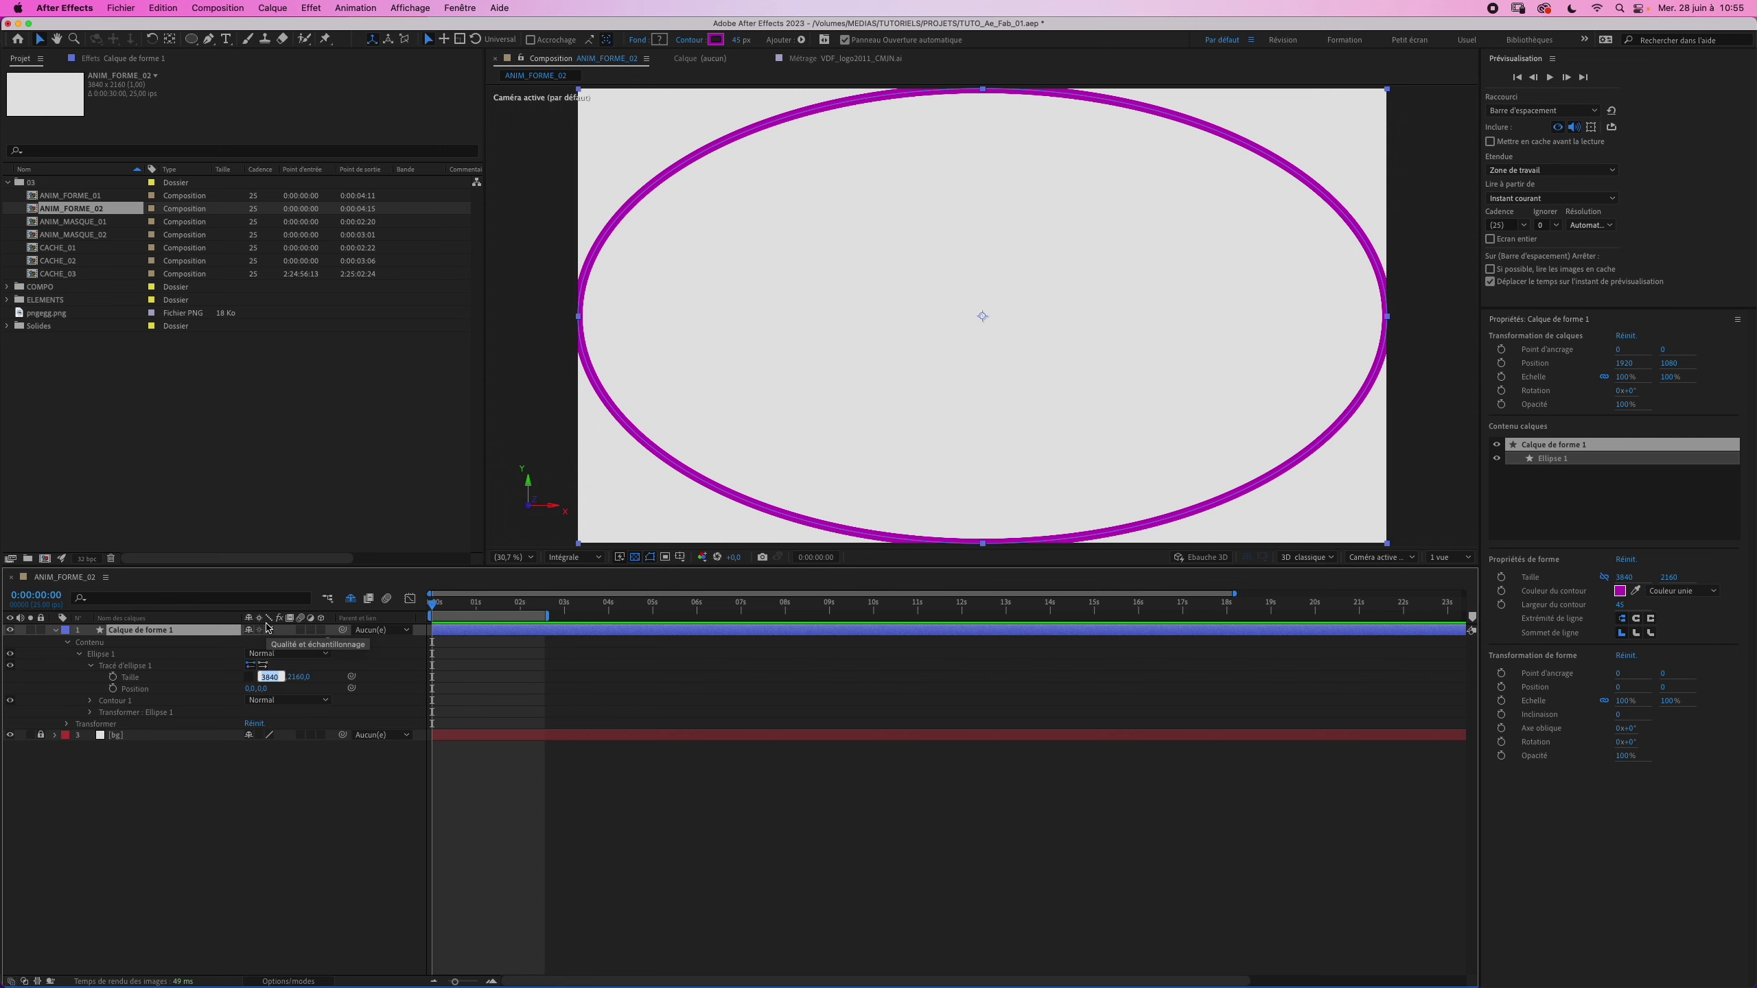
Step: Make the ellipse a circle by setting its Taille to 1600 × 1600, and reduce it to 1500 × 1500
text(1600)
key(Tab)
text(1600)
key(Return)
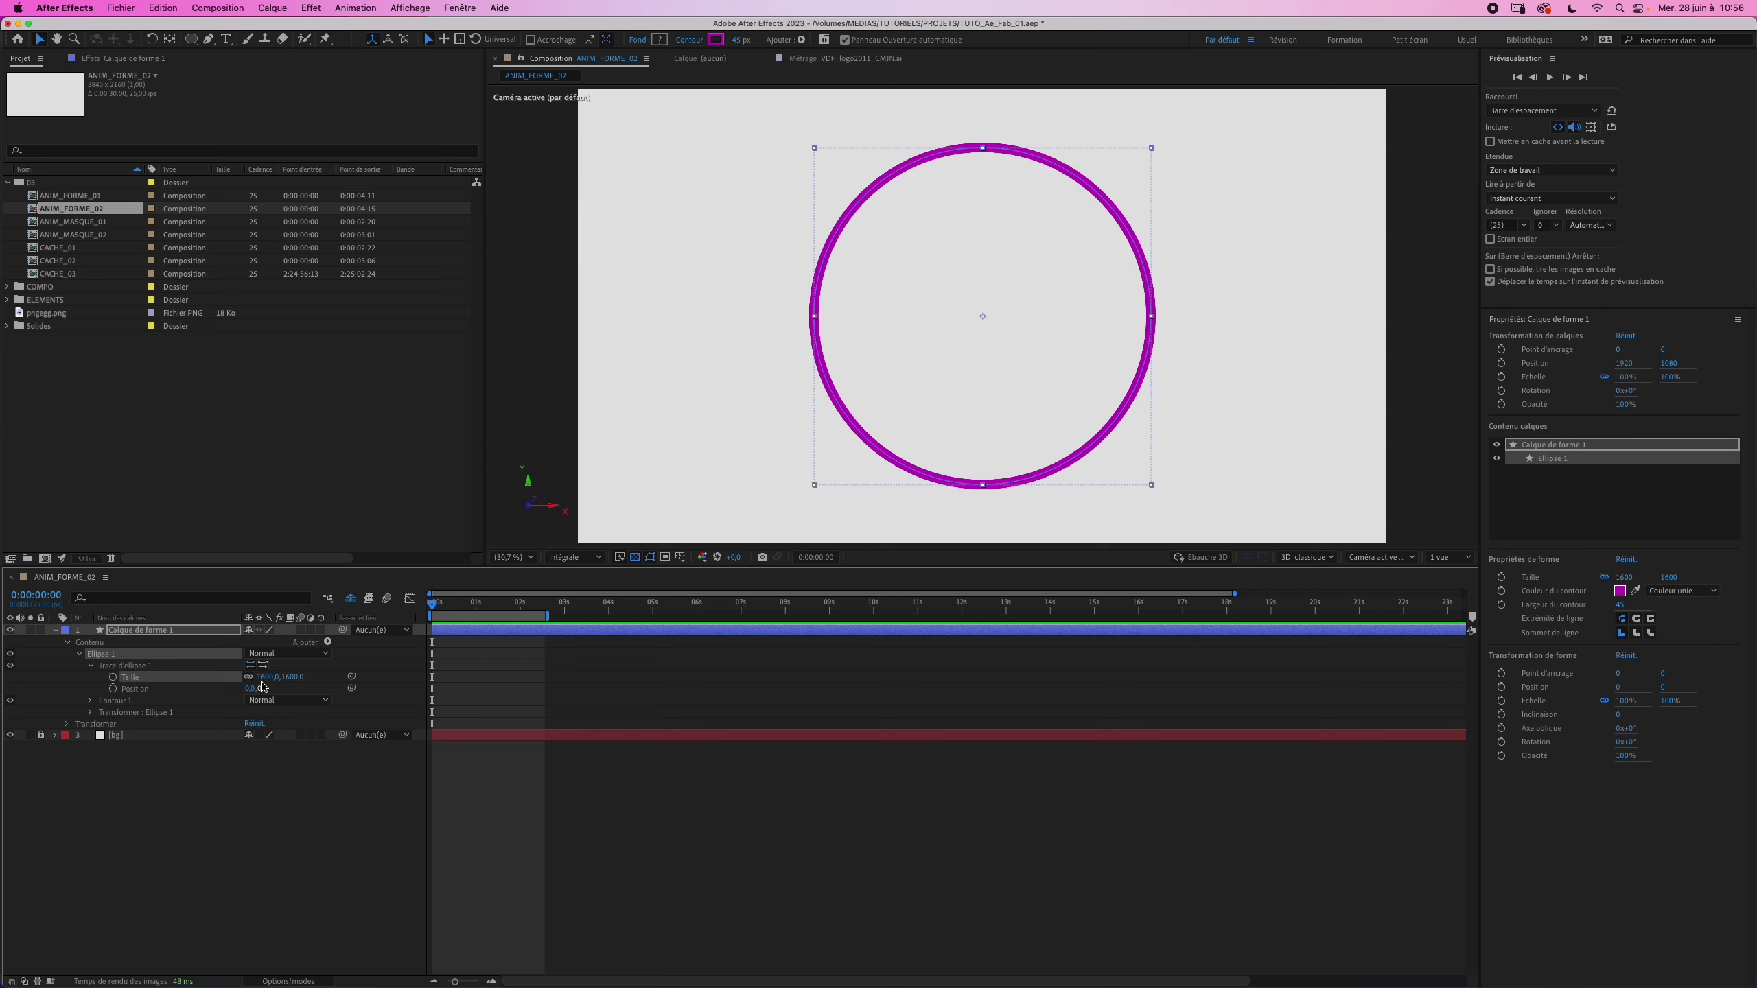
click(268, 676)
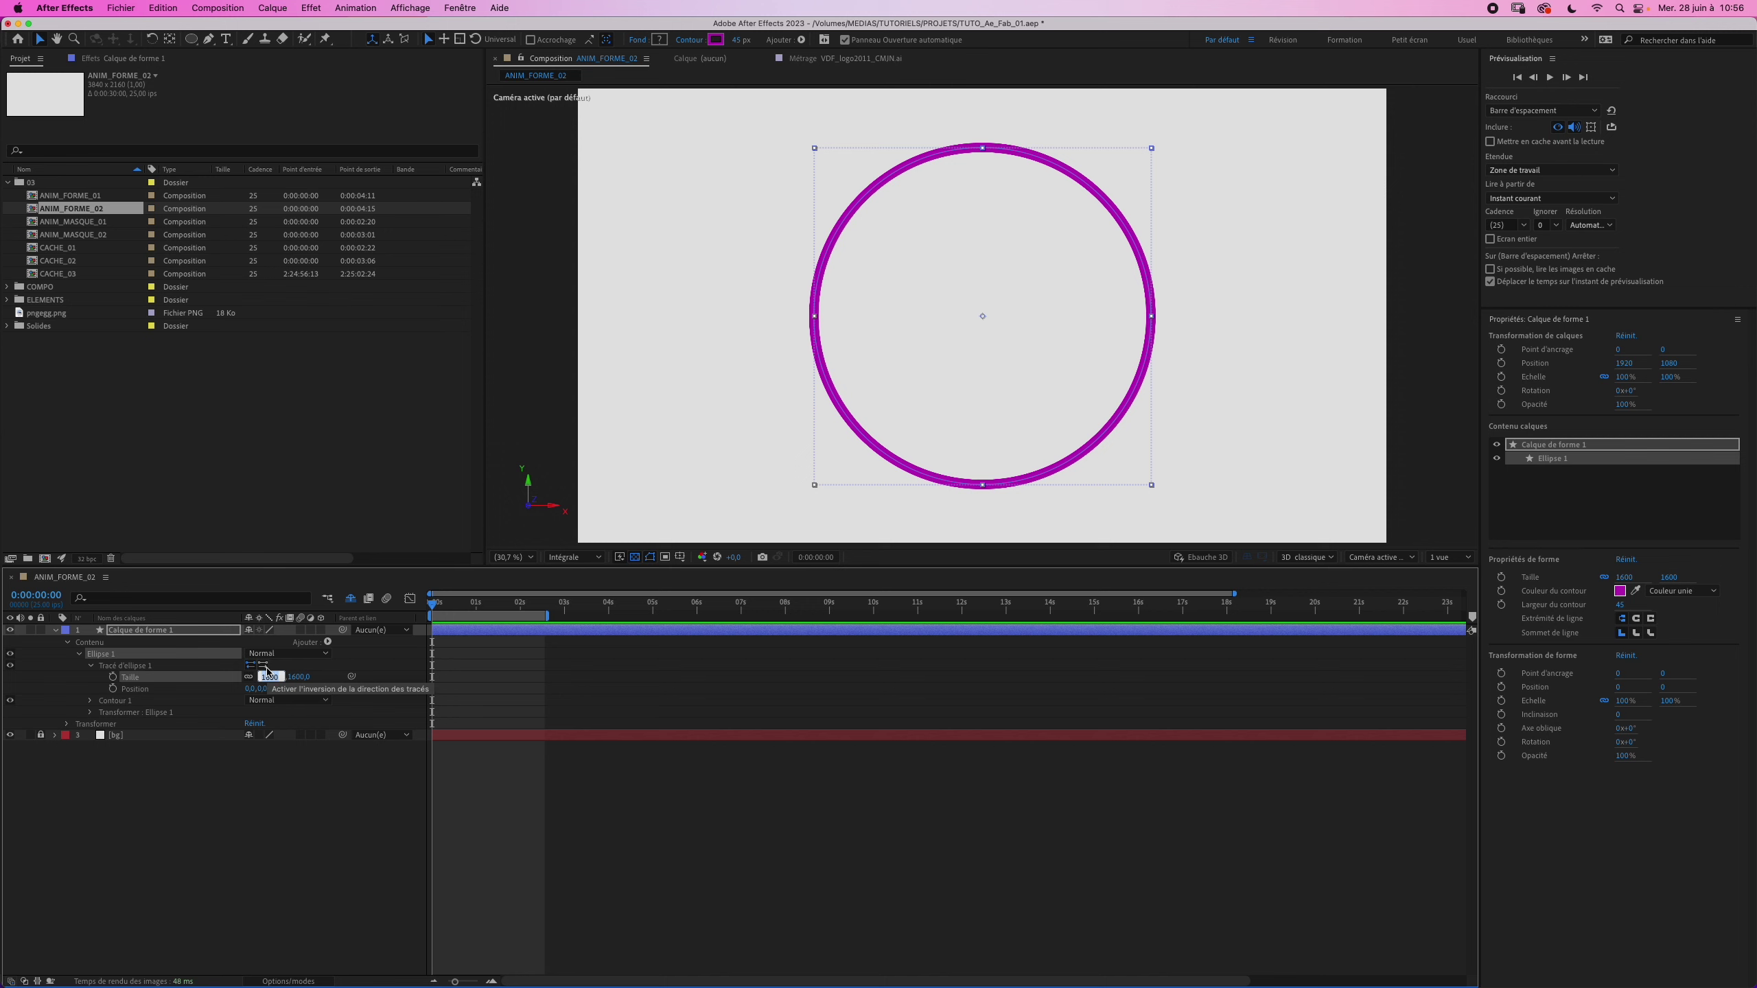
text(1500)
key(Return)
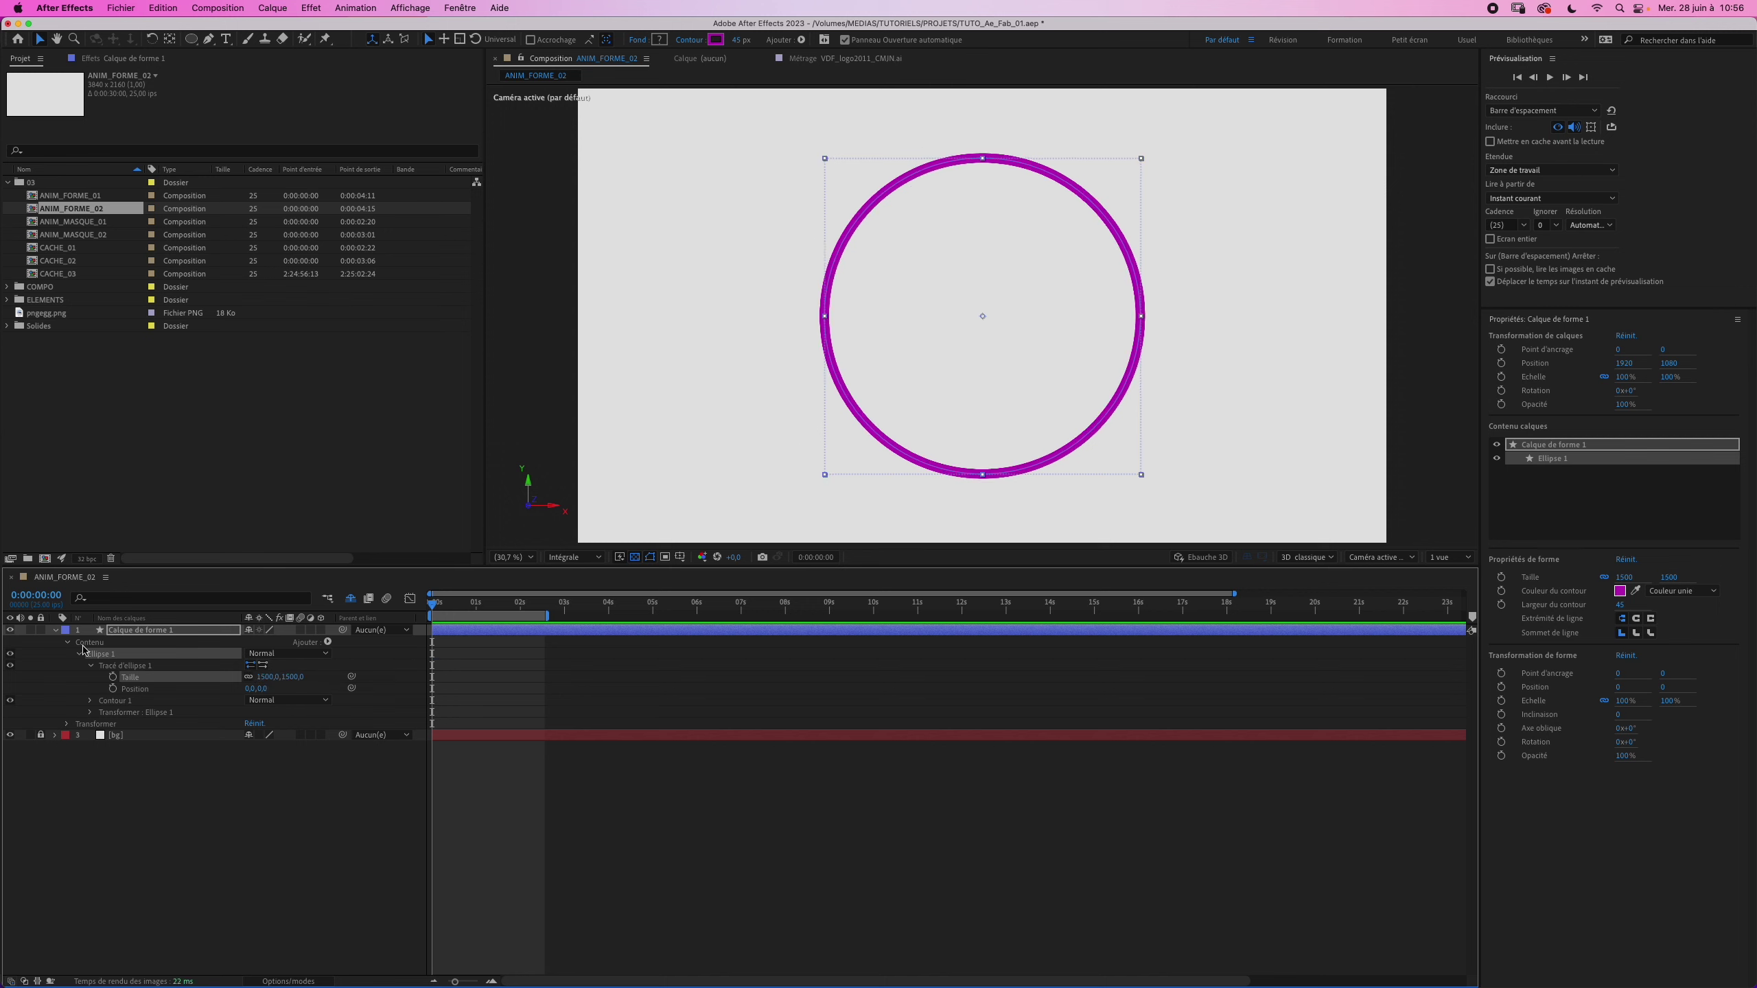
Step: Add a Réduire les tracés operation to the shape layer's contents and lower its Fin value to about 74%
click(89, 665)
click(78, 654)
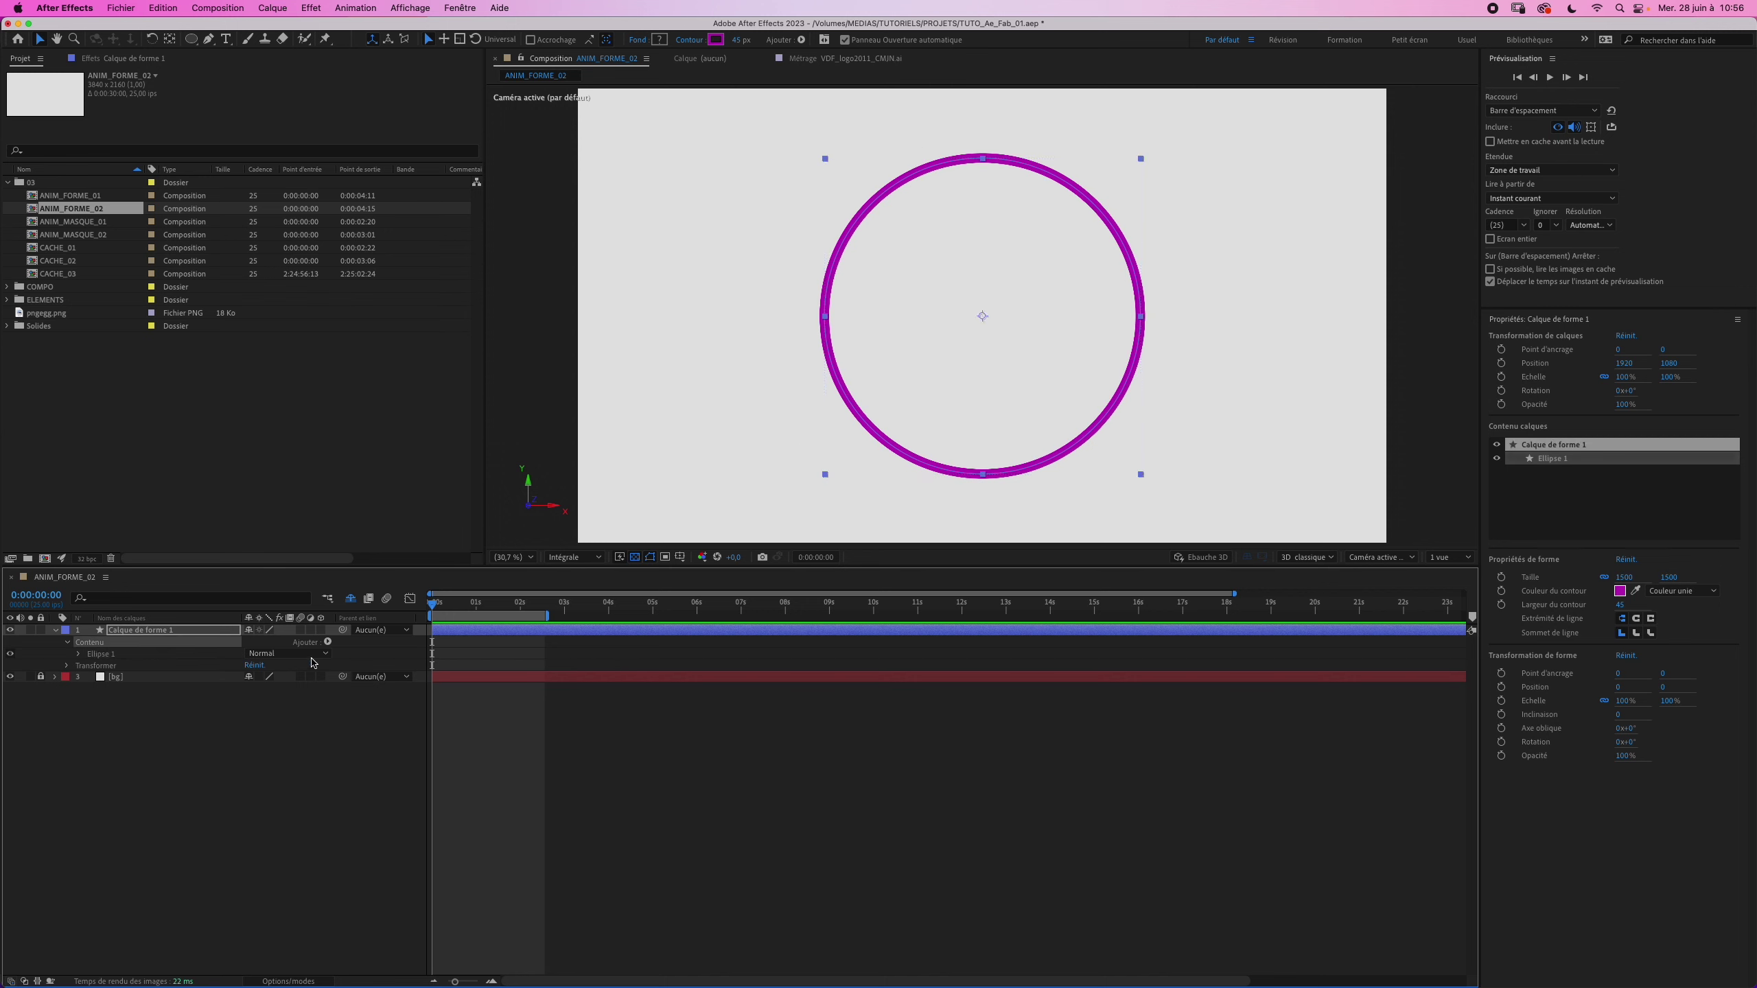
click(328, 642)
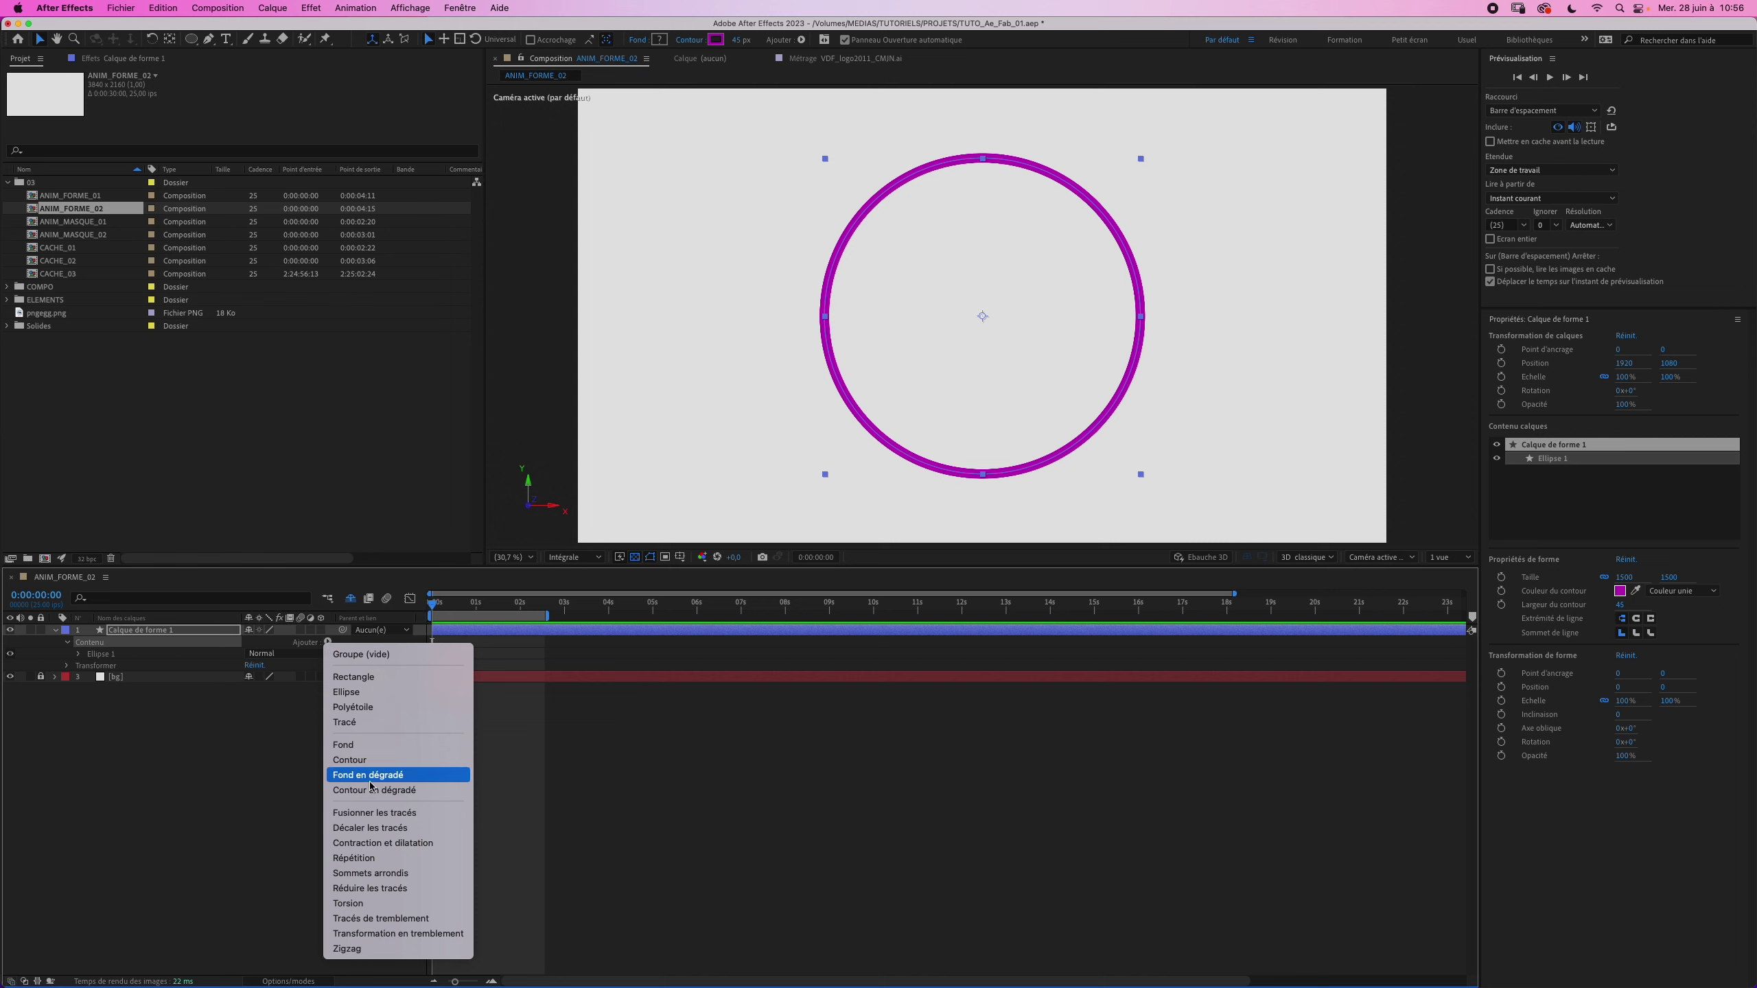
click(374, 889)
click(79, 665)
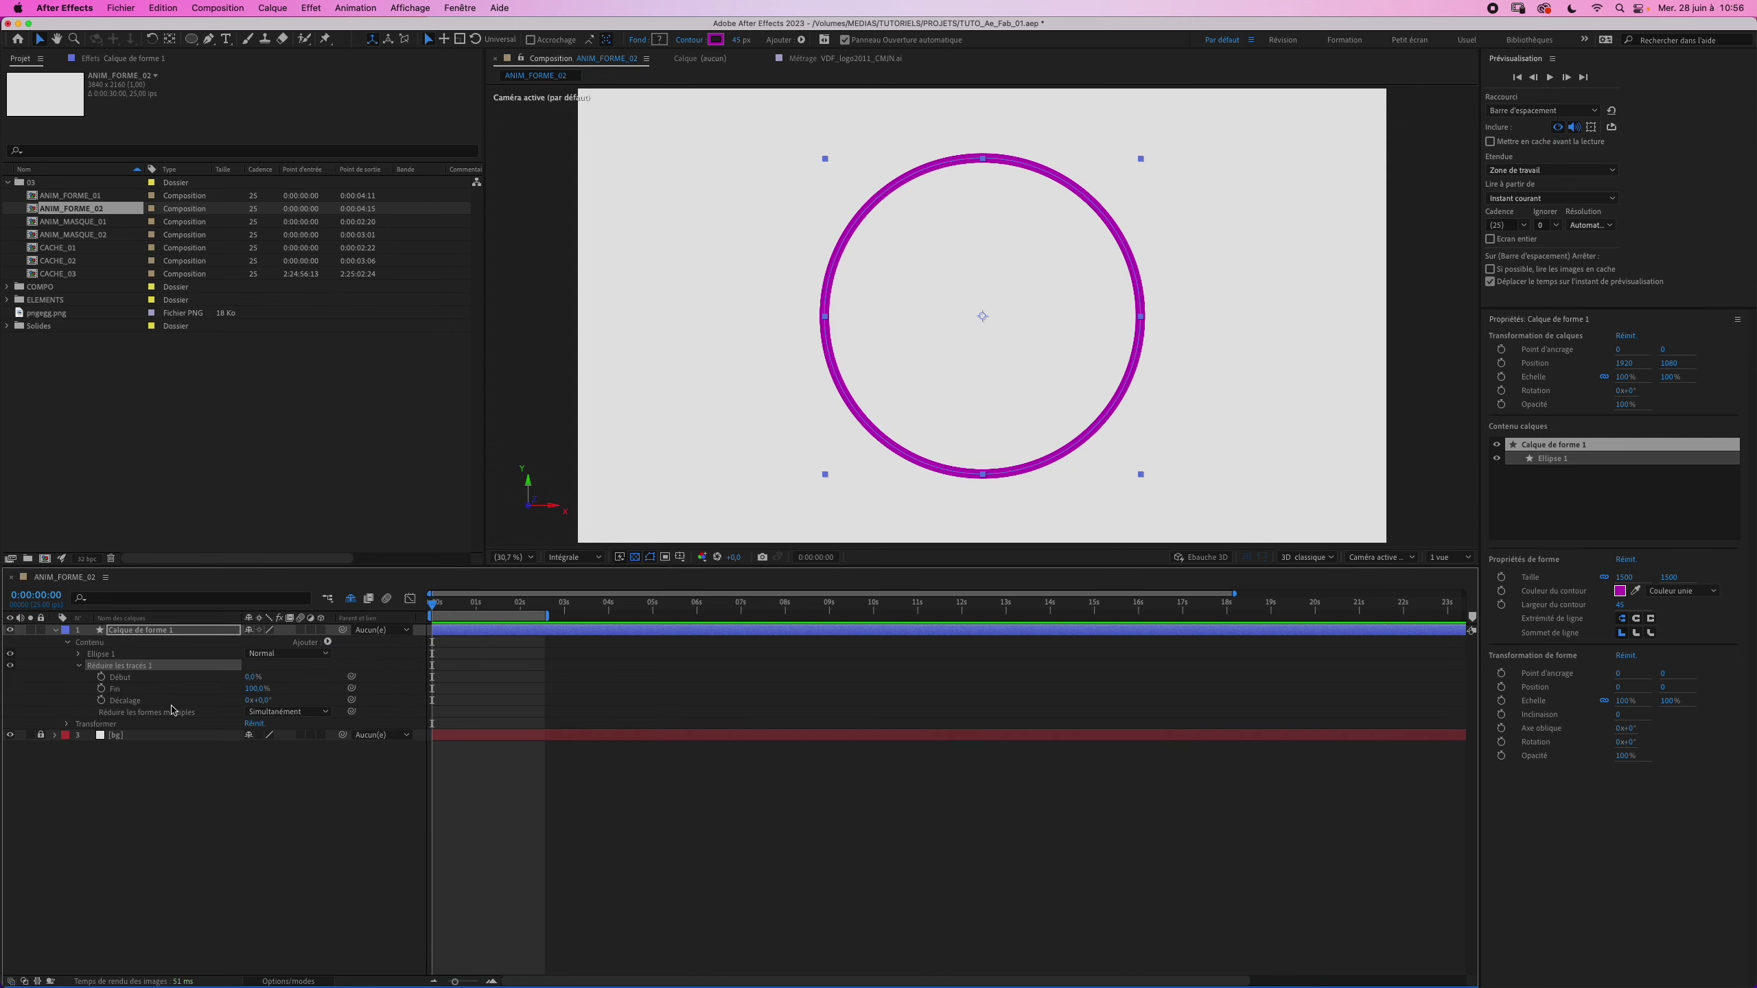
mouse_move(251, 676)
mouse_down()
mouse_move(321, 702)
mouse_move(191, 707)
mouse_move(260, 702)
mouse_move(242, 704)
mouse_up()
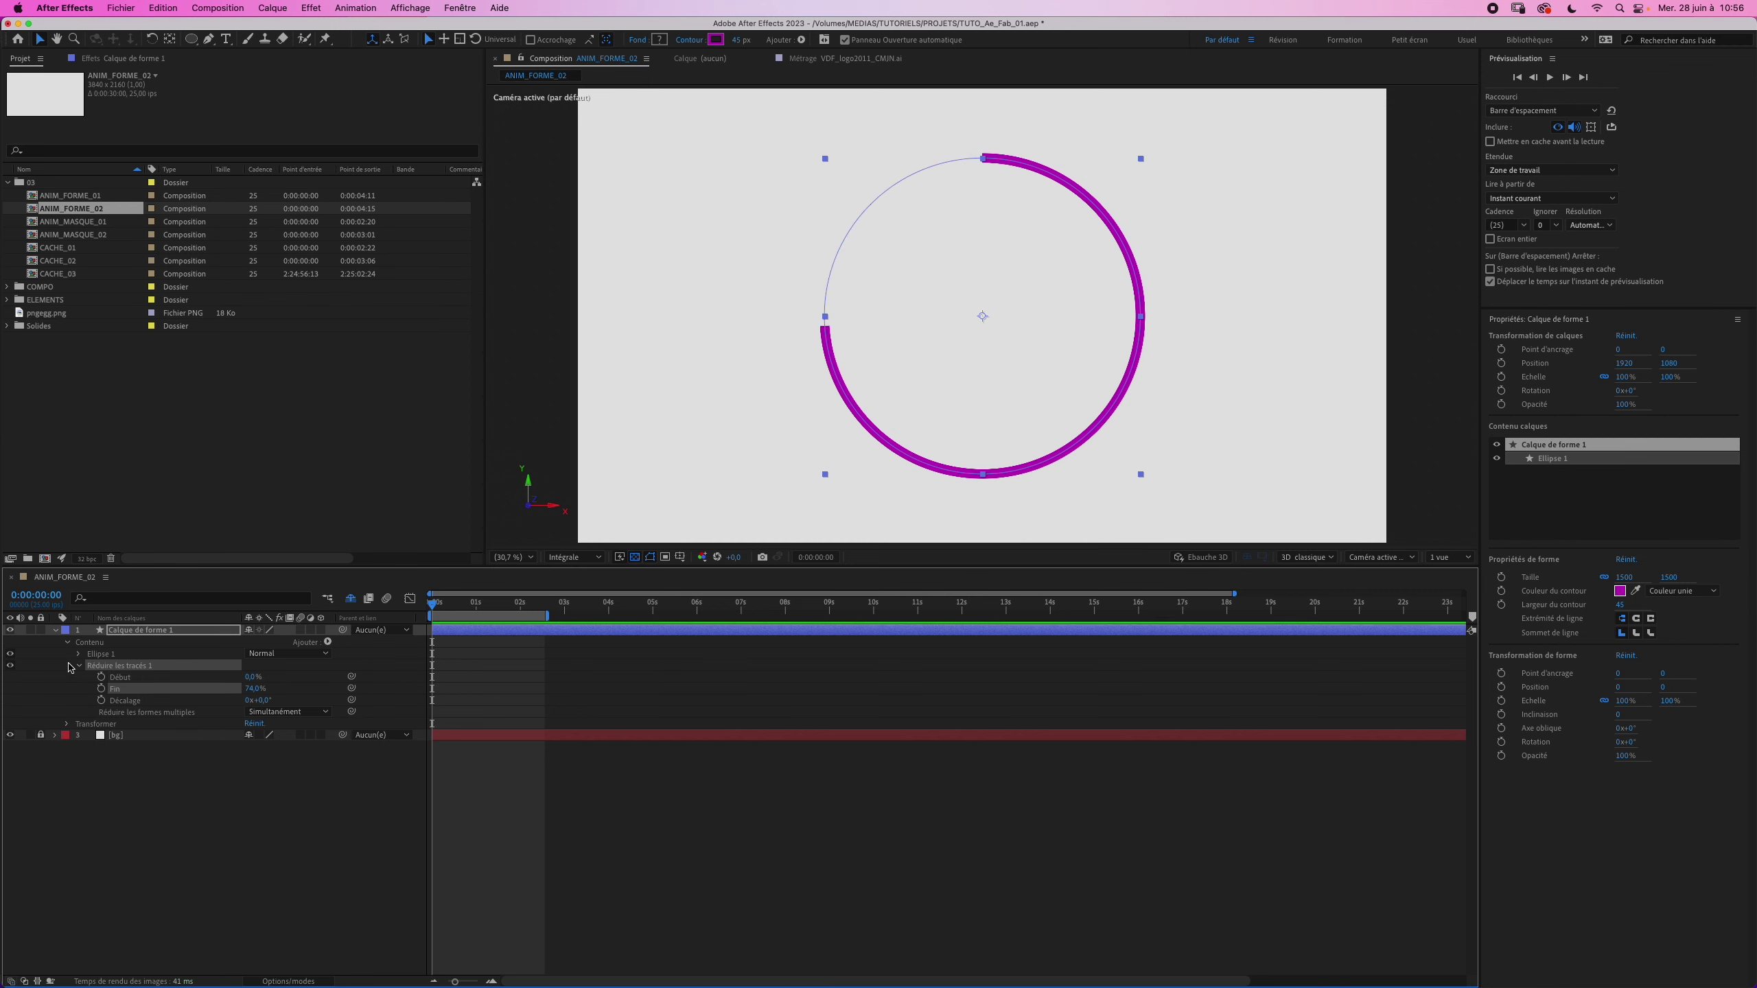
Step: Set the ellipse stroke's Extrémité de ligne to Extrémité arrondie
click(79, 655)
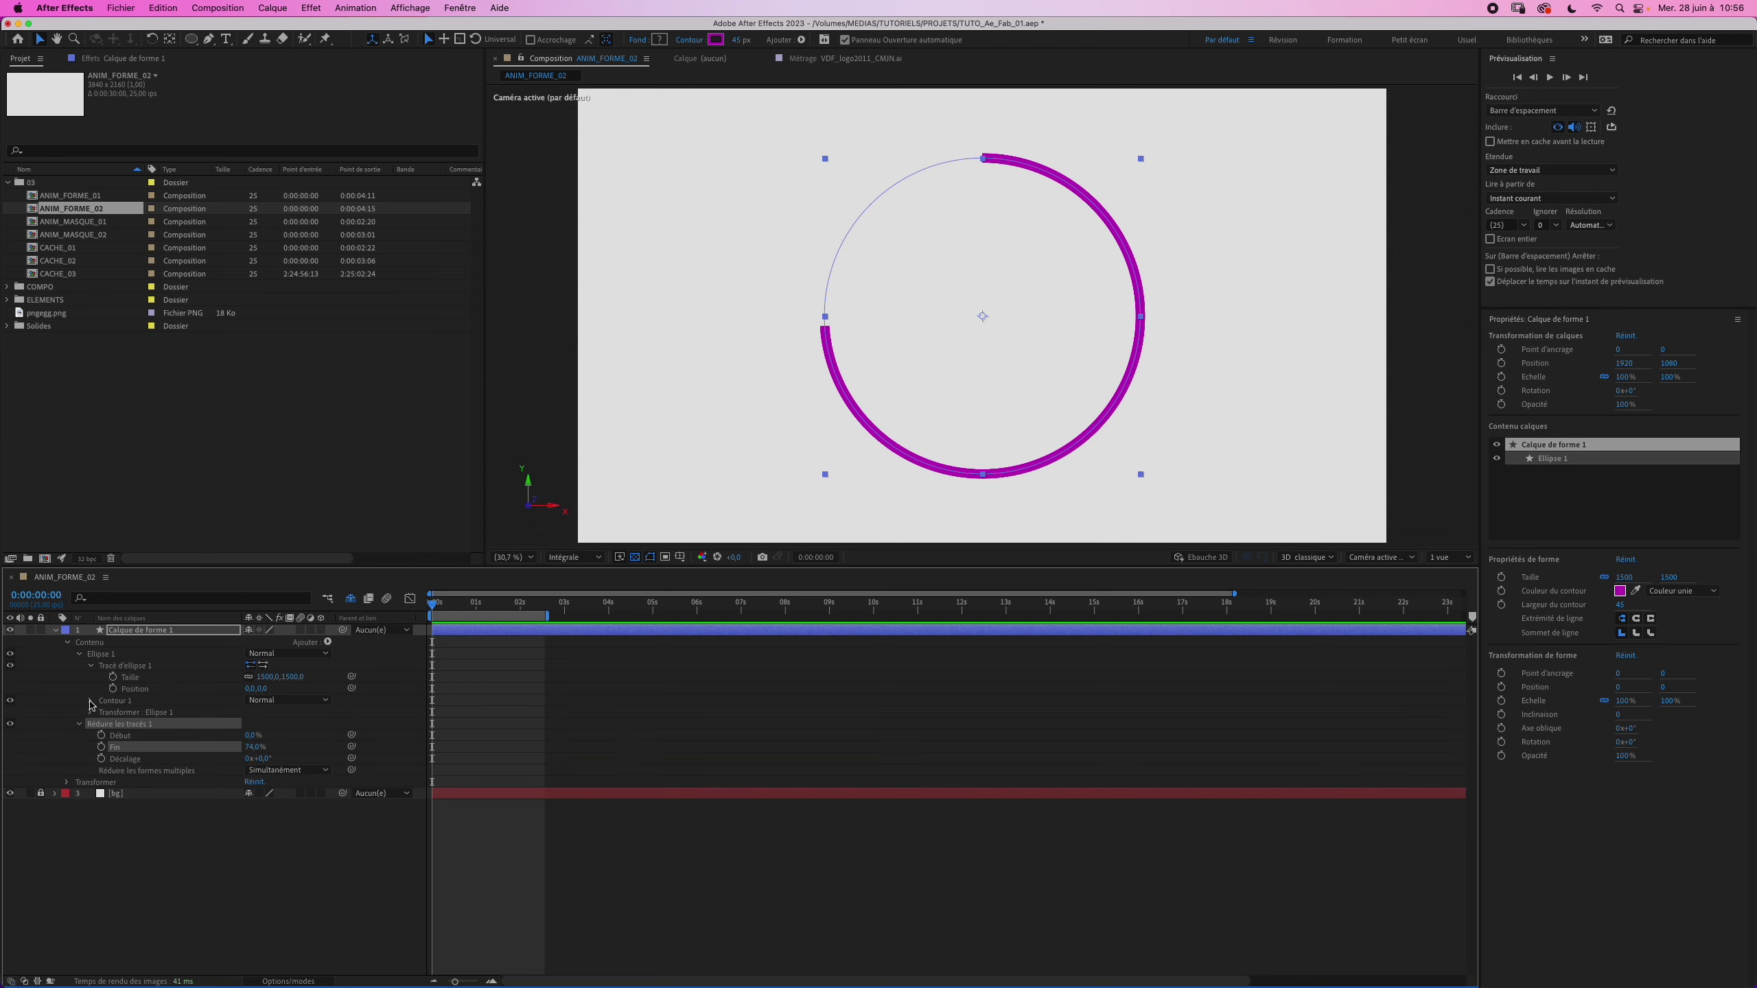
click(91, 701)
click(286, 758)
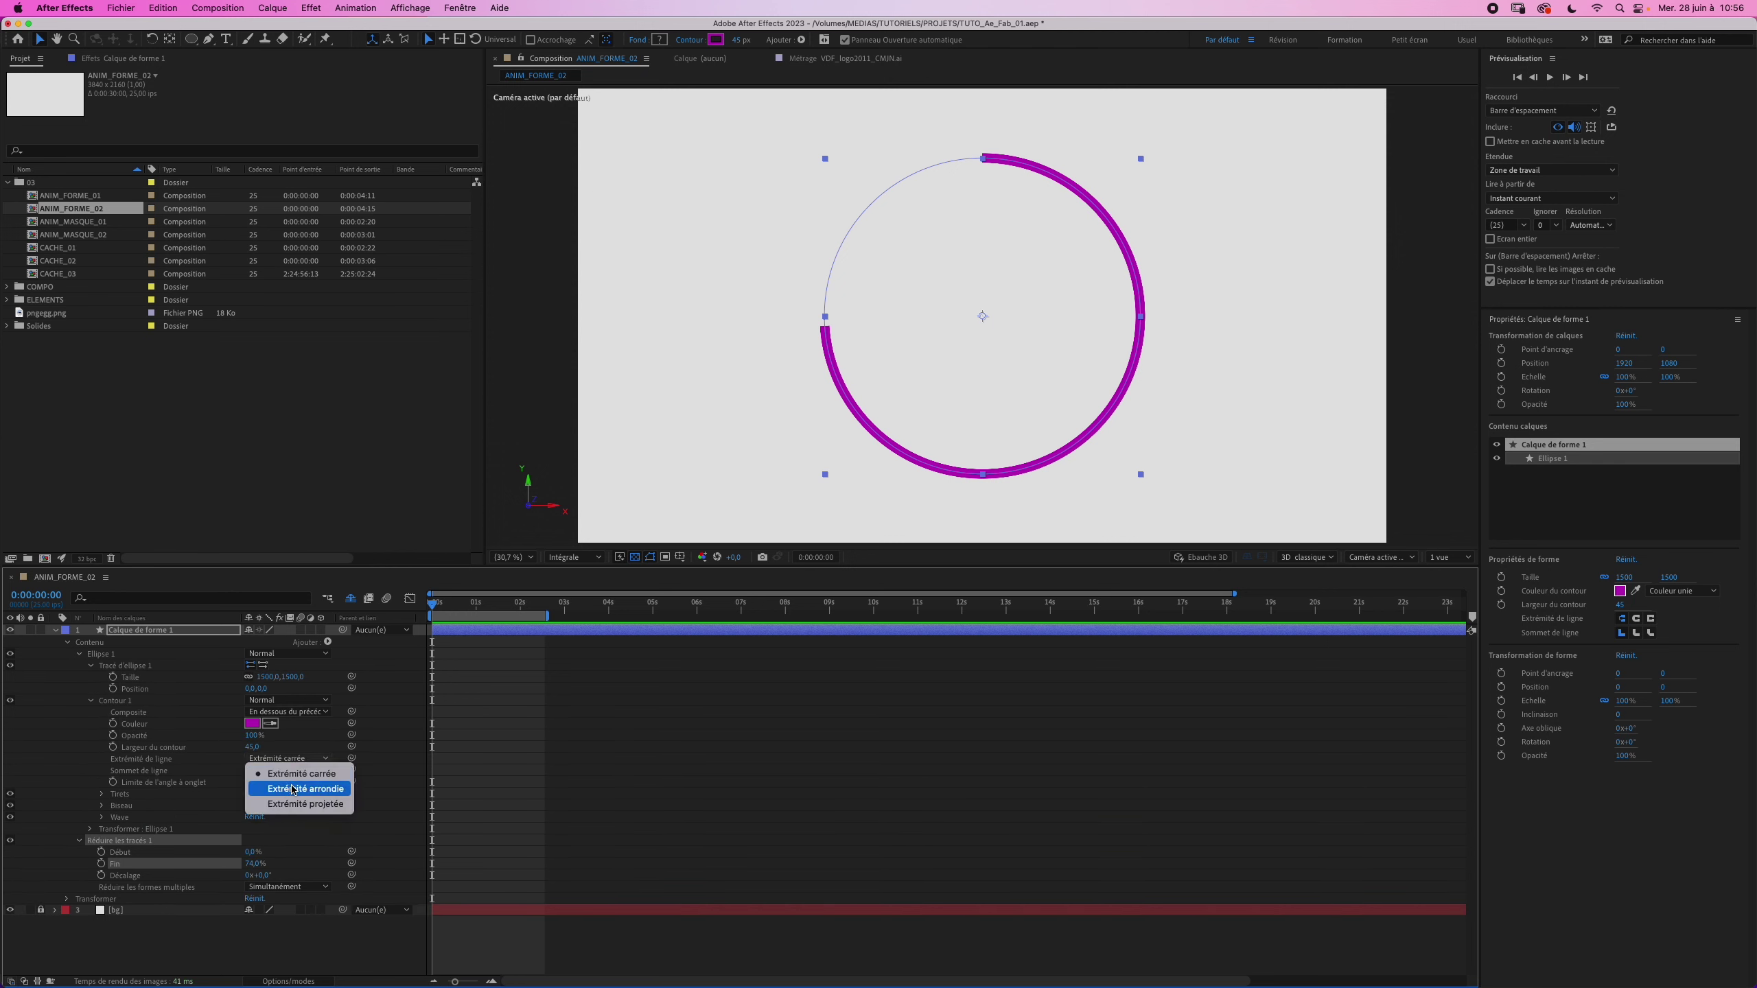
click(291, 789)
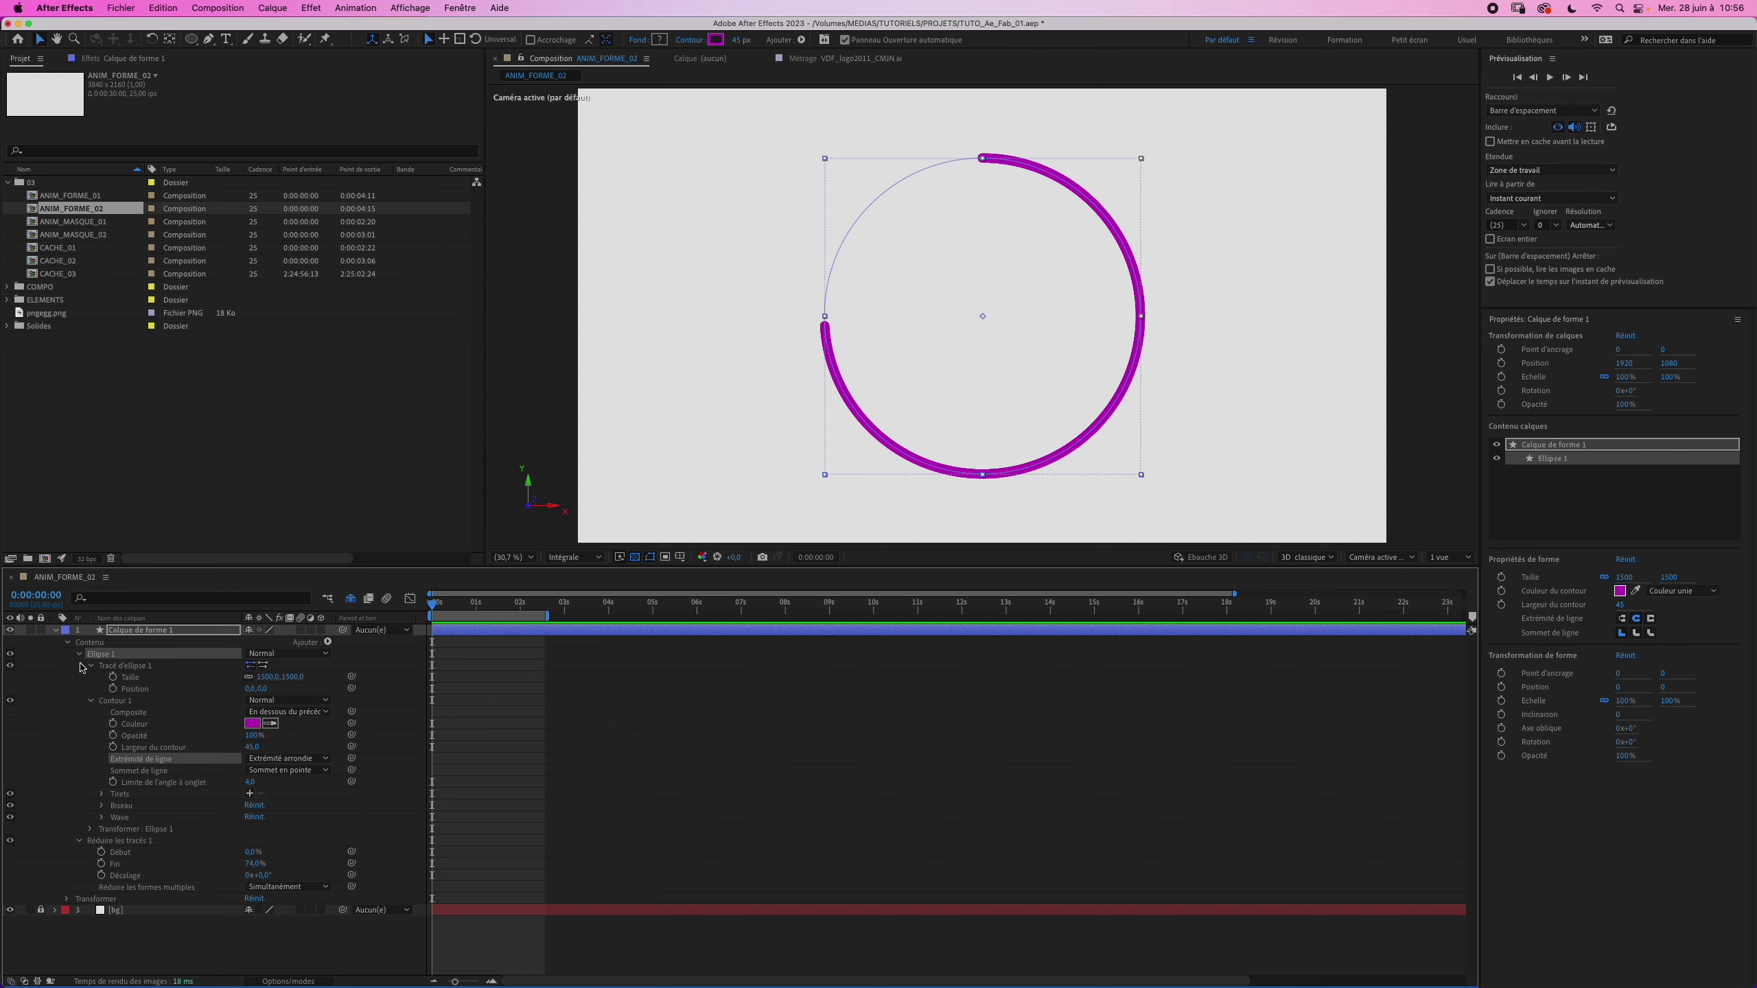
click(79, 654)
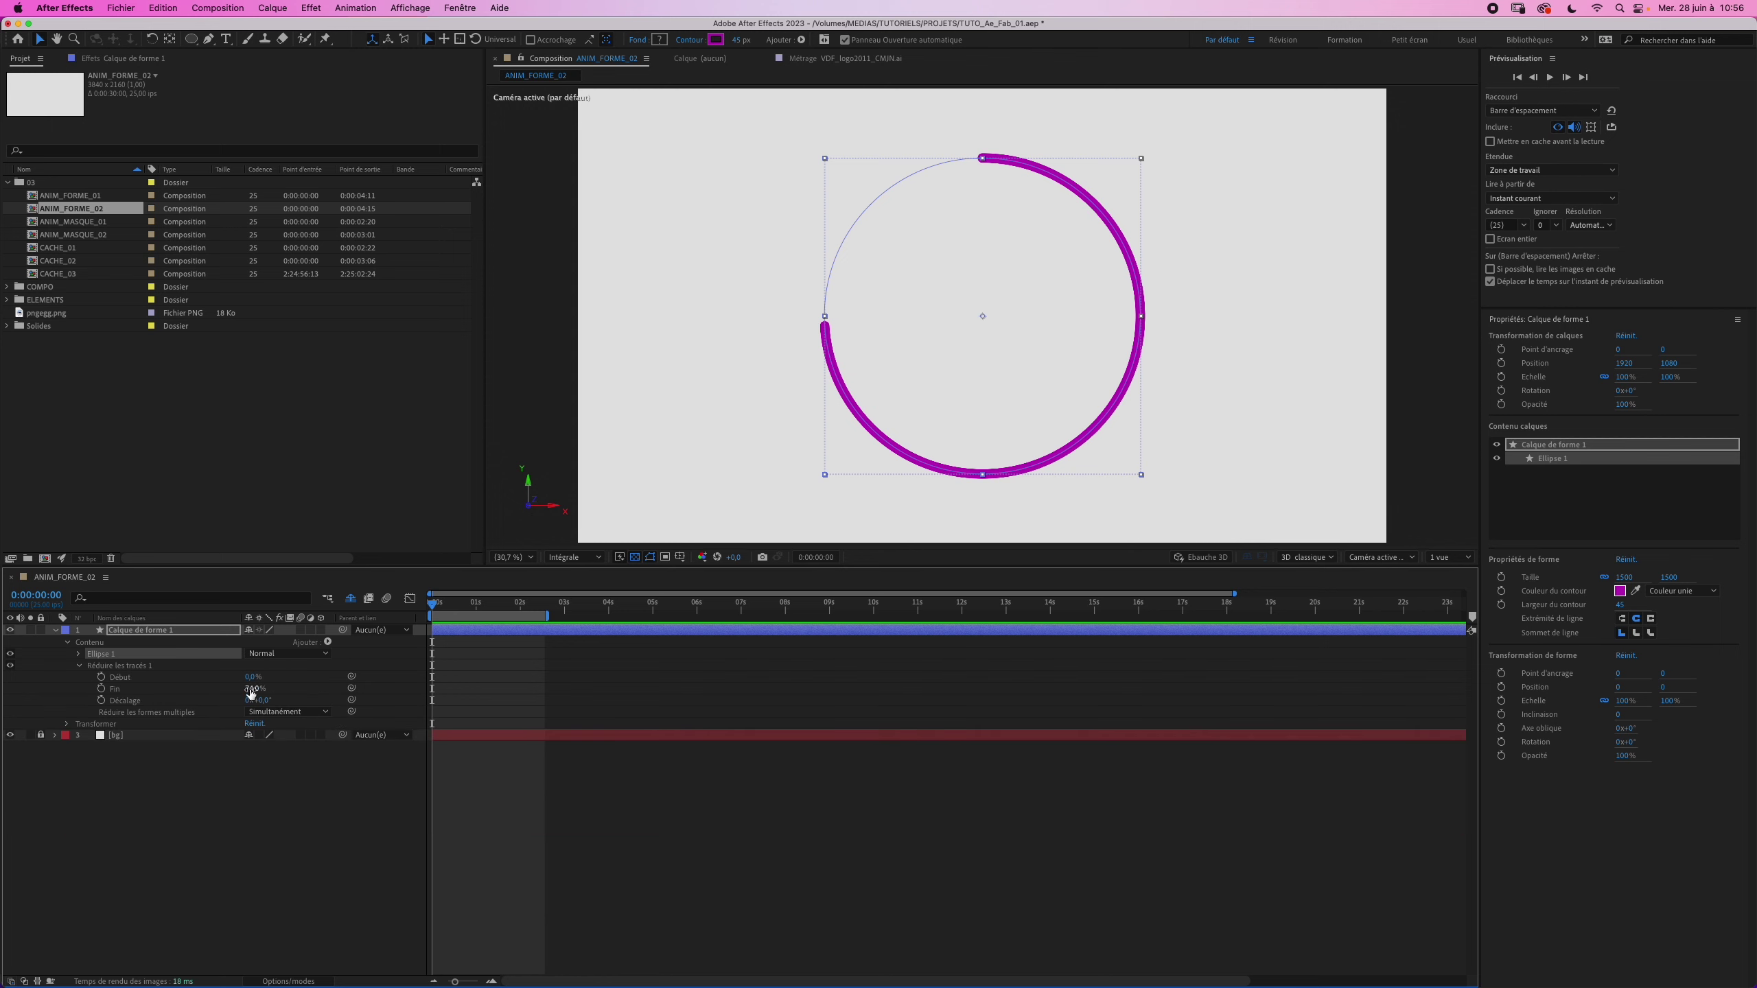
Step: Keyframe the Fin value of Réduire les tracés at 0% on 0:00:00:10 and 100% on 0:00:01:15
drag(251, 692, 113, 679)
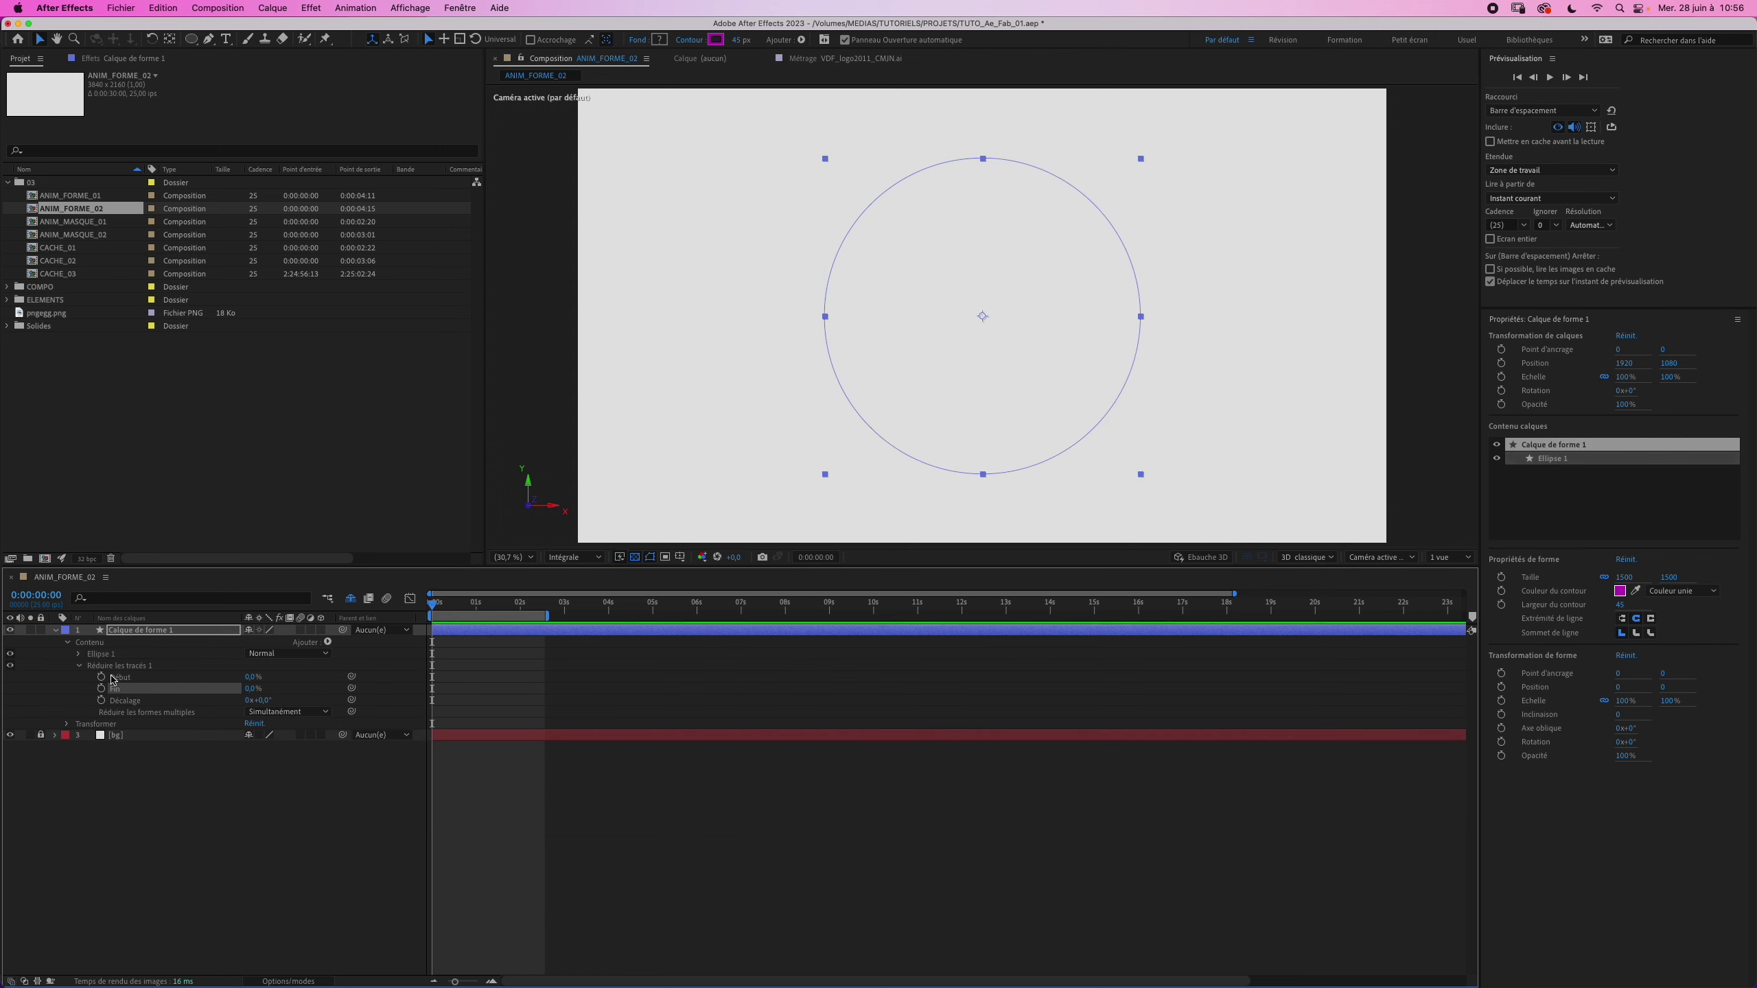
key(shift+Page_Down)
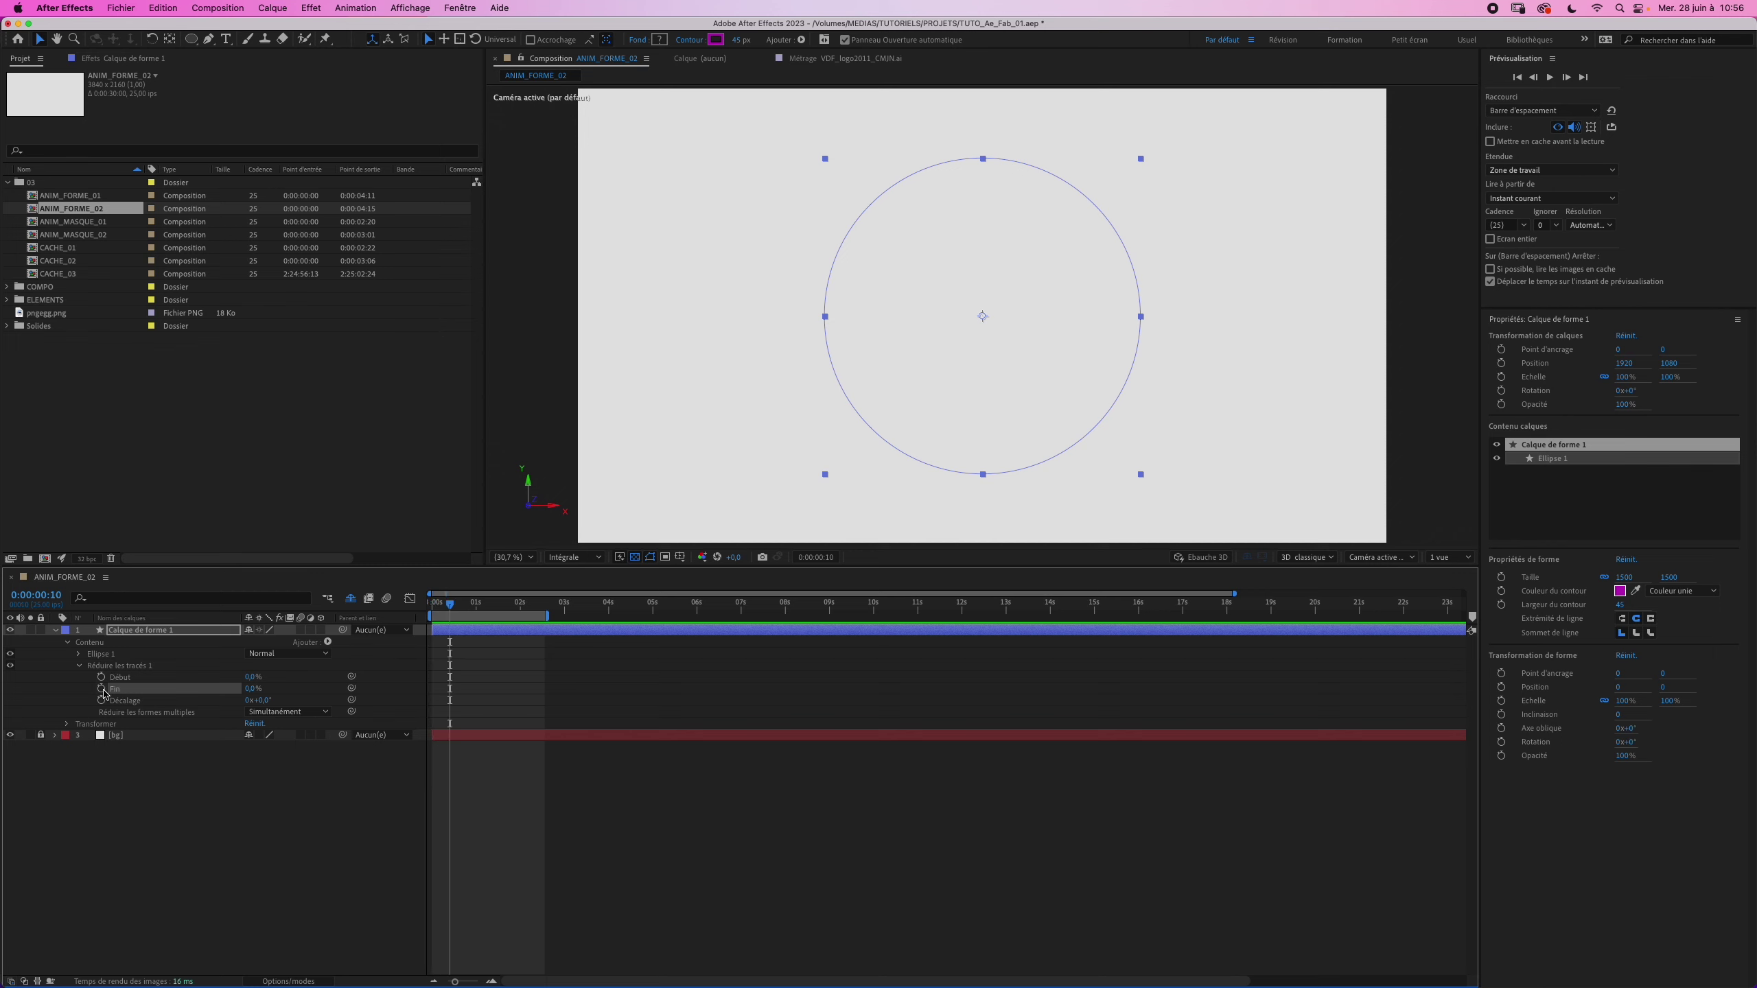
click(102, 688)
key(shift+Page_Down)
key(shift+Page_Down)
key(shift+Page_Down)
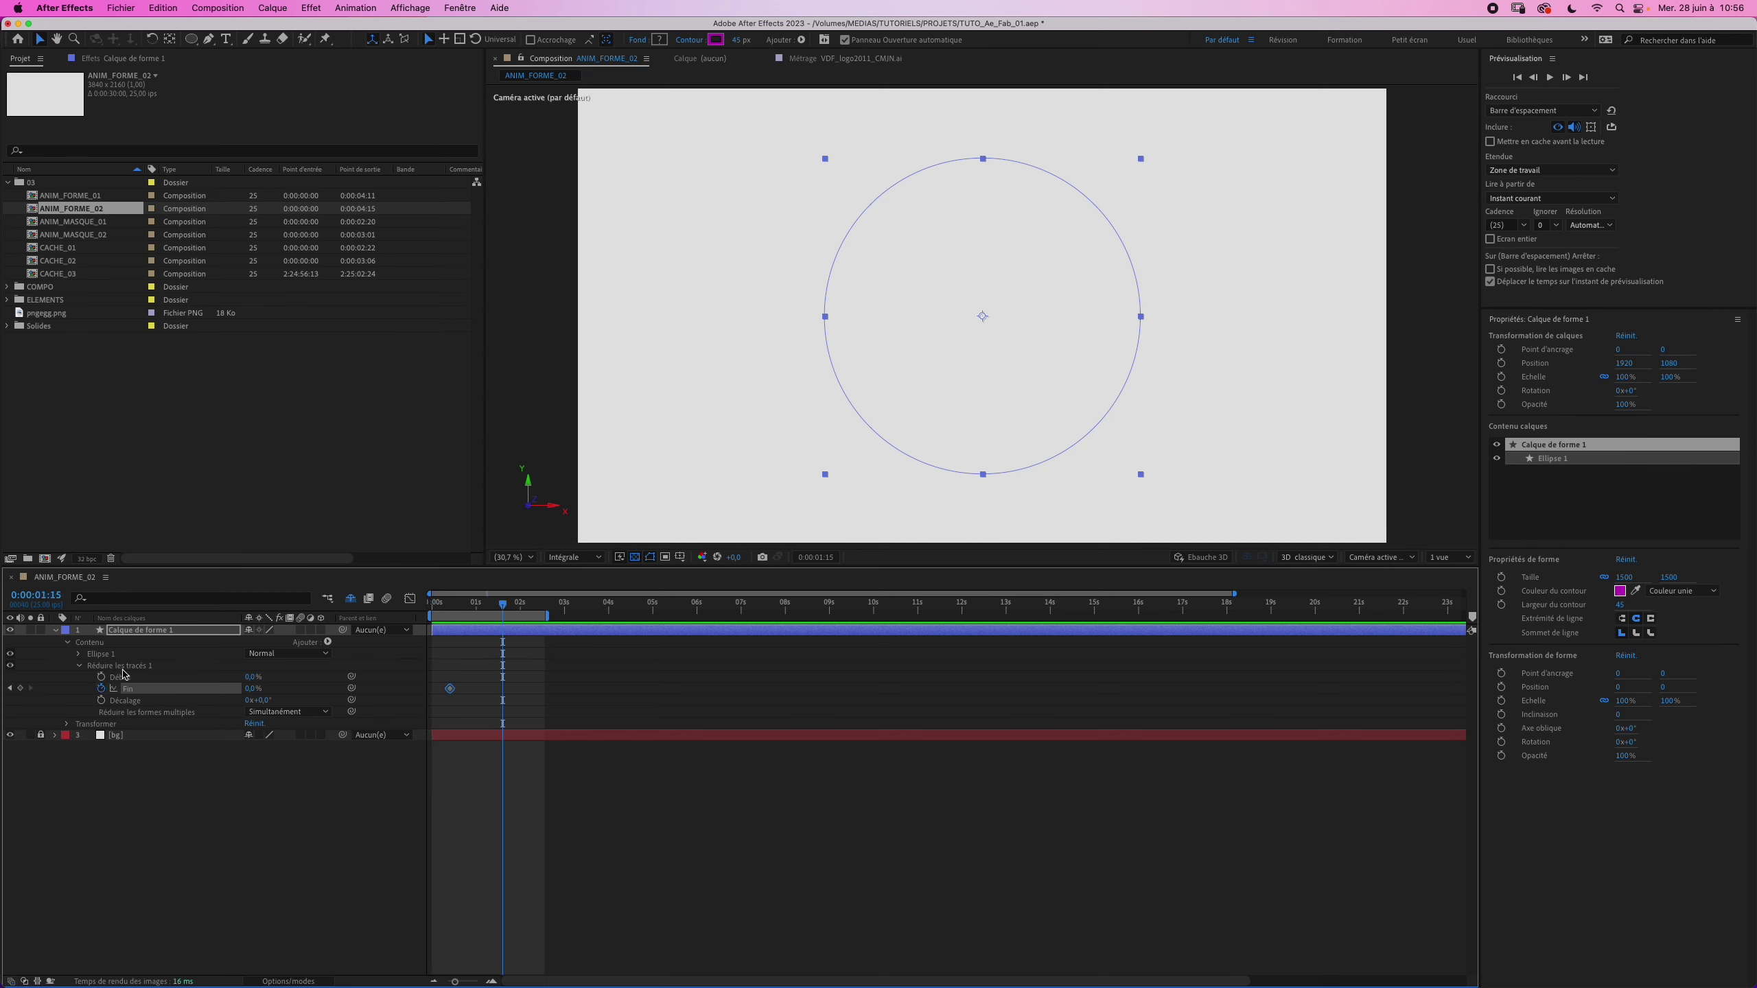
drag(250, 689, 435, 688)
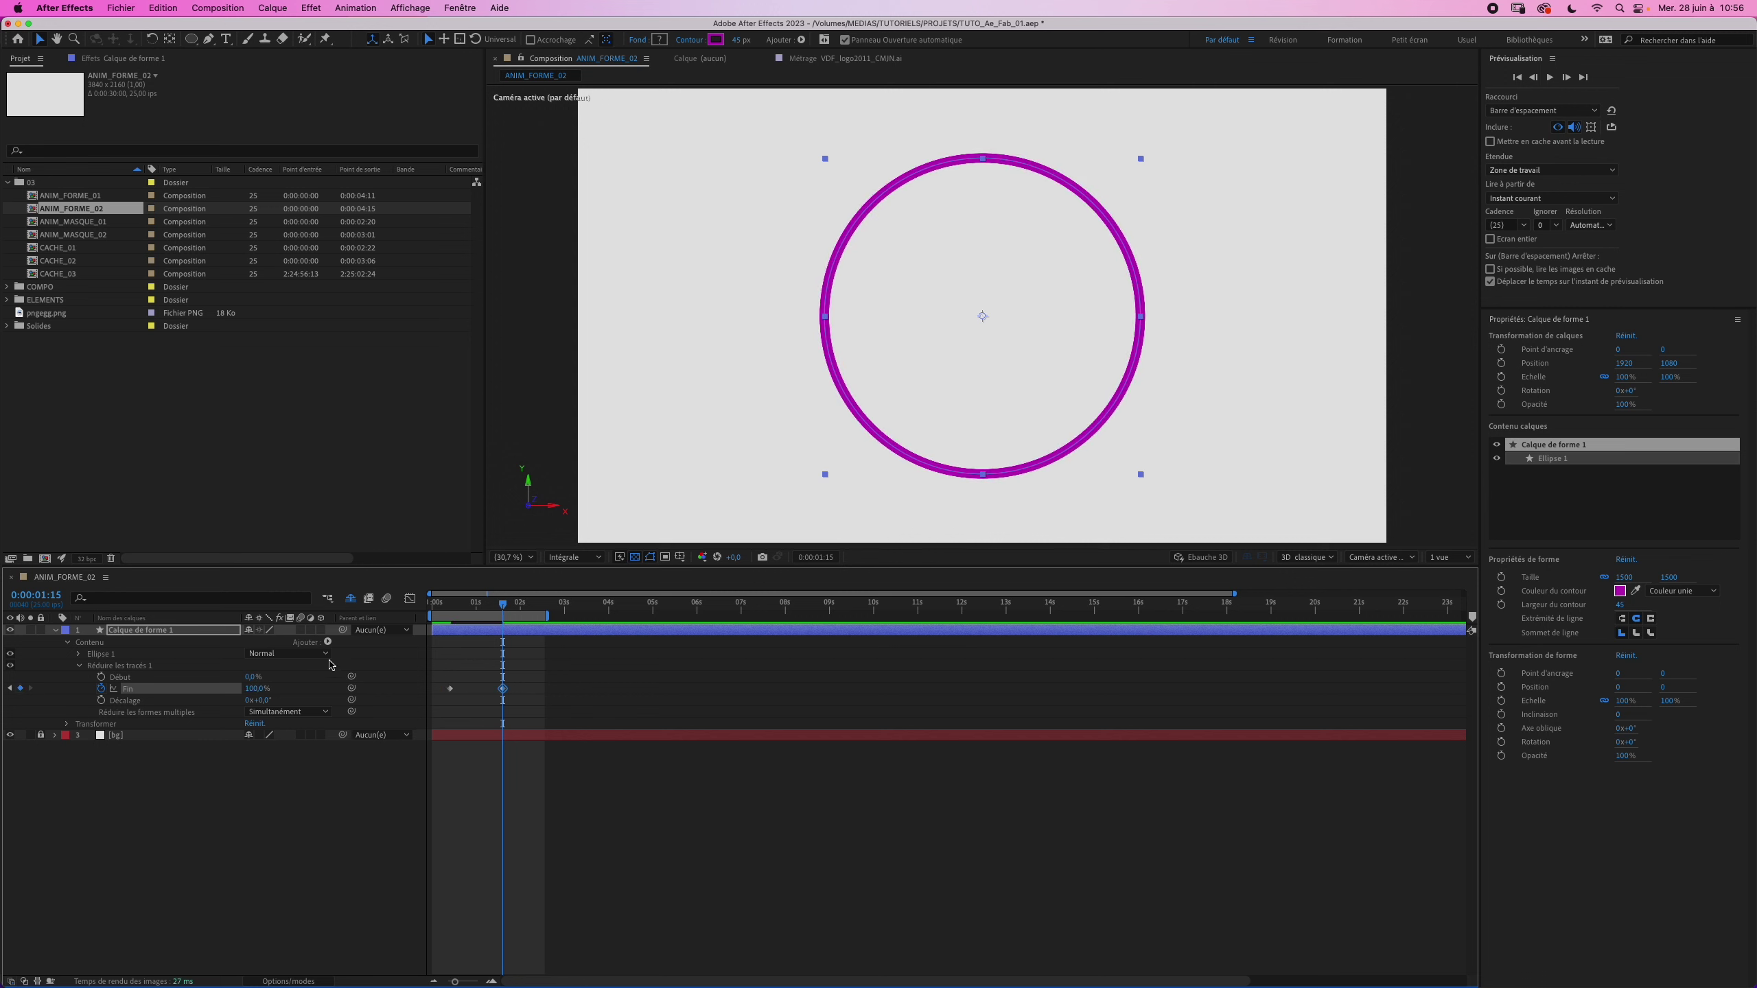
Step: Keyframe the Début value of Réduire les tracés at 0% on 0:00:00:20 and 100% on 0:00:01:15
key(shift+Page_Up)
key(shift+Page_Up)
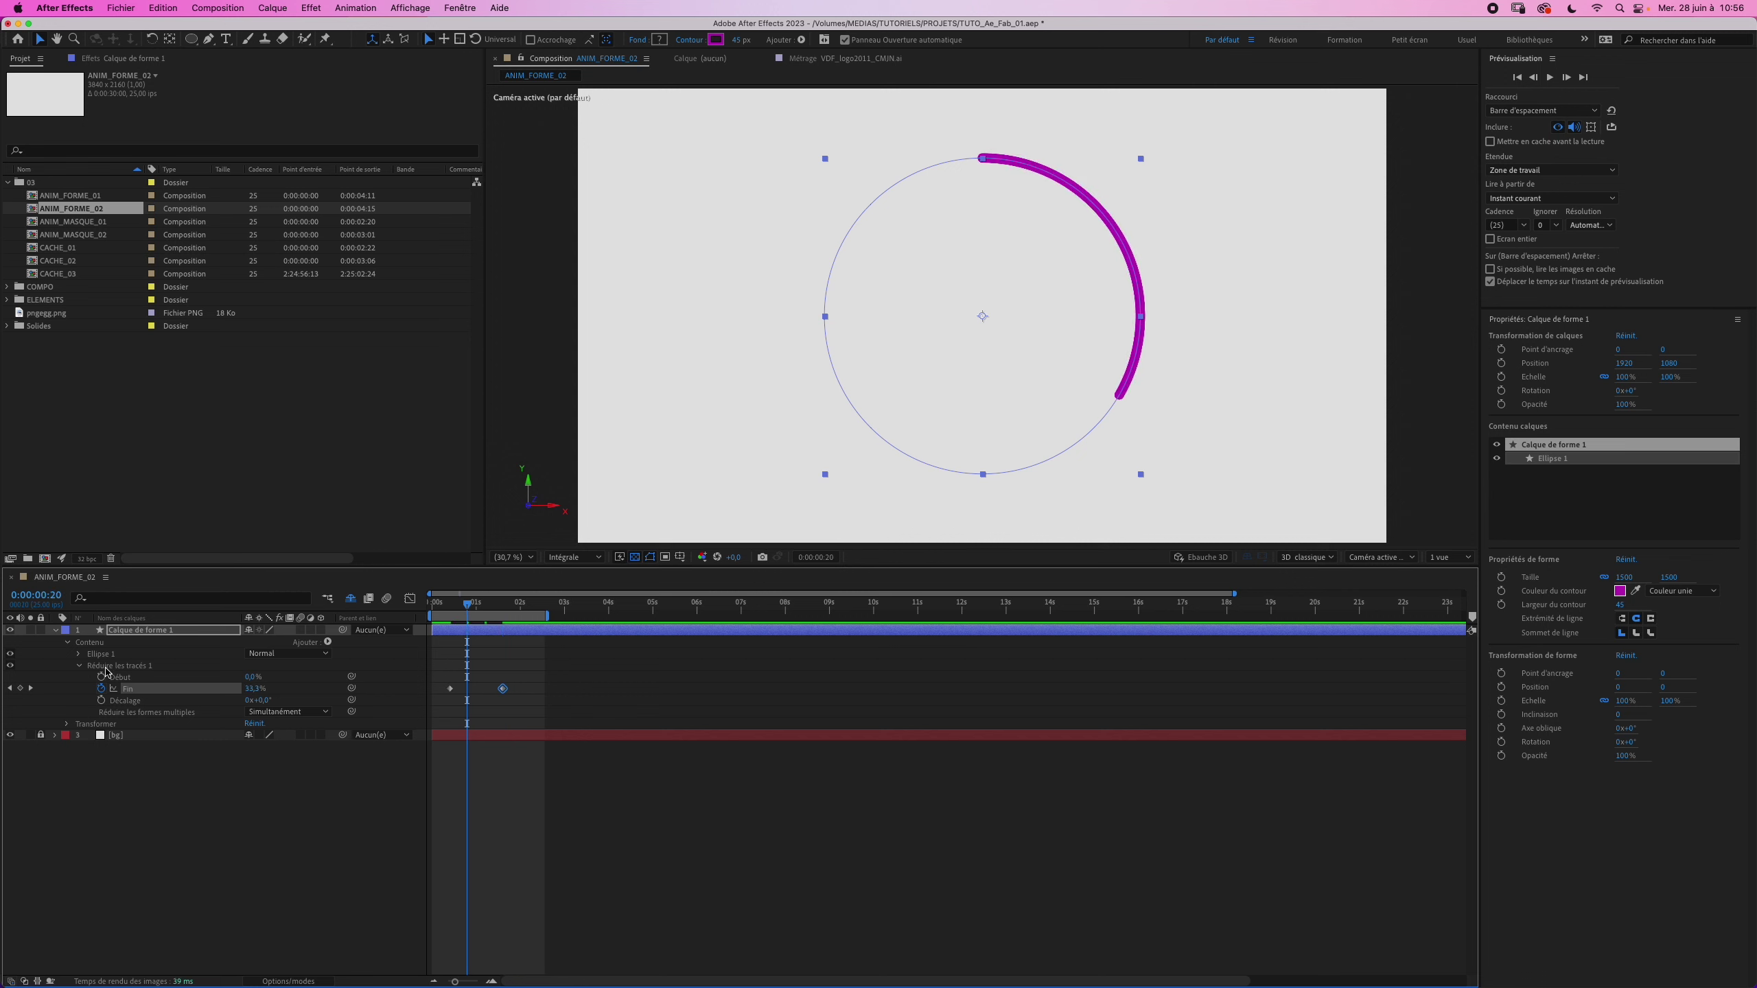
click(101, 676)
key(shift+Page_Down)
key(shift+Page_Down)
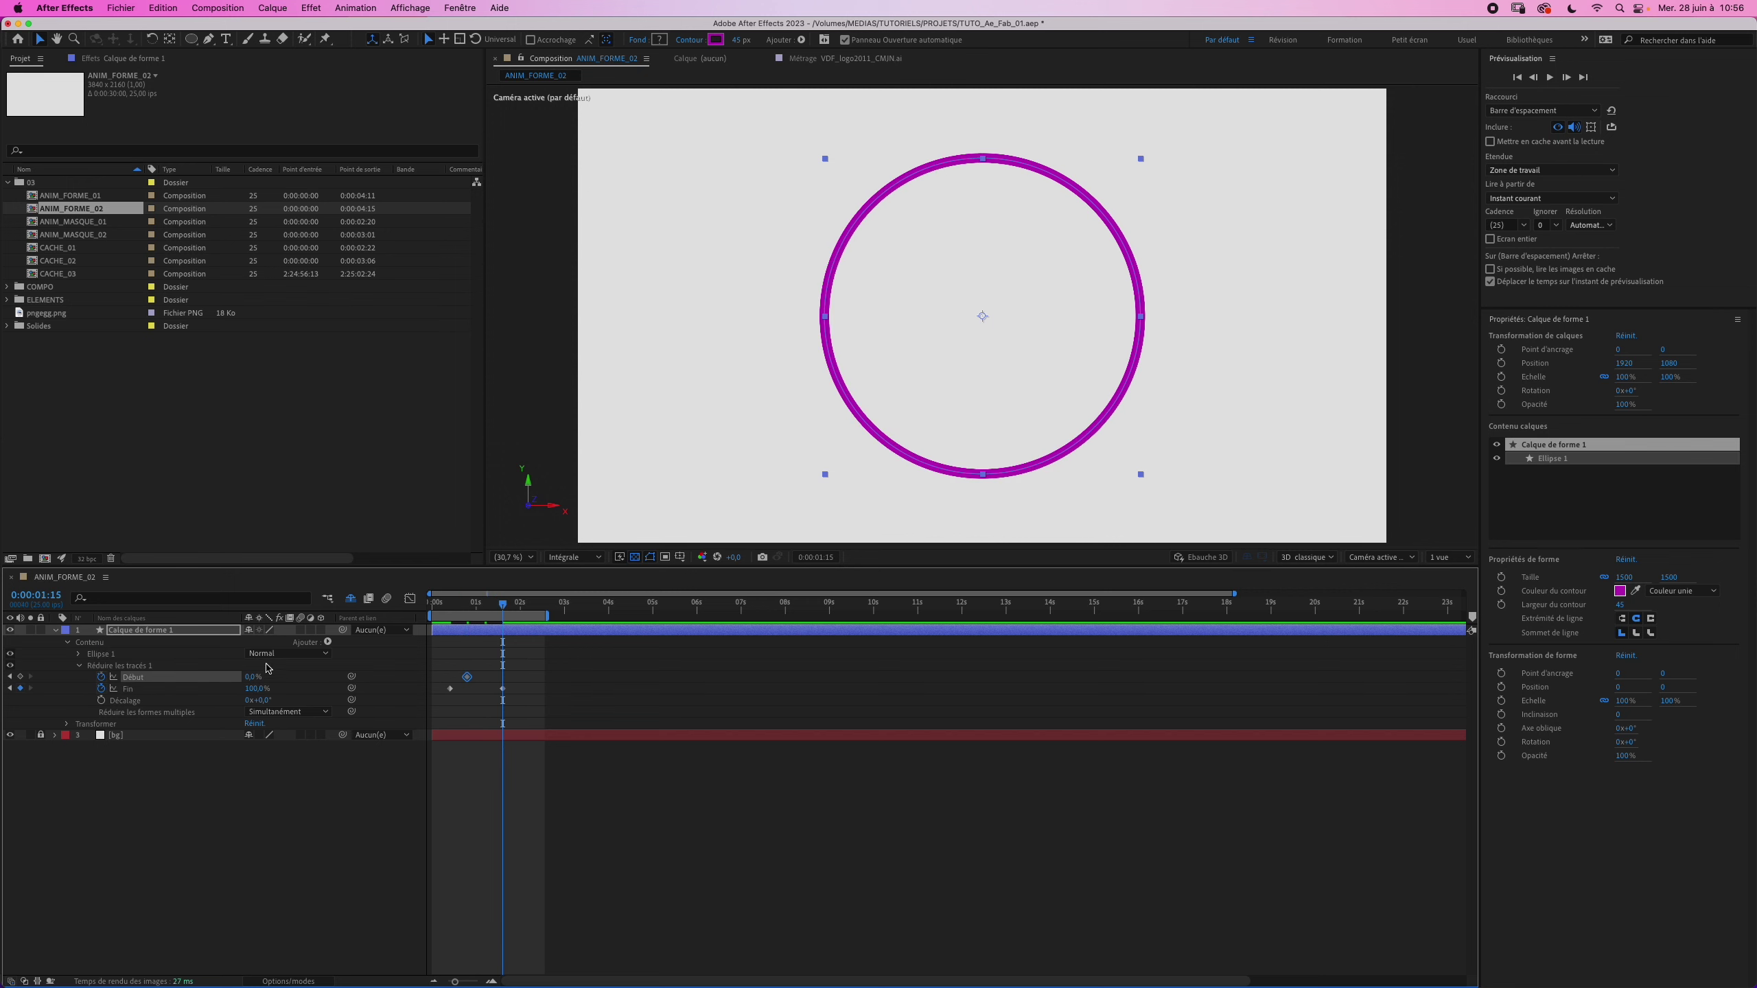
drag(256, 676, 337, 688)
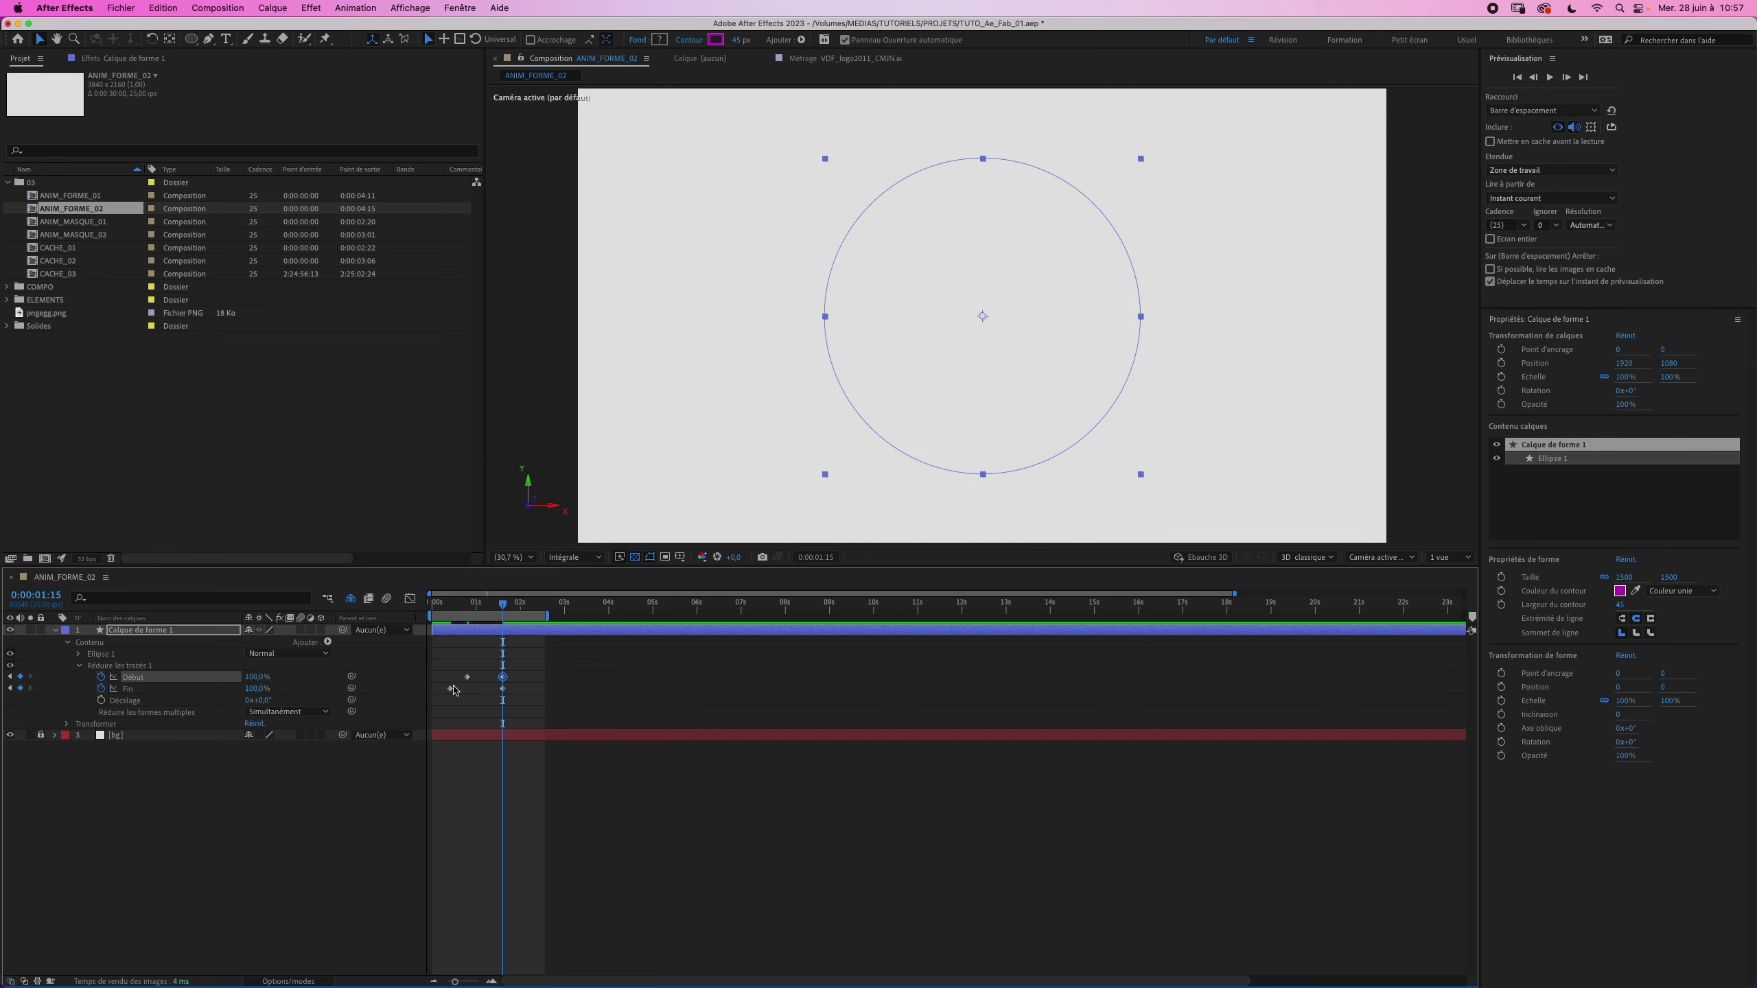
Step: Apply Lissage à l'éloignement to the first Début keyframe, preview the animation, and move that keyframe slightly later in time
right_click(467, 677)
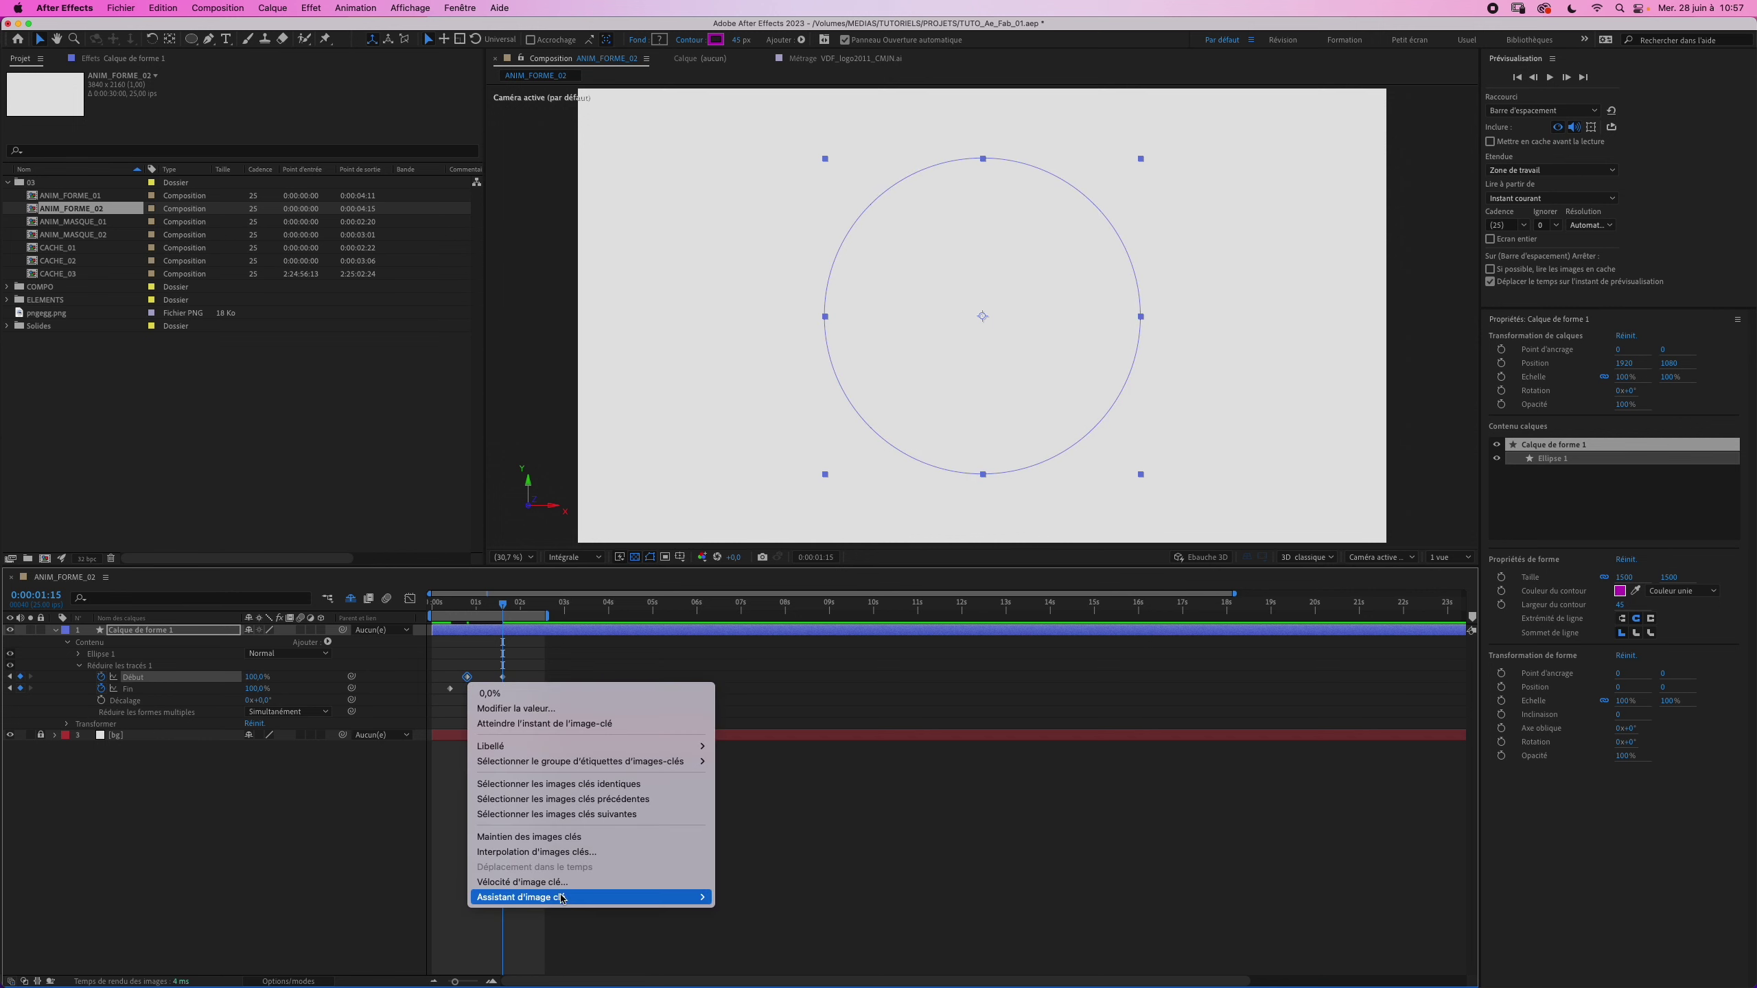
mouse_move(608, 897)
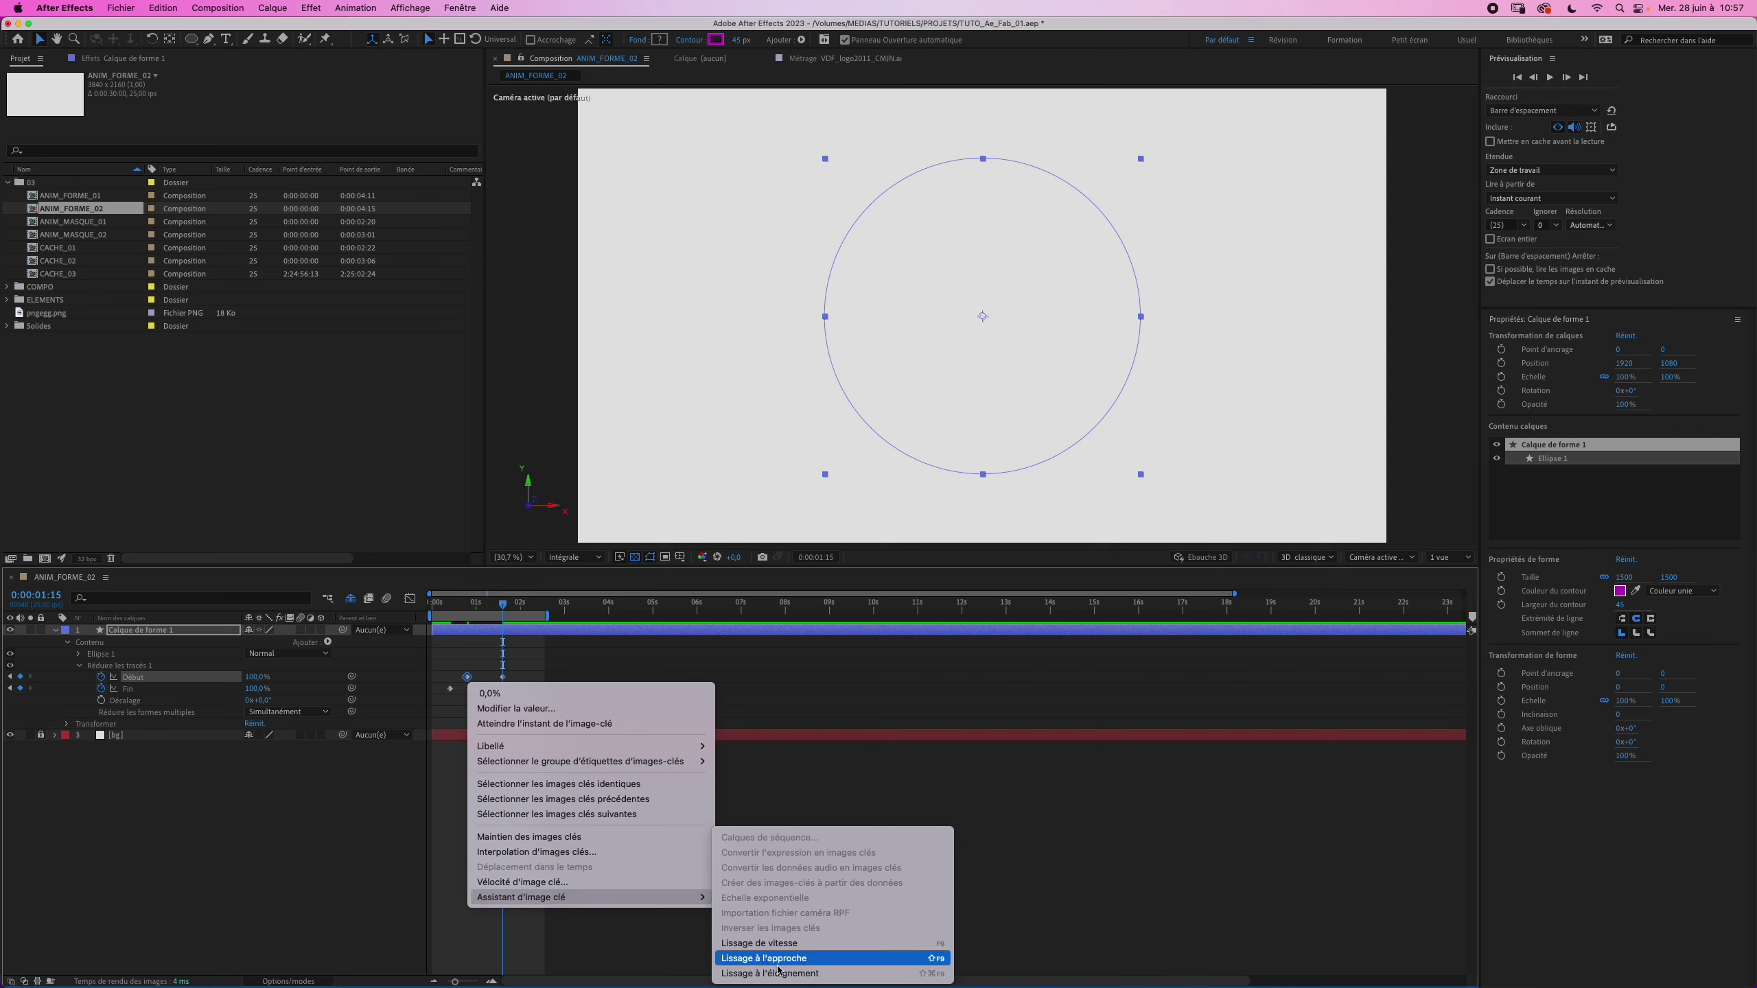
click(778, 971)
key(space)
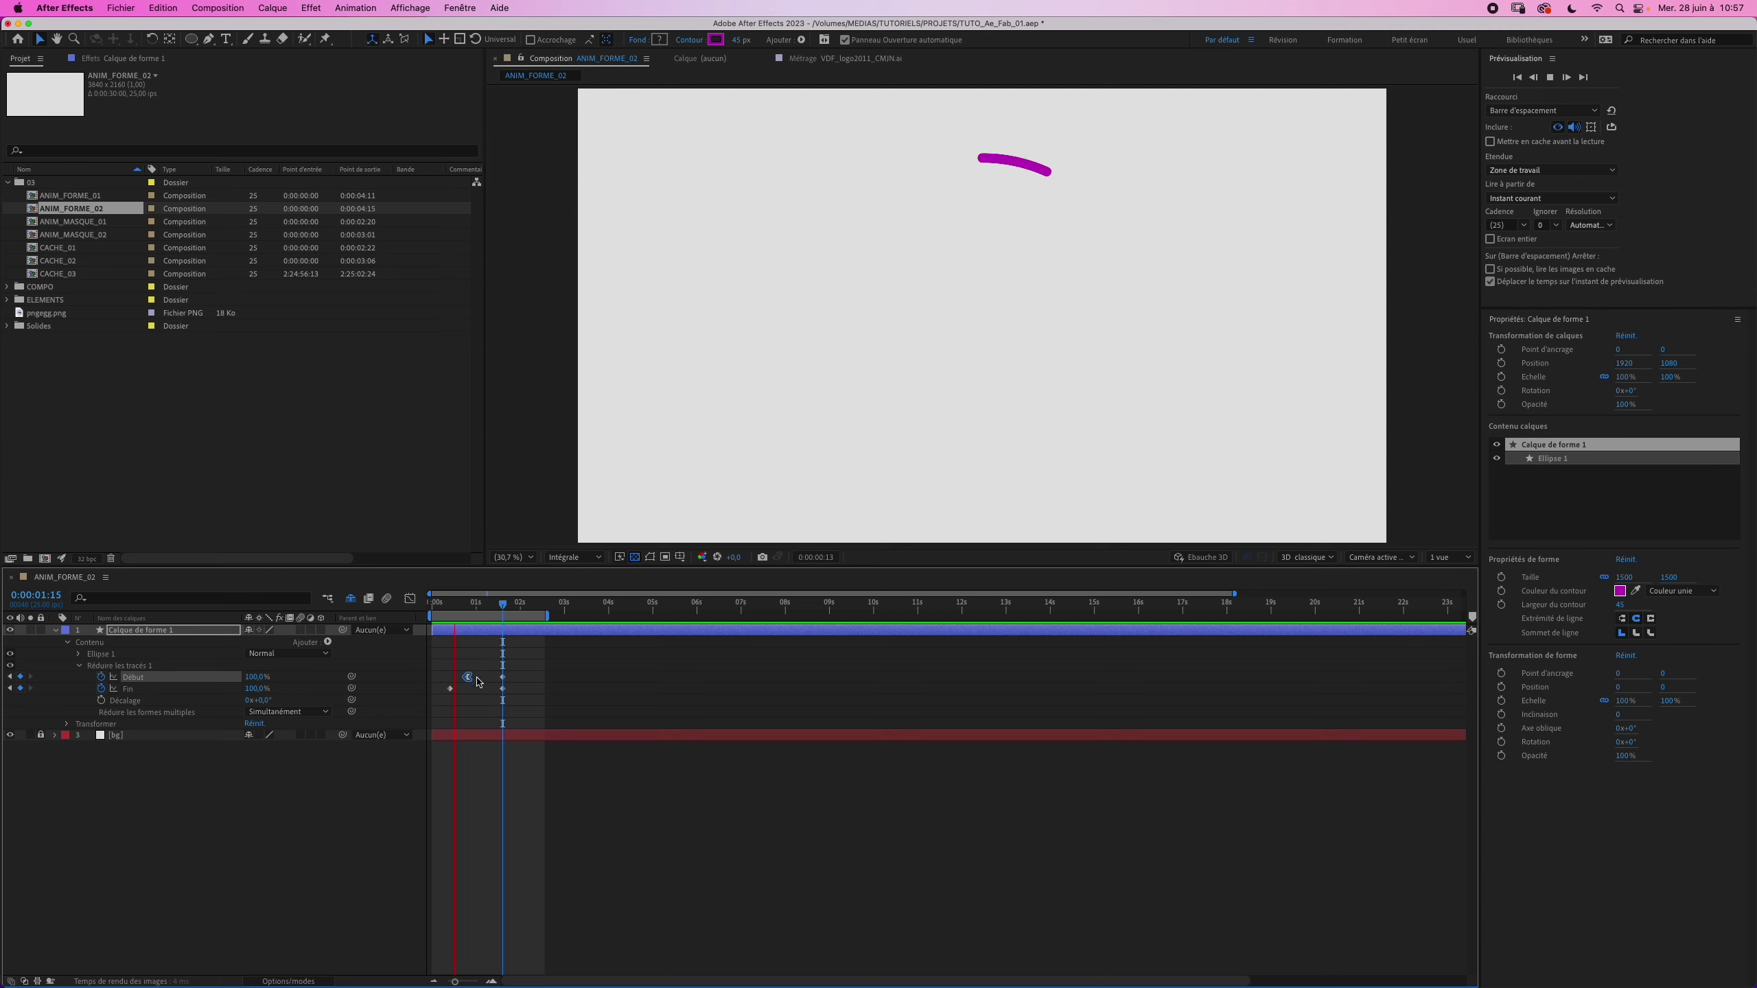
drag(468, 678, 473, 680)
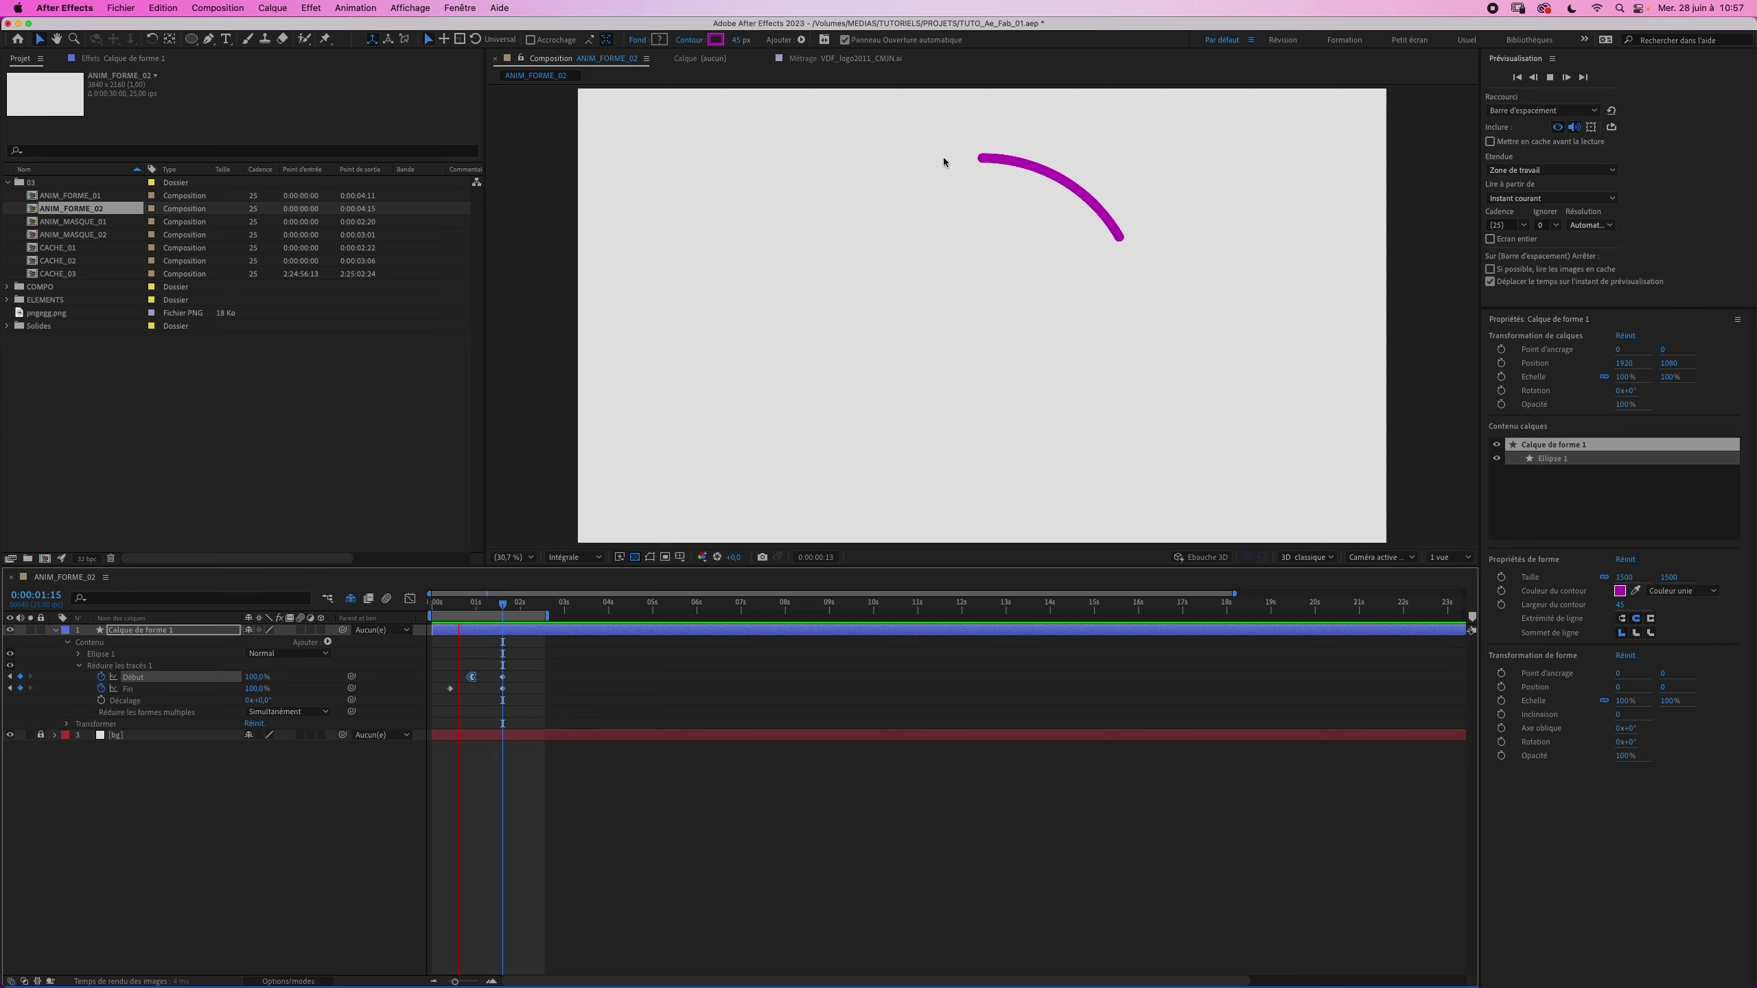
Step: Preview the arc and try rotating it around the circle with Décalage at 0:00:00:16, undoing the change
drag(476, 611, 460, 607)
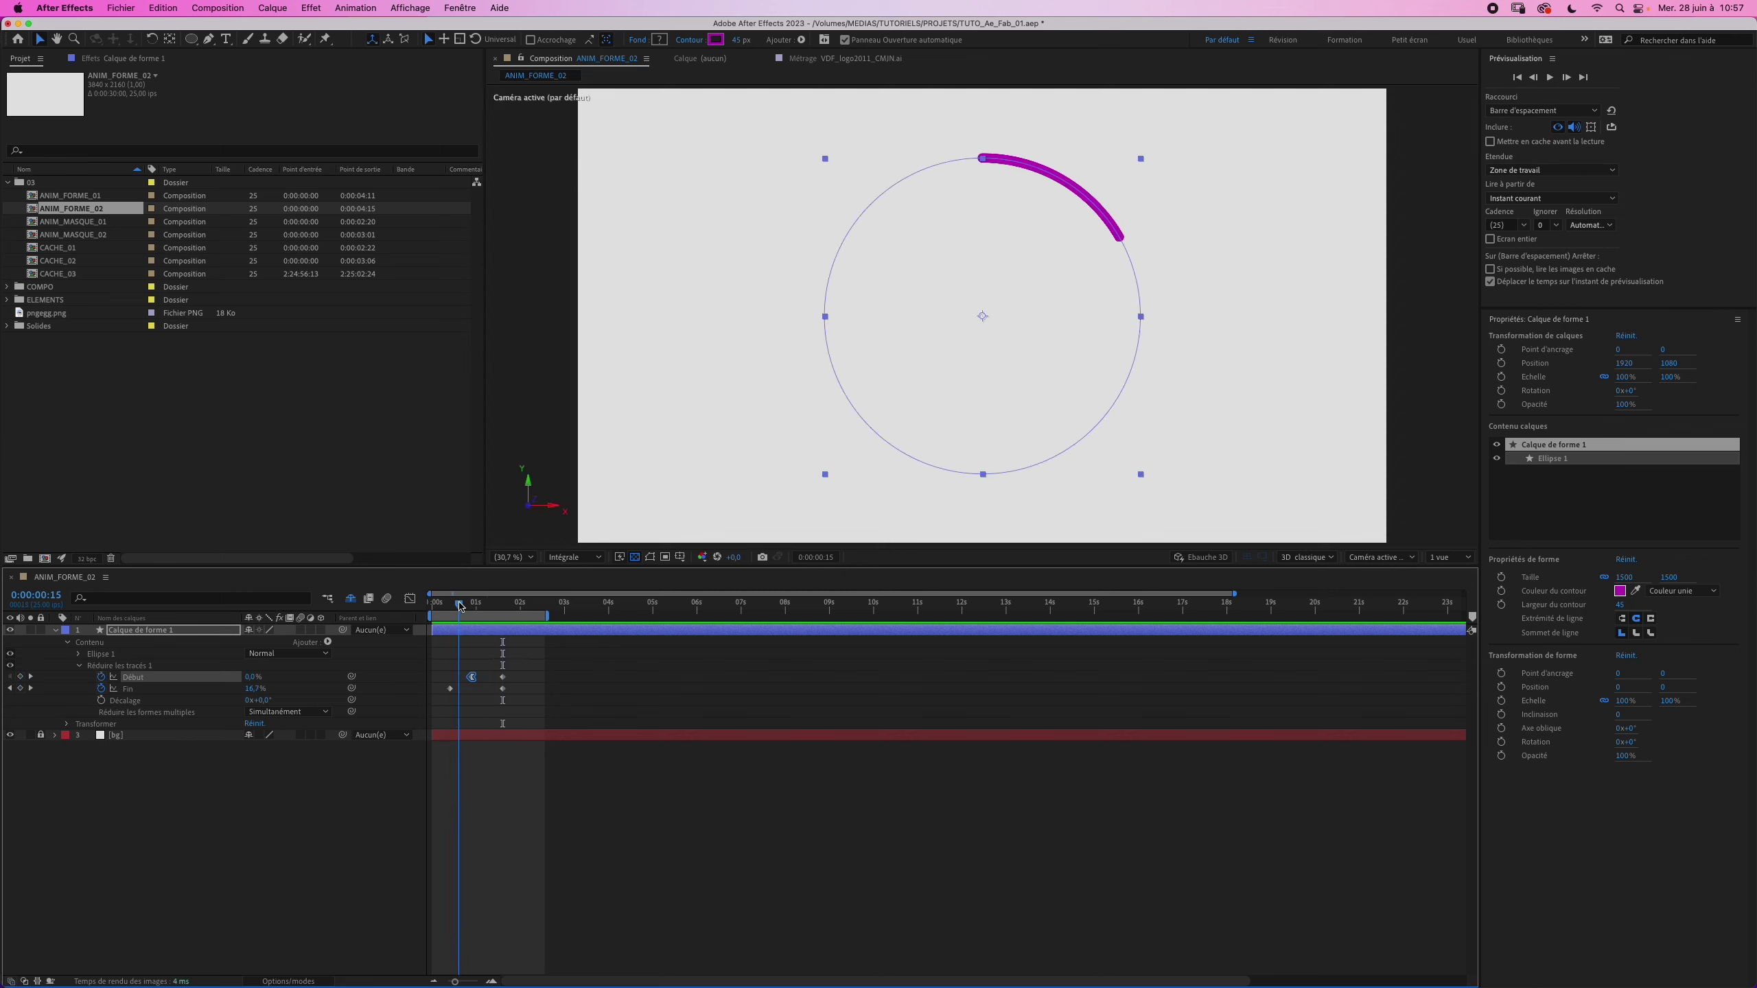
key(space)
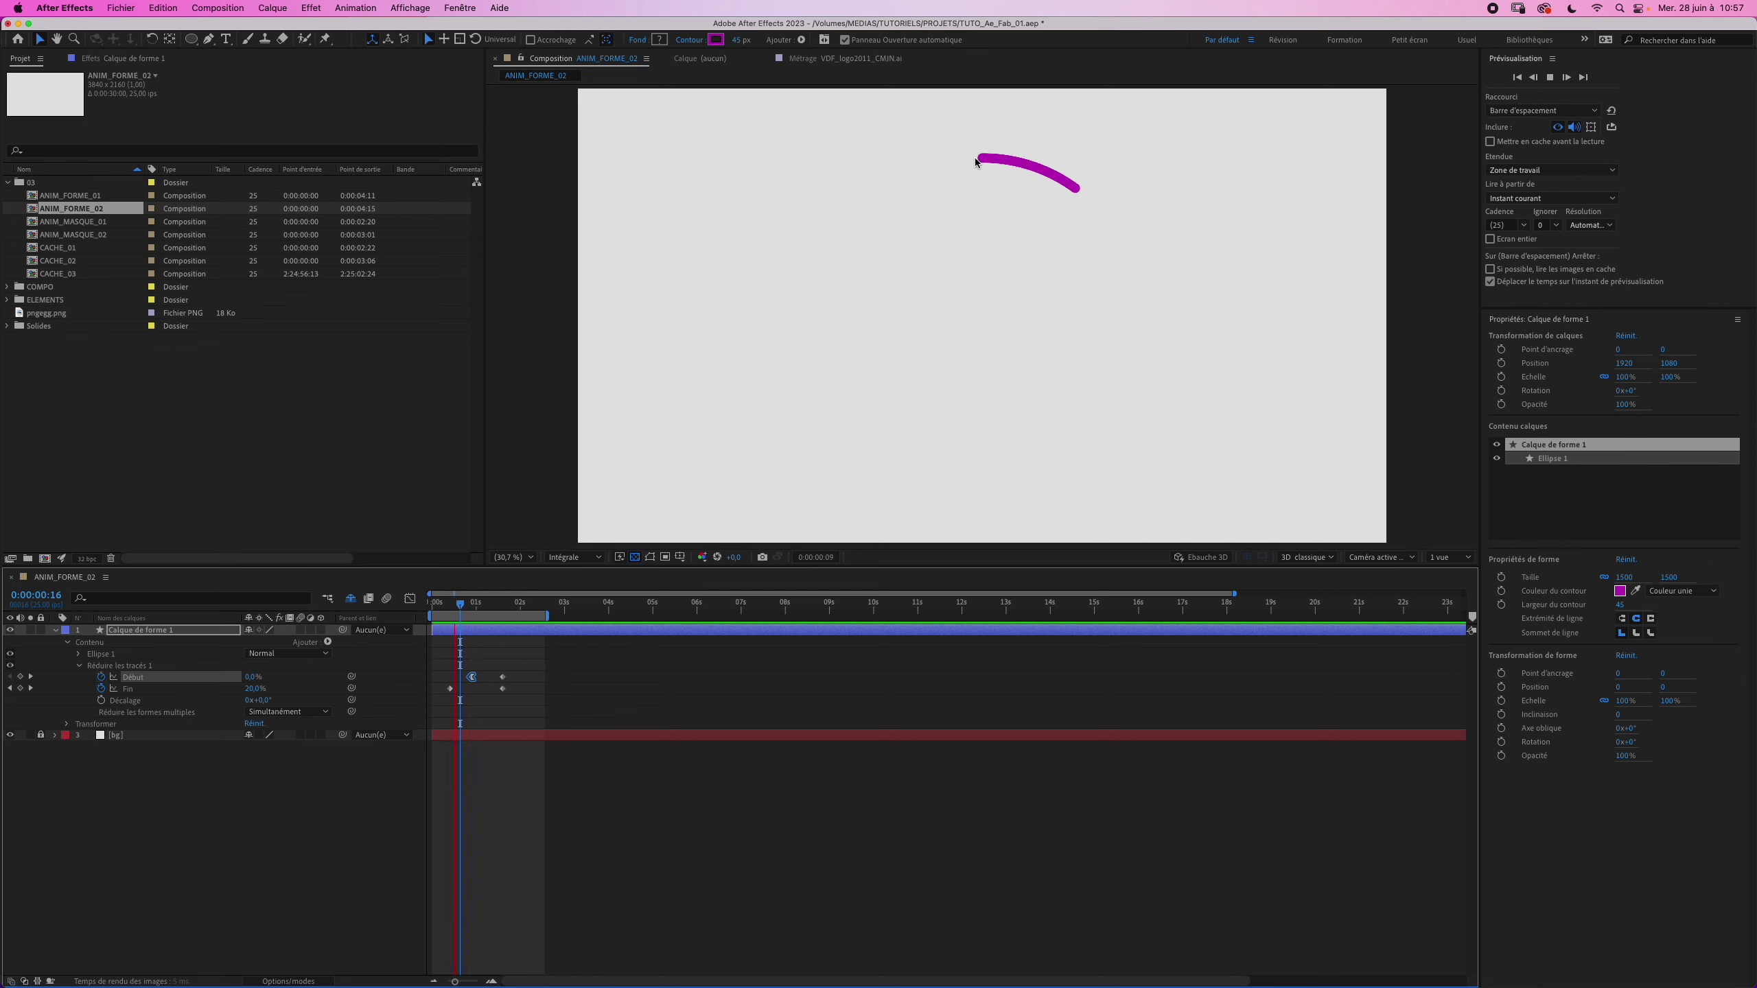
click(460, 607)
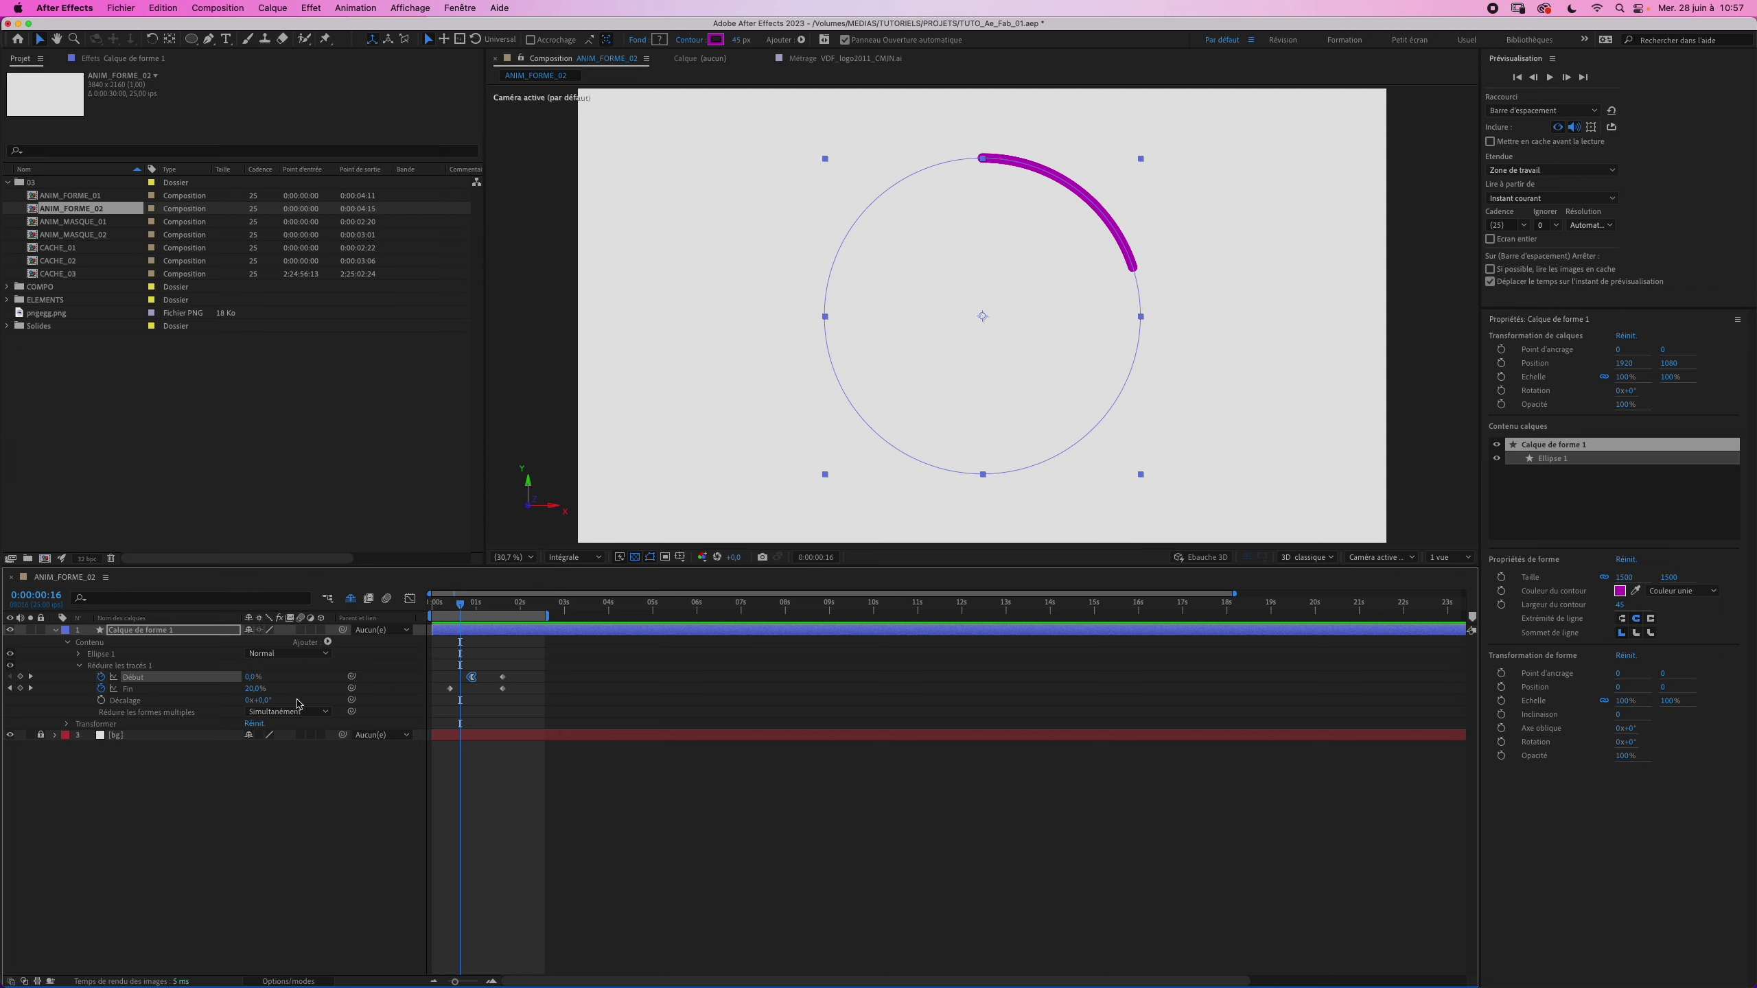
drag(265, 701, 465, 724)
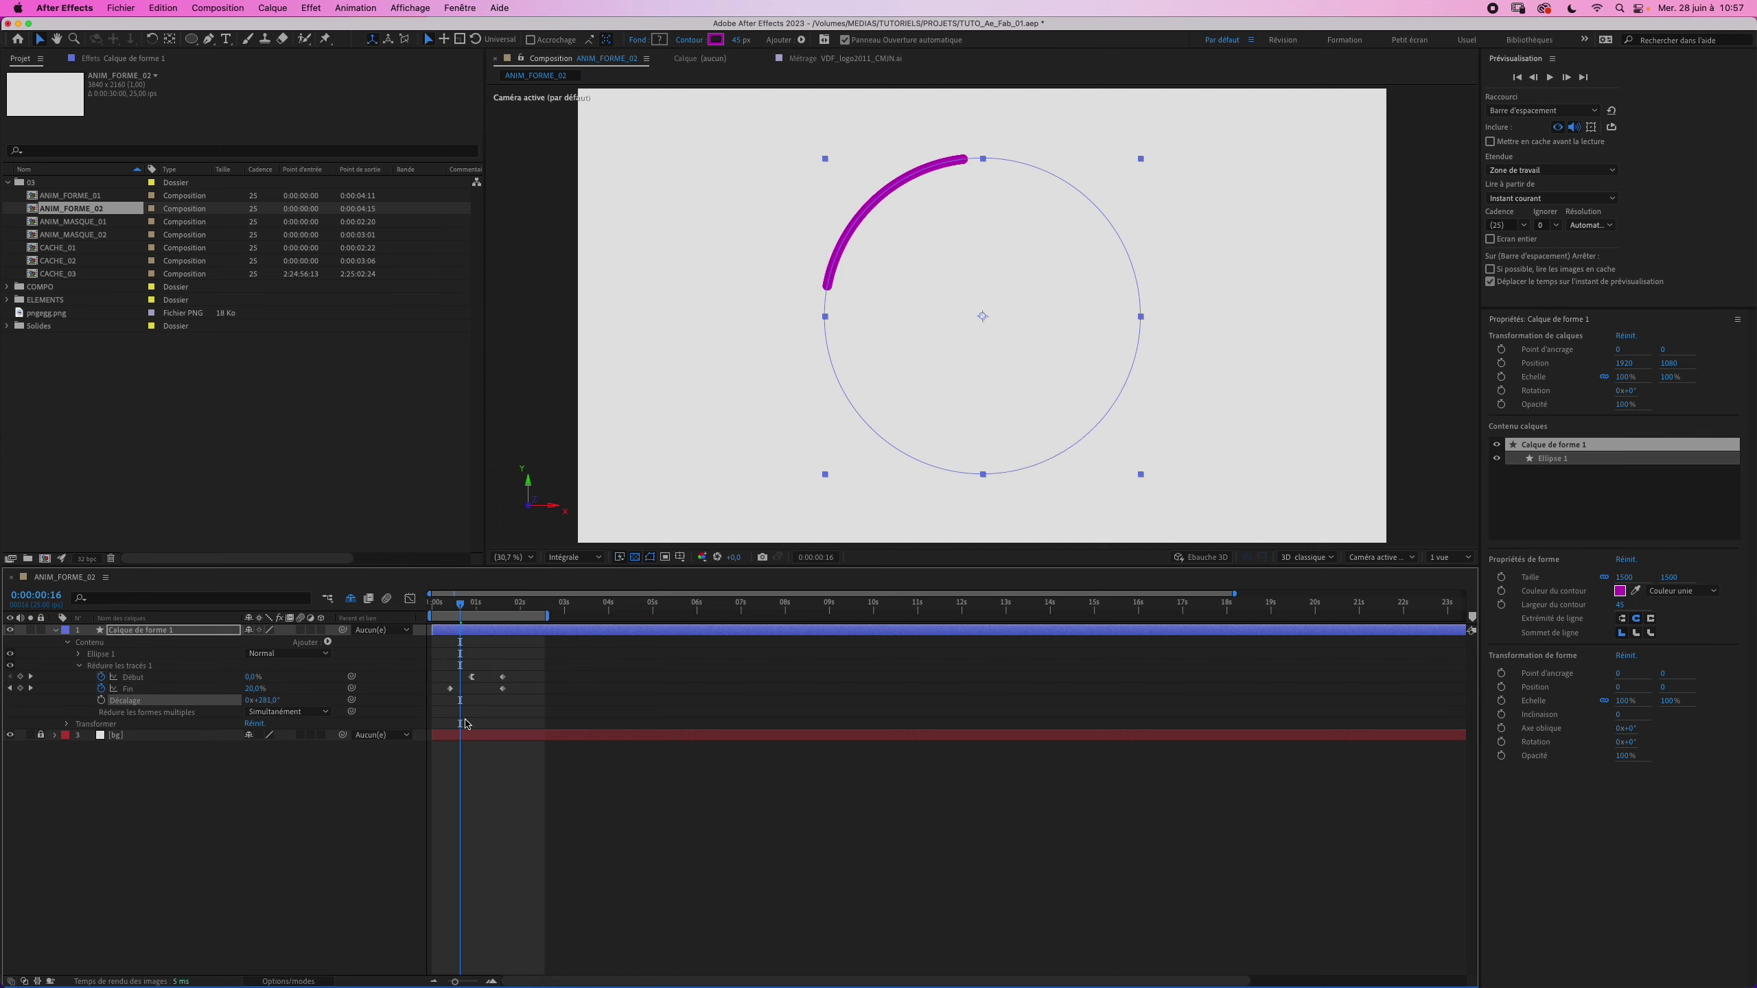
key(super+z)
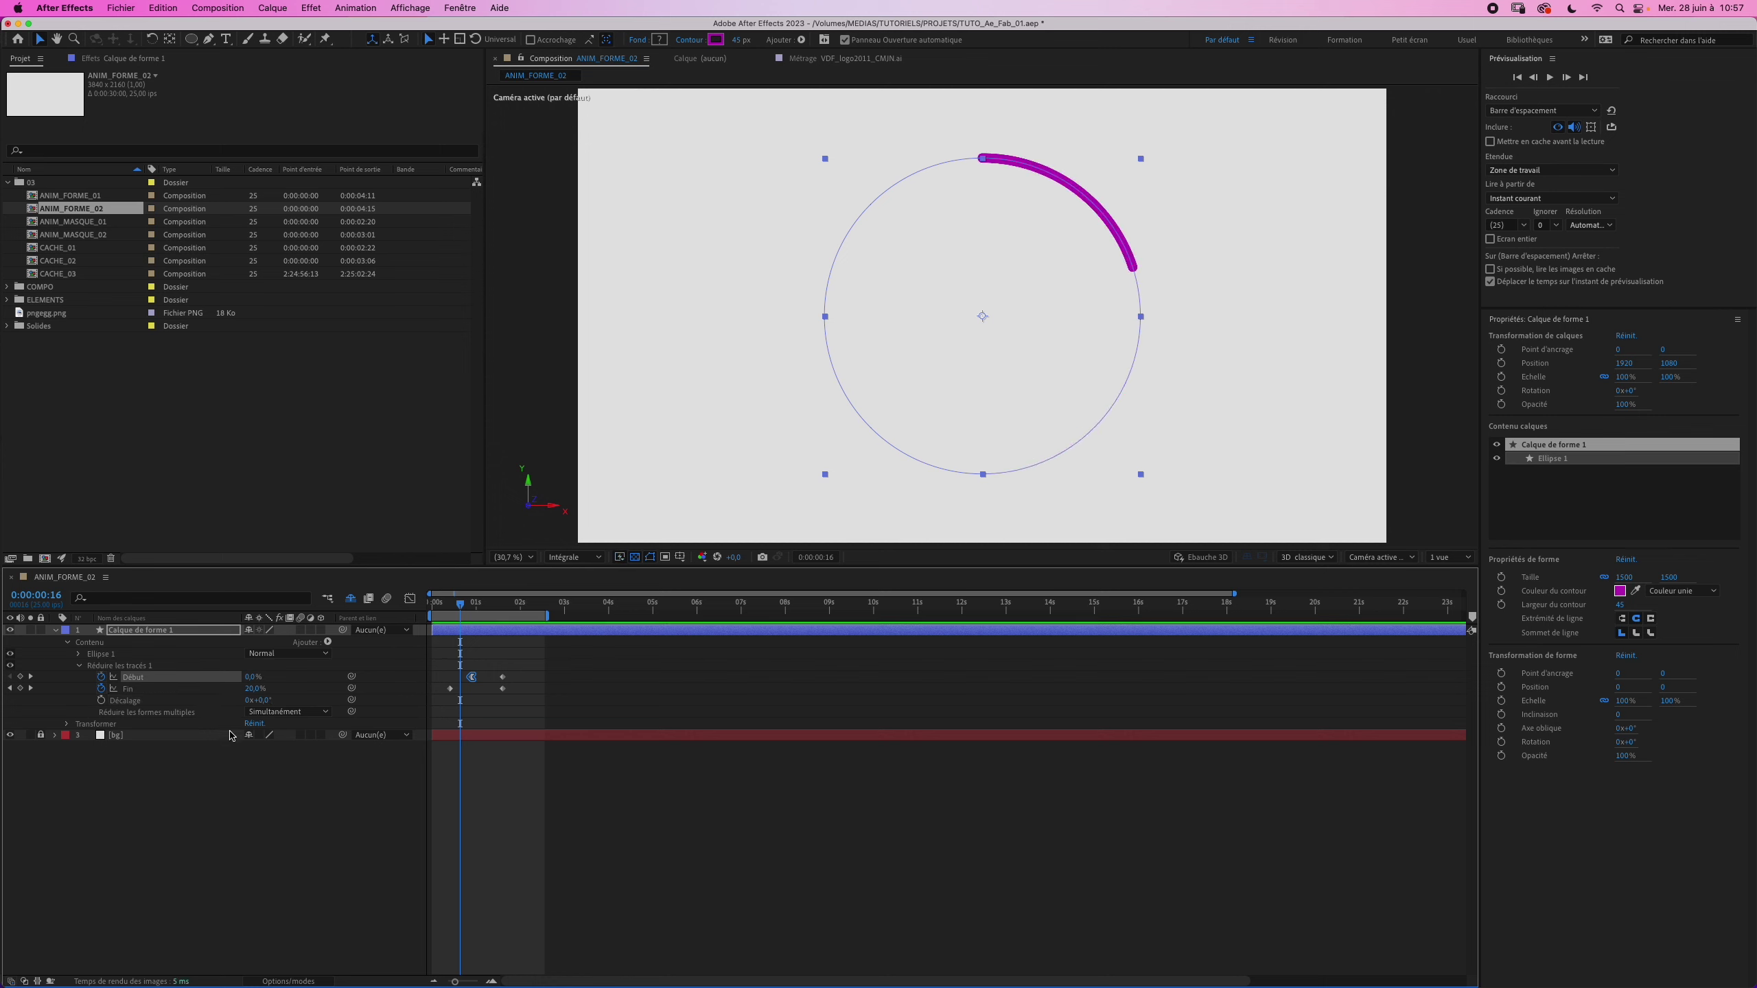
Step: Keyframe Décalage at 0° on 0:00:00:10 and 180° on 0:00:01:15, and preview the animation
key(j)
click(101, 701)
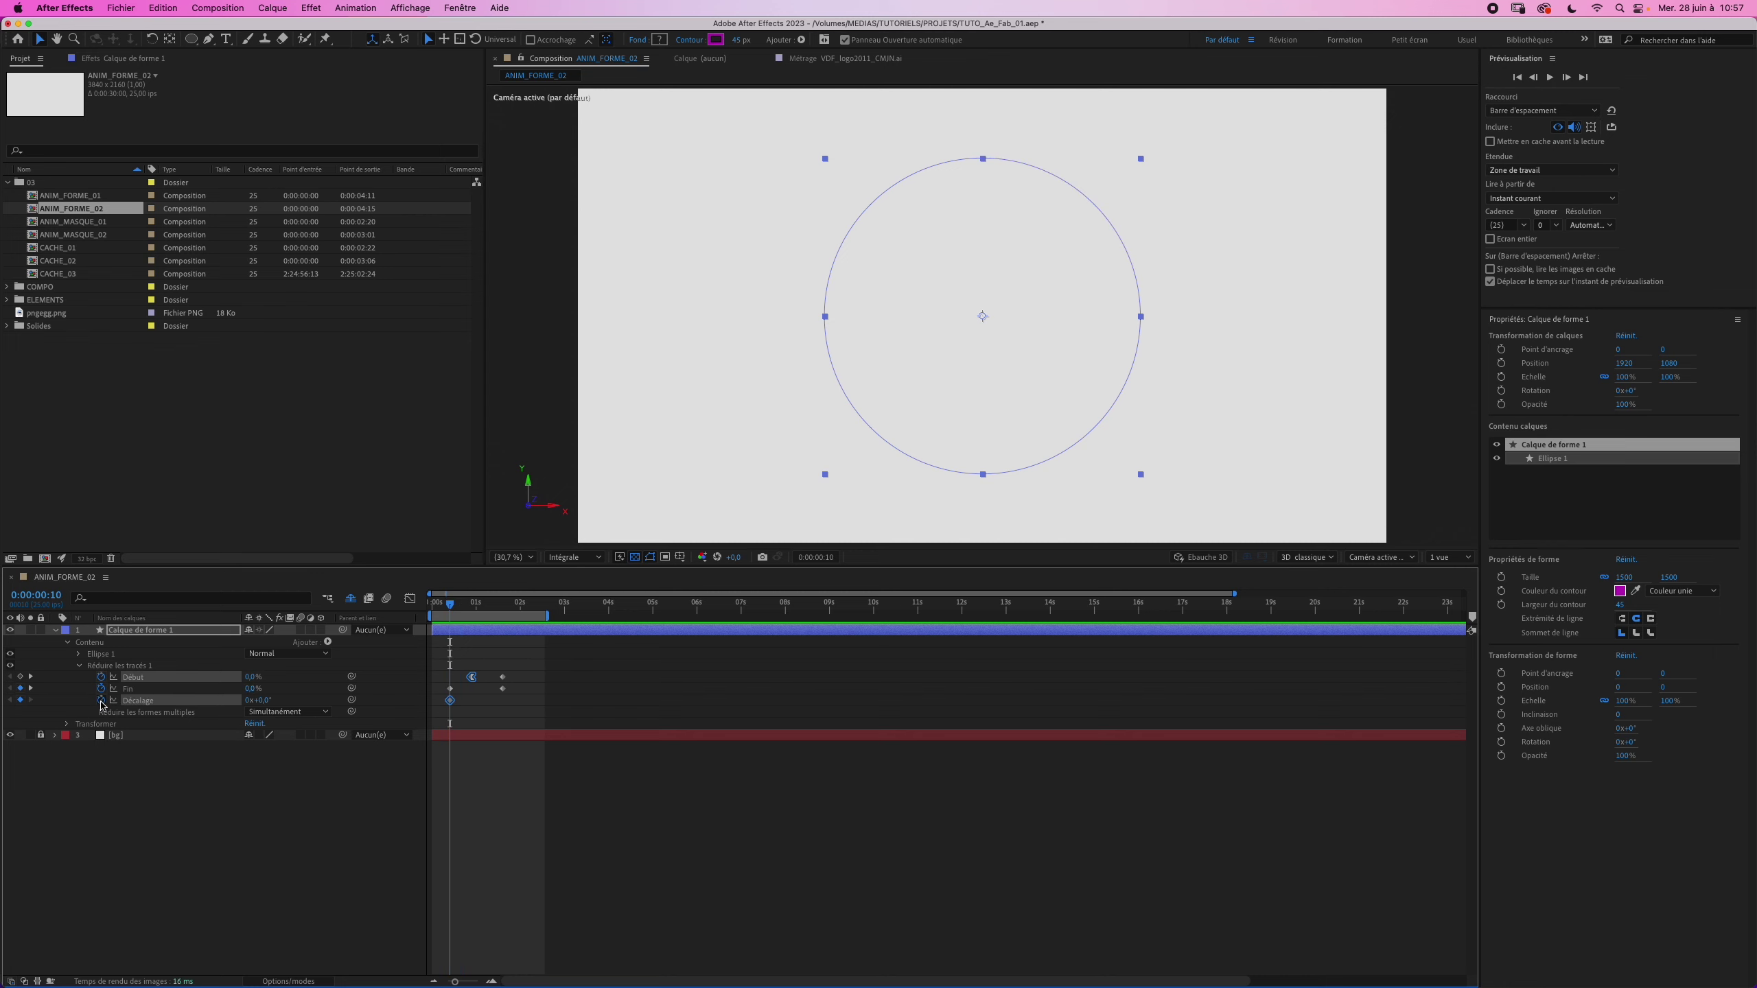
key(k)
key(k)
click(262, 701)
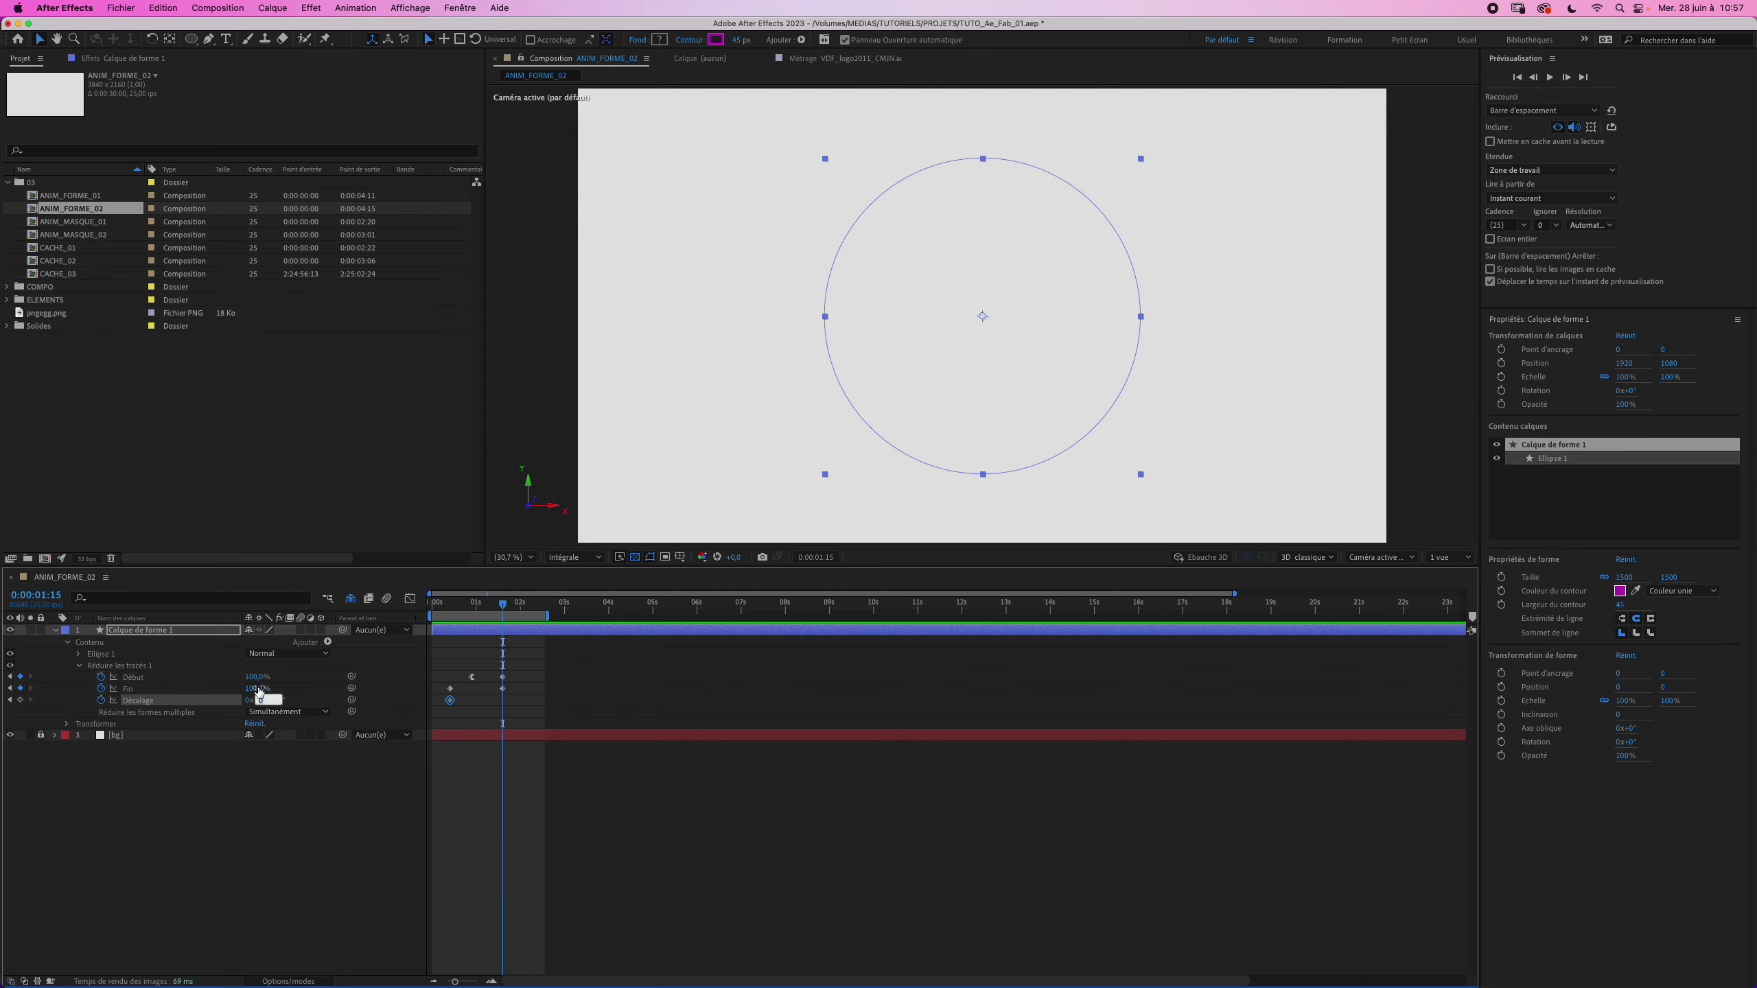
text(180)
key(Return)
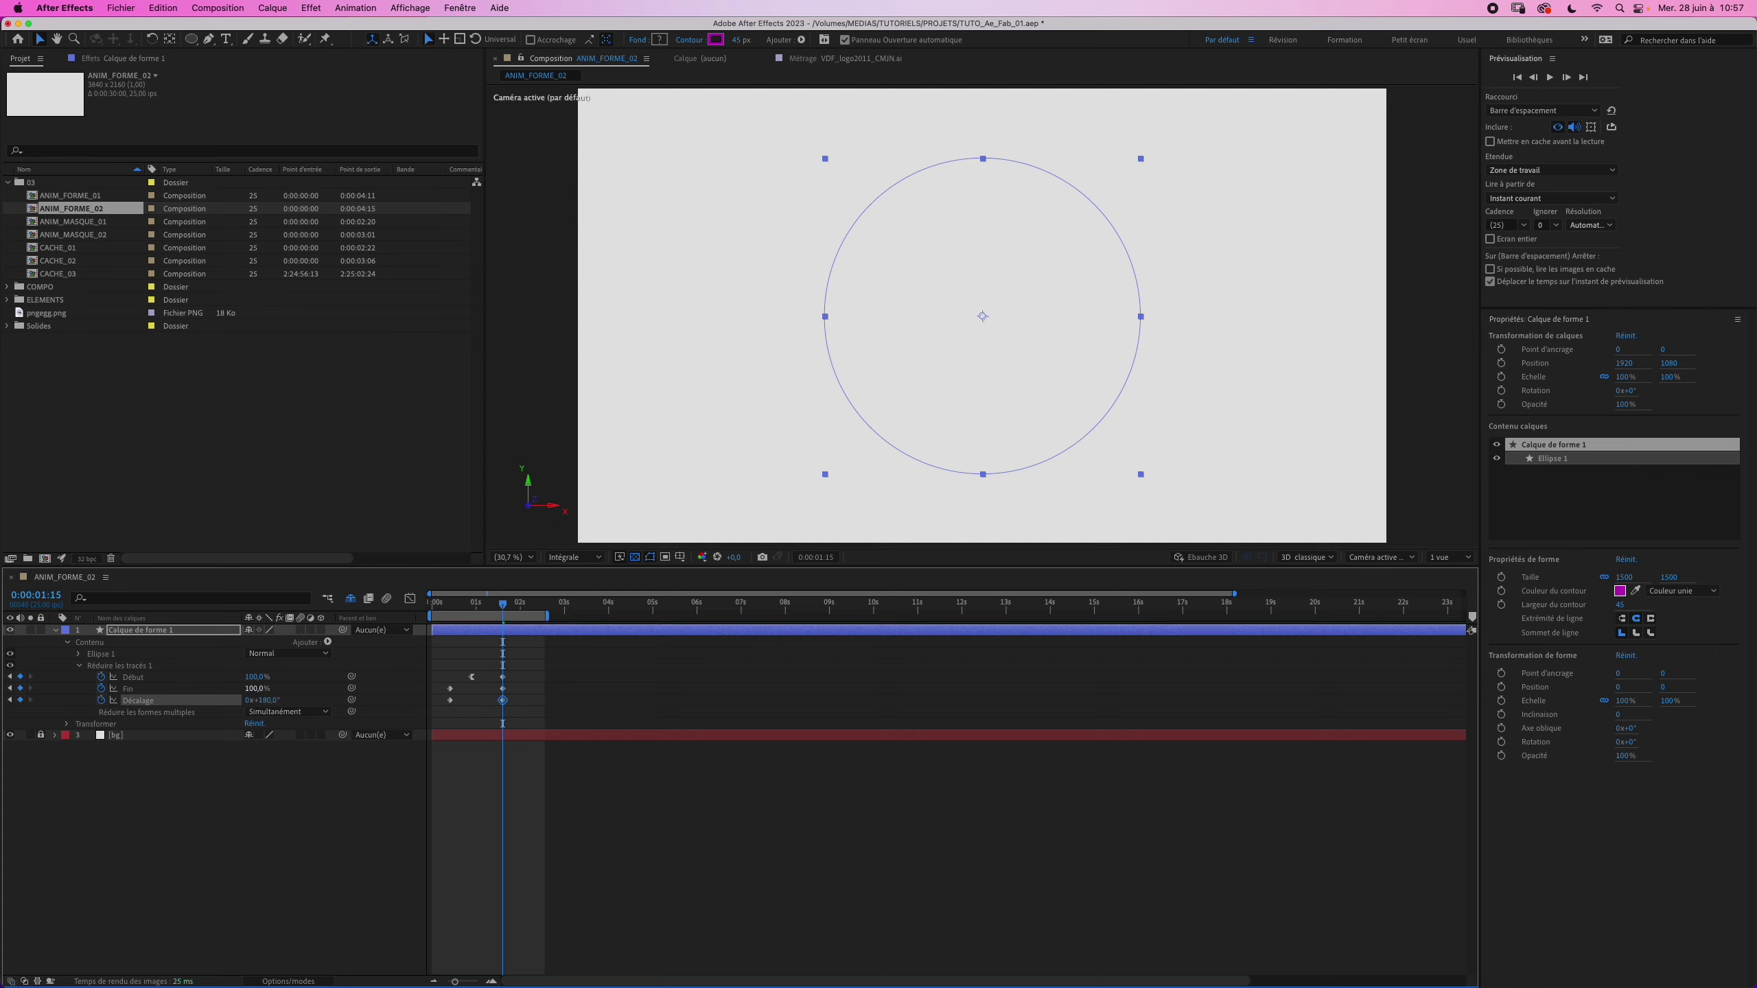
key(space)
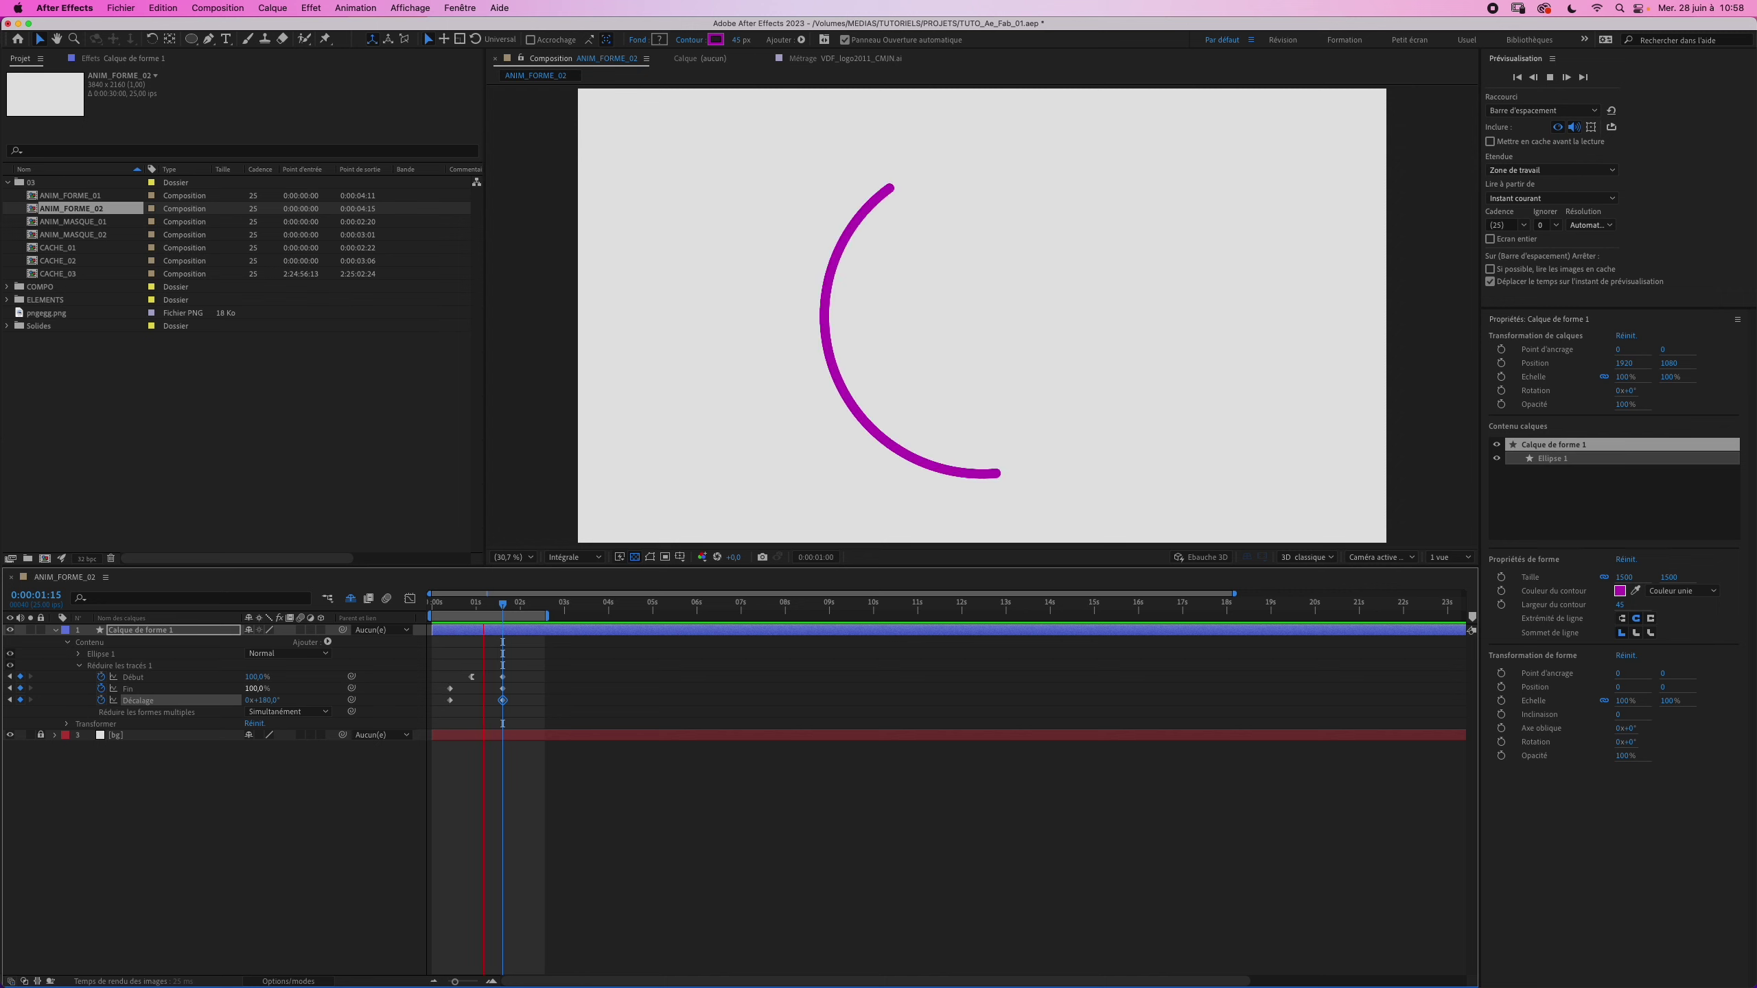
key(space)
Step: Add a keyframe for the stroke's Largeur du contour at 0:00:00:10 with a value of 0
drag(496, 612, 449, 612)
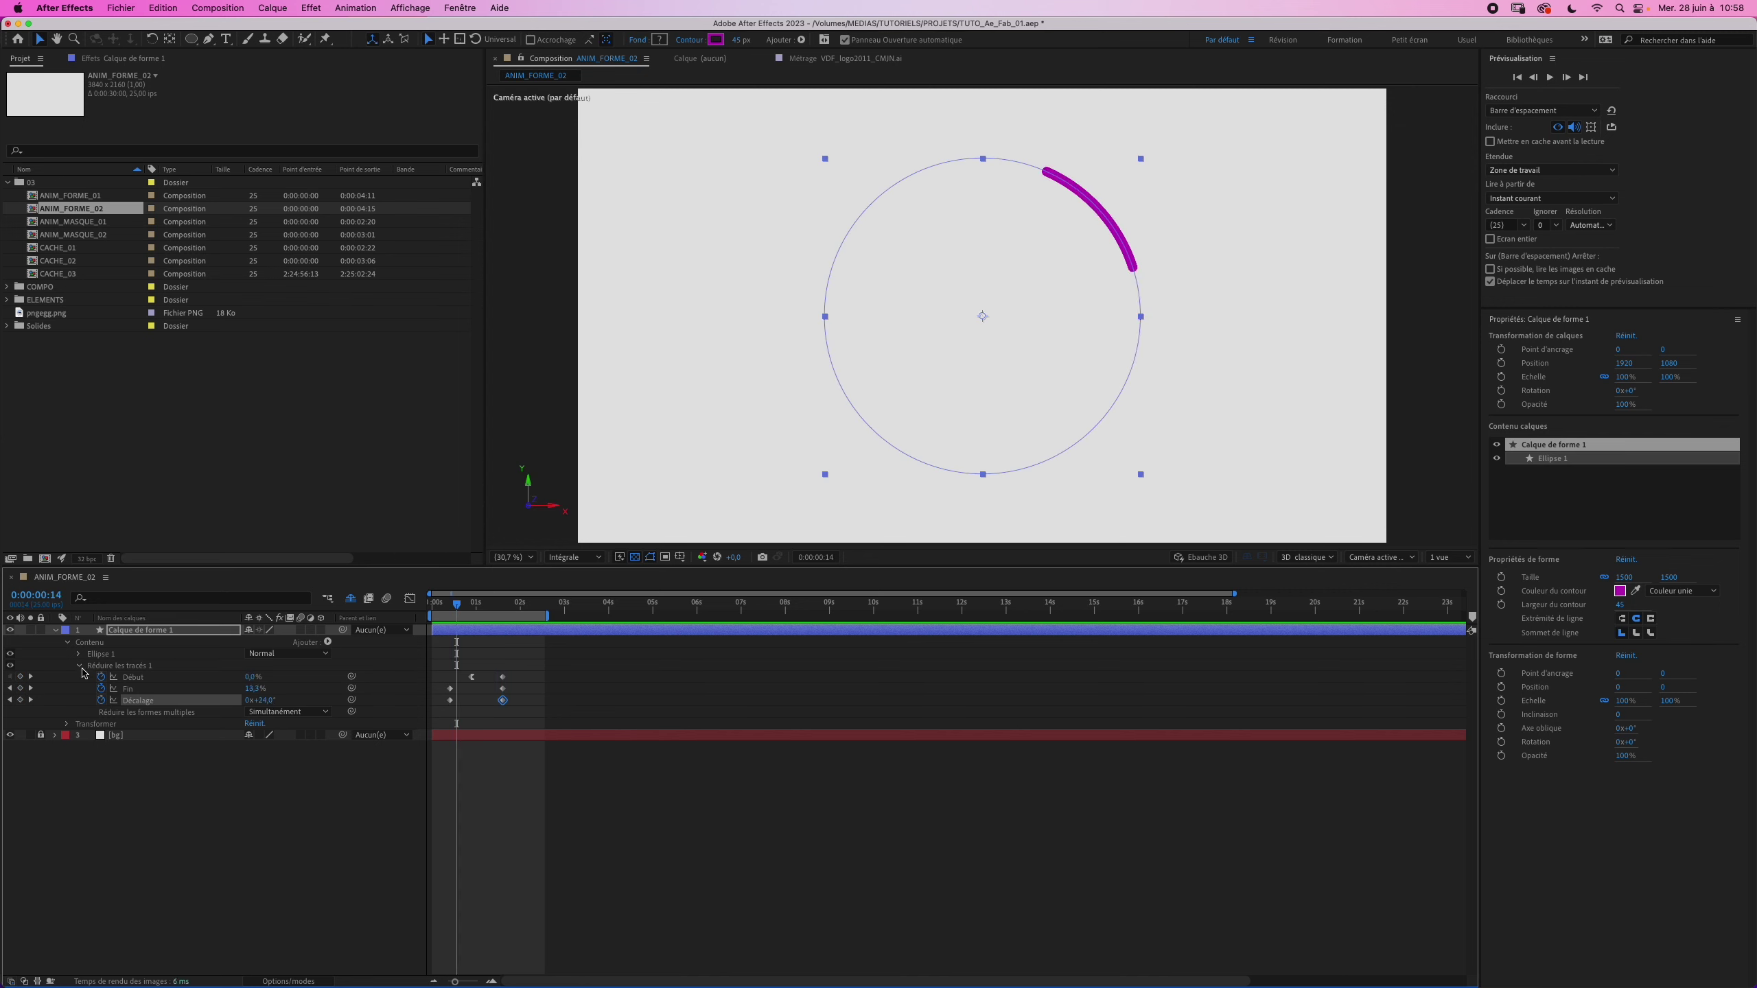
click(79, 655)
key(j)
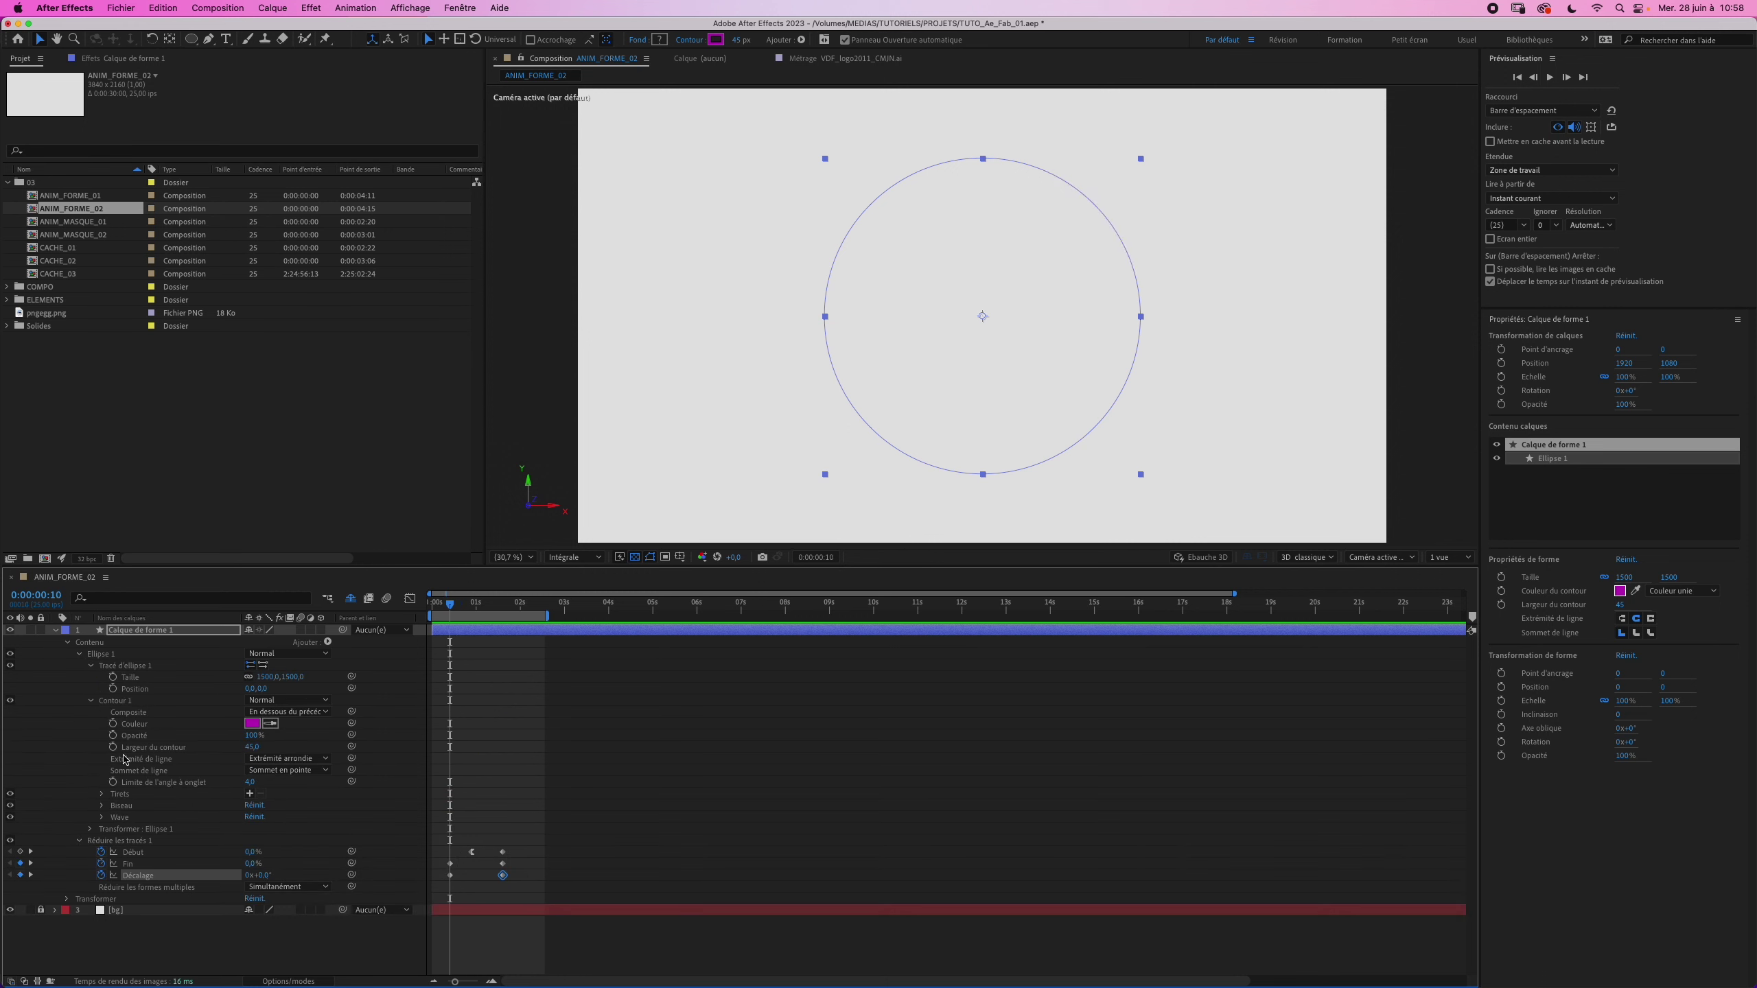
click(113, 746)
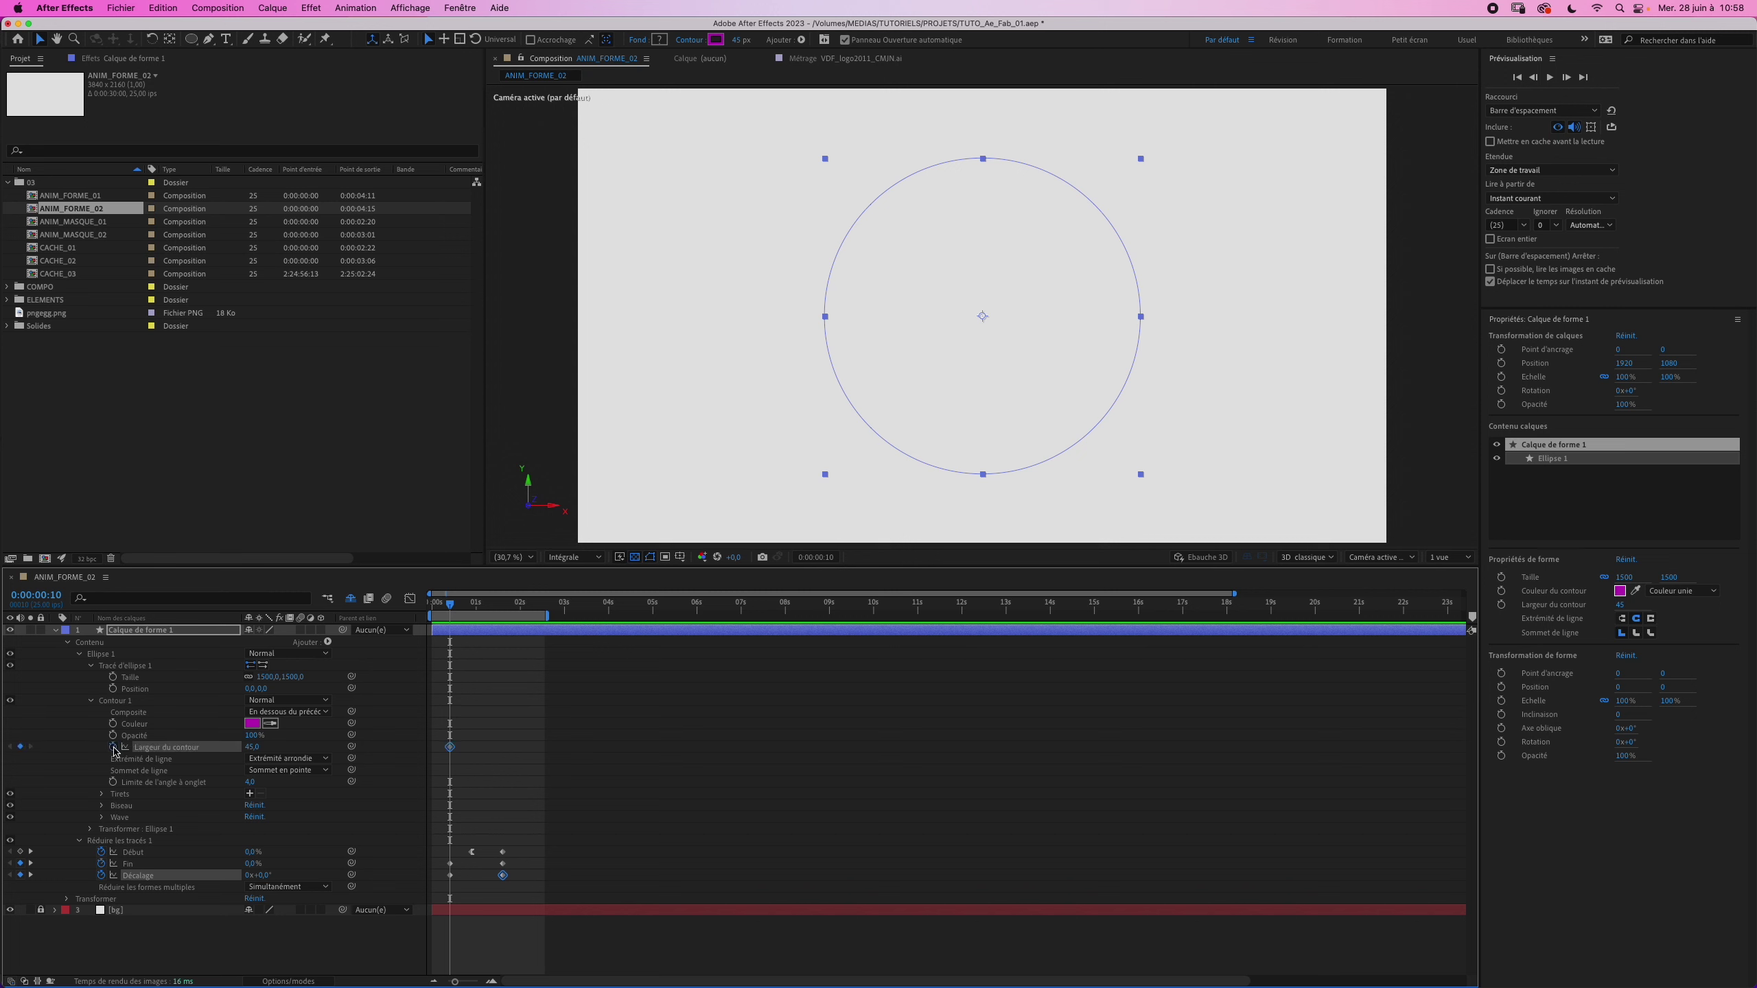
click(252, 746)
text(0)
key(Return)
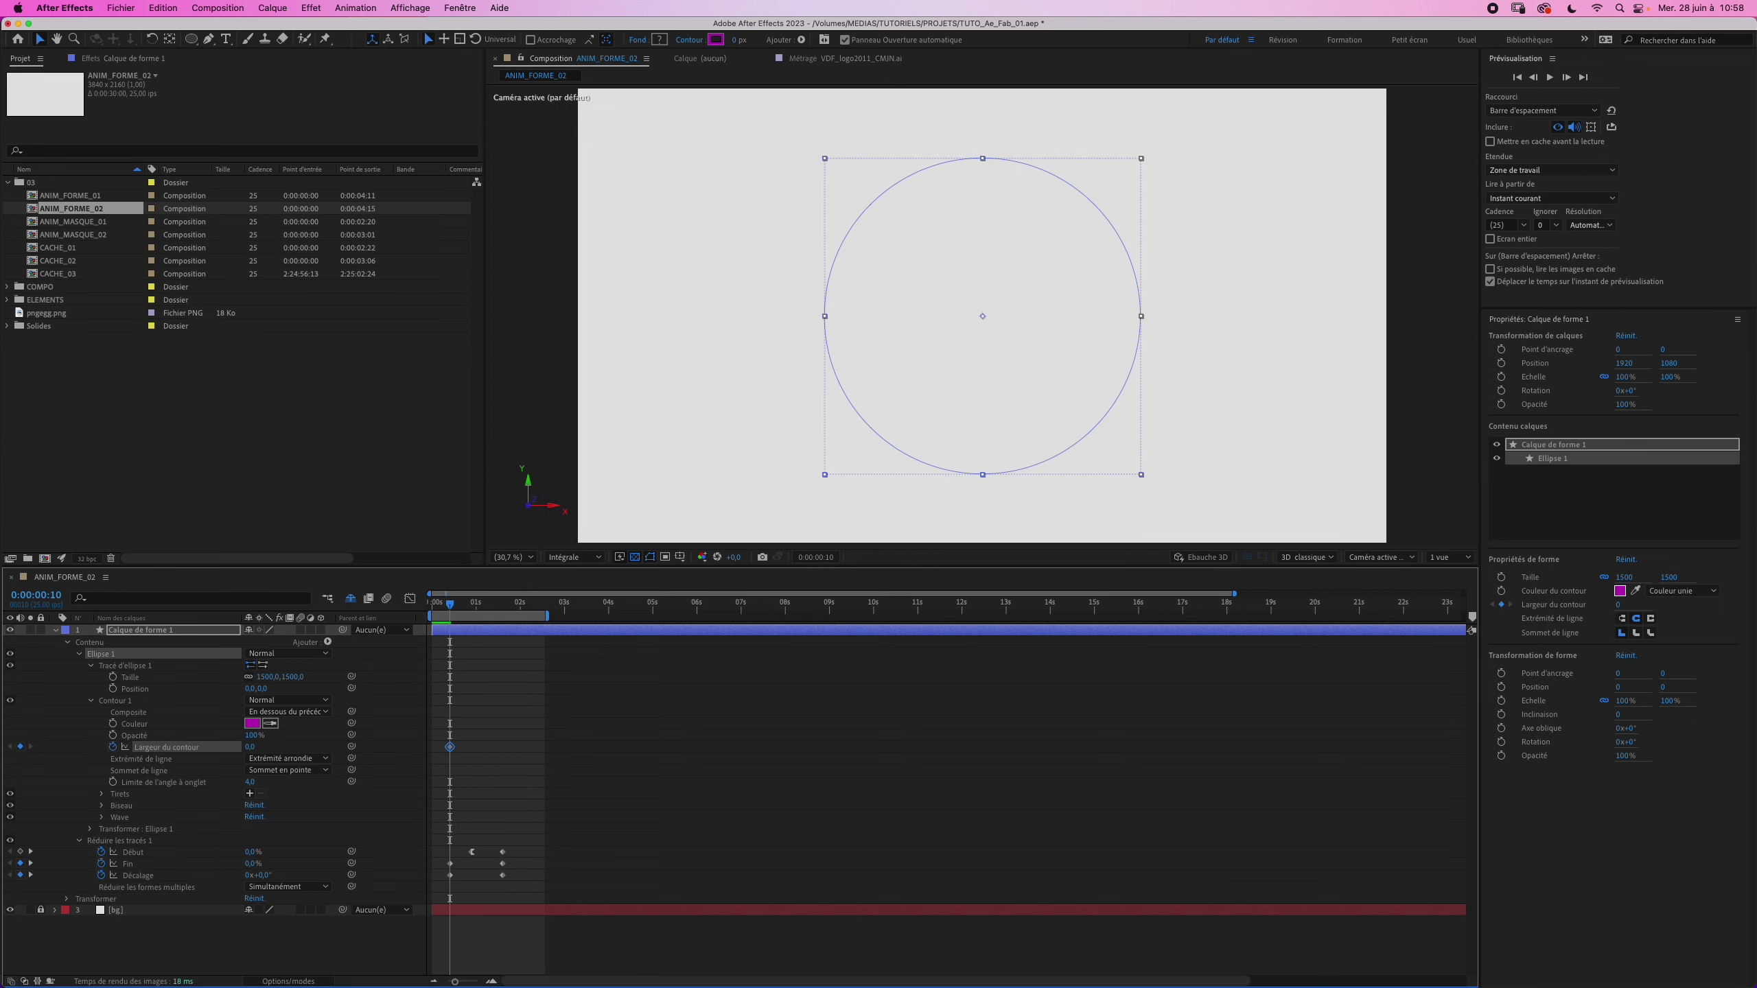
Step: Keyframe the stroke's Largeur du contour at 45 on 0:00:00:22 and at 0 on 0:00:01:15
key(space)
click(253, 746)
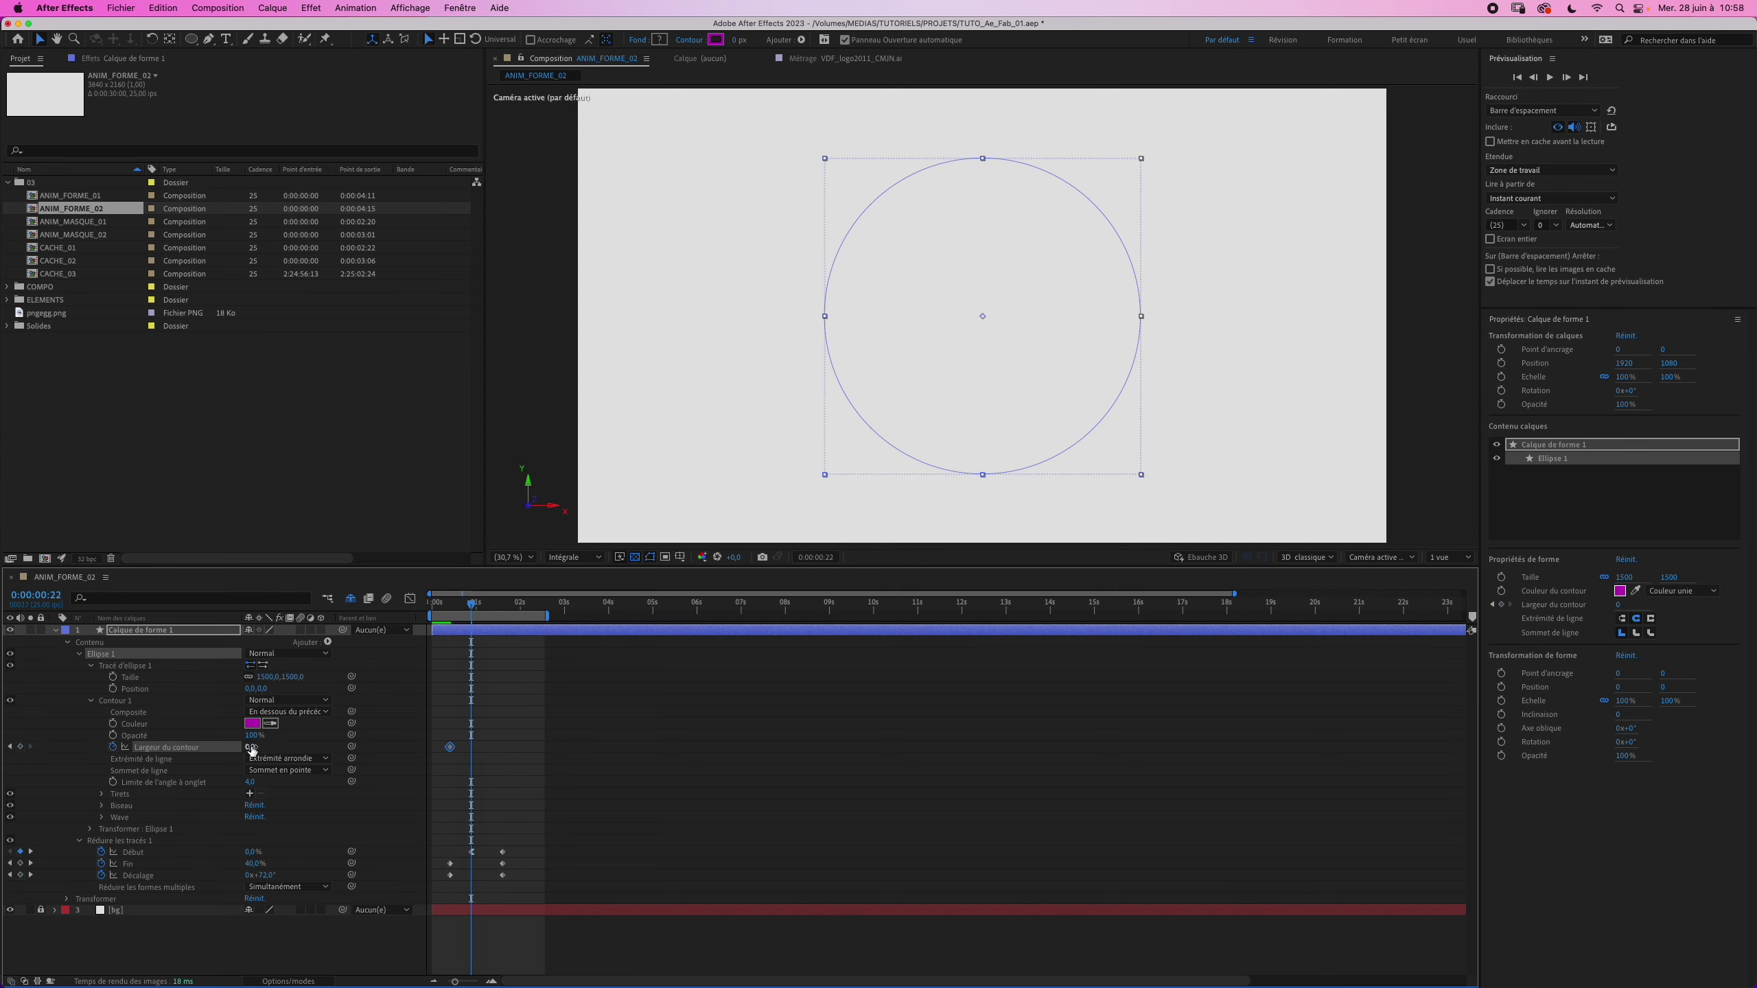
text(45)
key(Return)
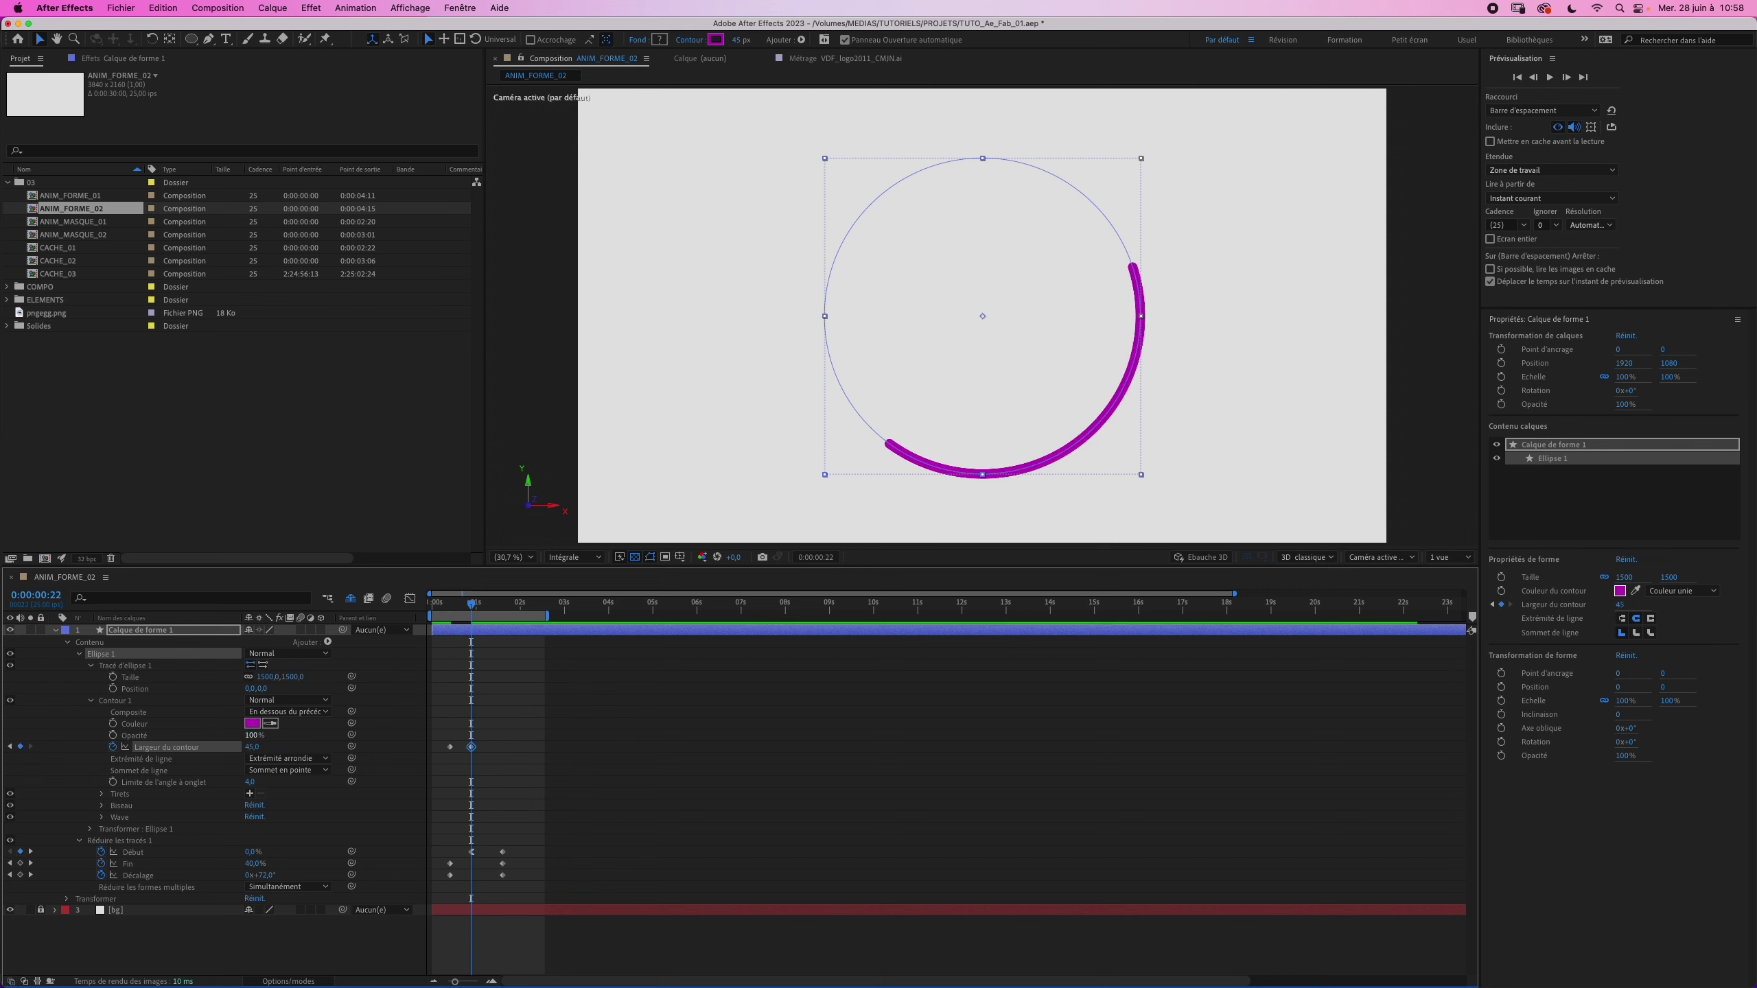
key(k)
click(253, 748)
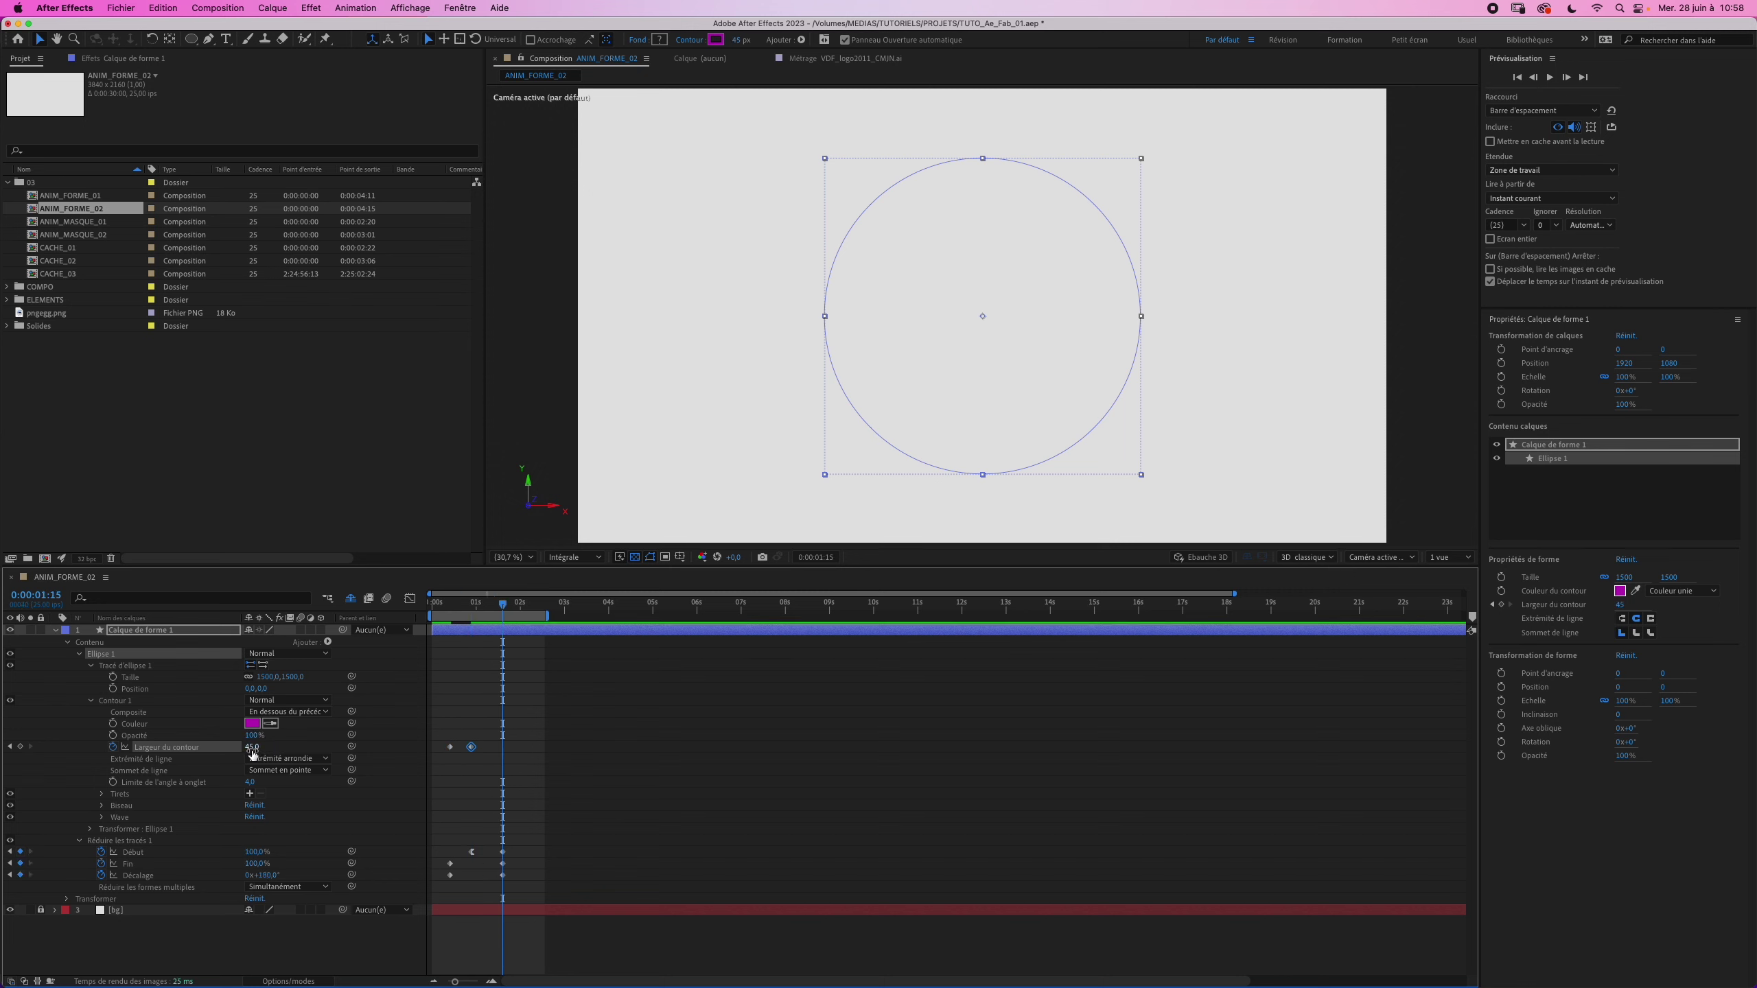
text(0)
key(Return)
Step: Collapse the Ellipse 1 and Réduire les tracés 1 groups and preview the animation
click(79, 655)
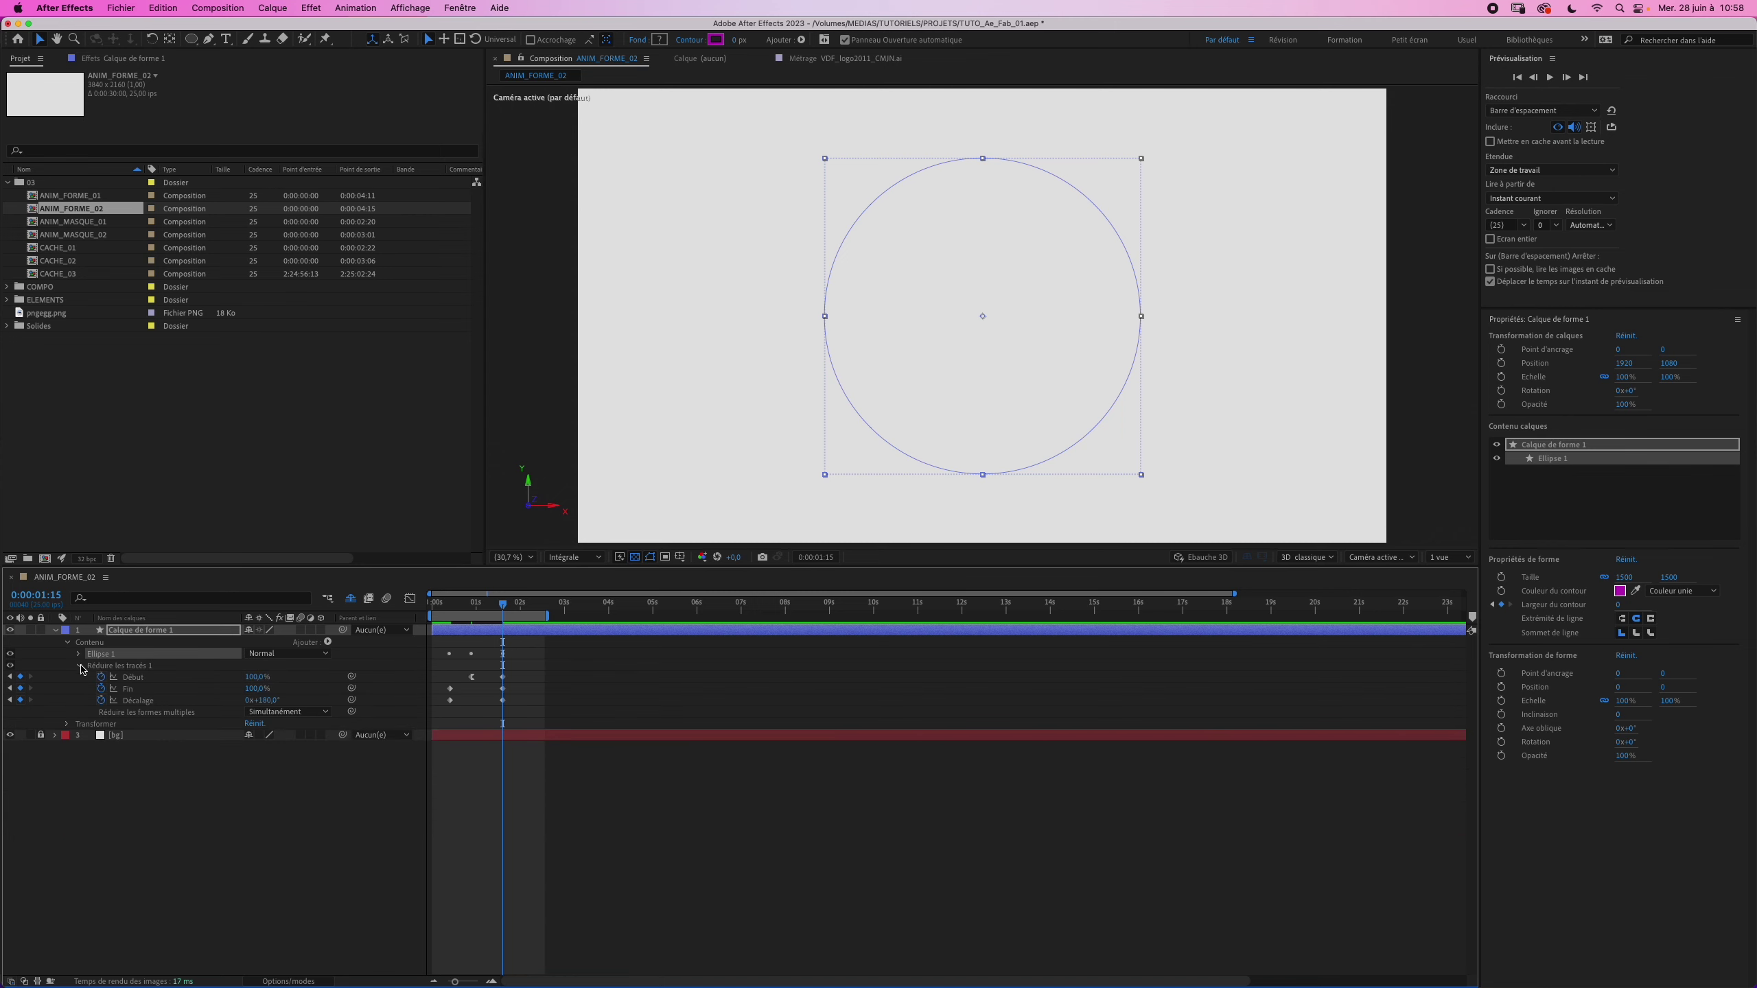
click(81, 666)
click(103, 764)
key(space)
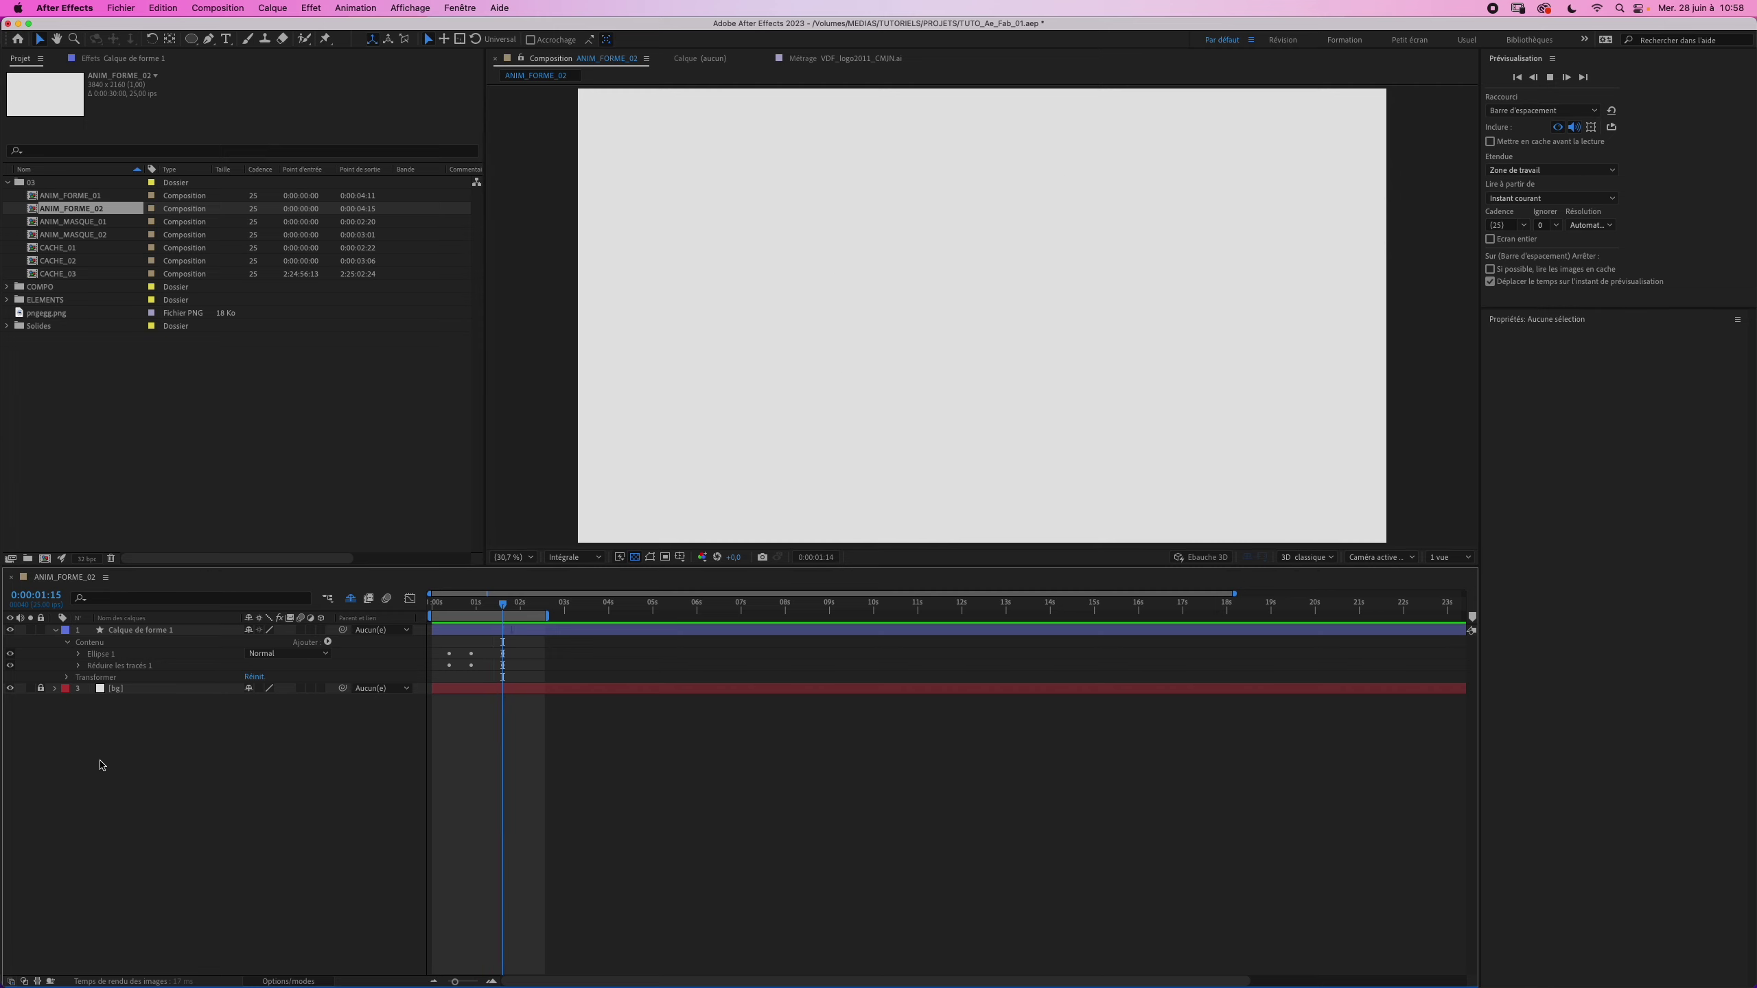
Step: Move Réduire les tracés 1 inside the Ellipse 1 group and duplicate that group
click(105, 665)
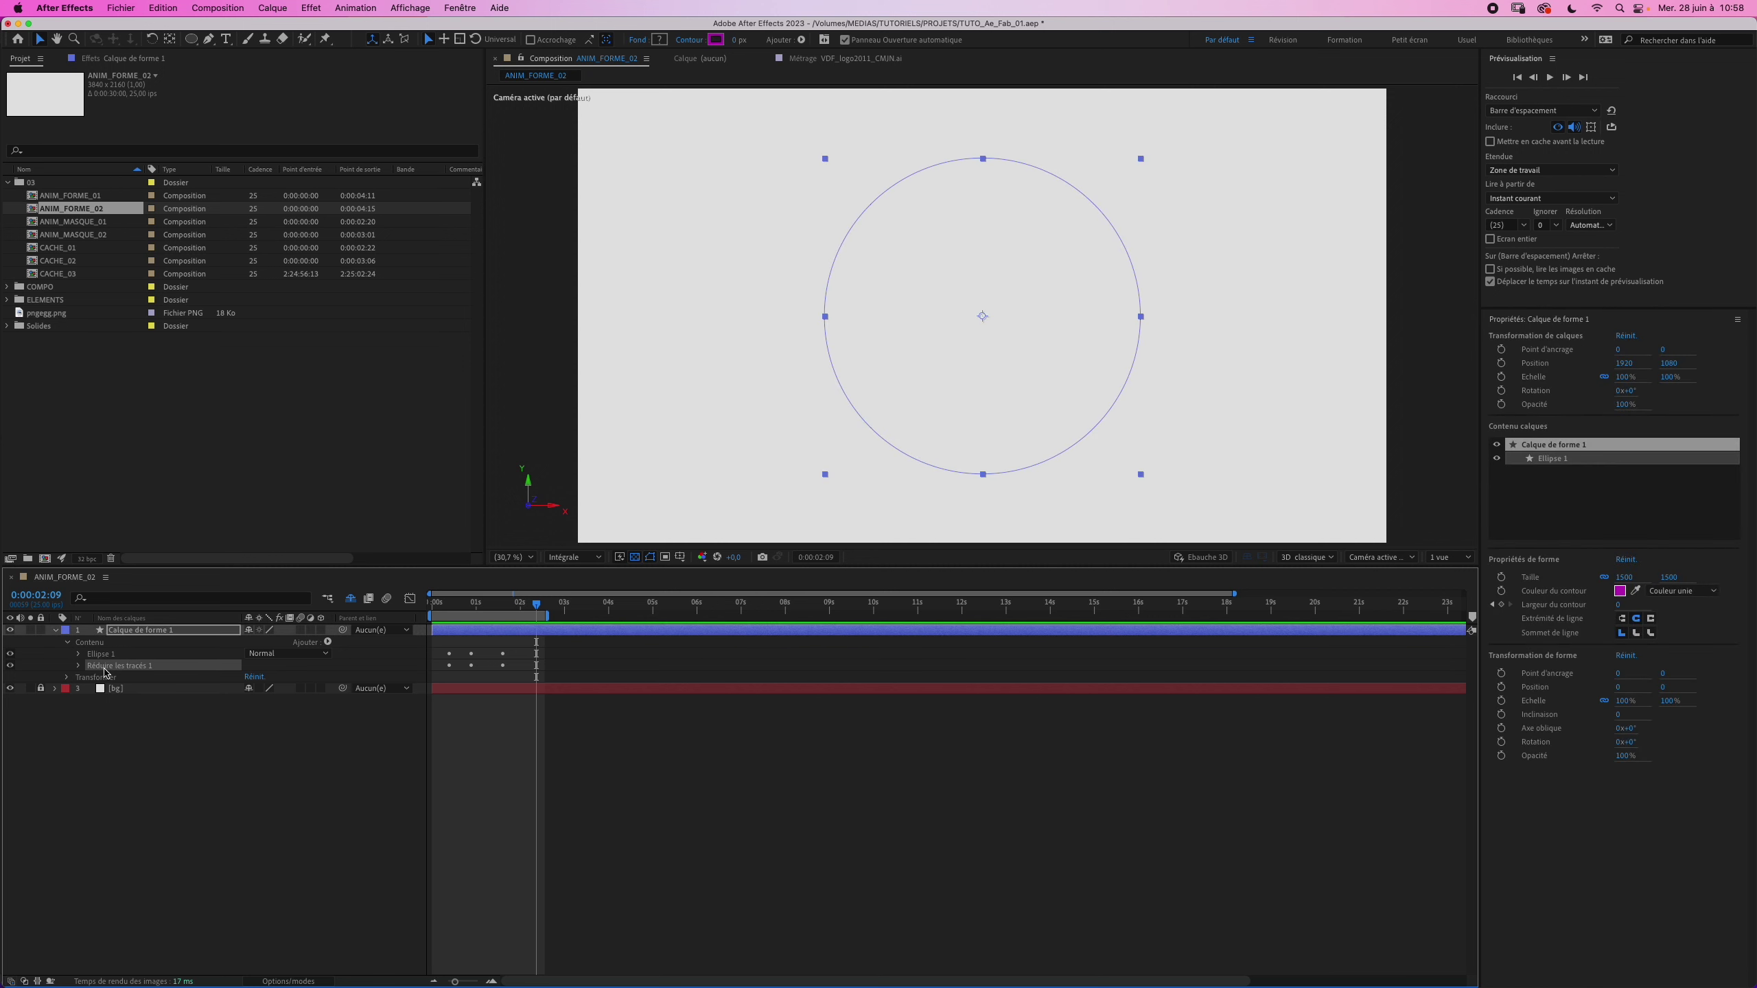
key(Delete)
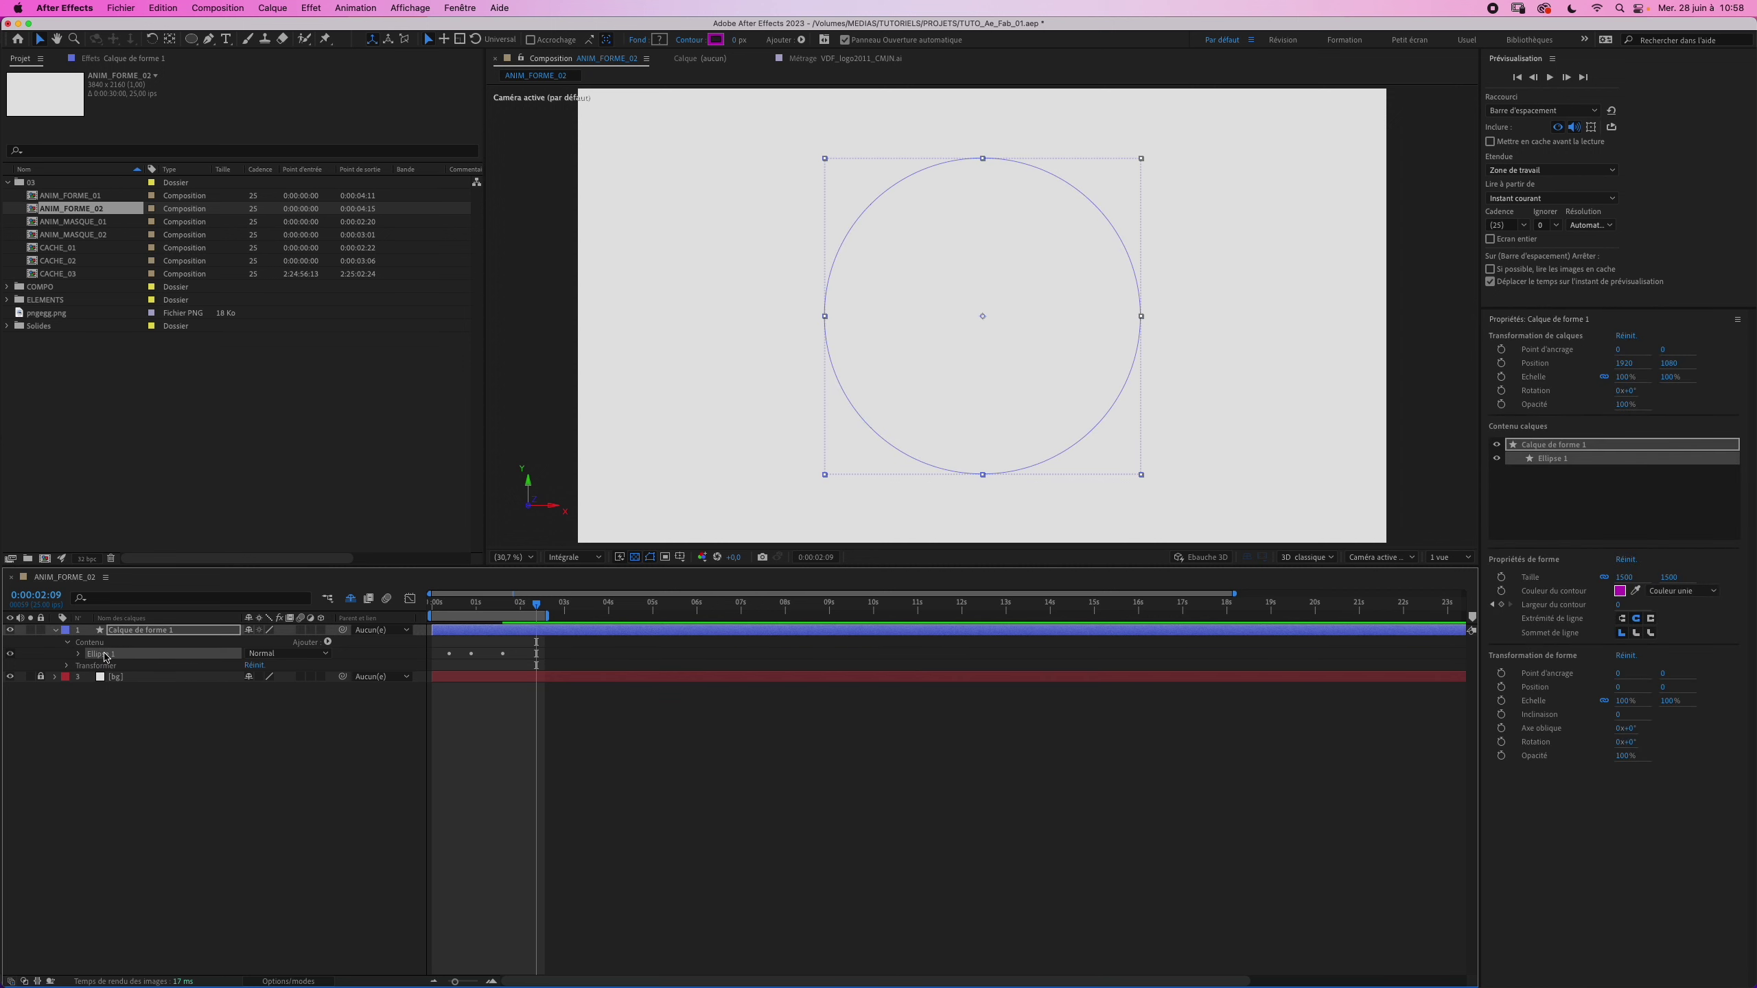
key(super+d)
Step: At 0:00:01:02, reduce the Taille of Ellipse 2's path to about 1377 so it sits inside the original circle
click(478, 603)
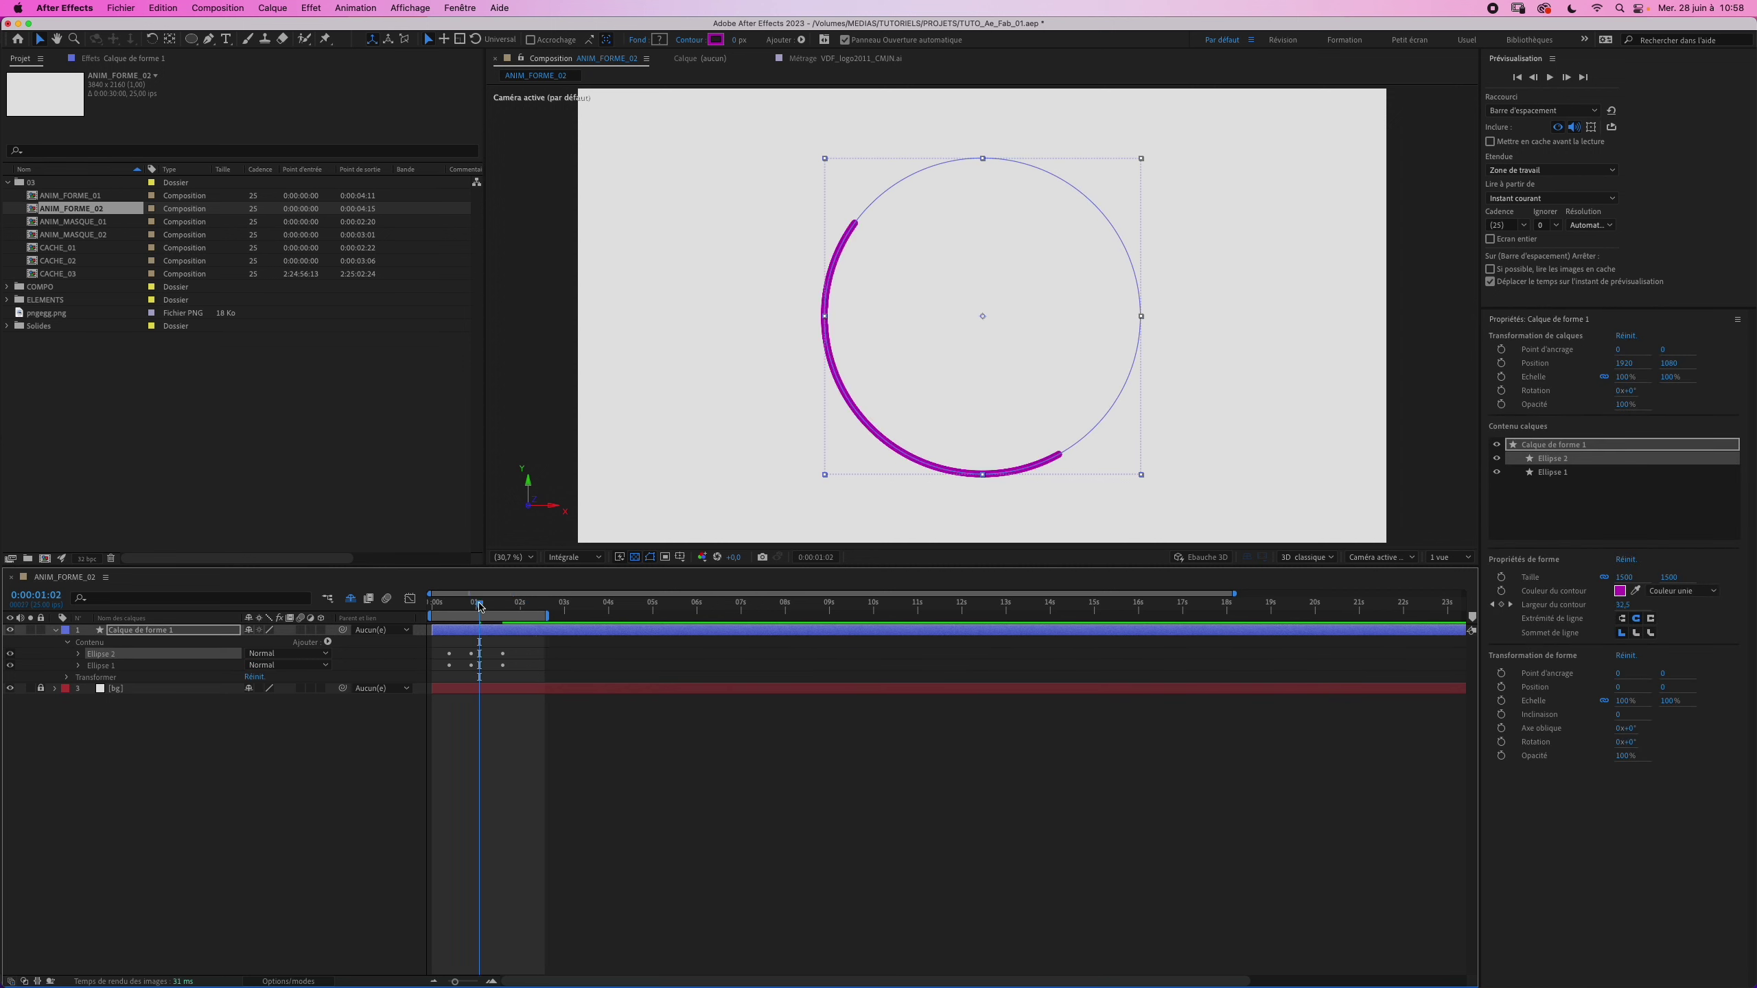
click(79, 654)
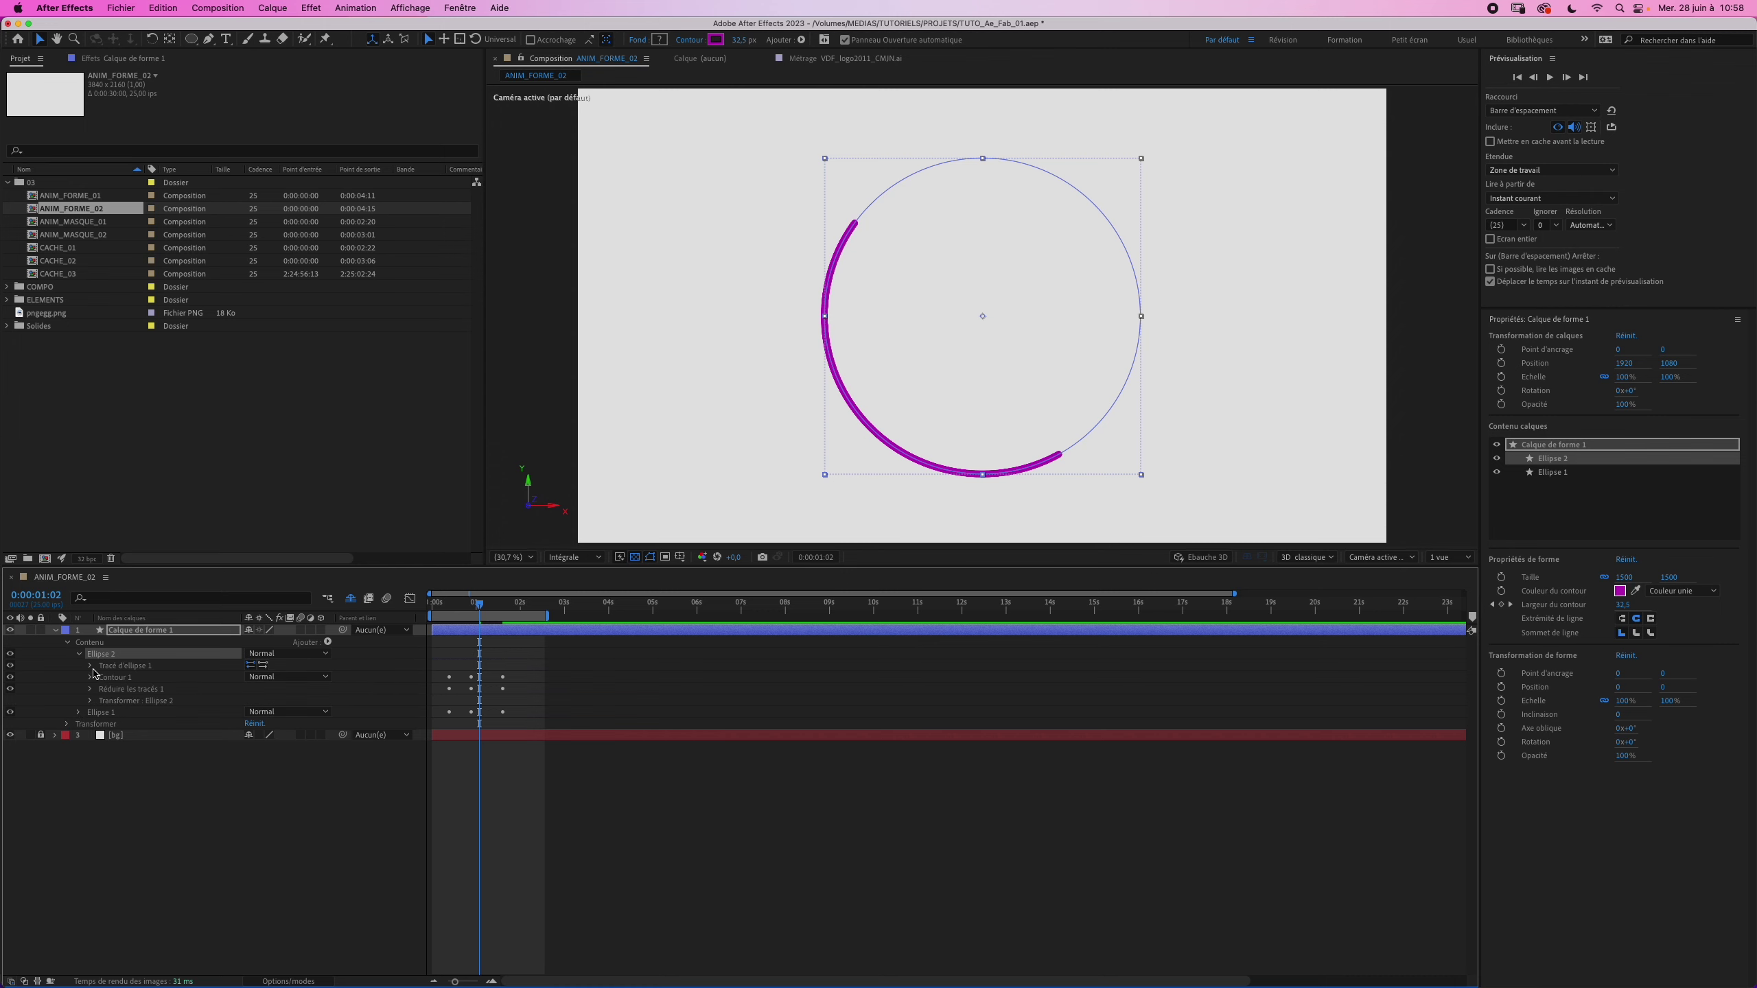
click(90, 665)
drag(266, 676, 187, 684)
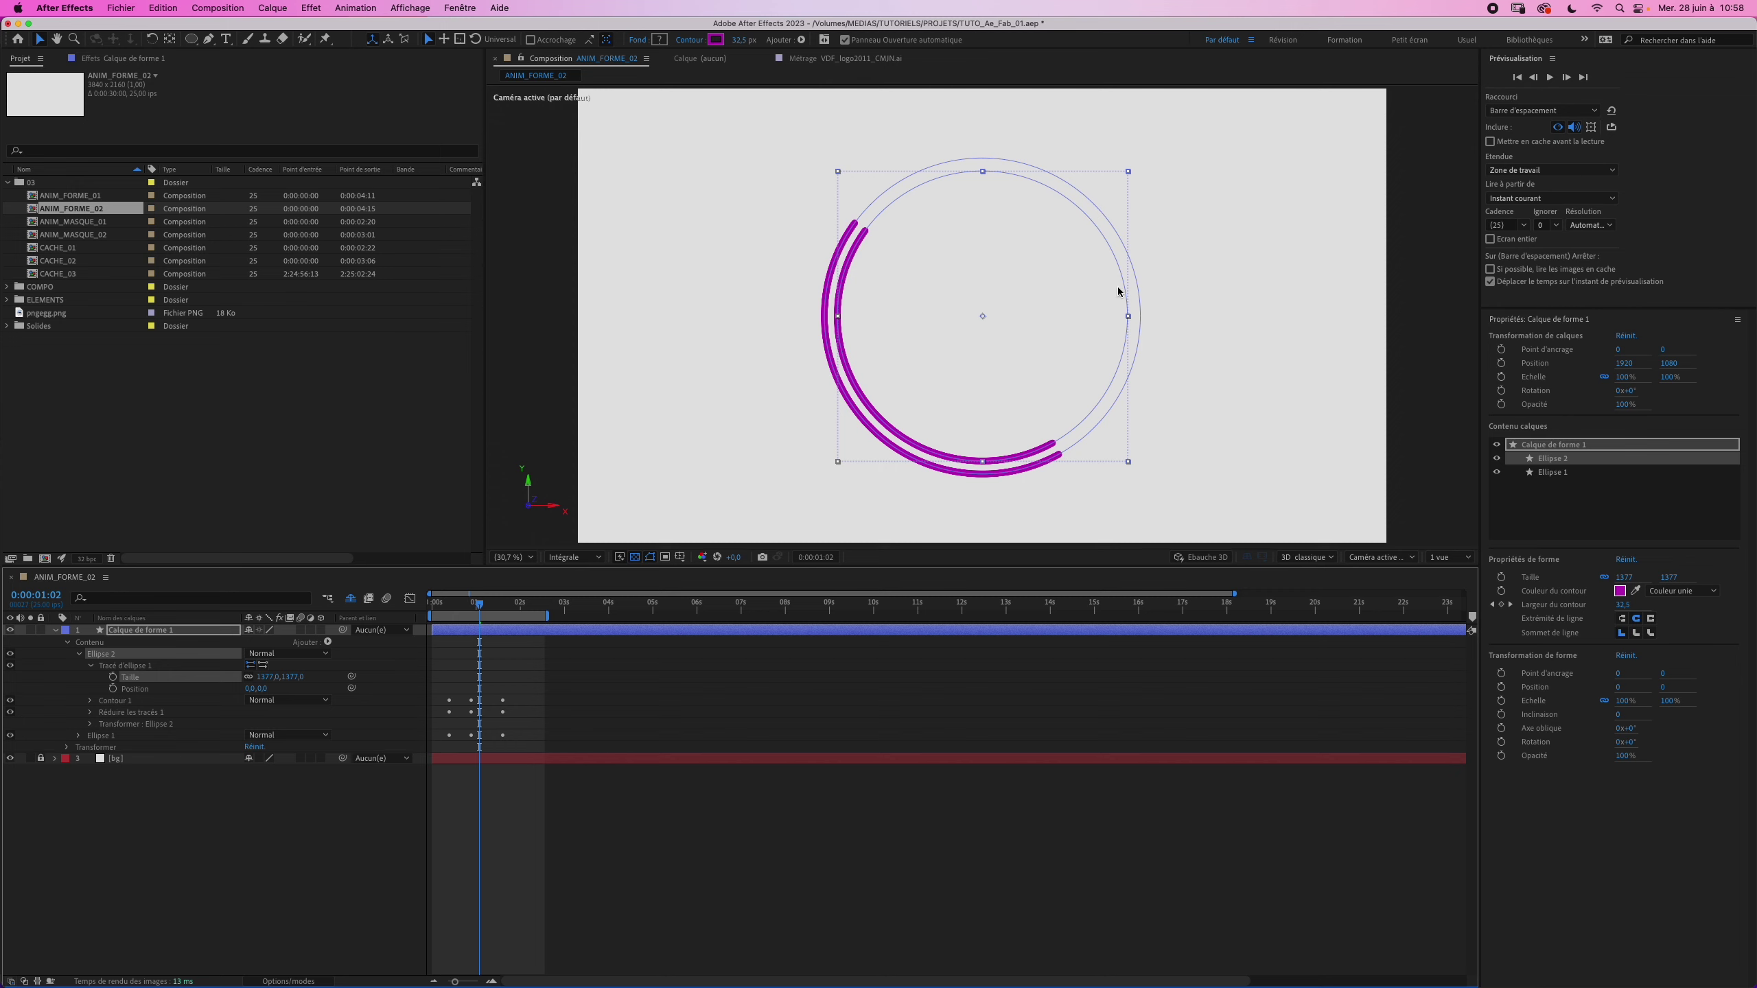
click(90, 666)
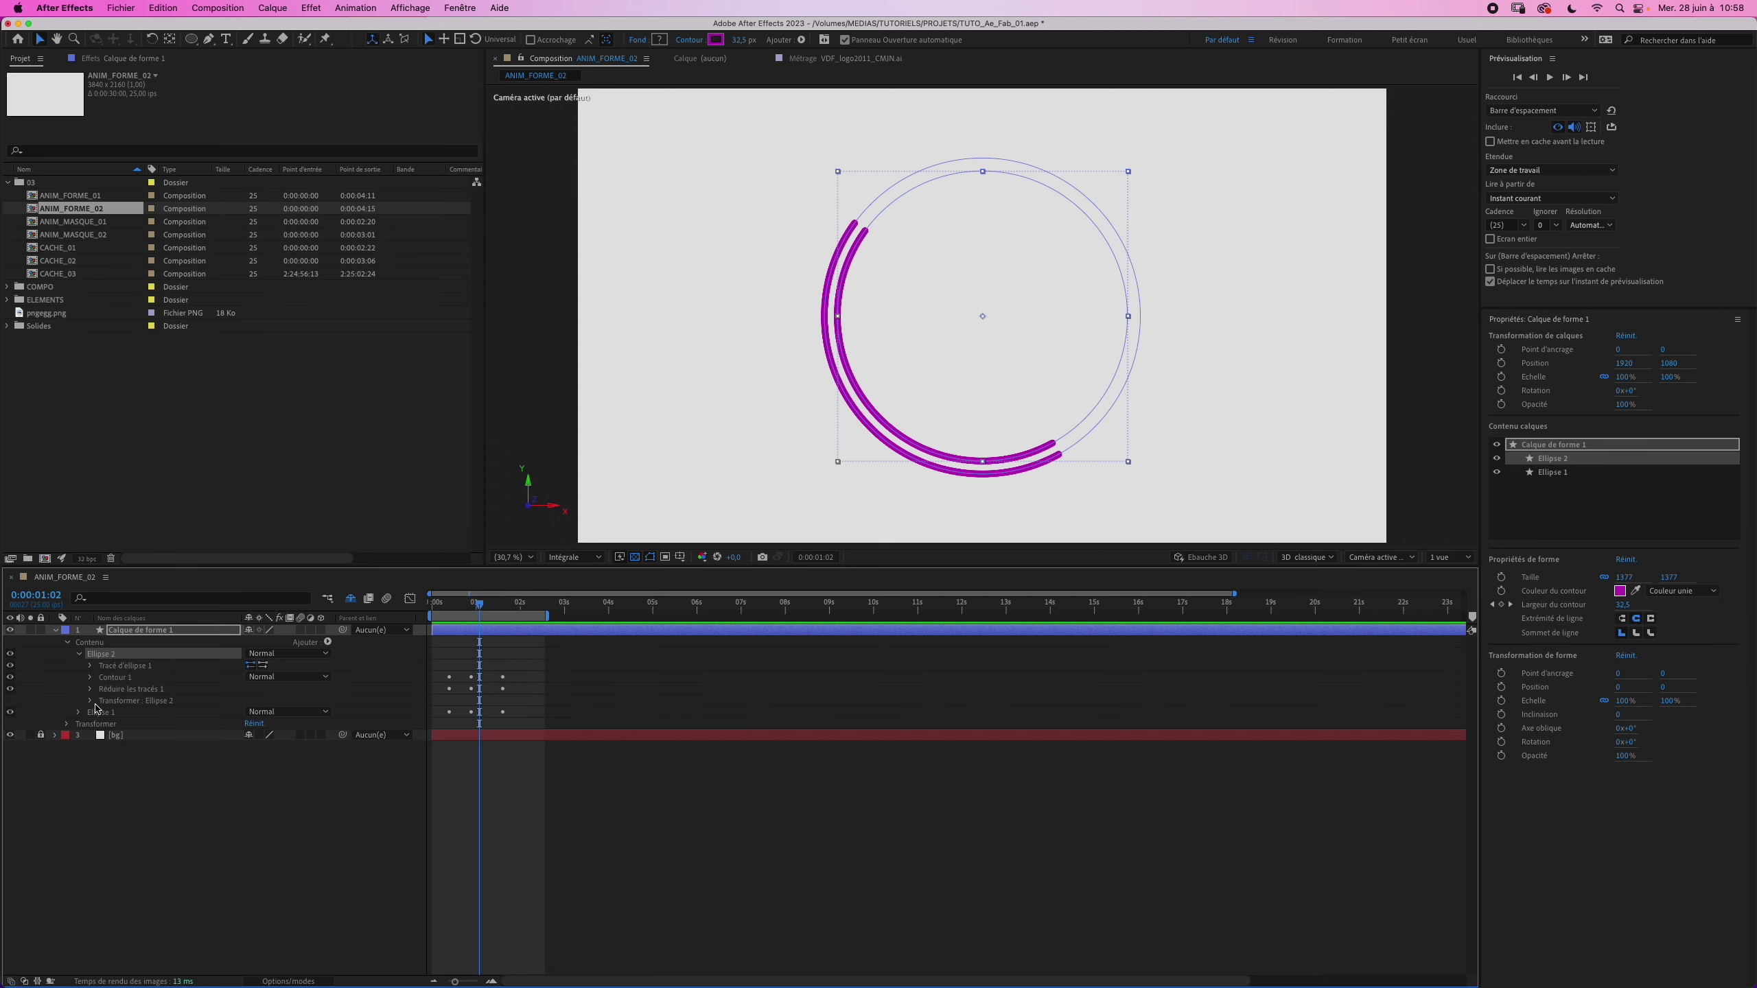
Step: Remove the Décalage animation from Ellipse 2's Réduire les tracés 1 with the time at 0:00:00:10
click(91, 689)
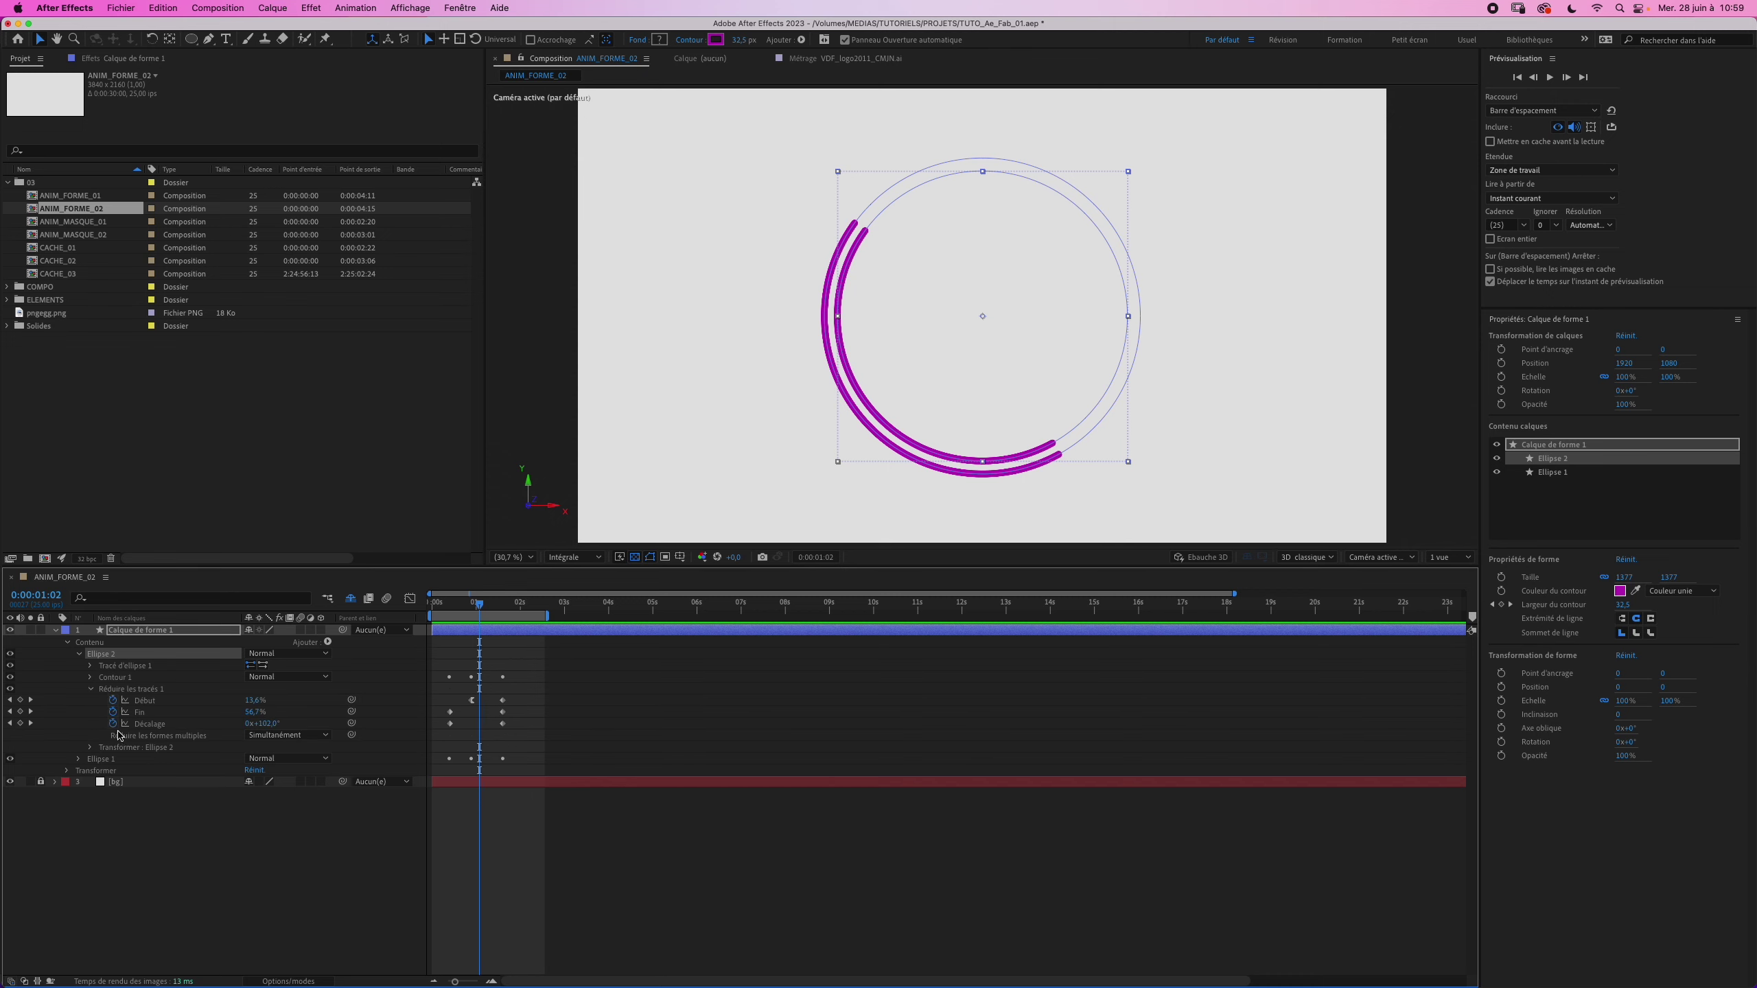
key(j)
key(j)
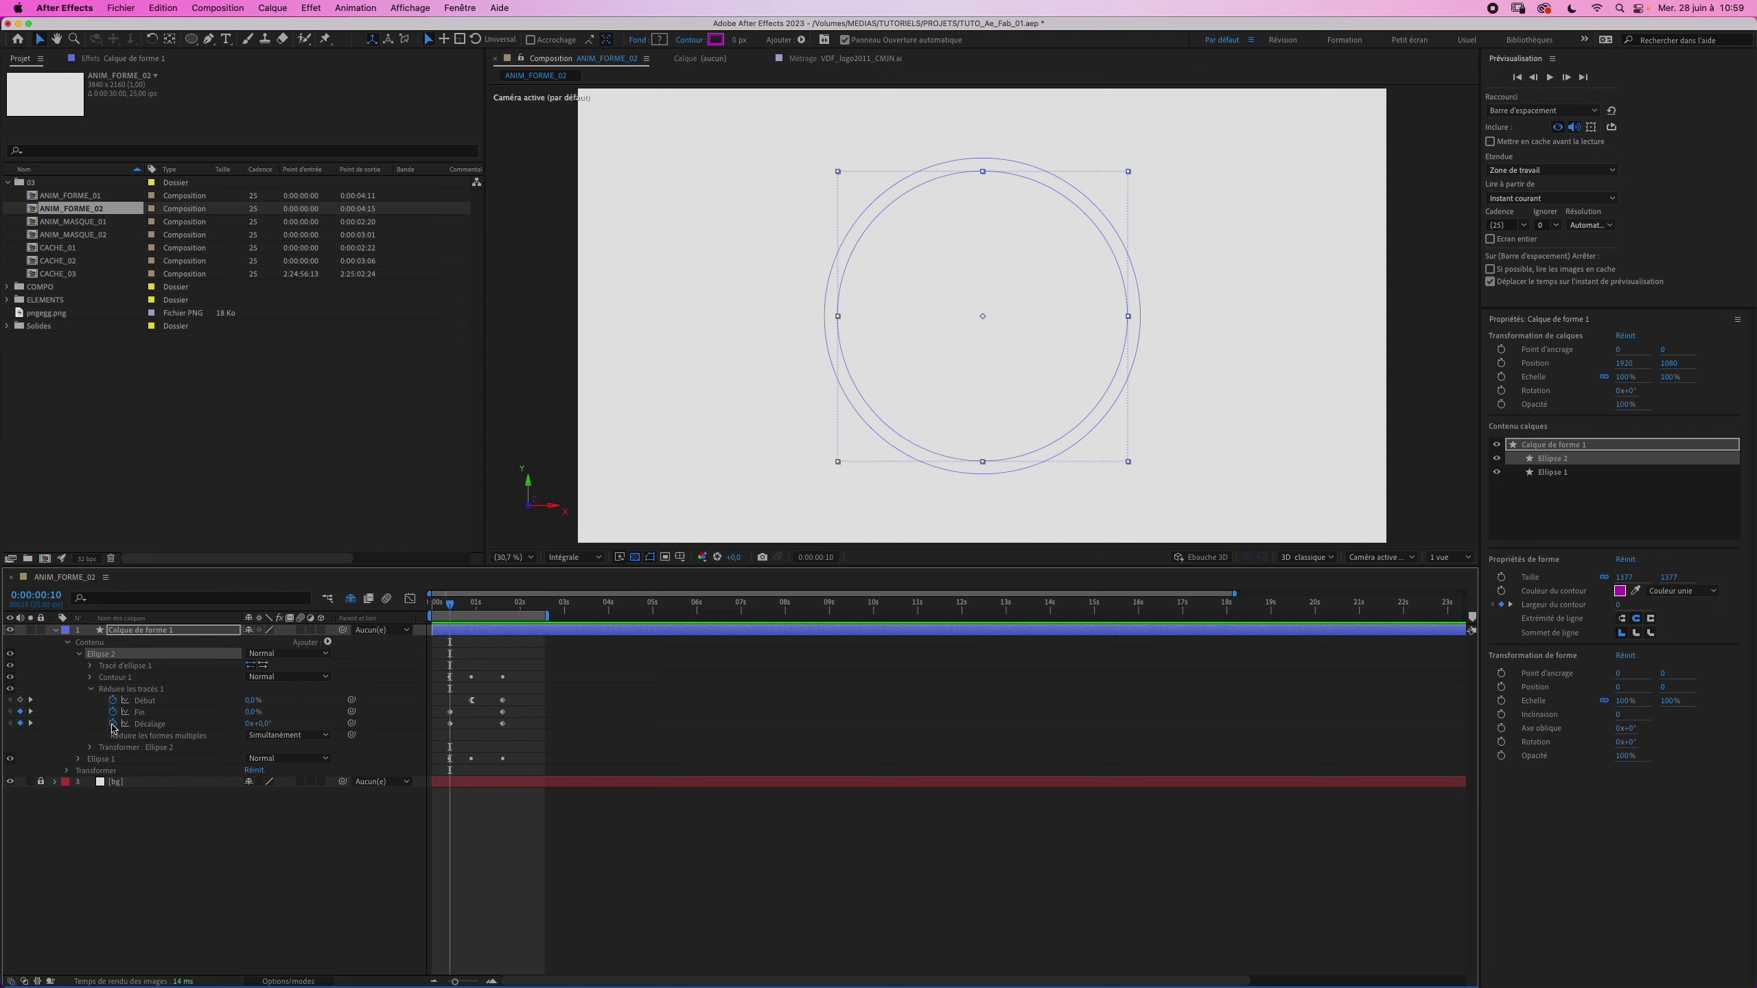
click(113, 723)
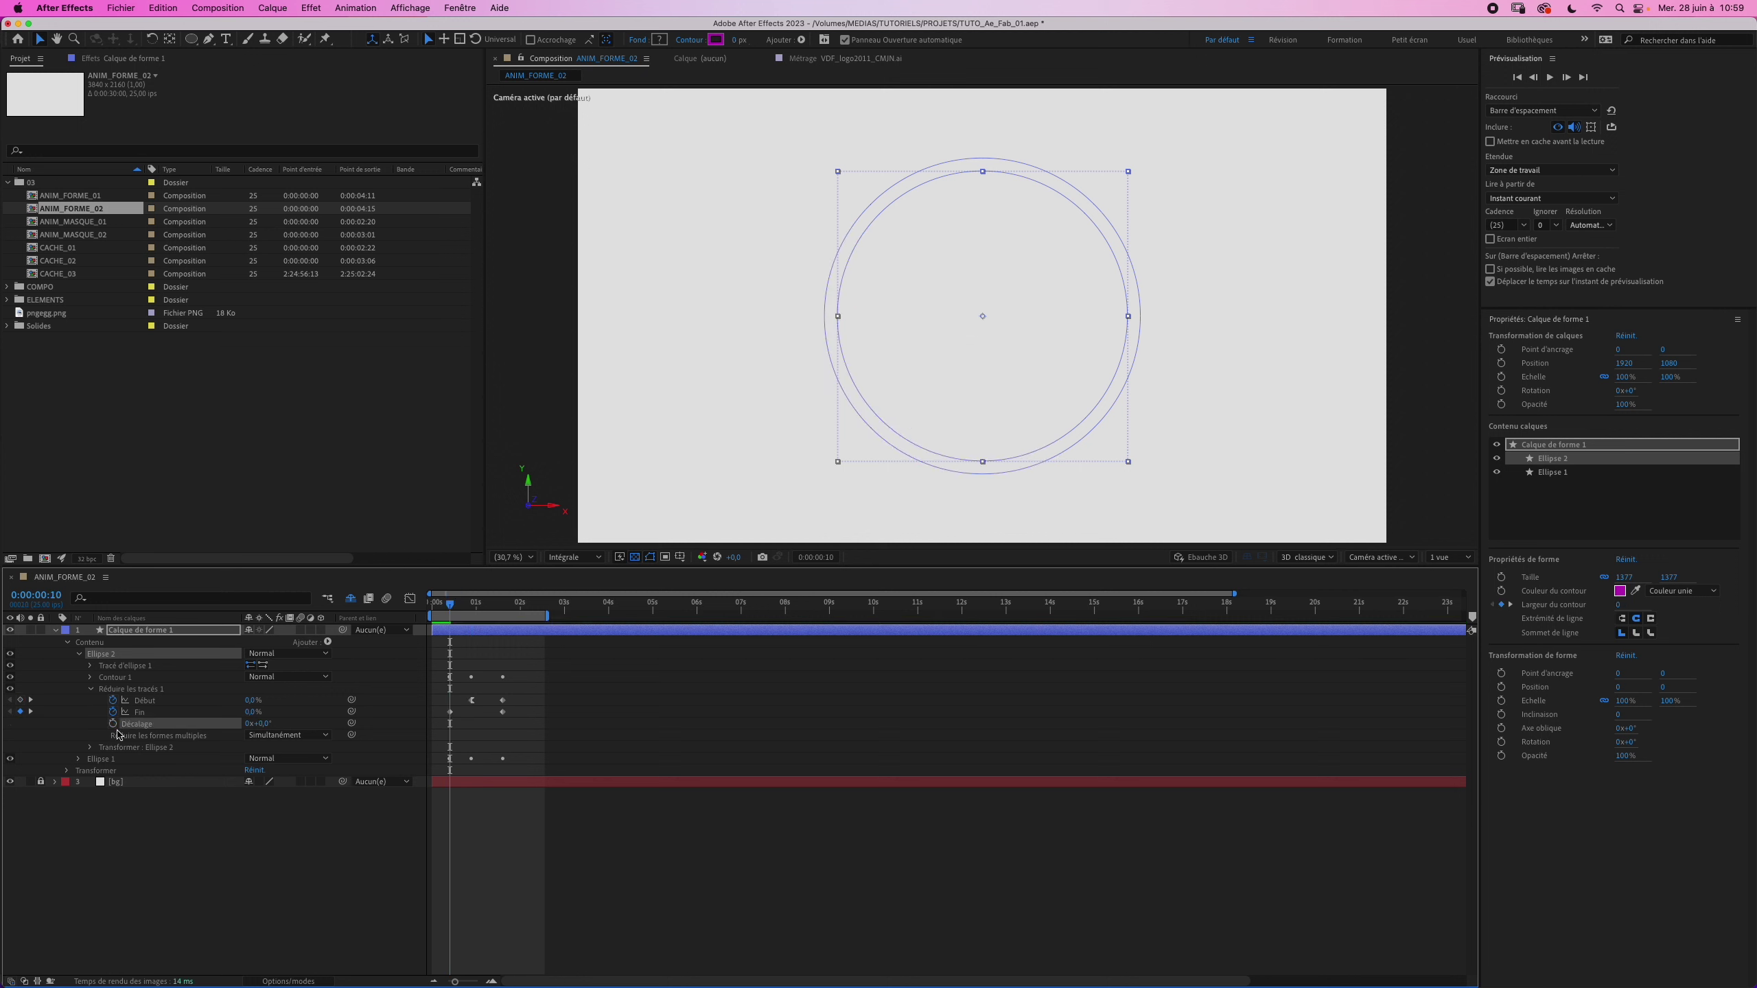
Step: Link Ellipse 2's Décalage to Ellipse 1's Décalage with an expression and check the arcs at 0:00:01:03
click(79, 759)
click(92, 807)
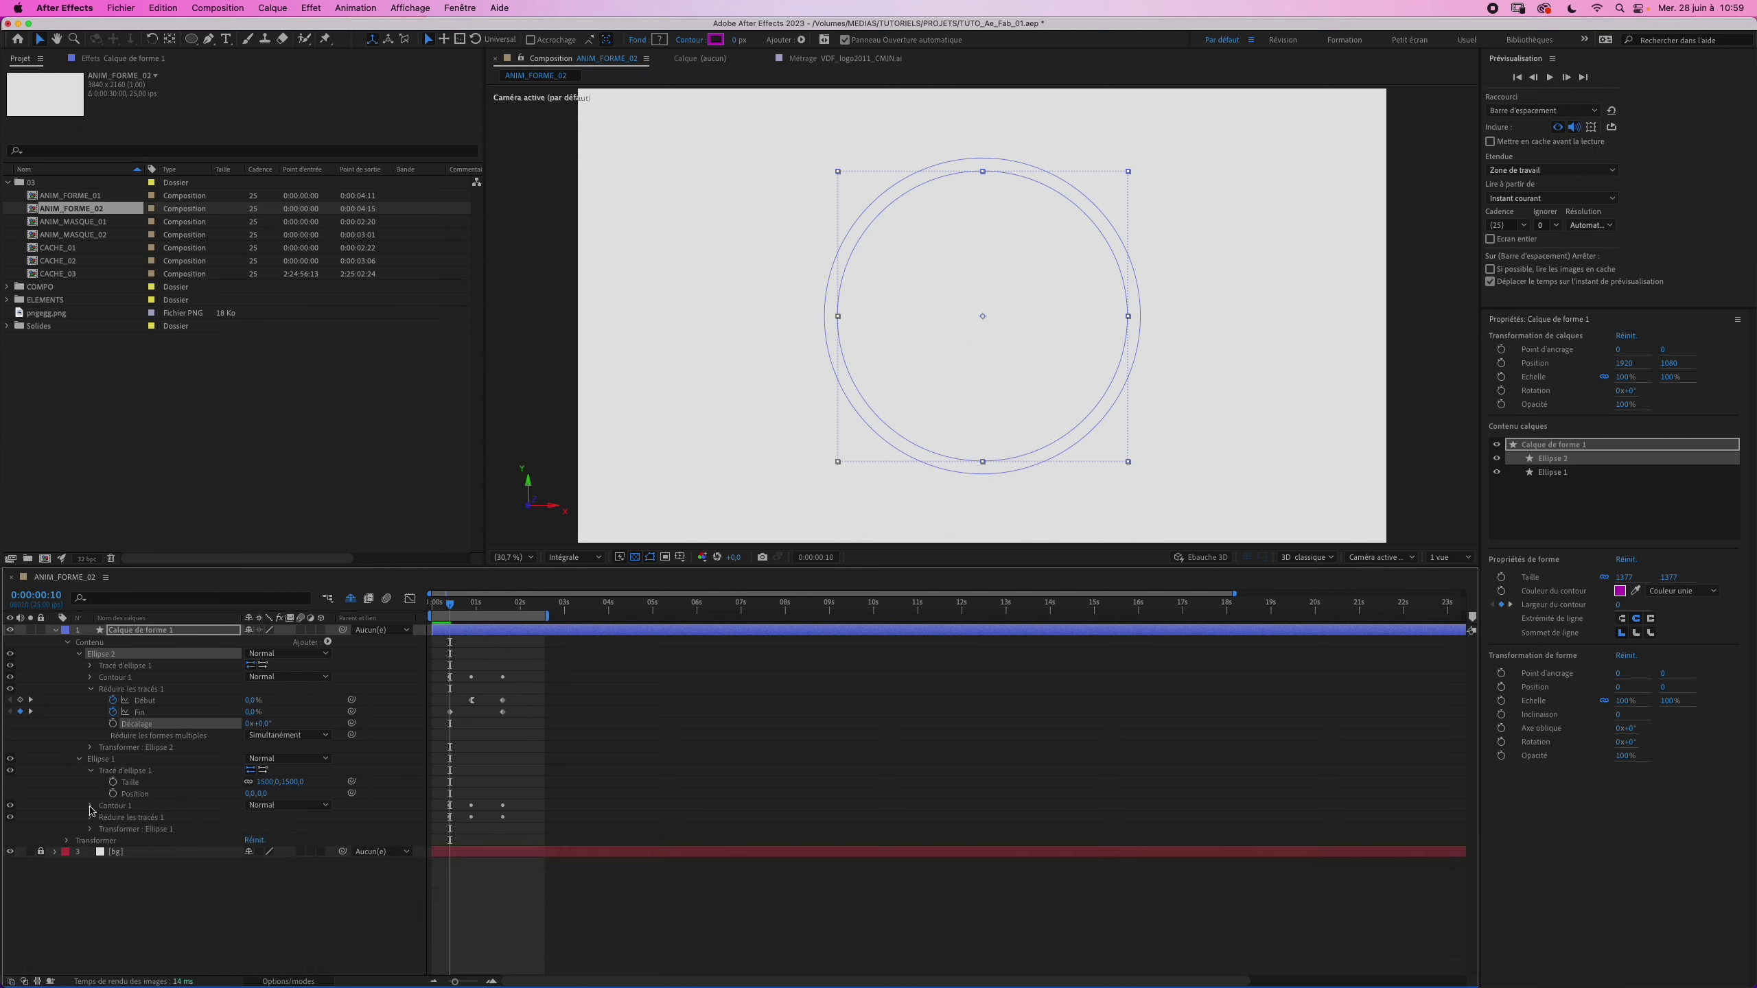
click(91, 771)
click(90, 795)
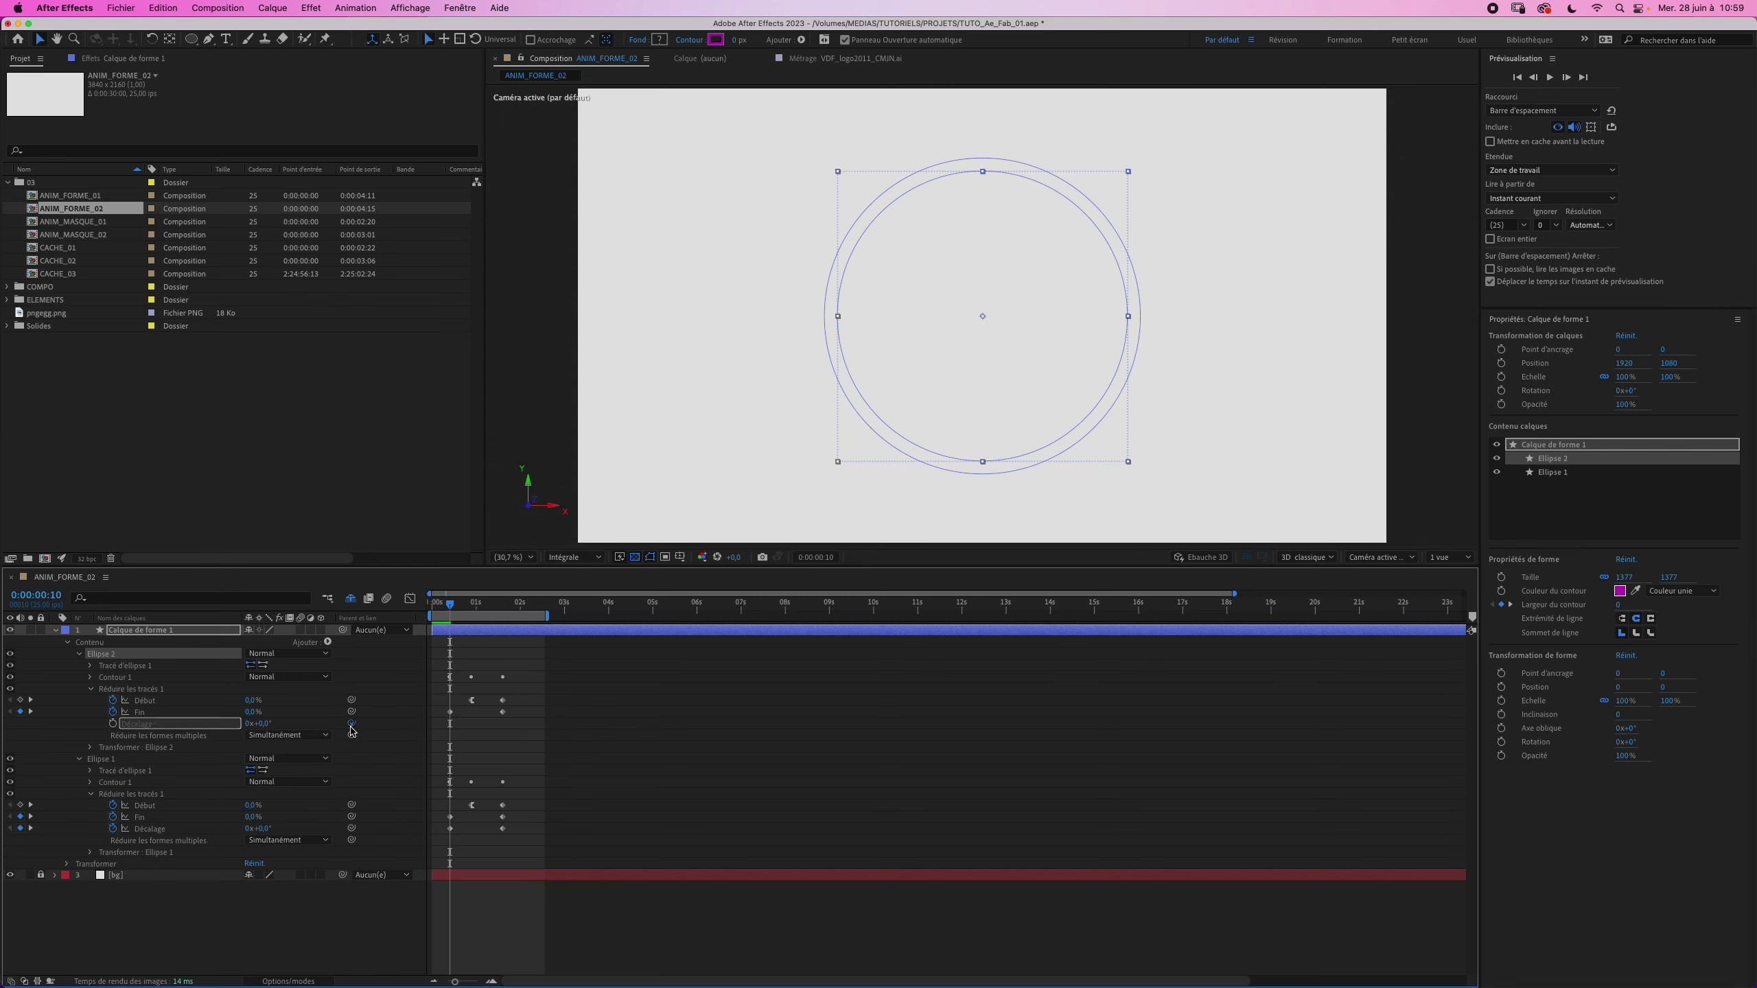
drag(351, 724, 180, 829)
drag(463, 607, 481, 606)
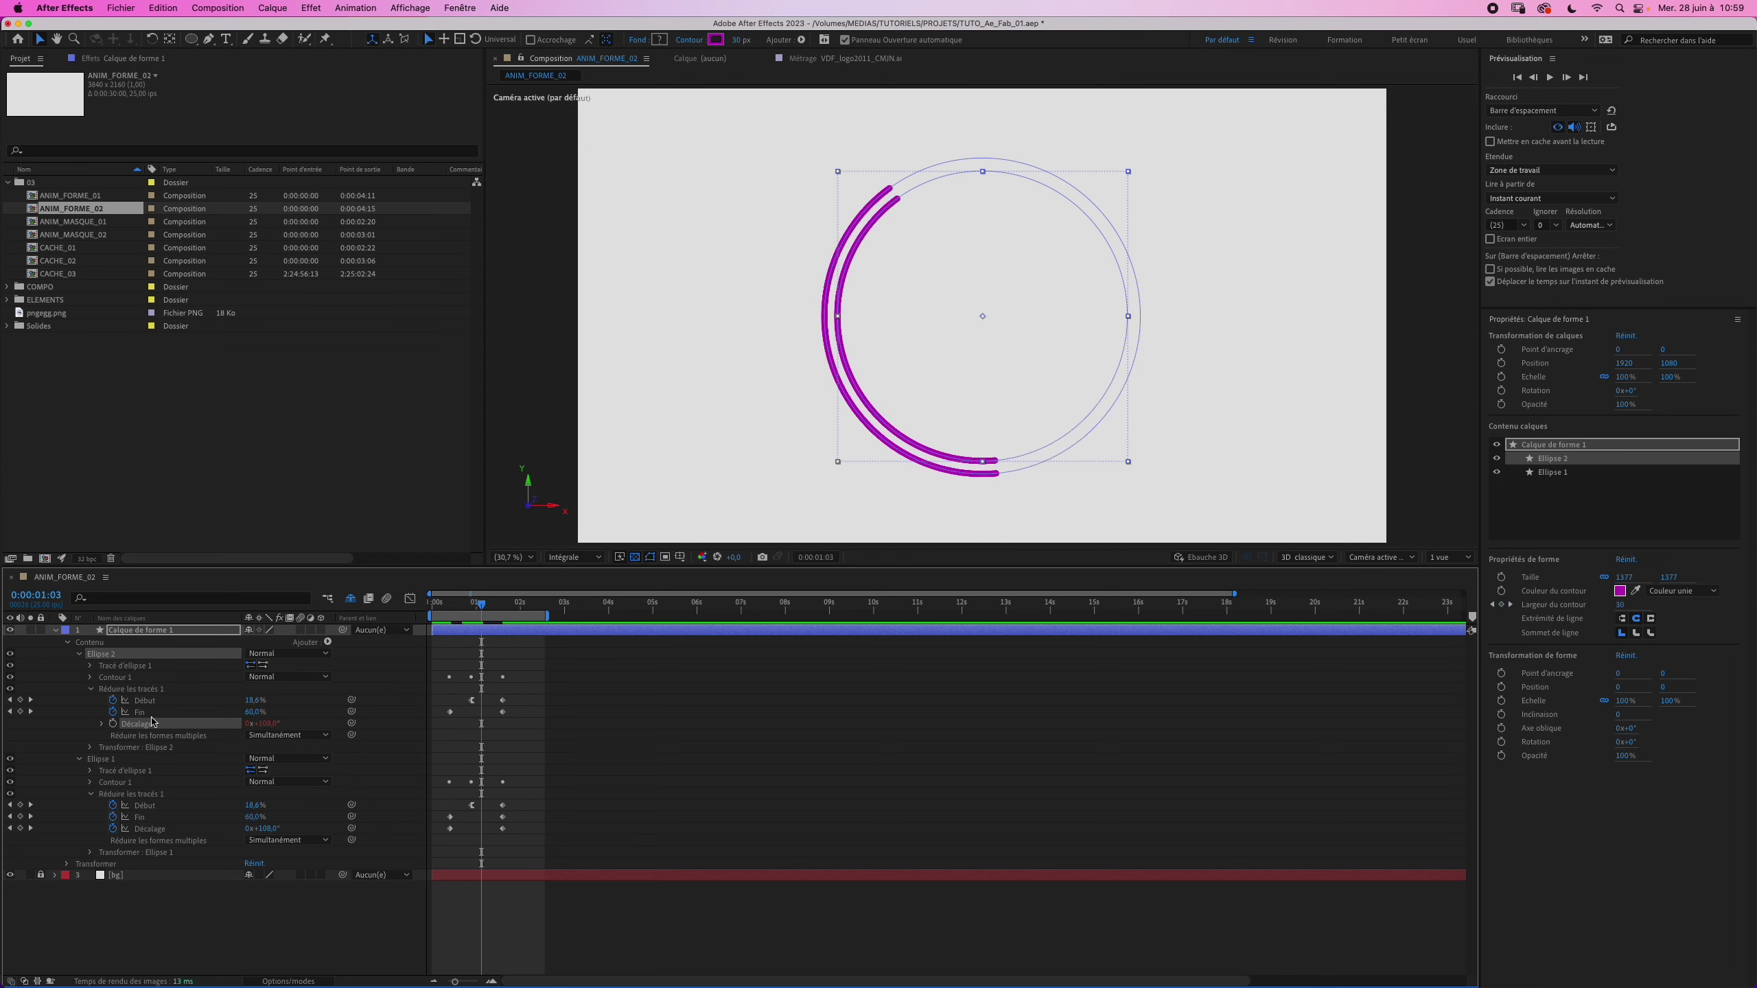
Step: Append +75 to the expression on Ellipse 2's Décalage and preview the animation
click(103, 724)
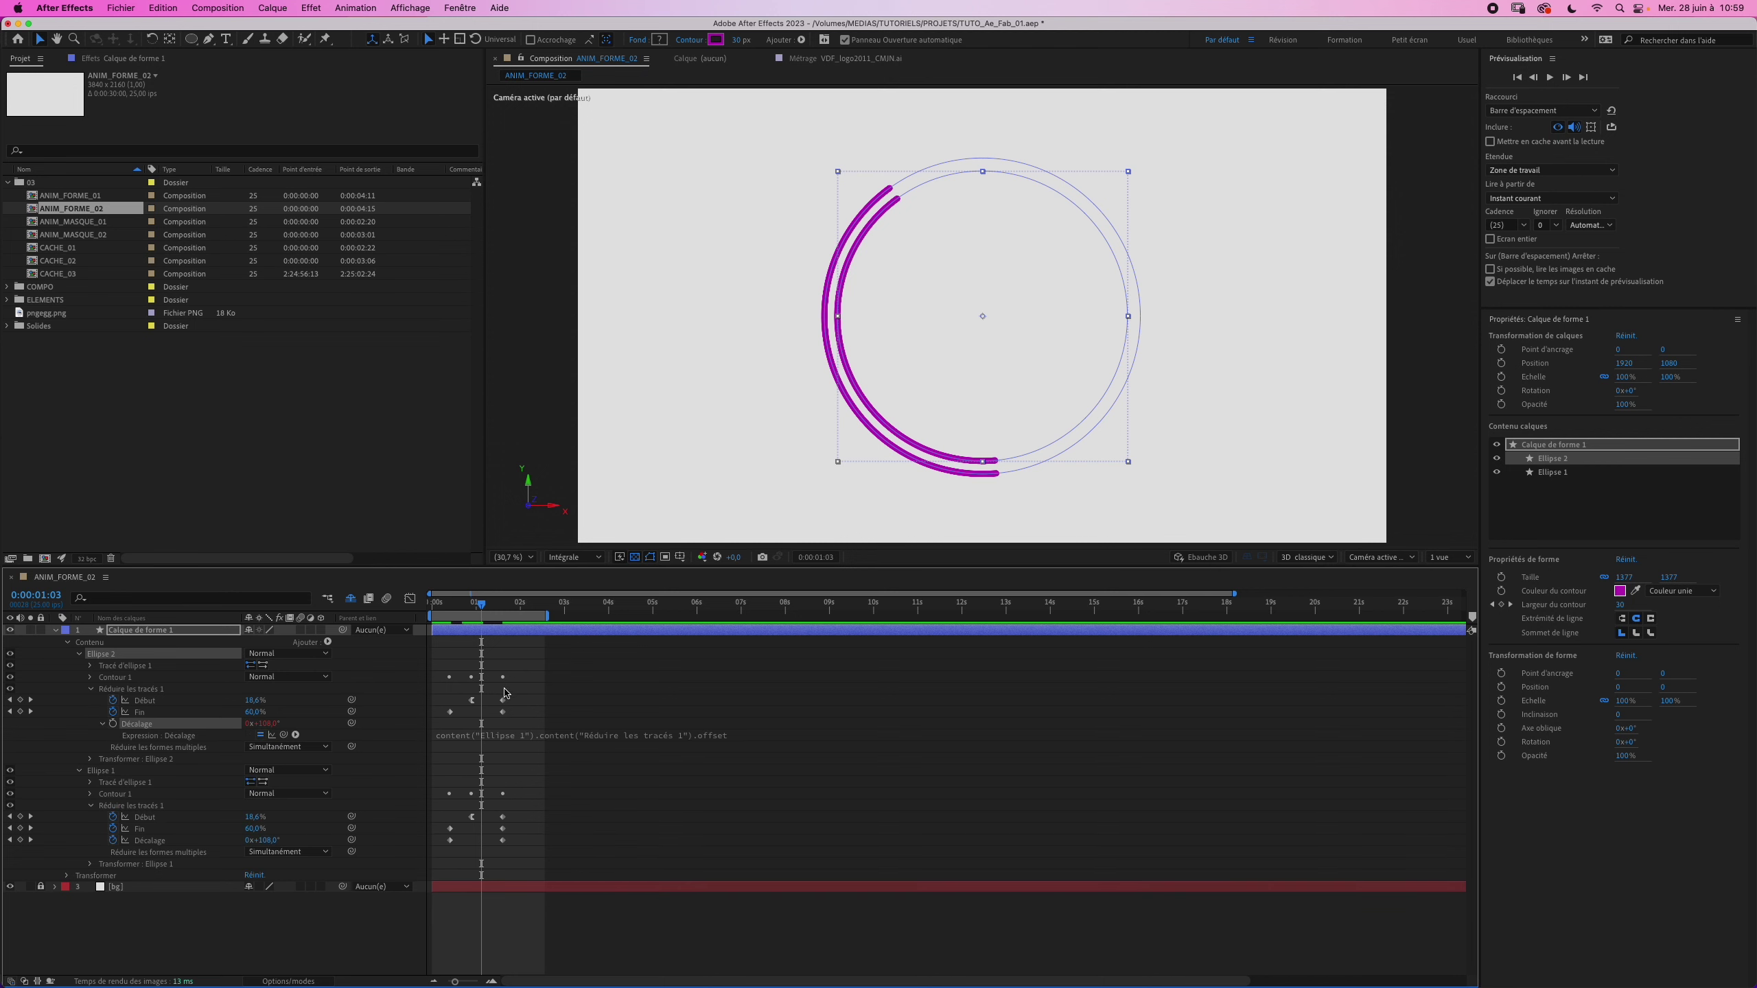
click(739, 736)
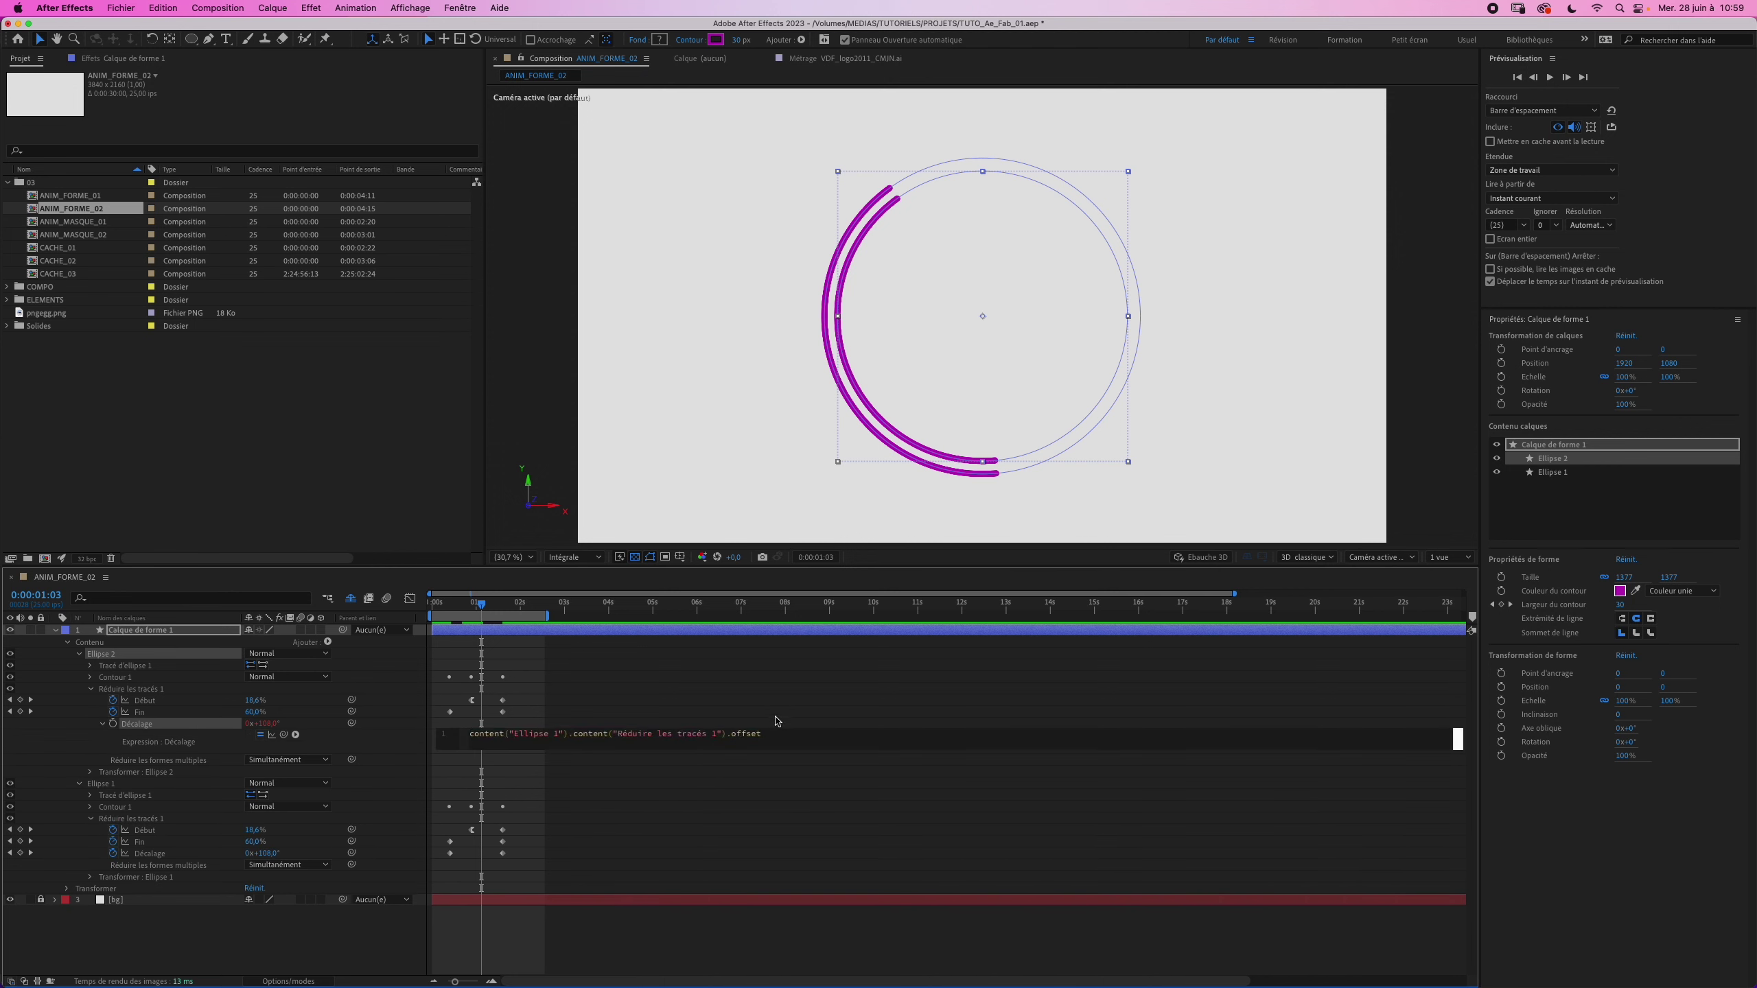
text(+75)
click(418, 727)
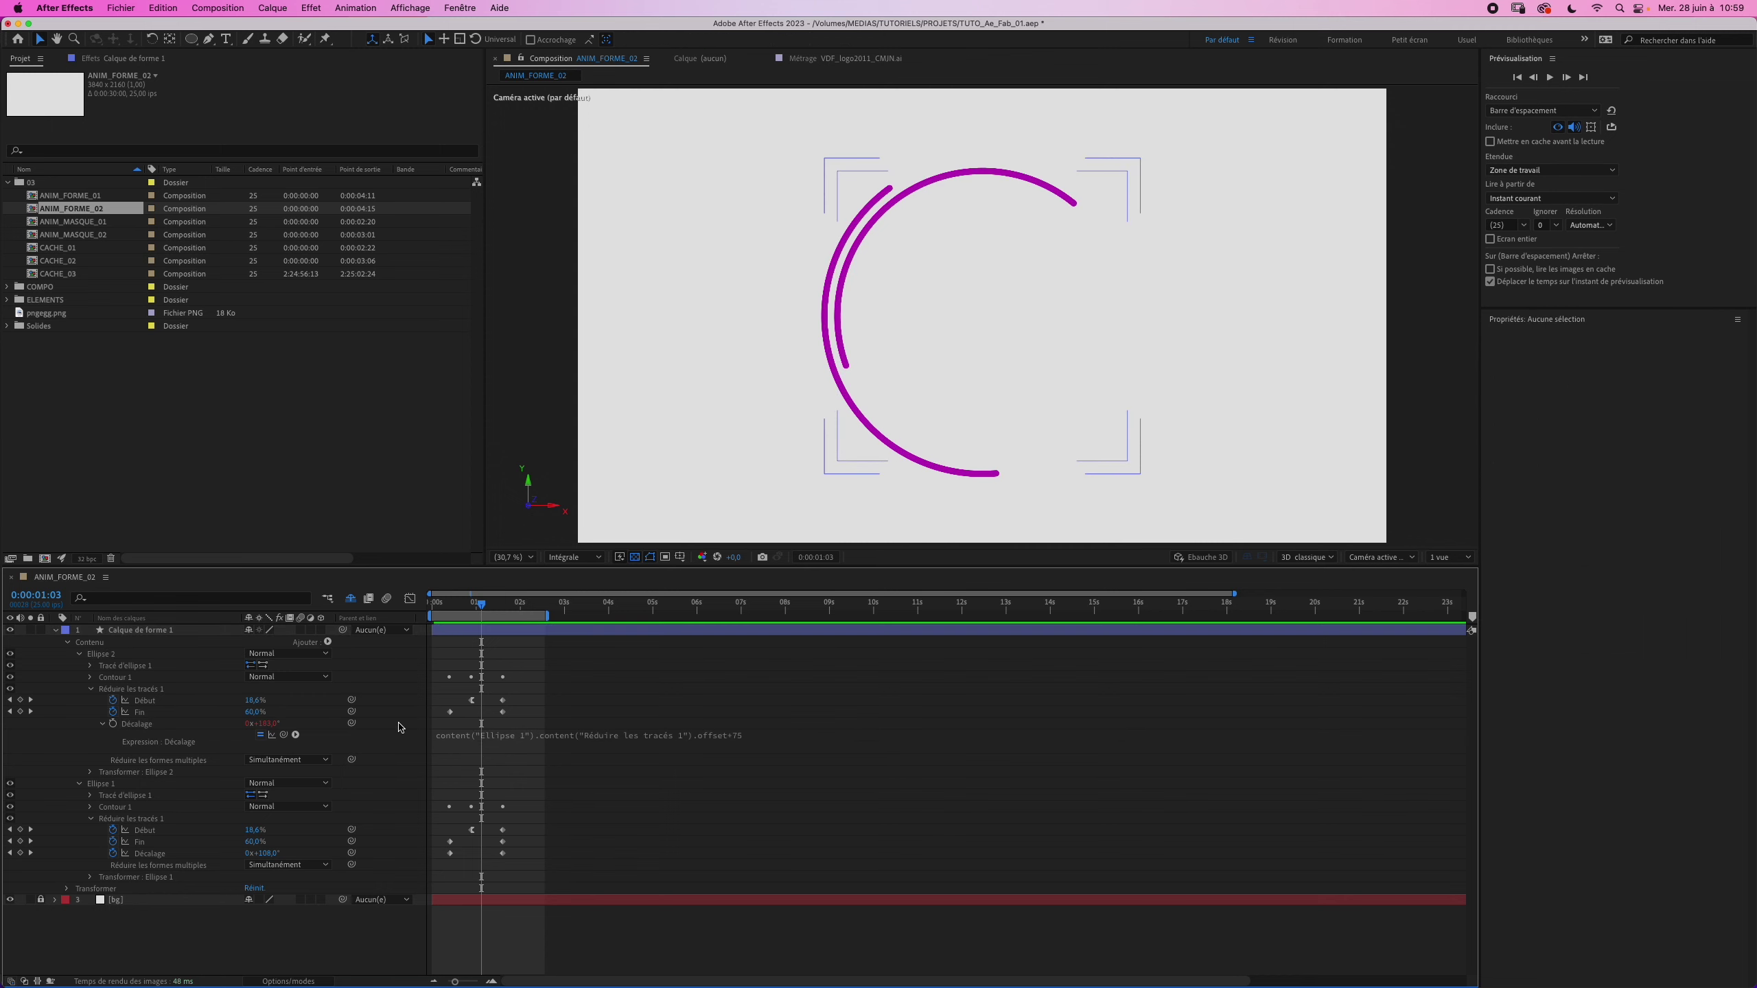
key(space)
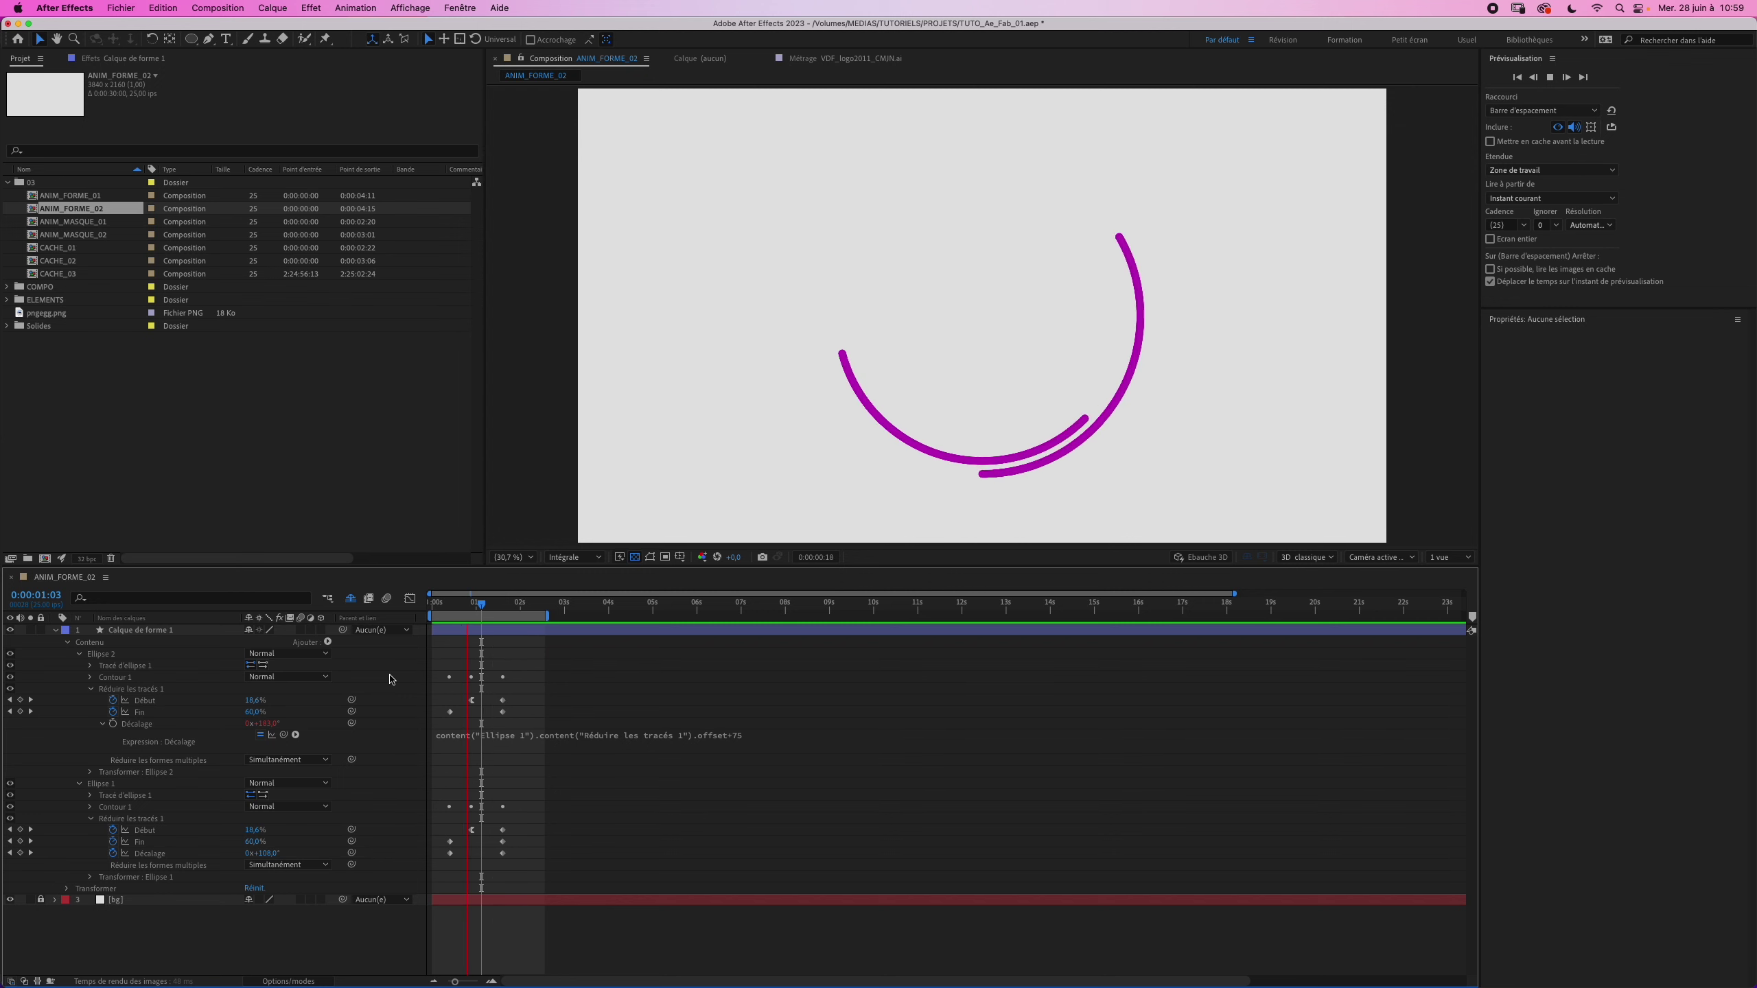
key(space)
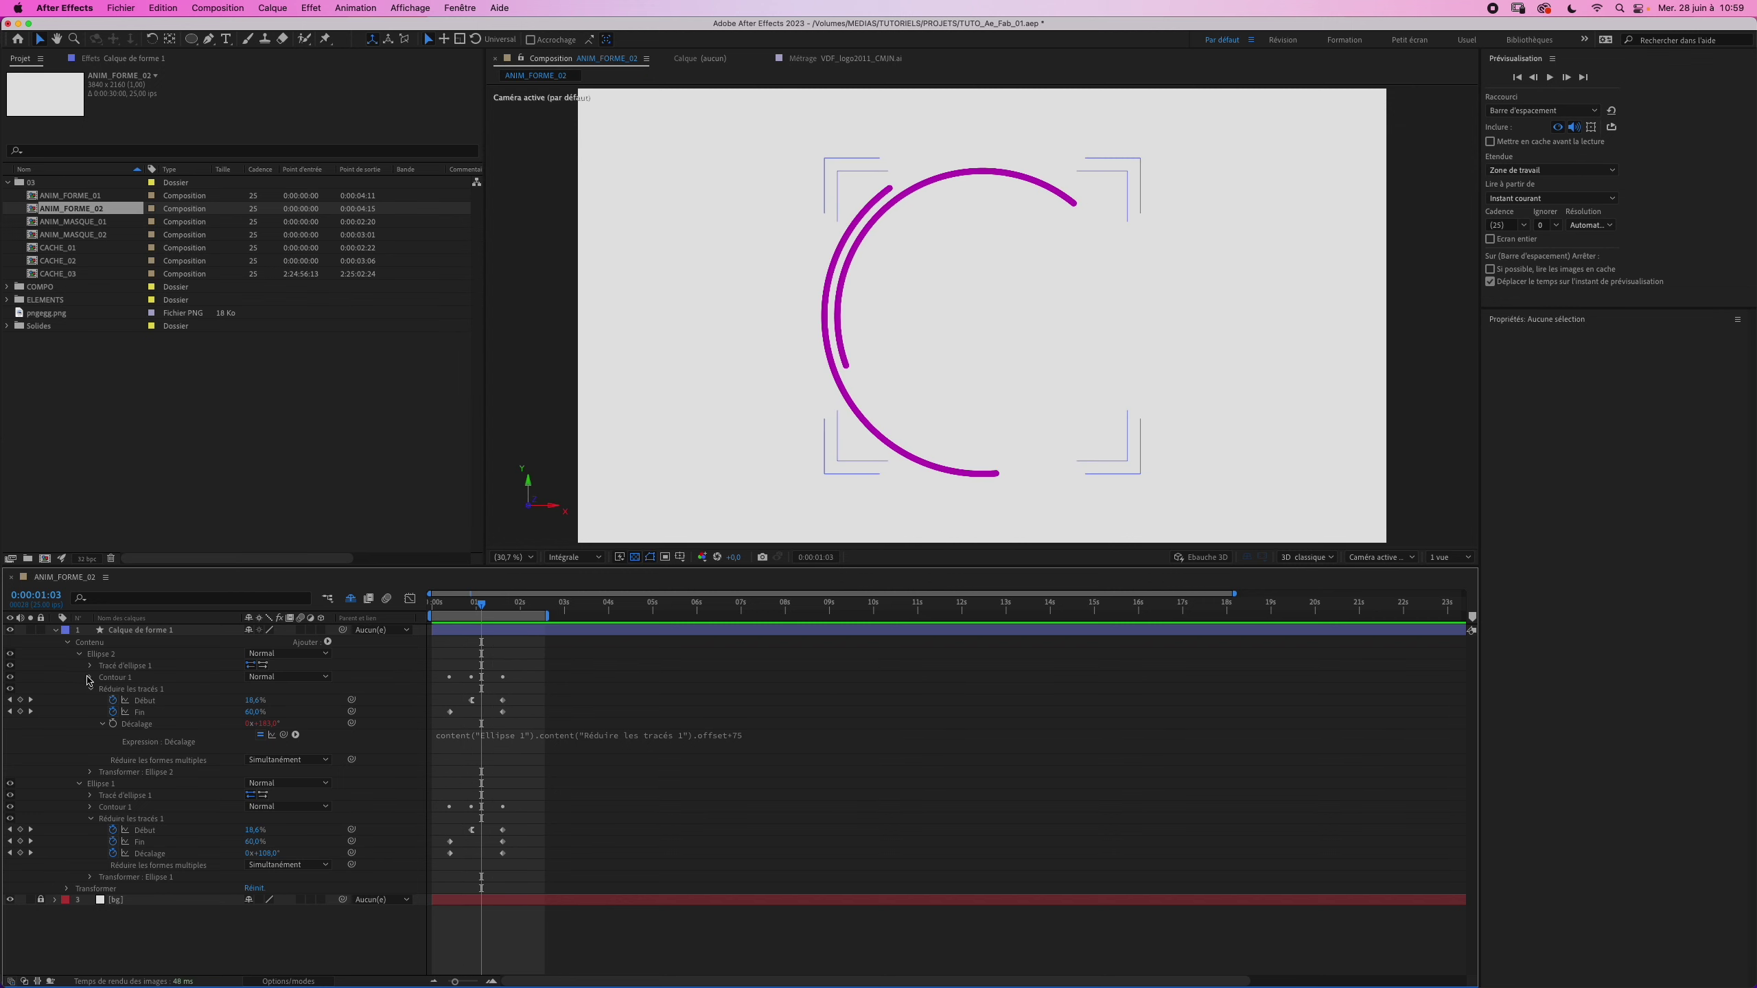
Step: Collapse both ellipse groups and duplicate Ellipse 2
click(80, 654)
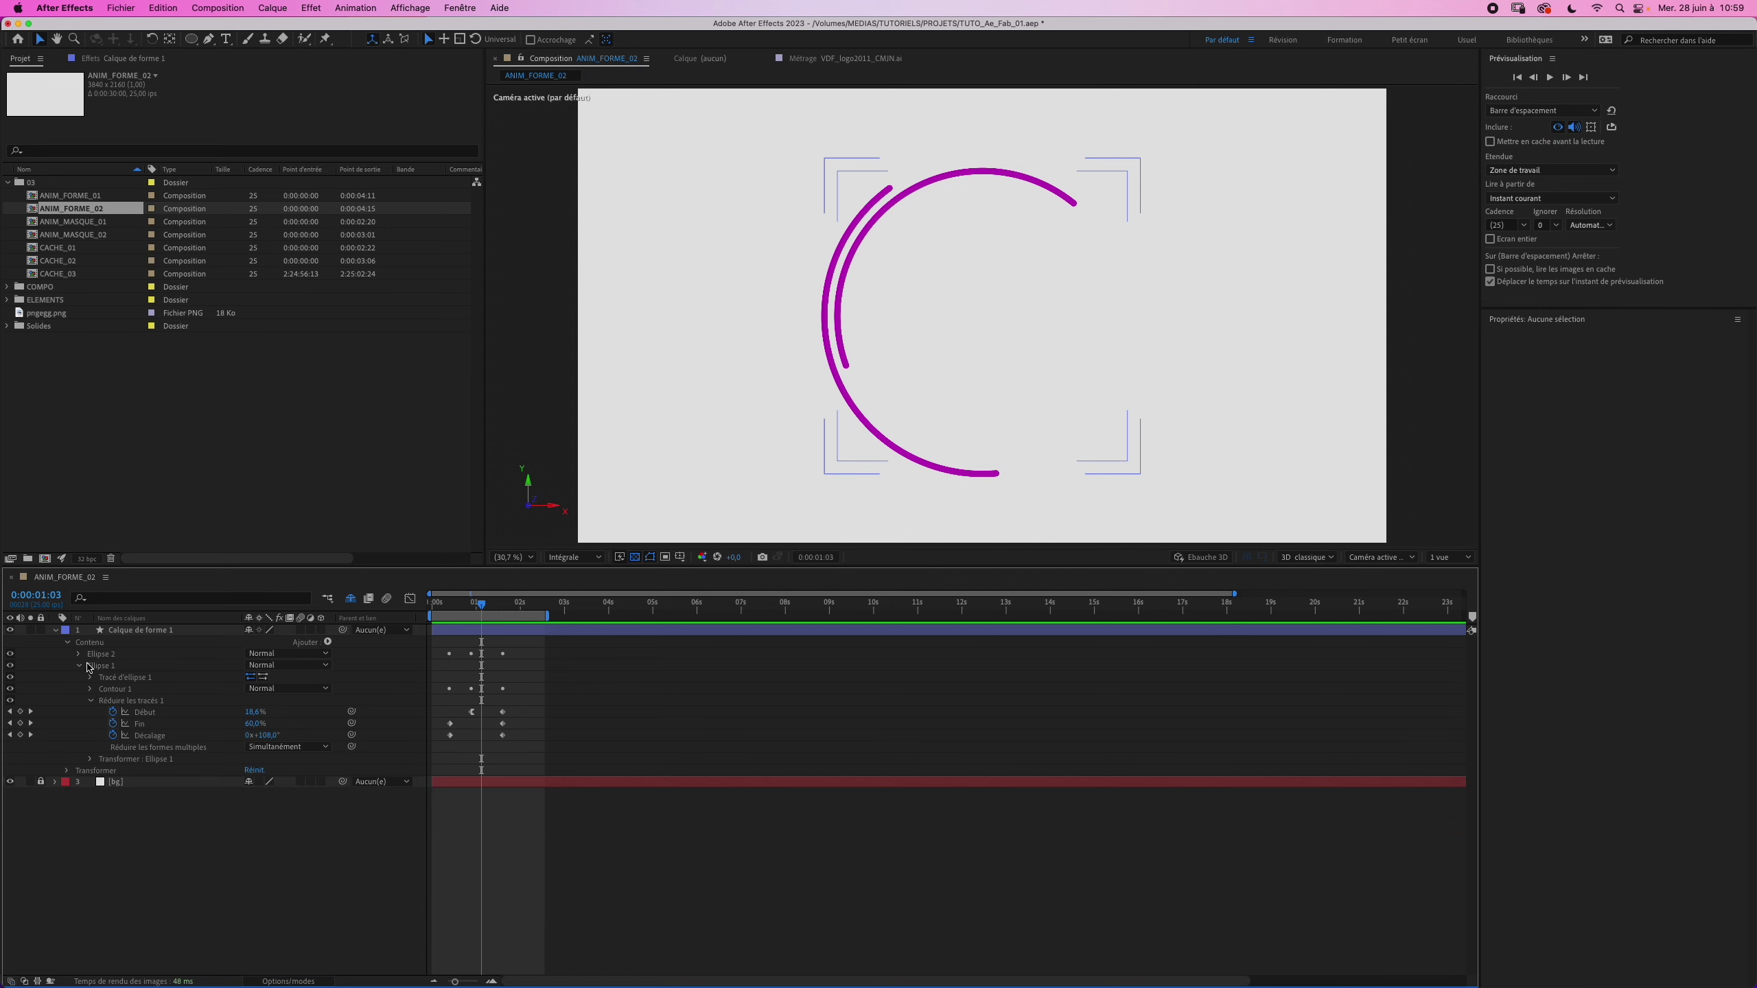
click(80, 665)
click(100, 654)
key(ctrl+d)
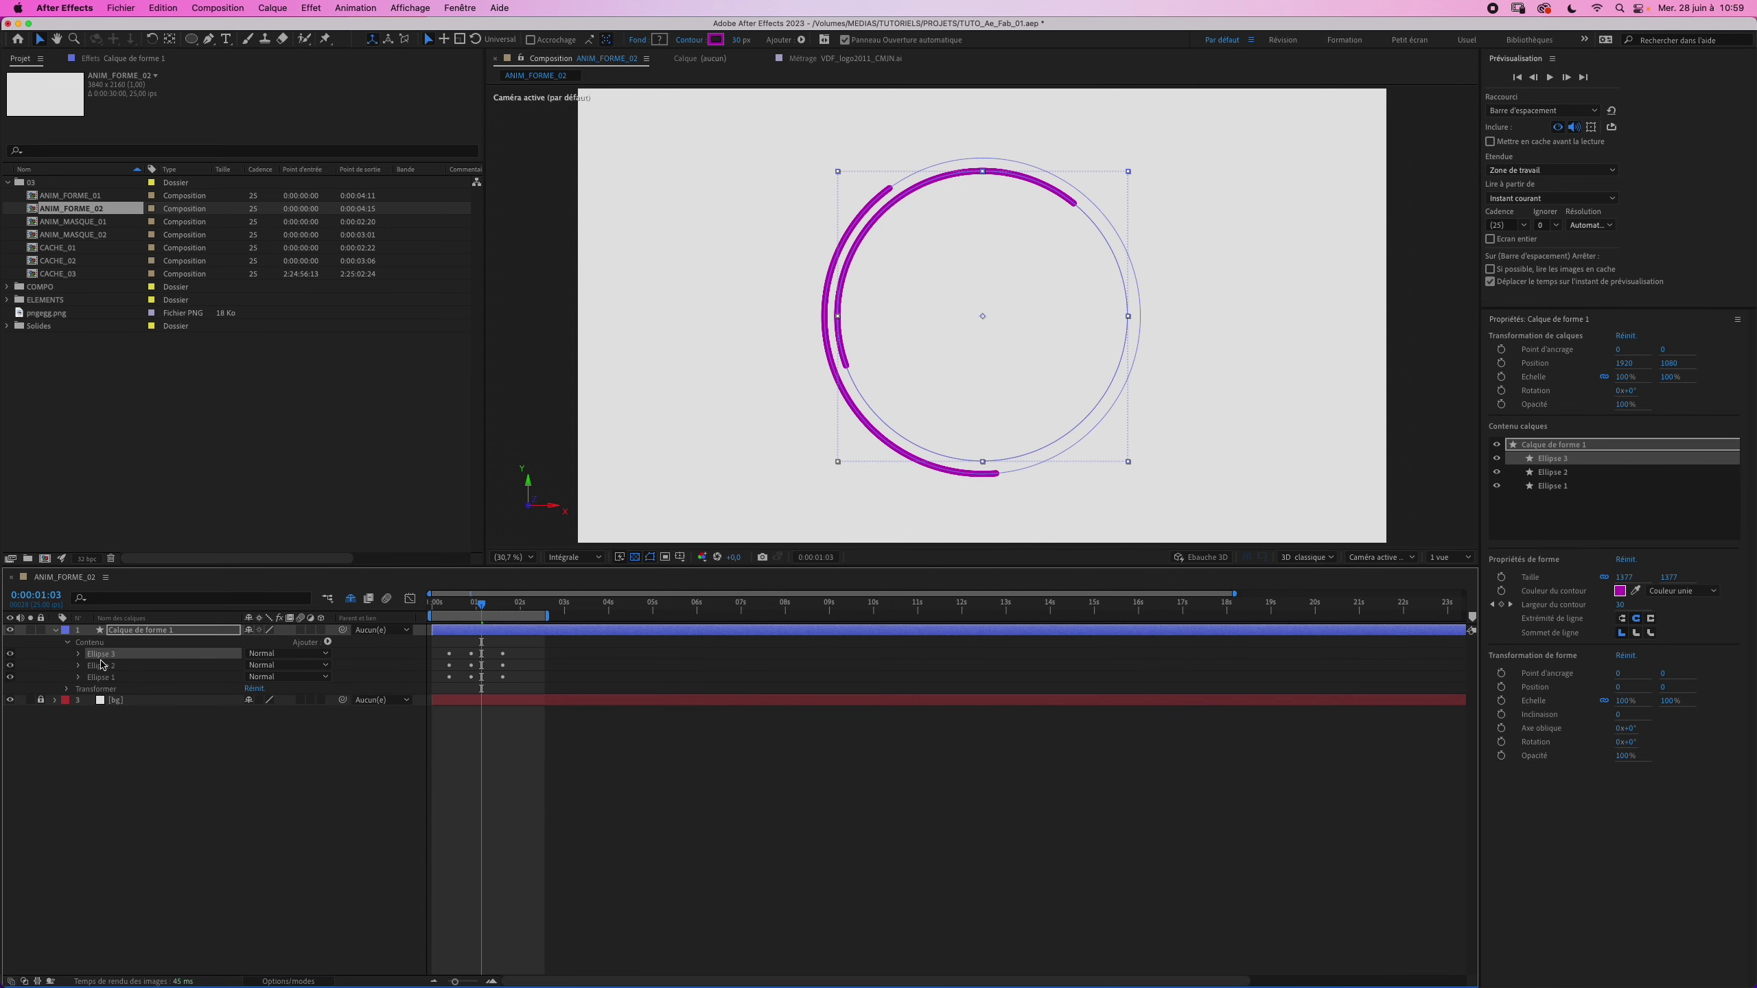
Step: Reduce the Taille of Ellipse 3's path to about 1262
click(79, 654)
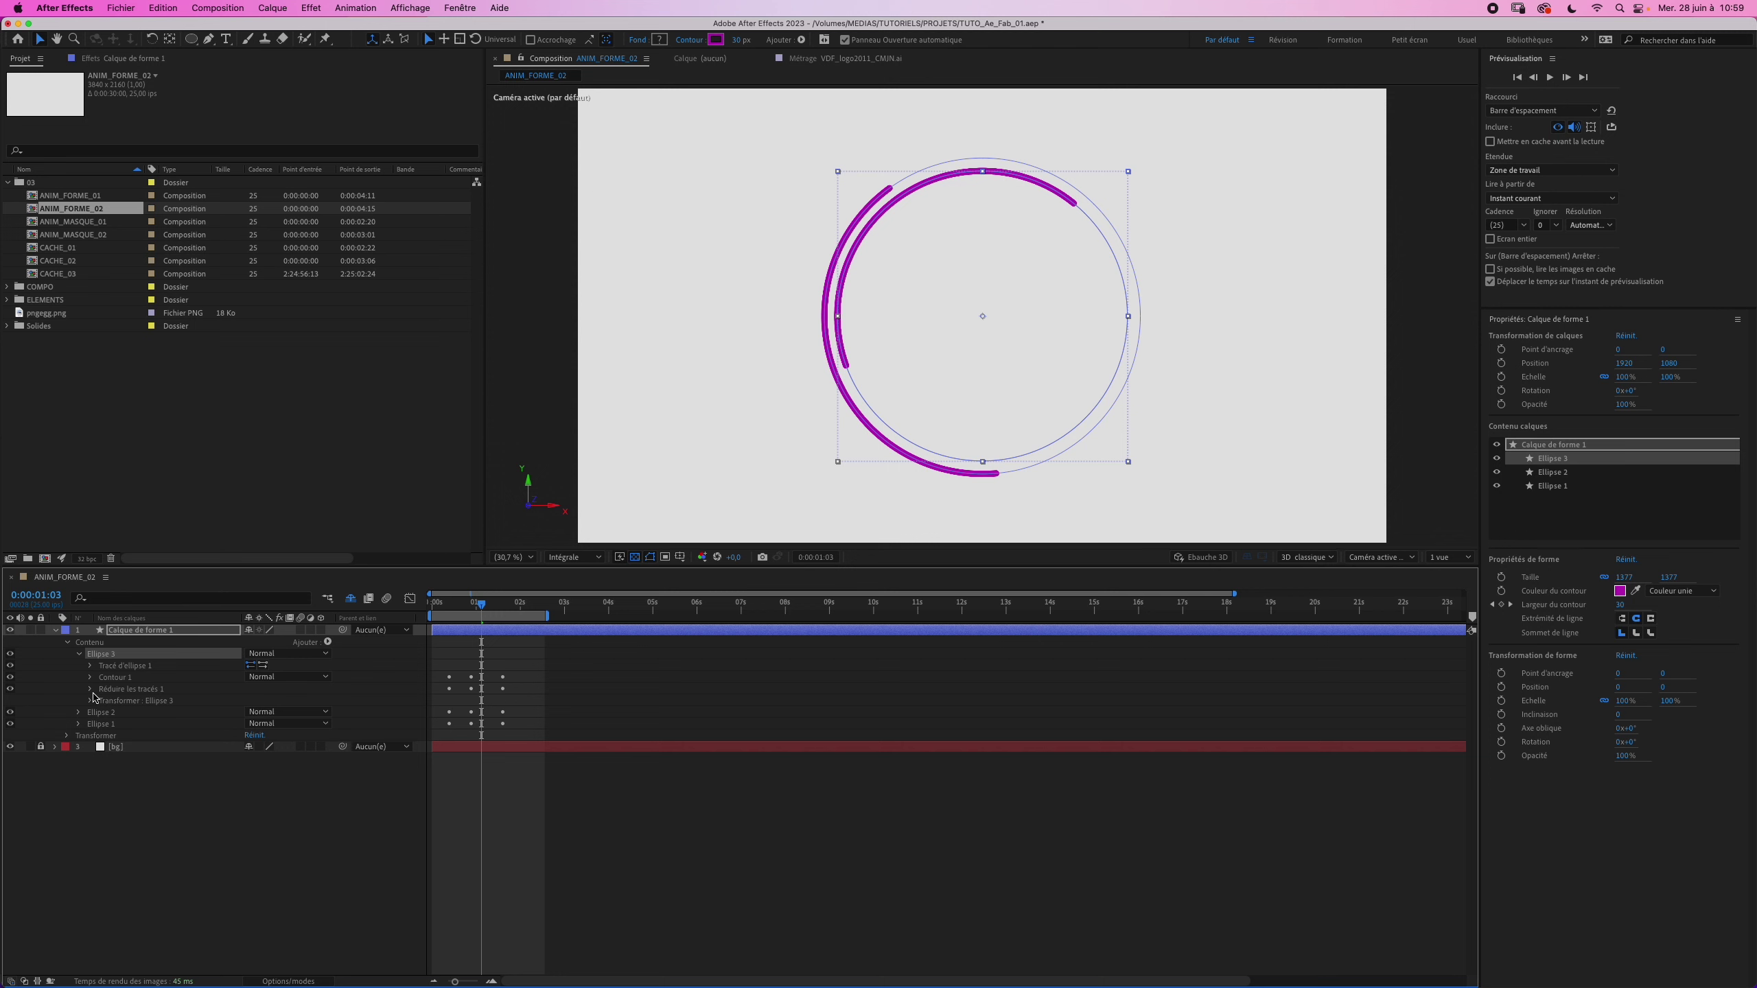
click(90, 689)
click(102, 725)
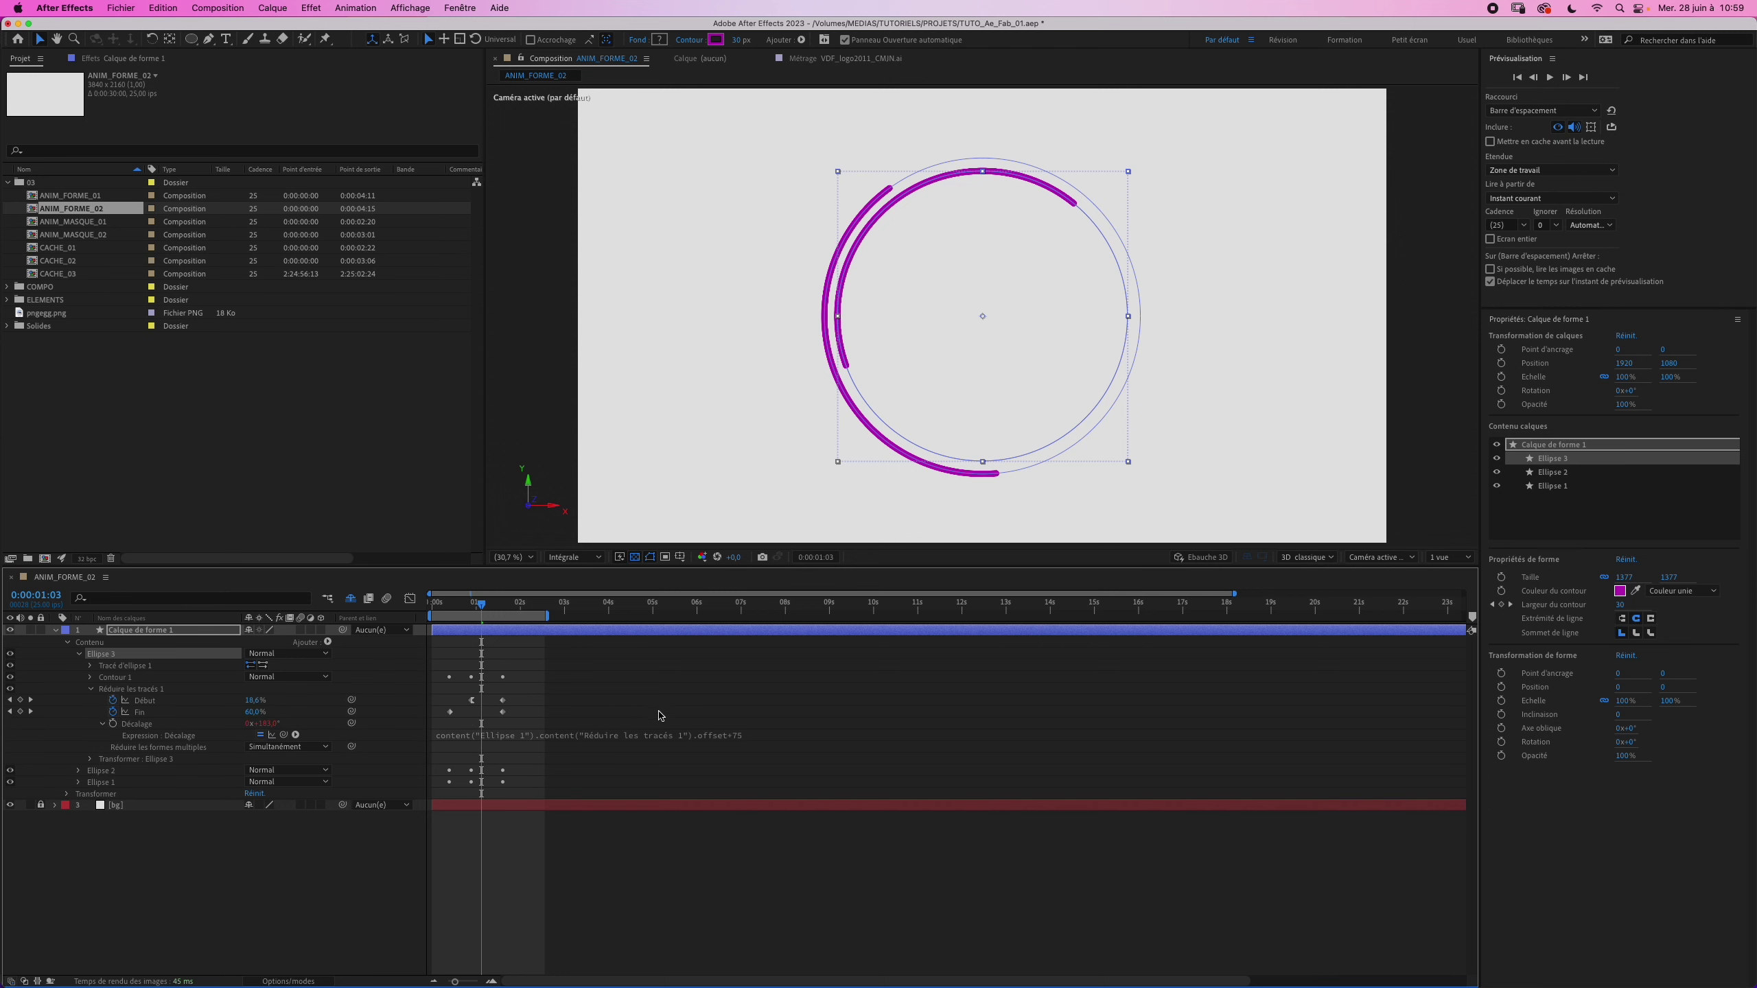
click(90, 666)
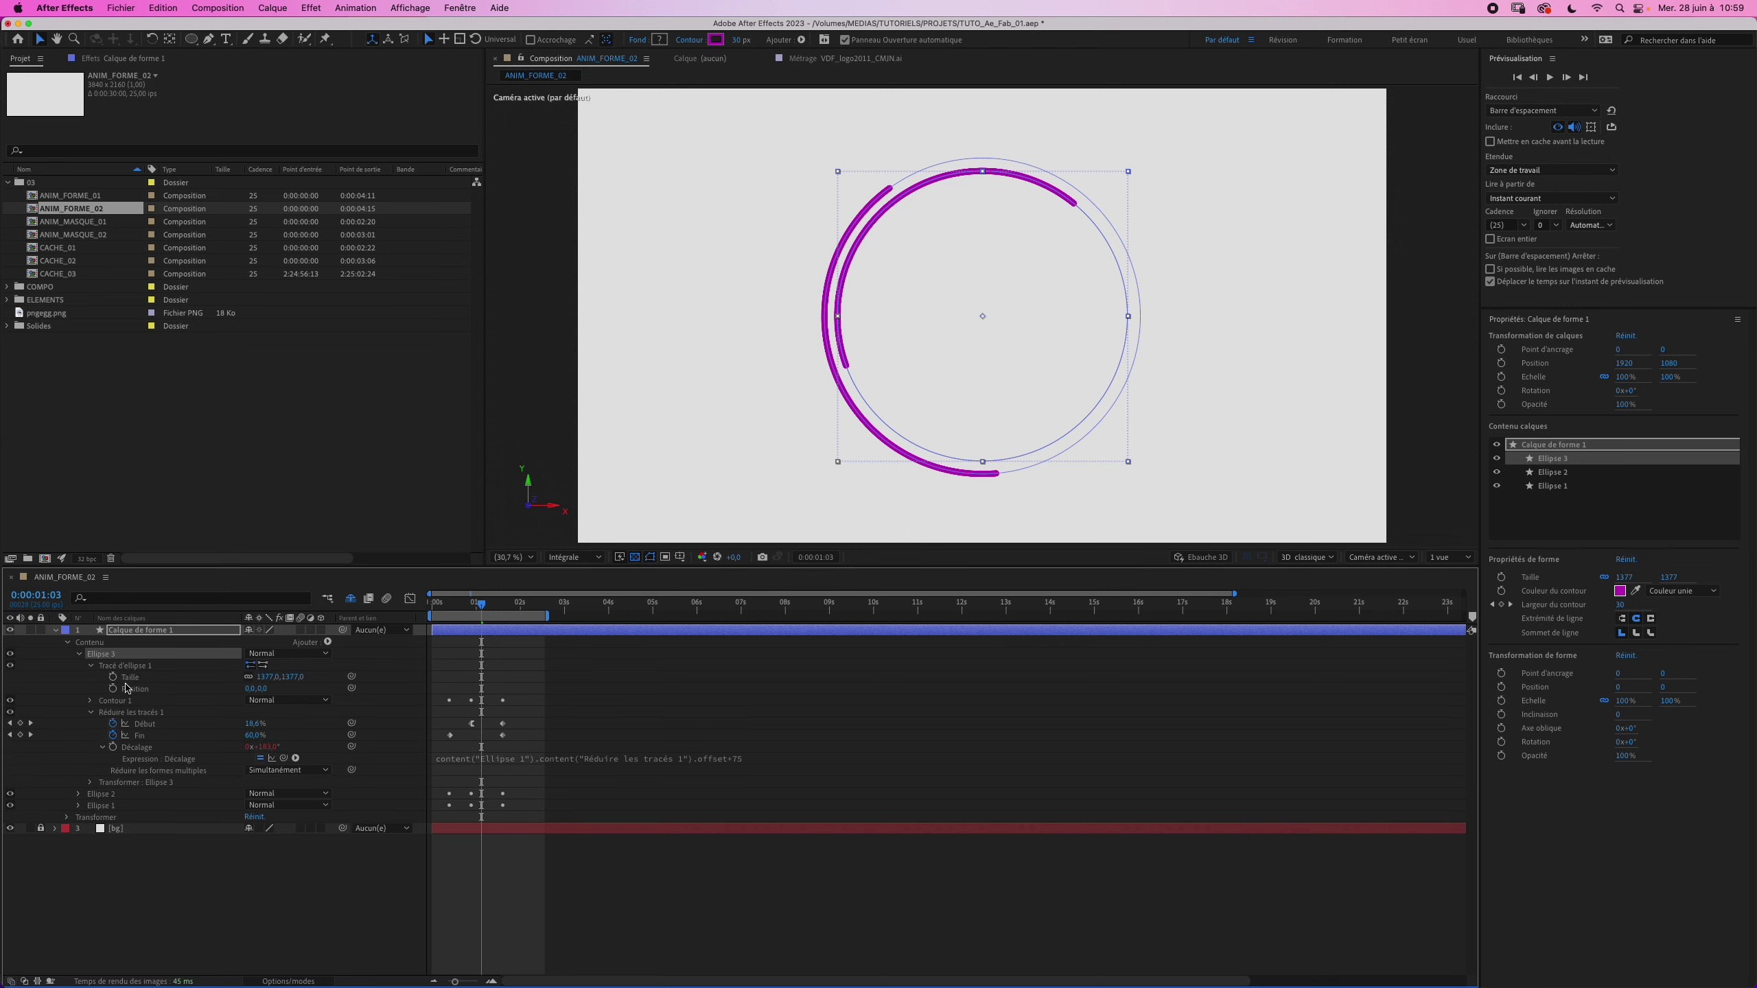
drag(268, 677, 223, 687)
Step: Change the added value in Ellipse 3's Décalage expression to +135
click(754, 761)
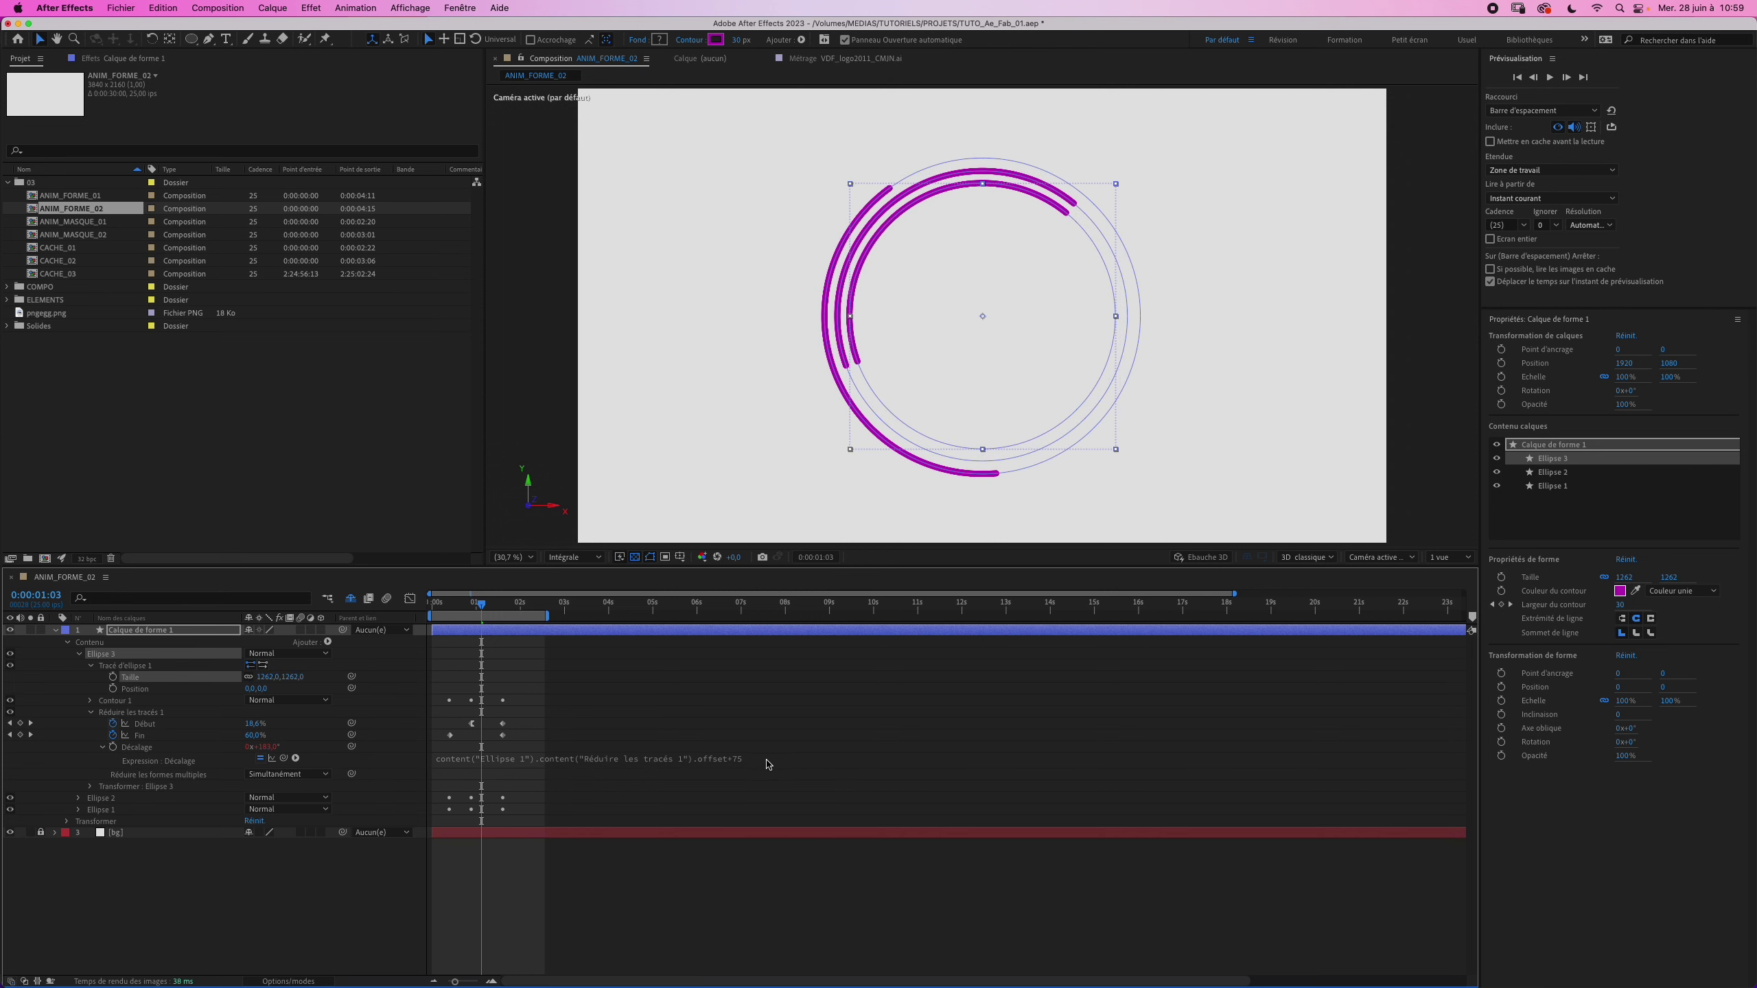
click(782, 758)
key(BackSpace)
key(BackSpace)
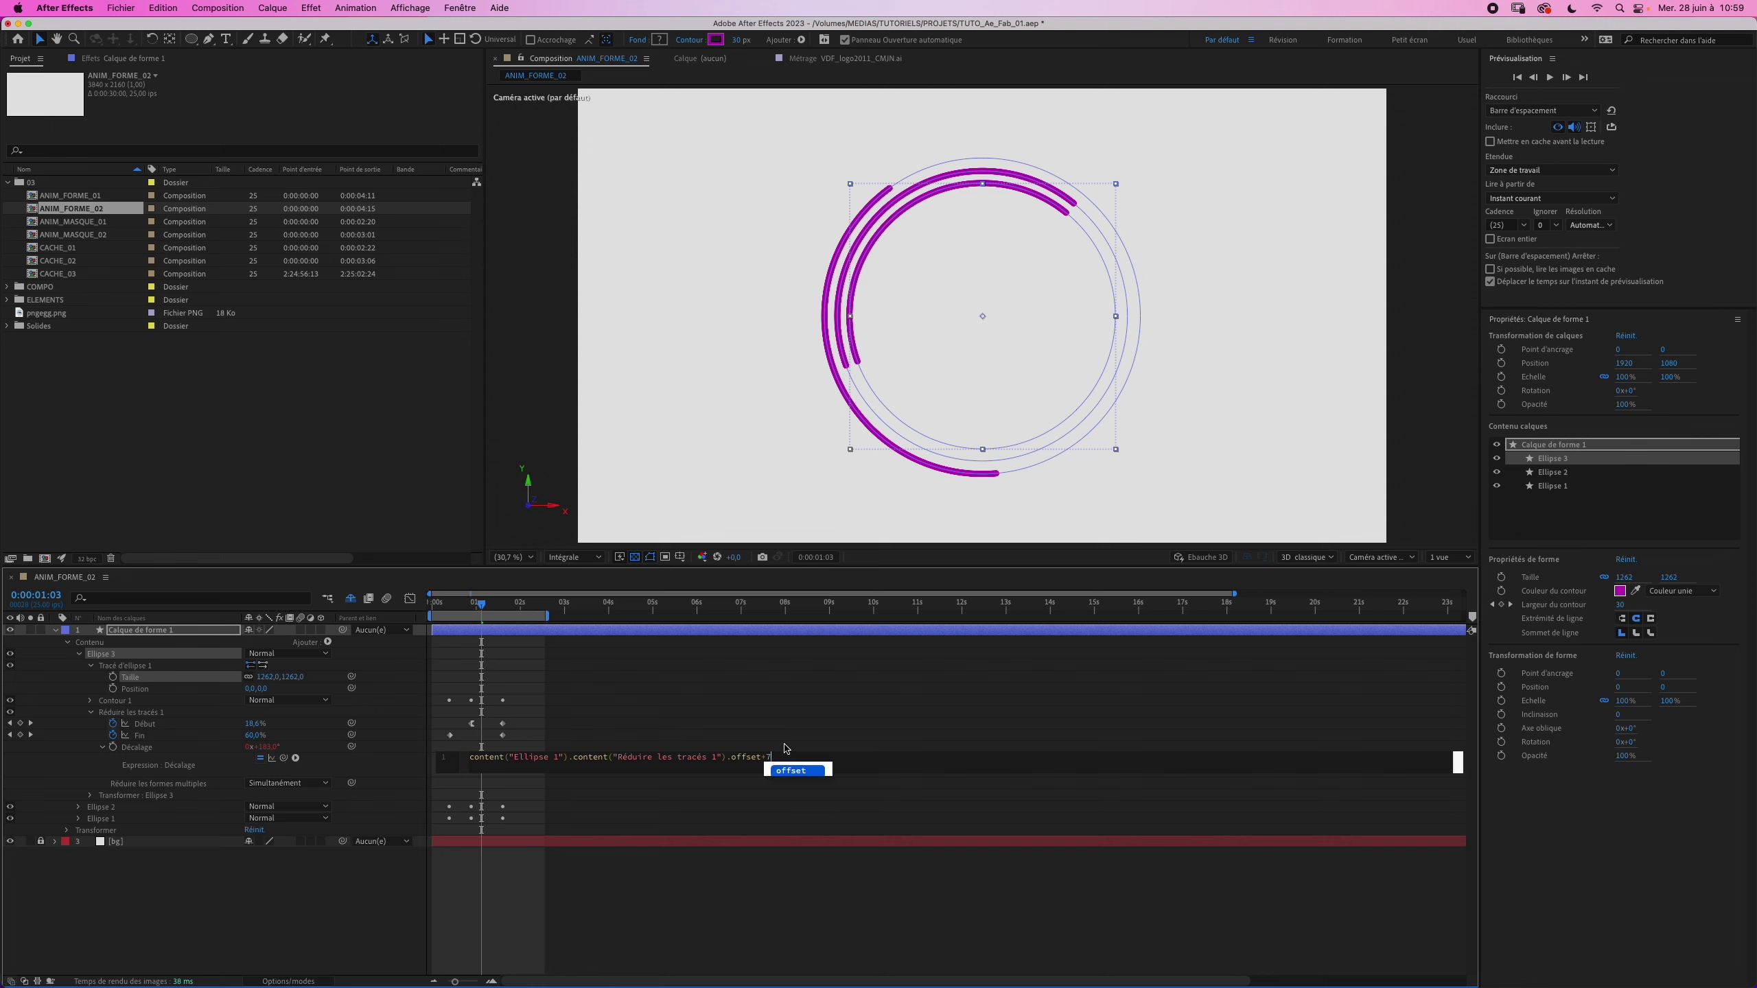
text(135)
click(412, 749)
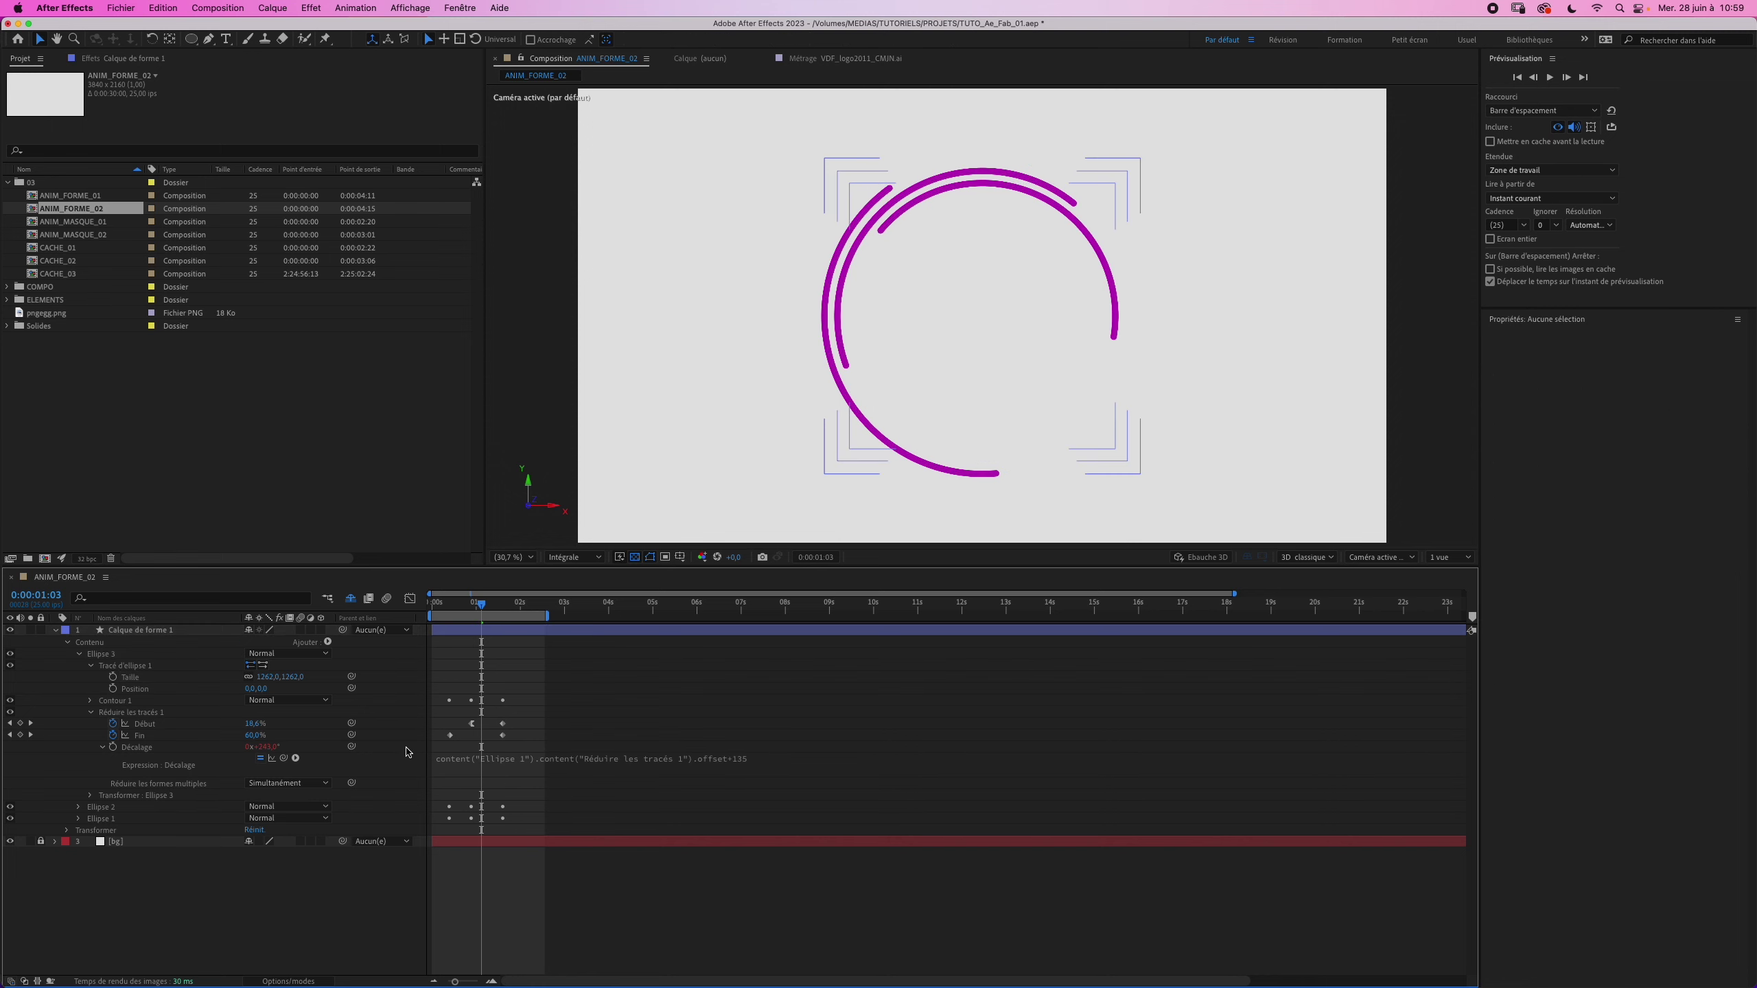
Step: Duplicate Ellipse 3 and enlarge the copy's path Taille to about 1624, outside the other circles
click(79, 654)
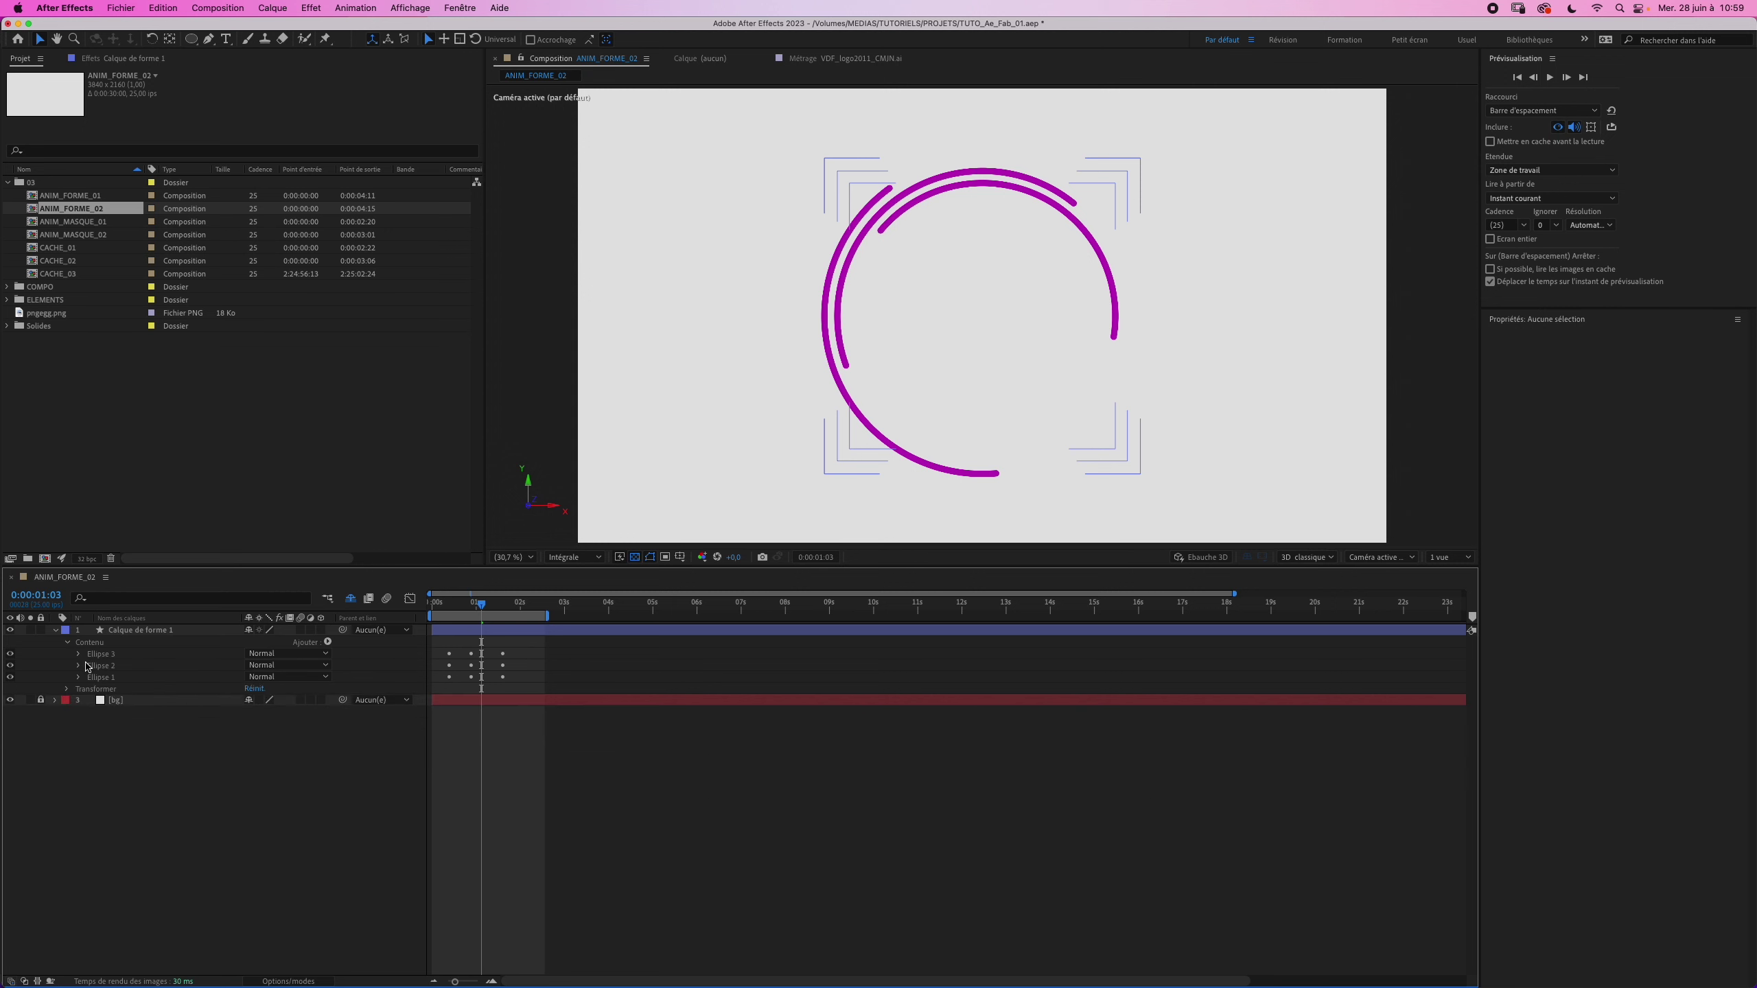
click(99, 655)
key(ctrl+d)
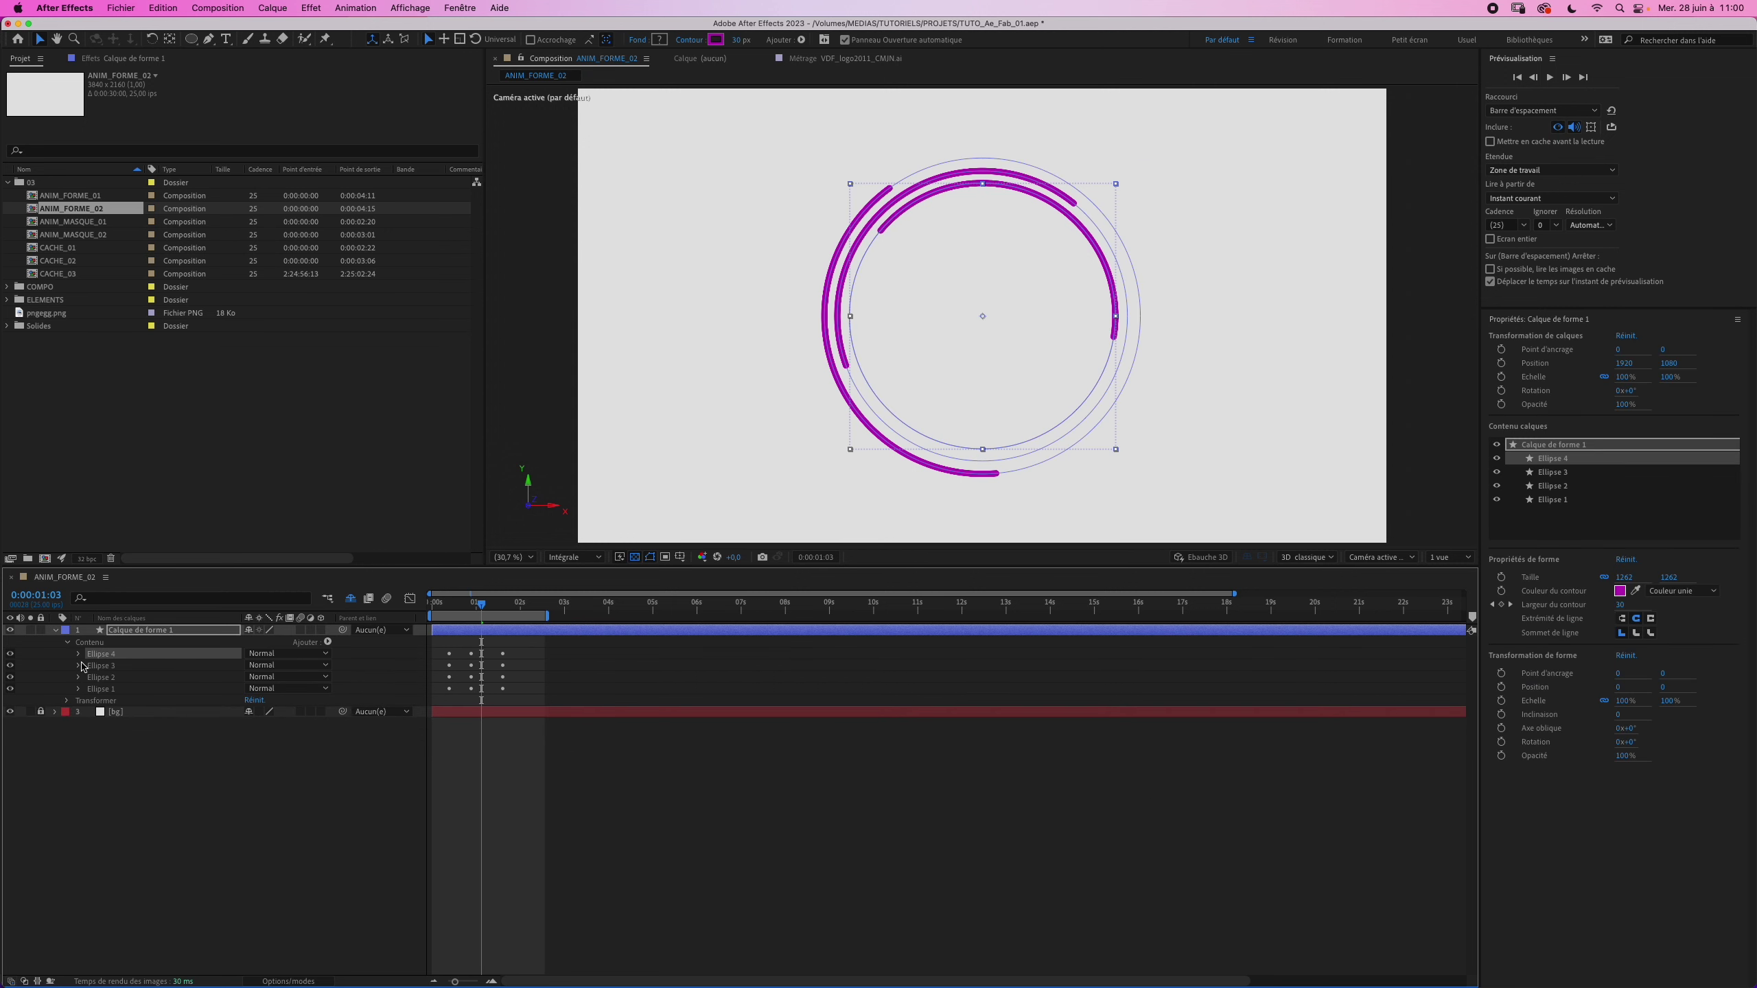
click(79, 654)
click(91, 689)
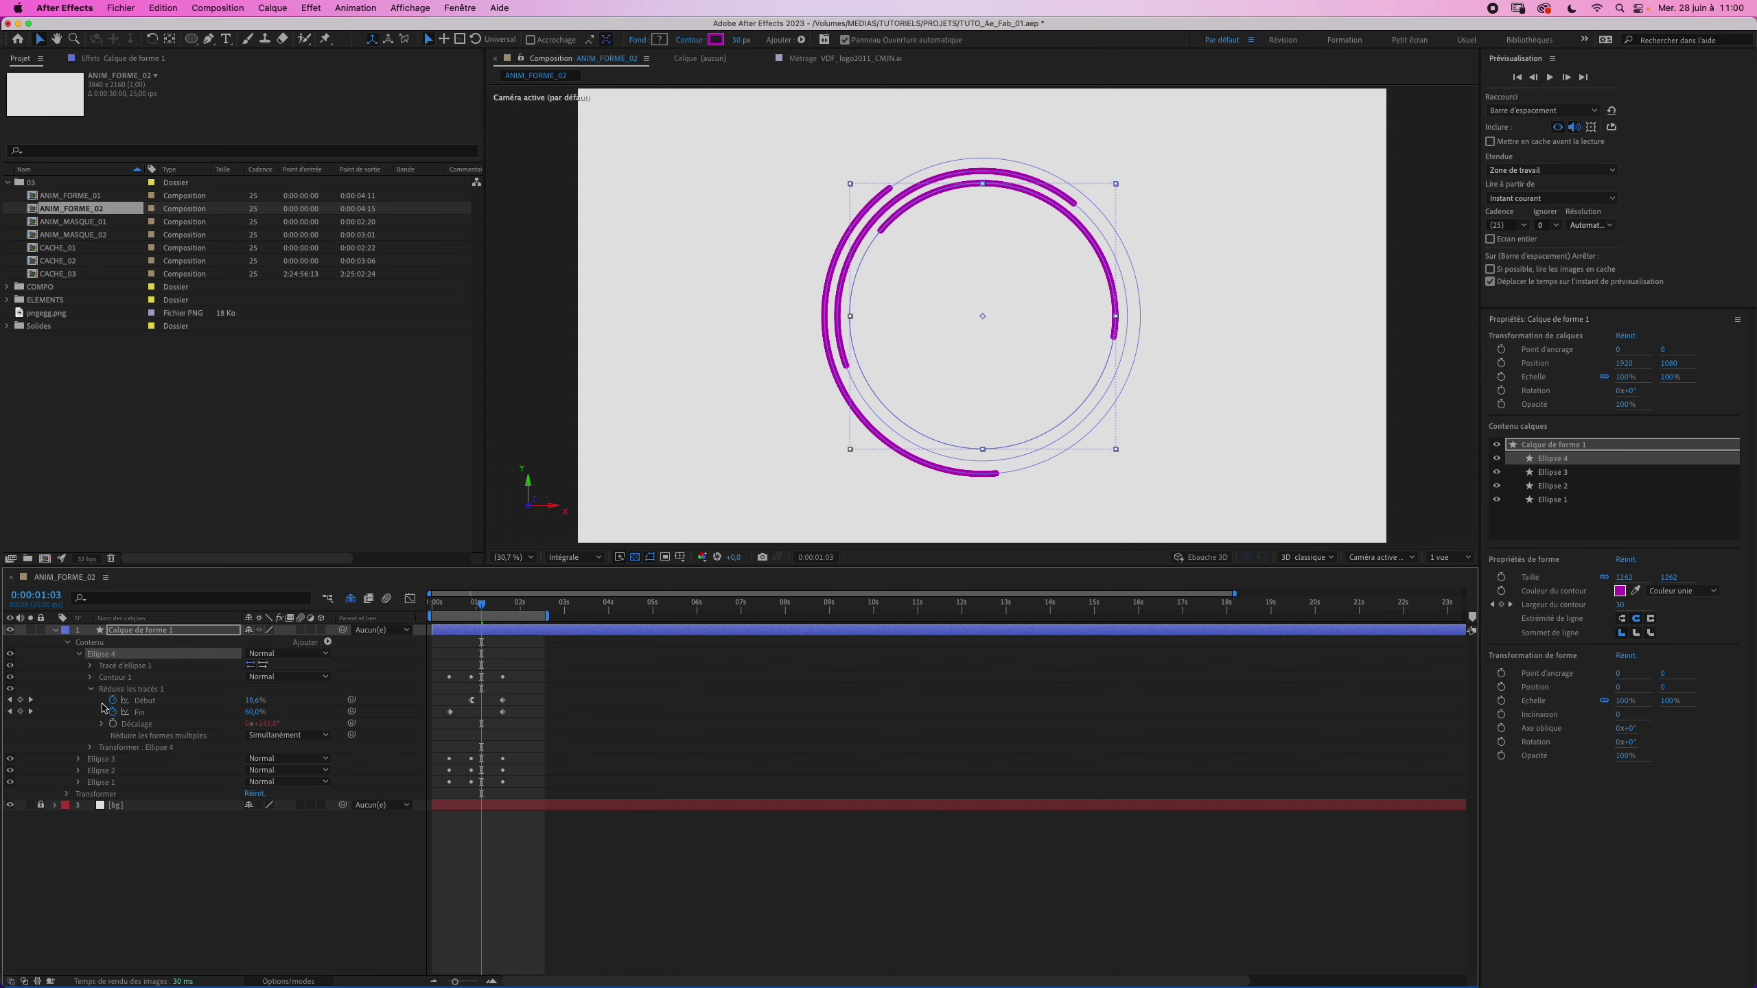
click(90, 666)
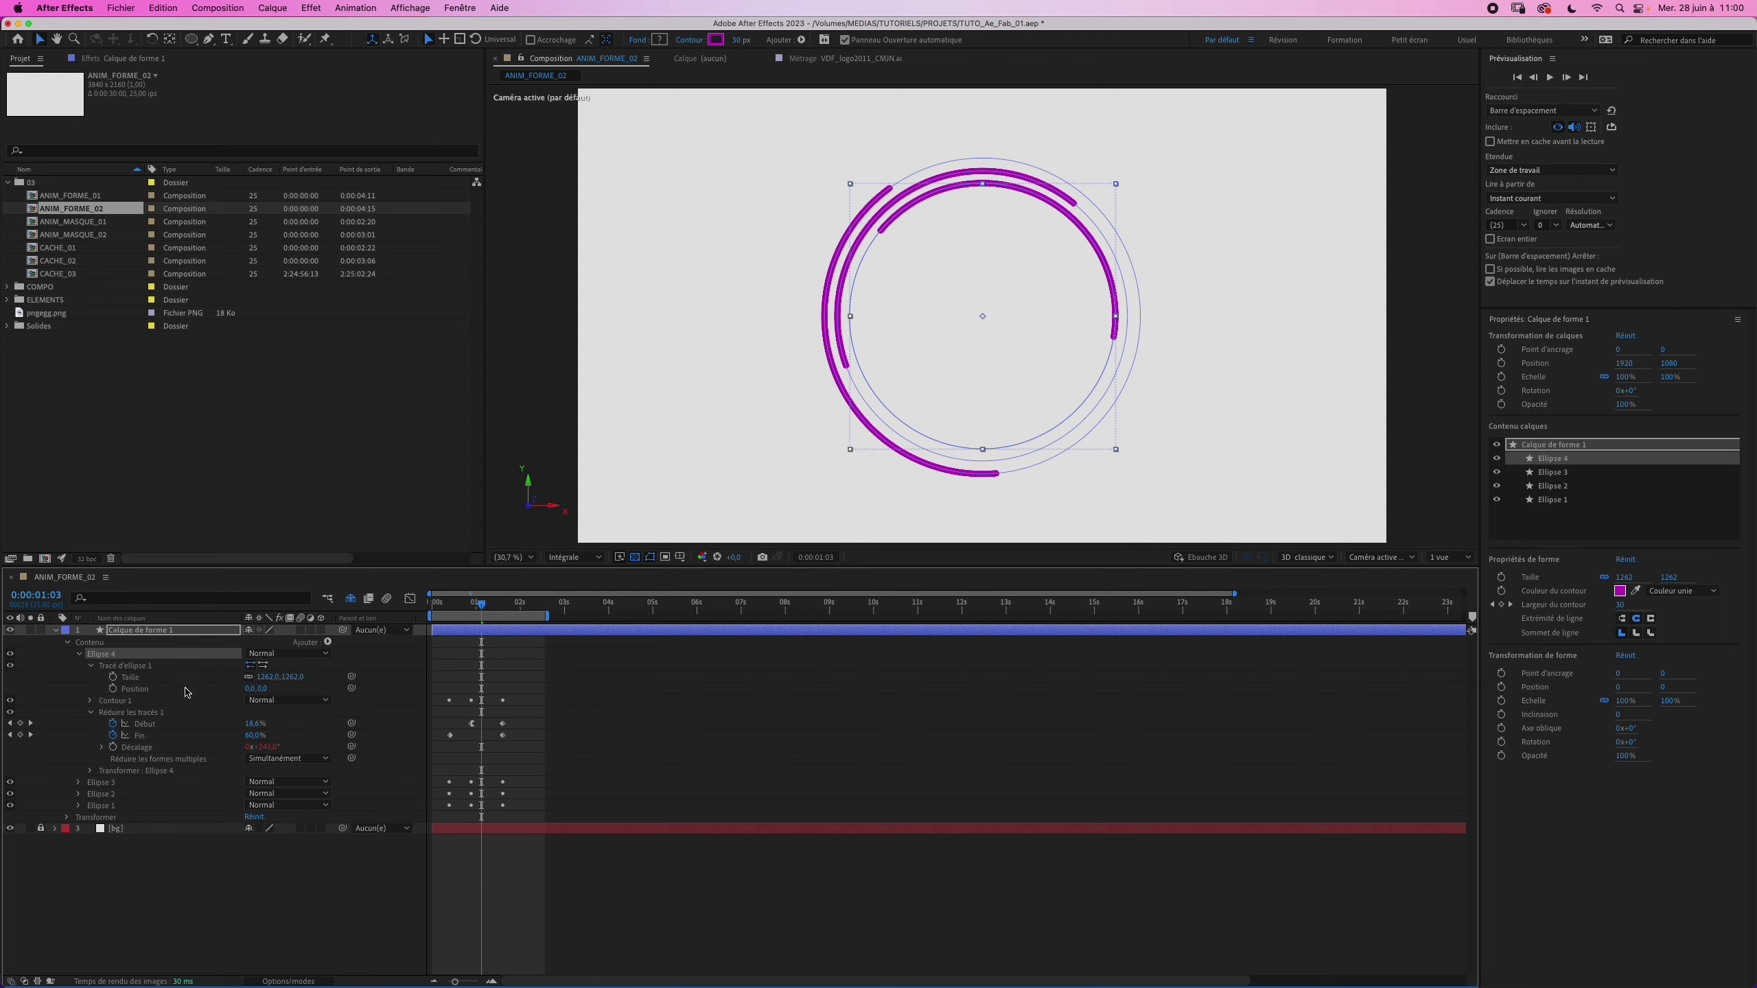
drag(275, 680, 478, 656)
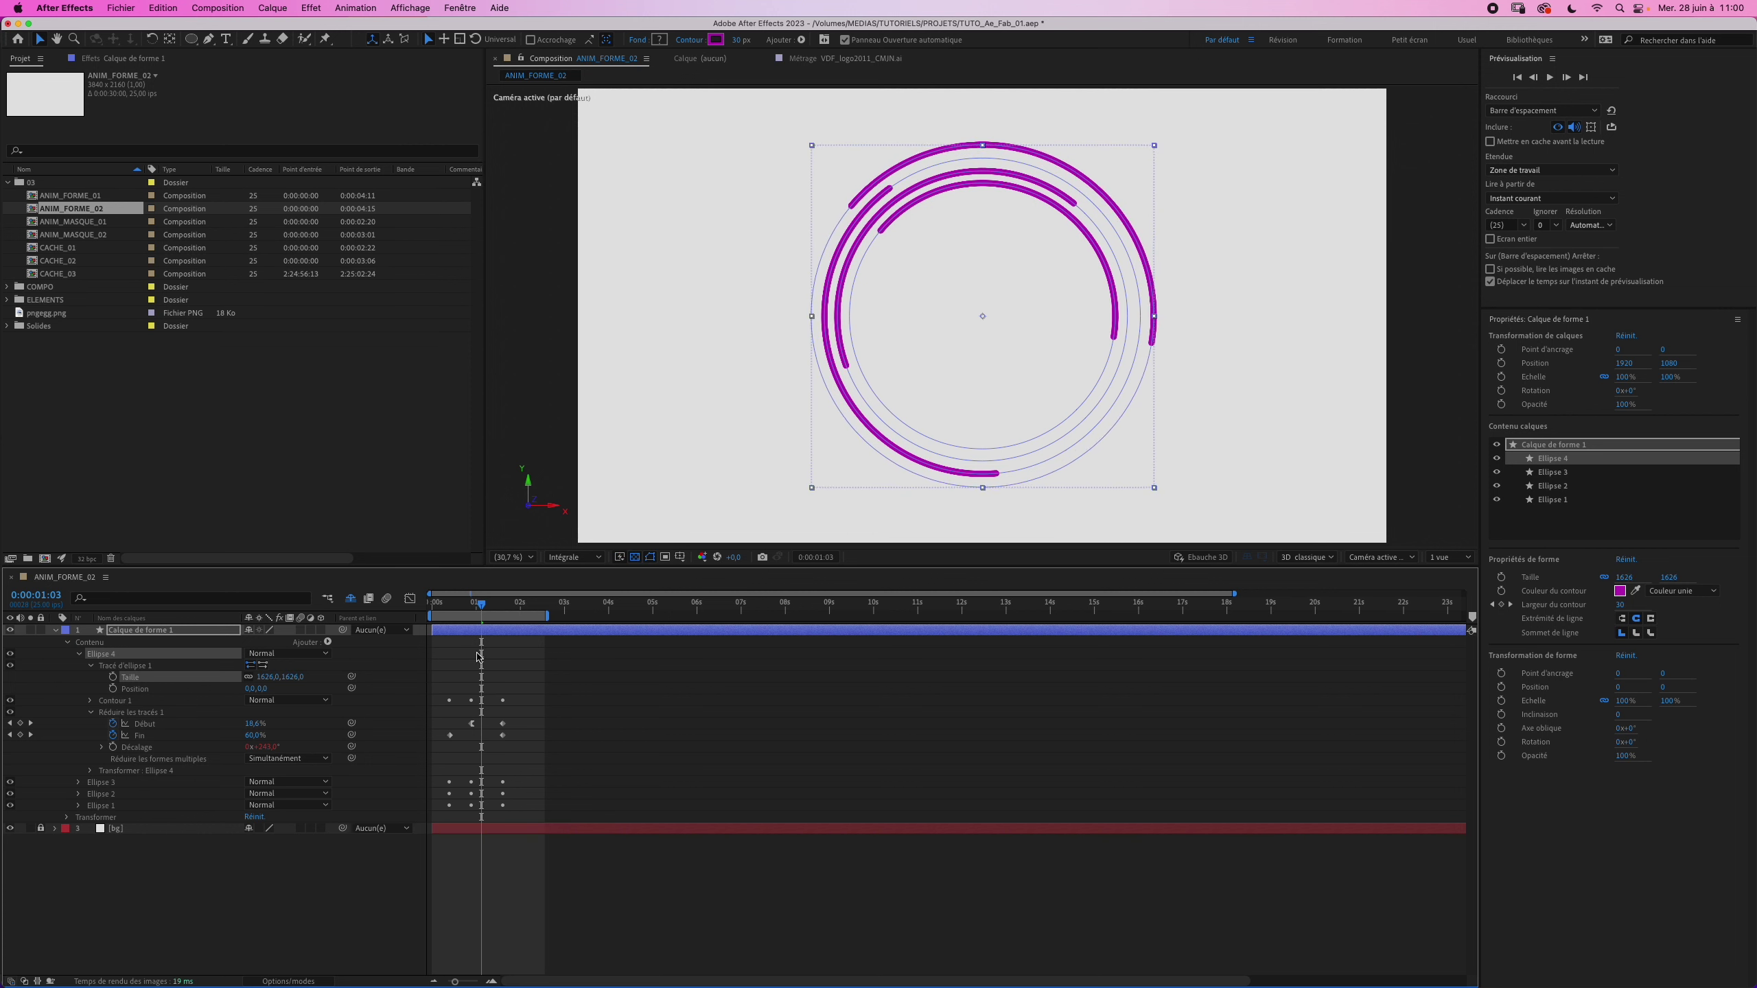
Step: Change the added value in Ellipse 4's Décalage expression to +220 and preview the animation
click(102, 747)
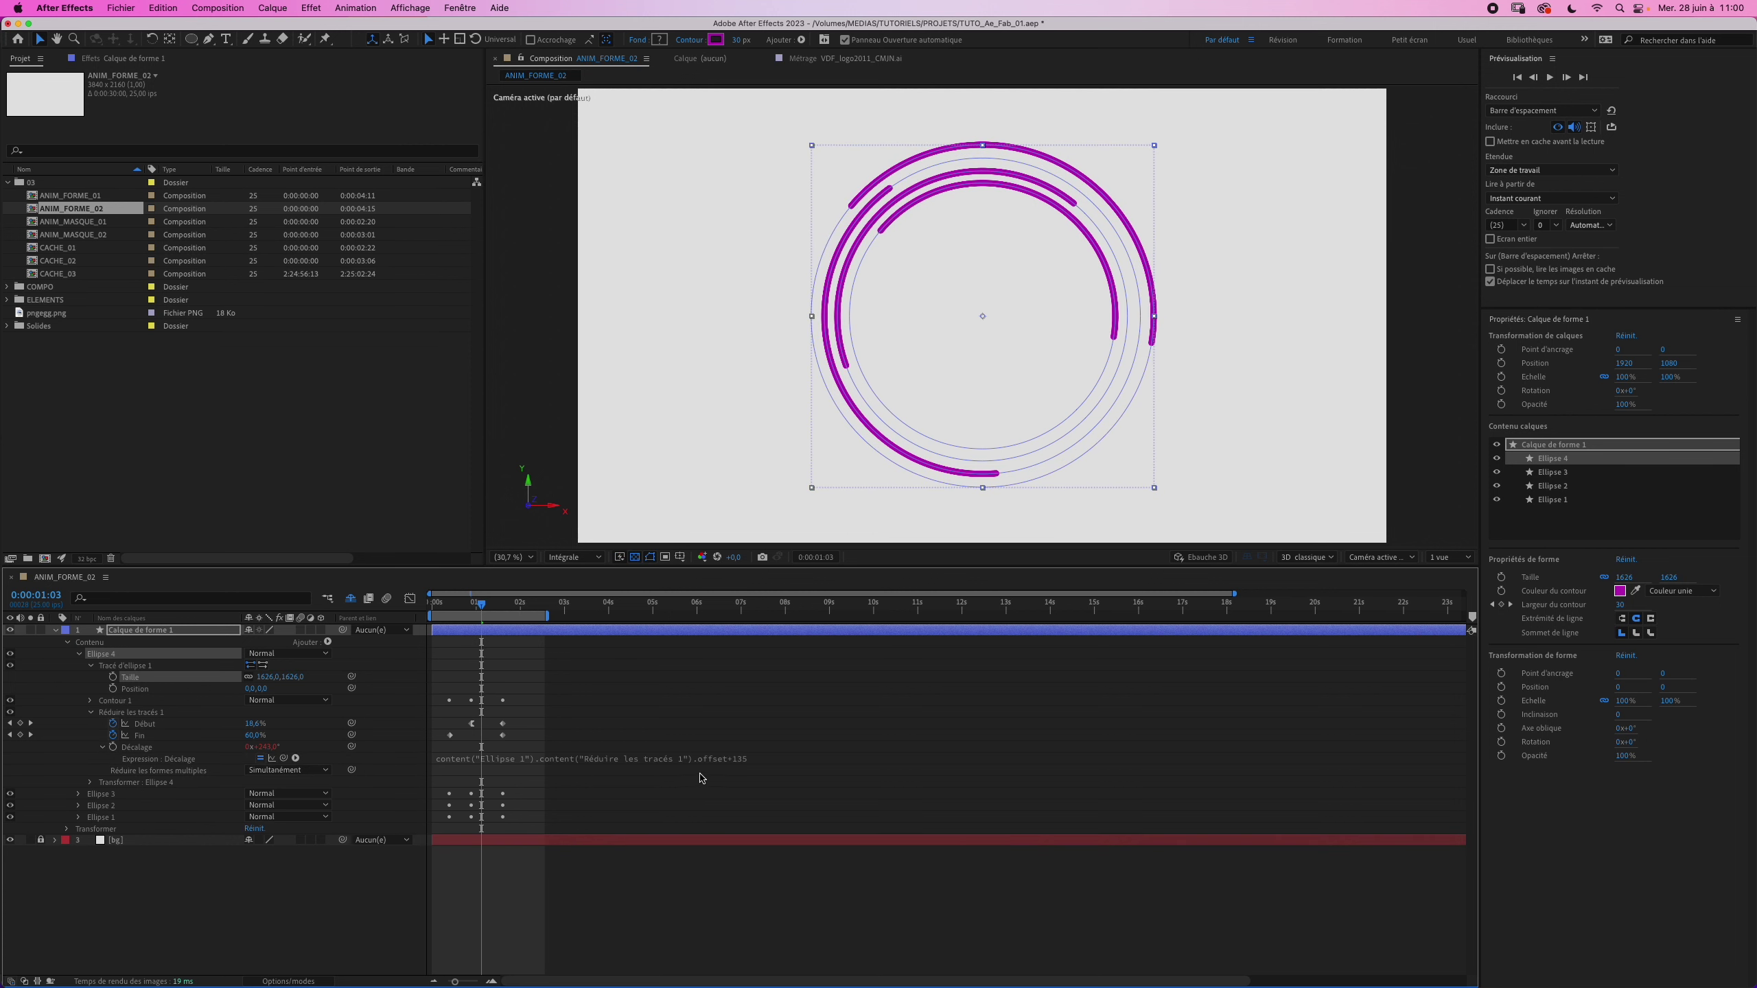
click(761, 761)
double_click(785, 756)
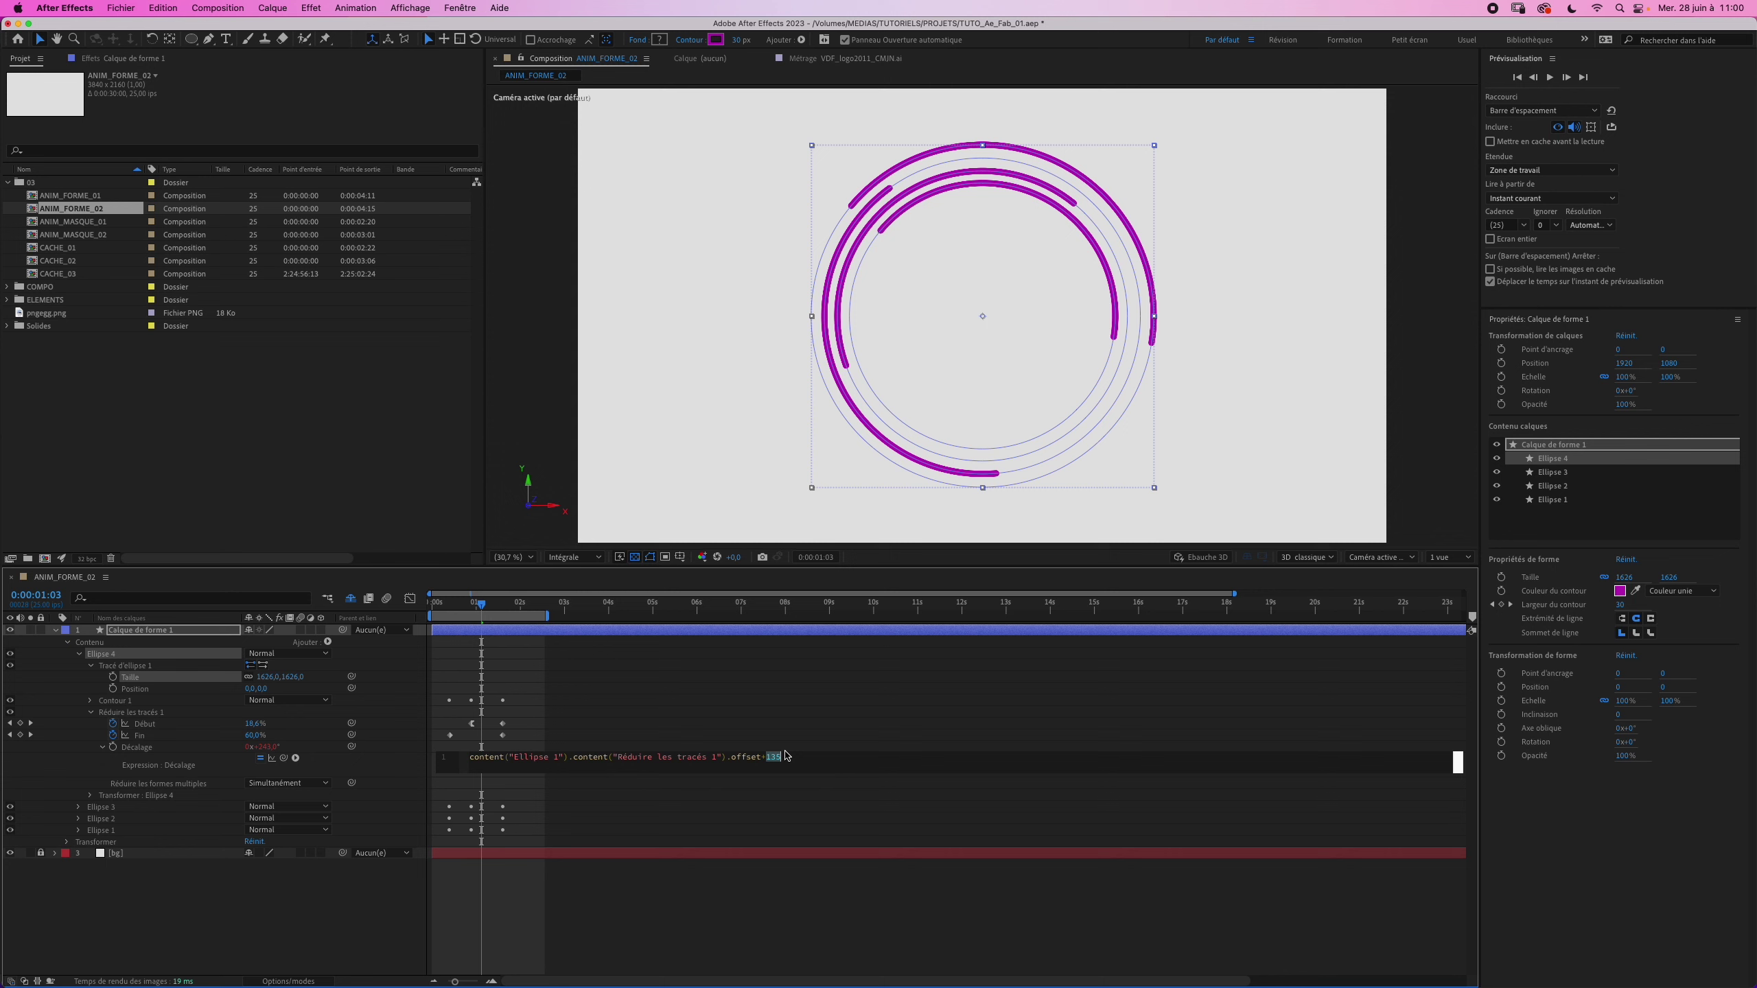
text(220)
click(386, 770)
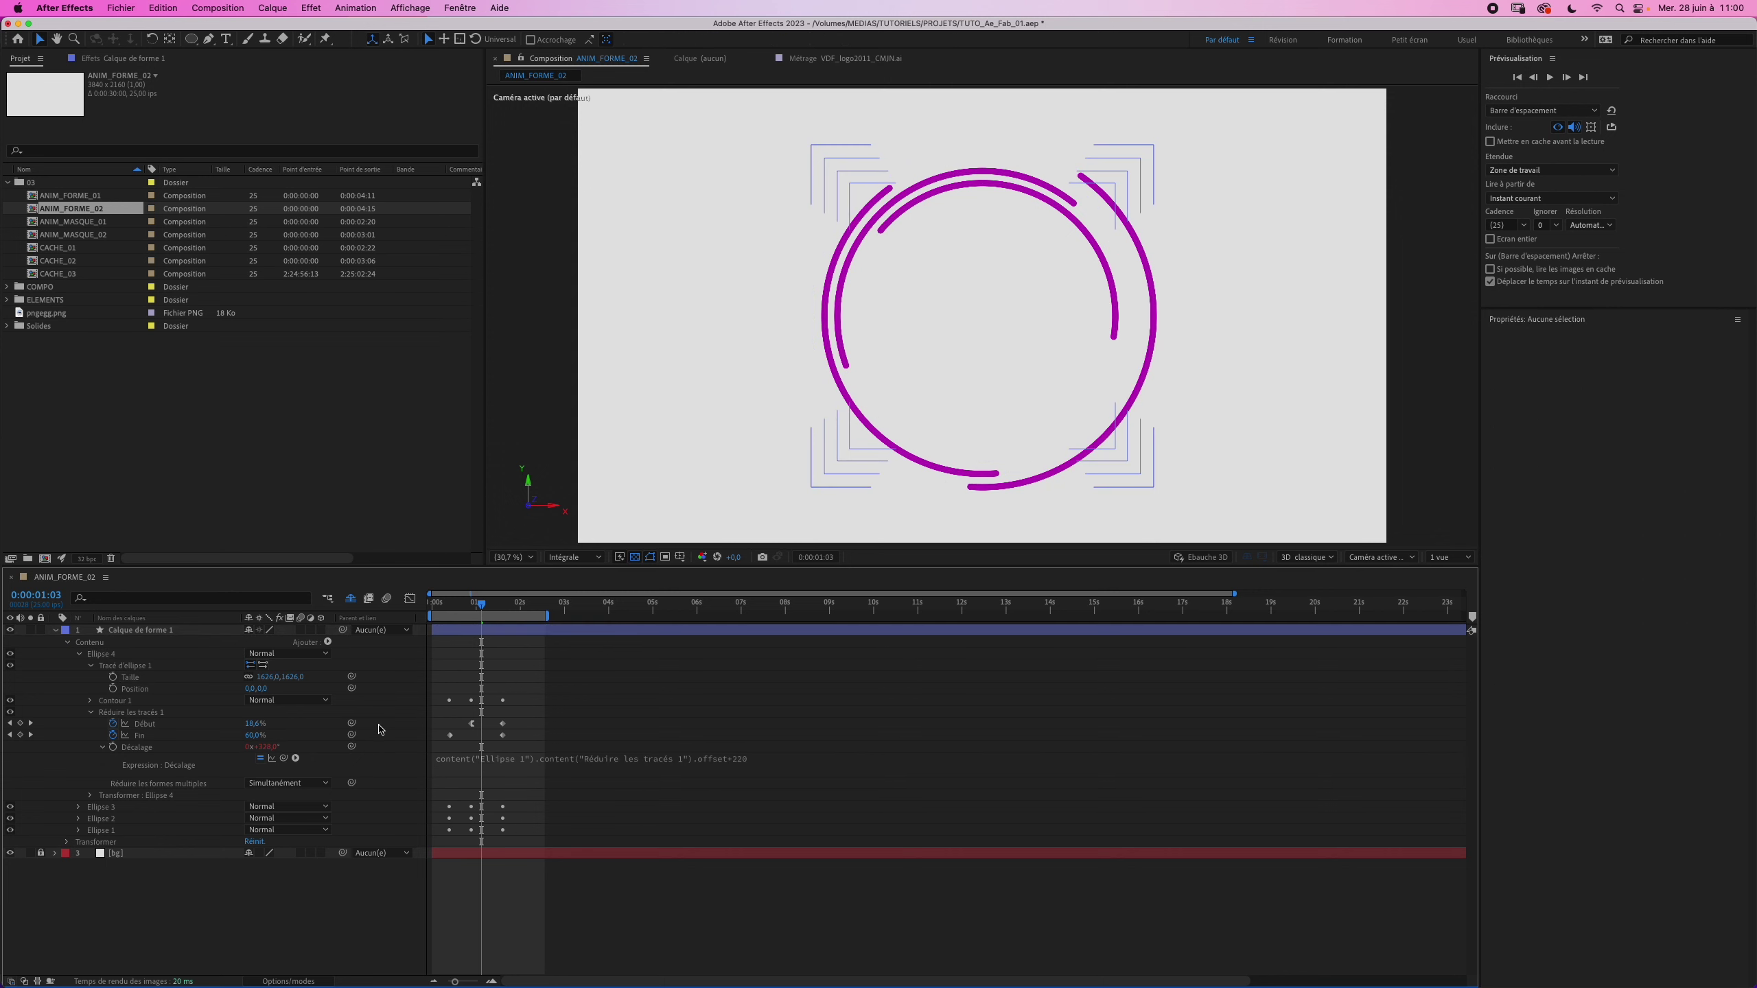
key(space)
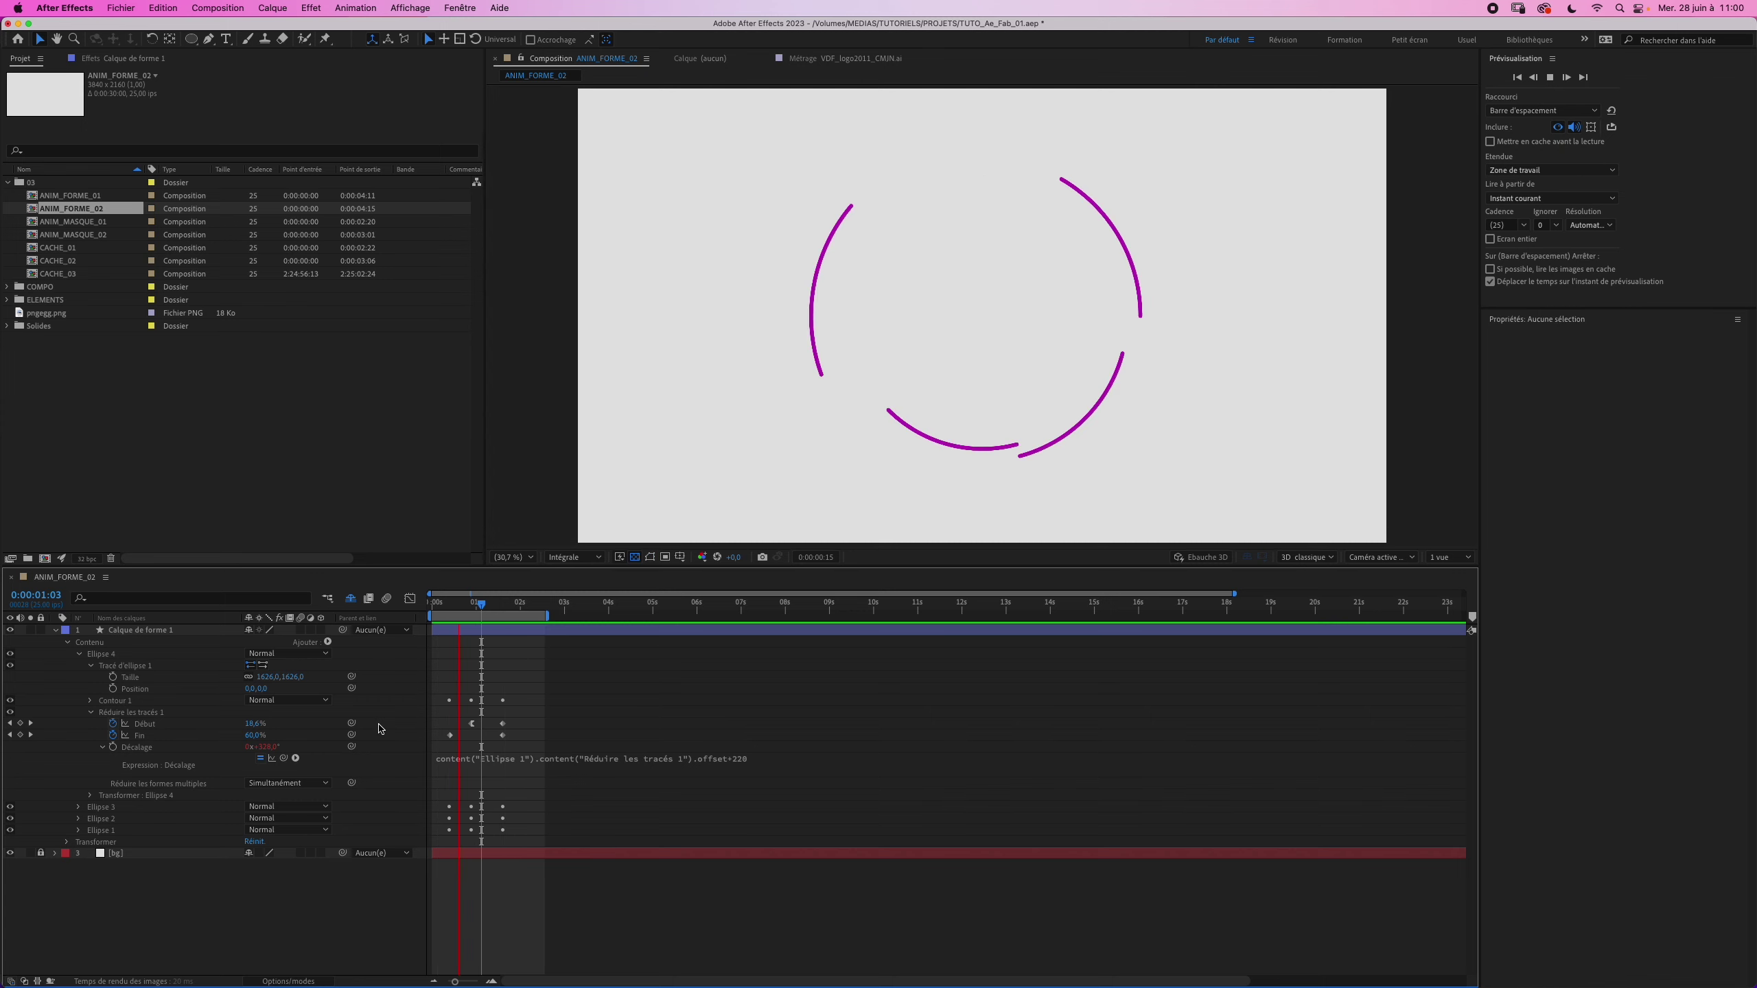
key(space)
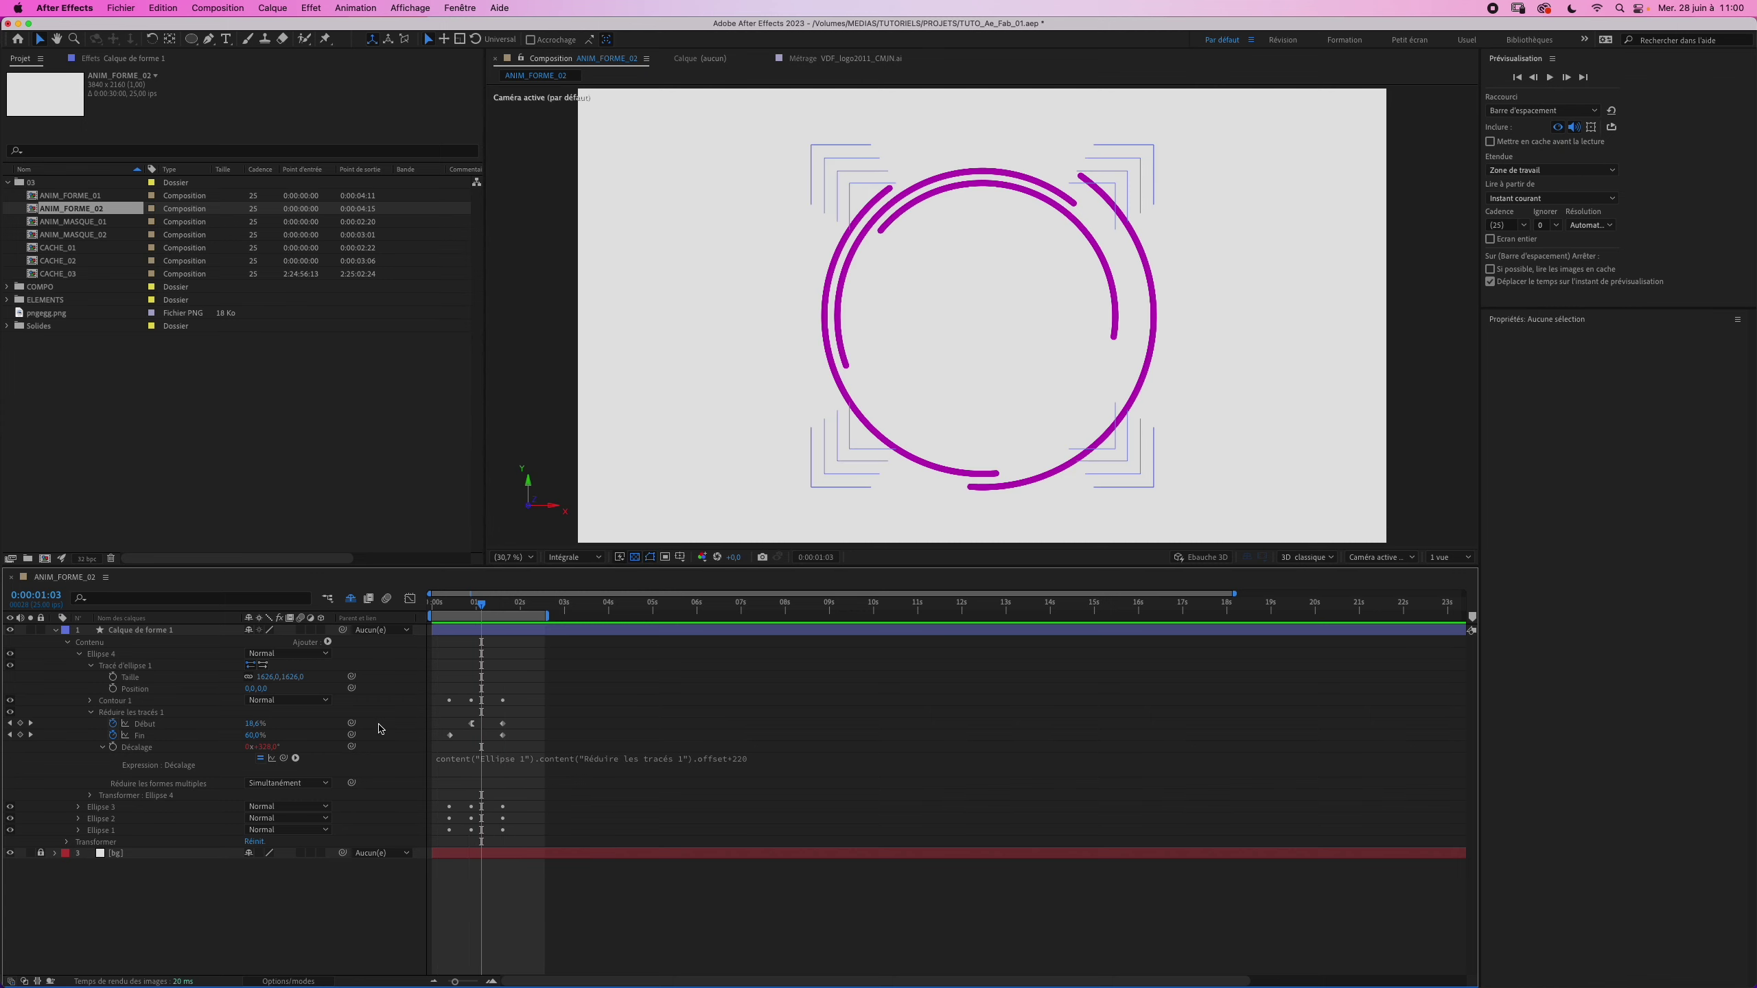
Step: Delete Ellipse 4's last Largeur du contour keyframe and move the middle one later, to about 1.25 s
key(j)
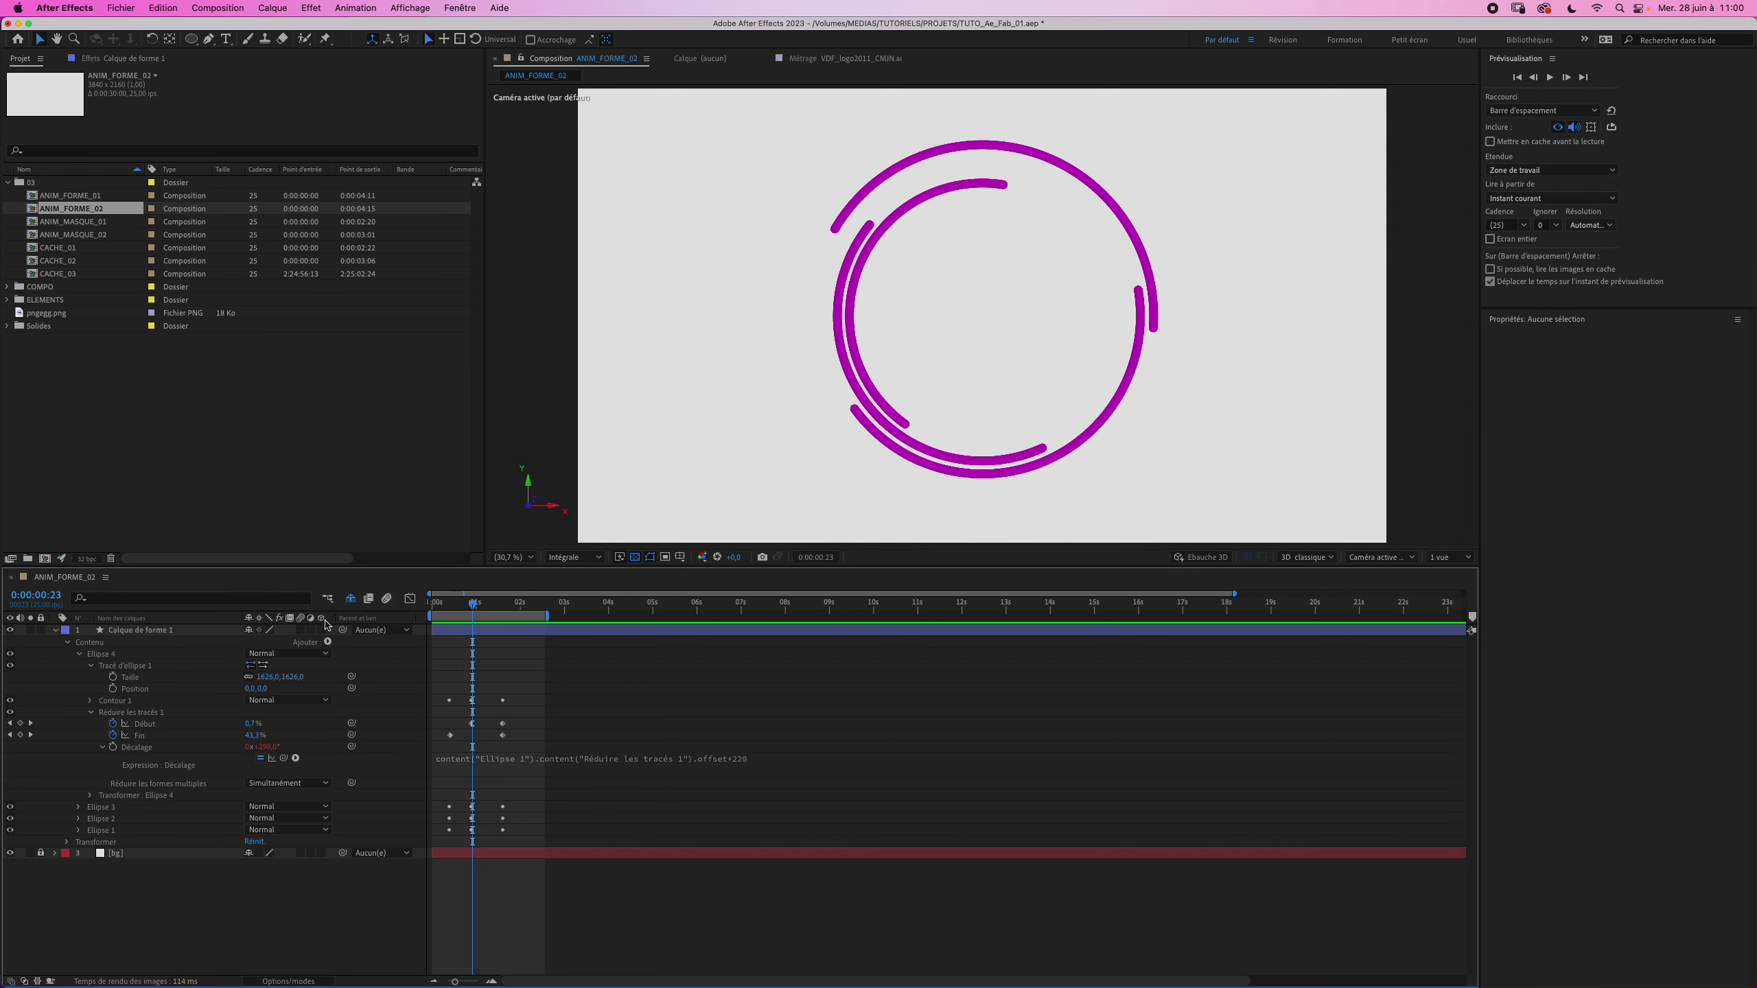
click(91, 701)
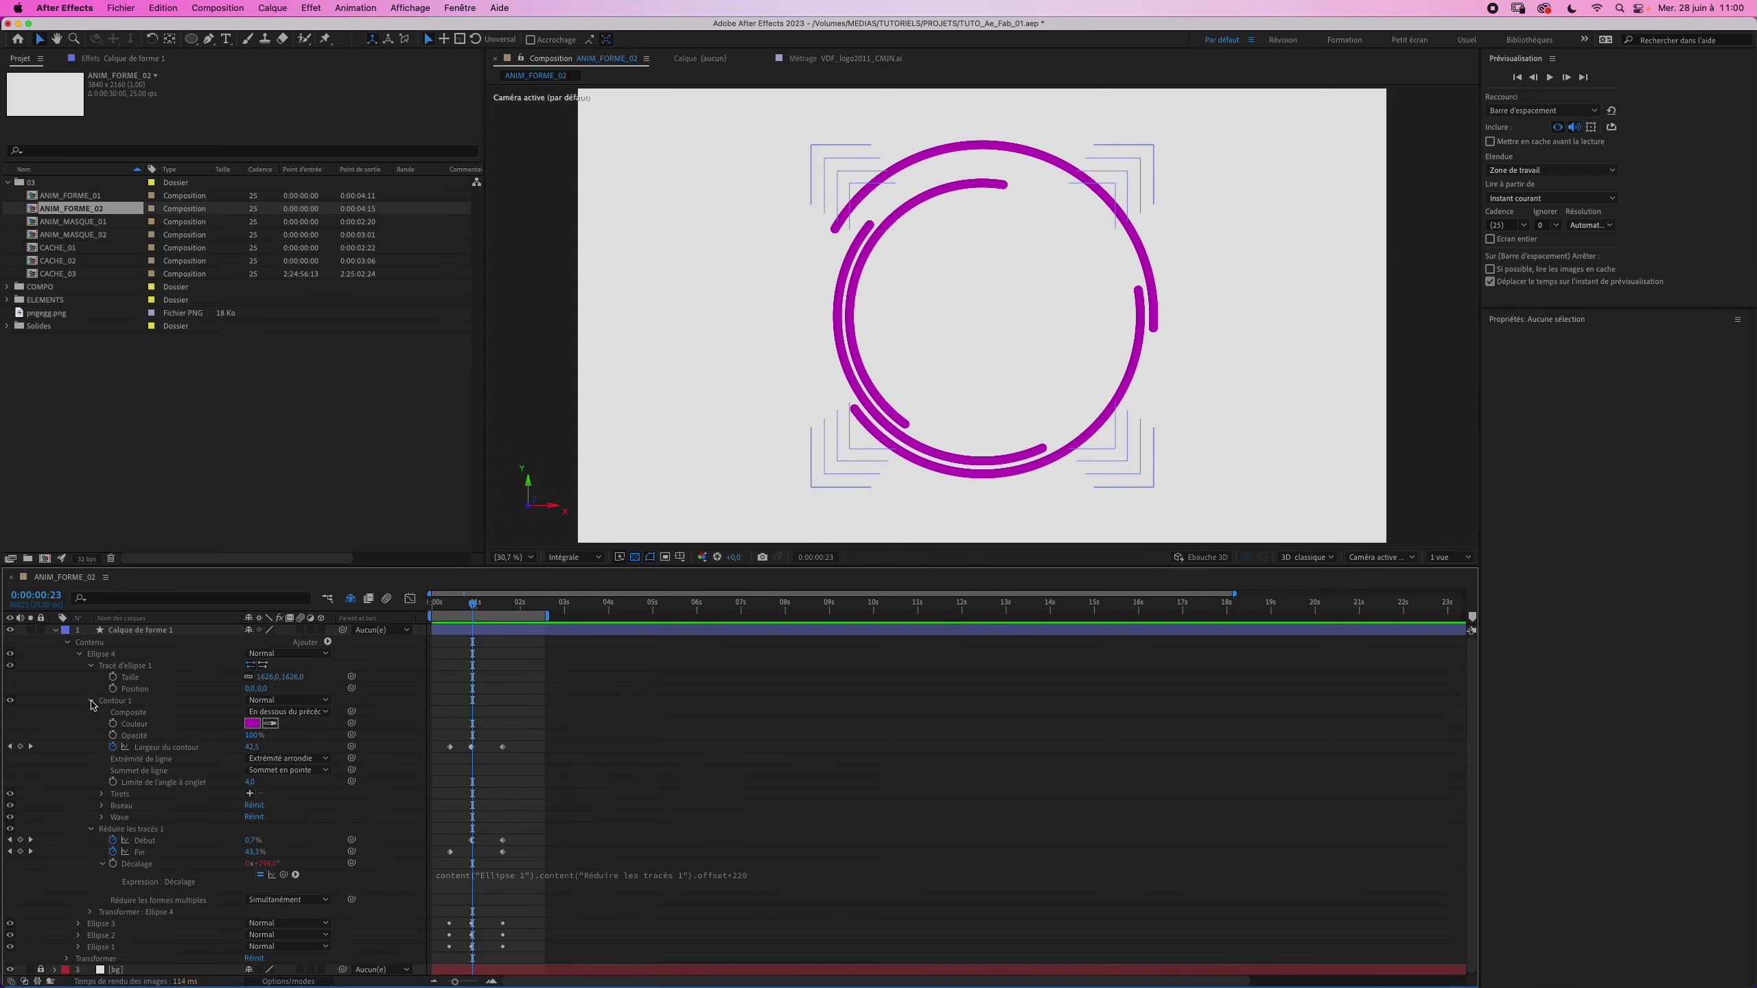
click(164, 753)
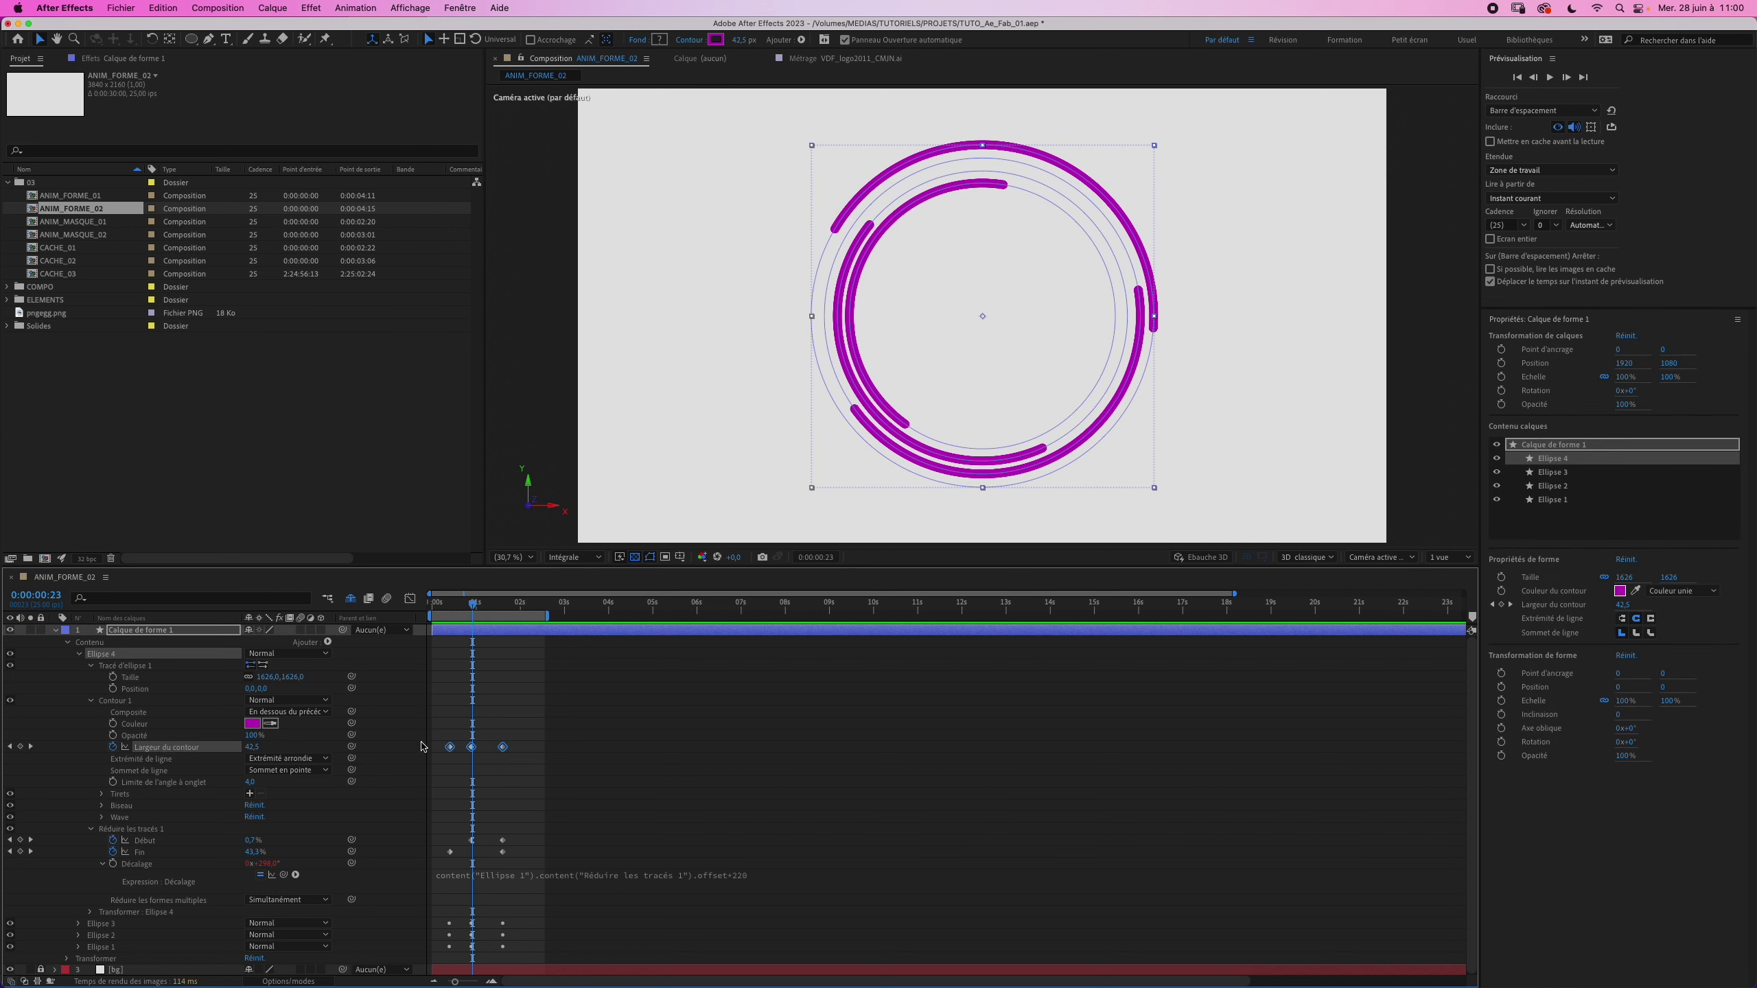
click(502, 746)
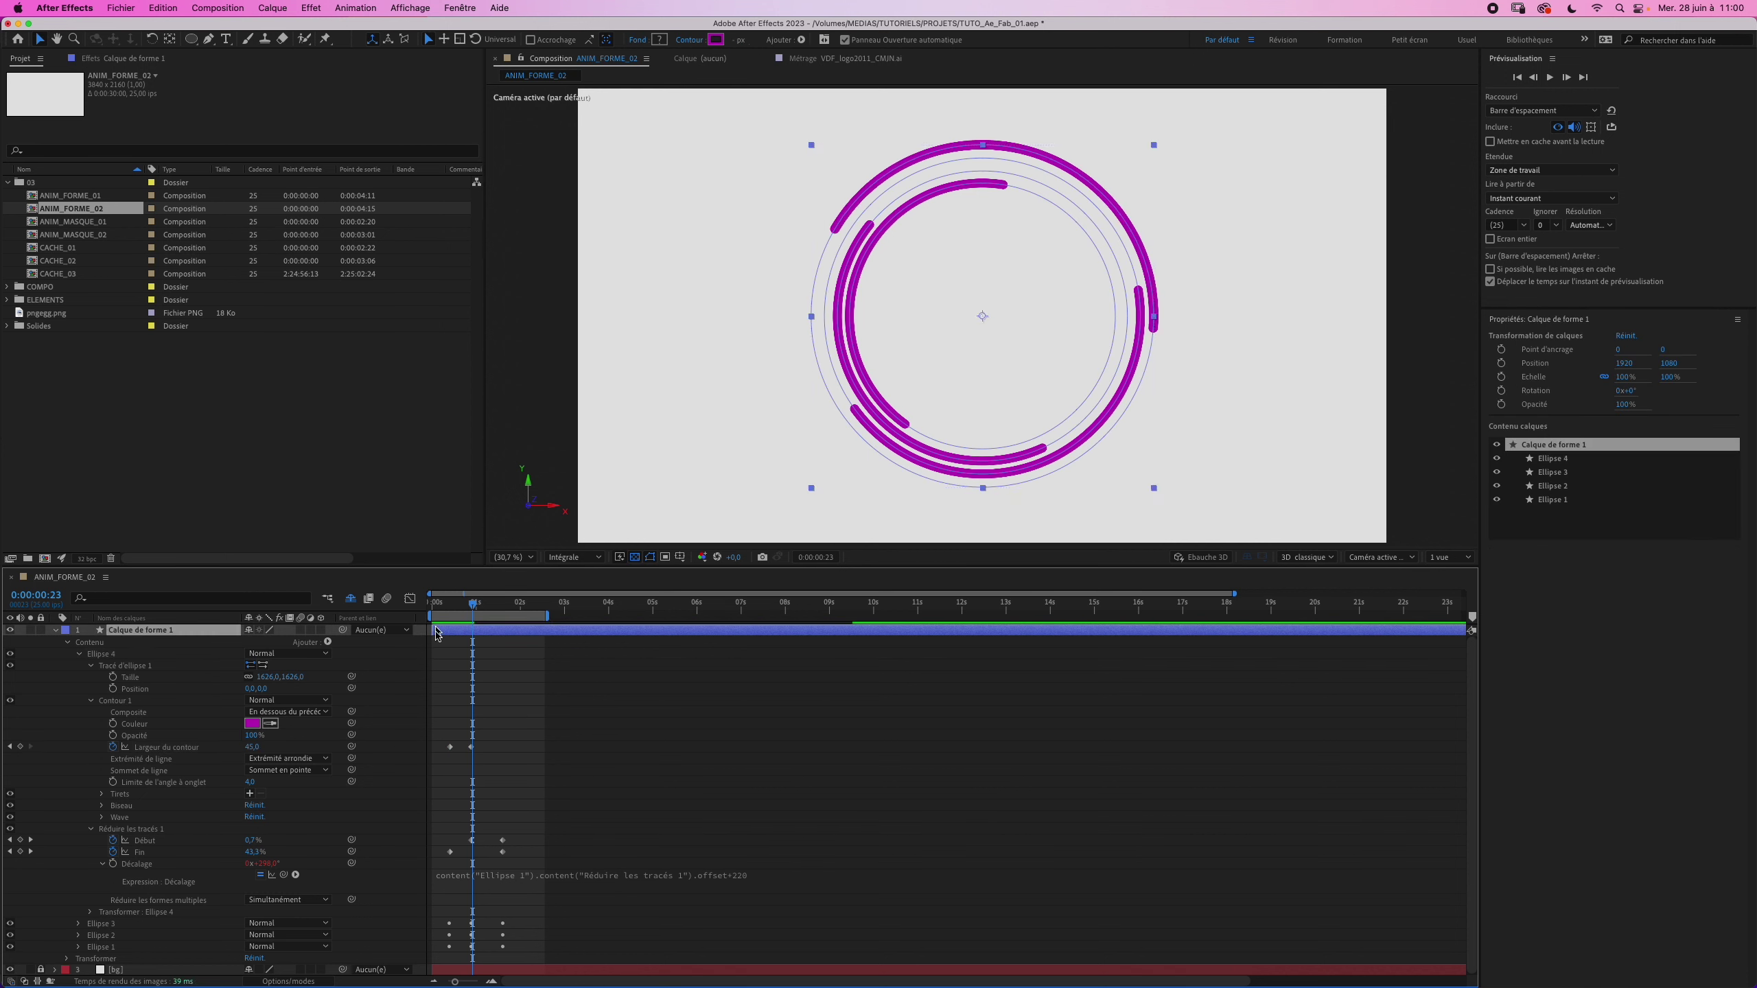
mouse_move(503, 748)
mouse_down()
mouse_move(475, 749)
mouse_move(491, 749)
mouse_up()
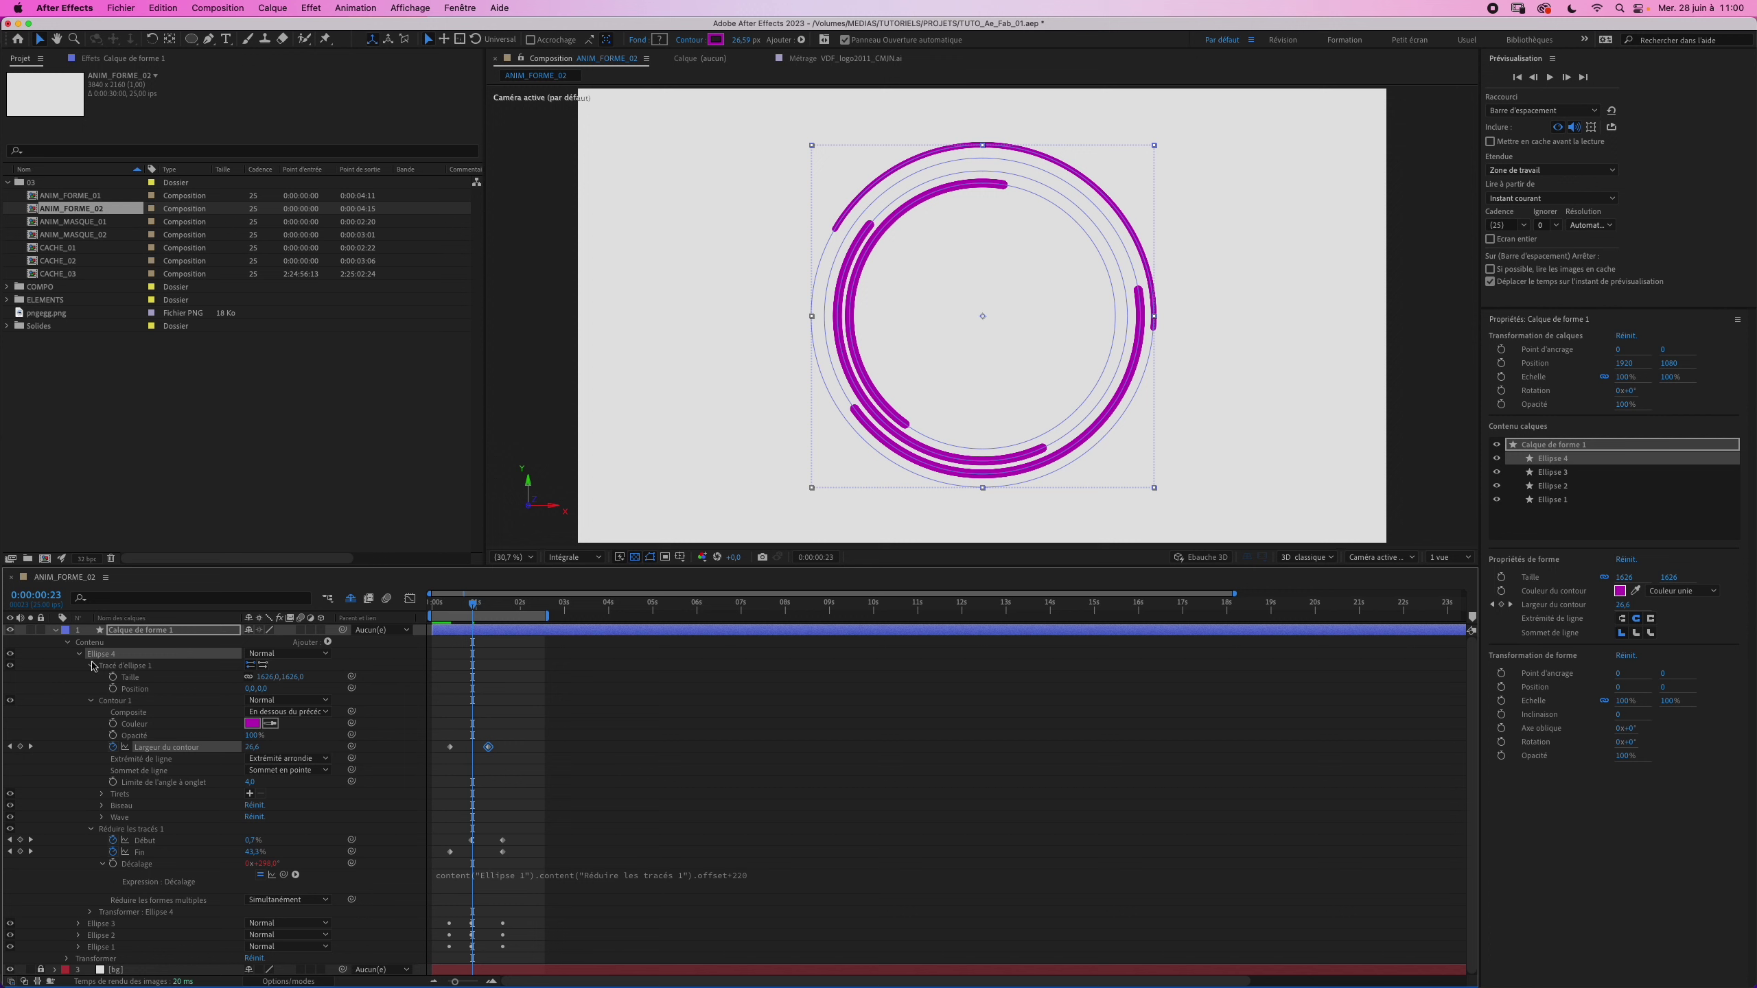
click(91, 700)
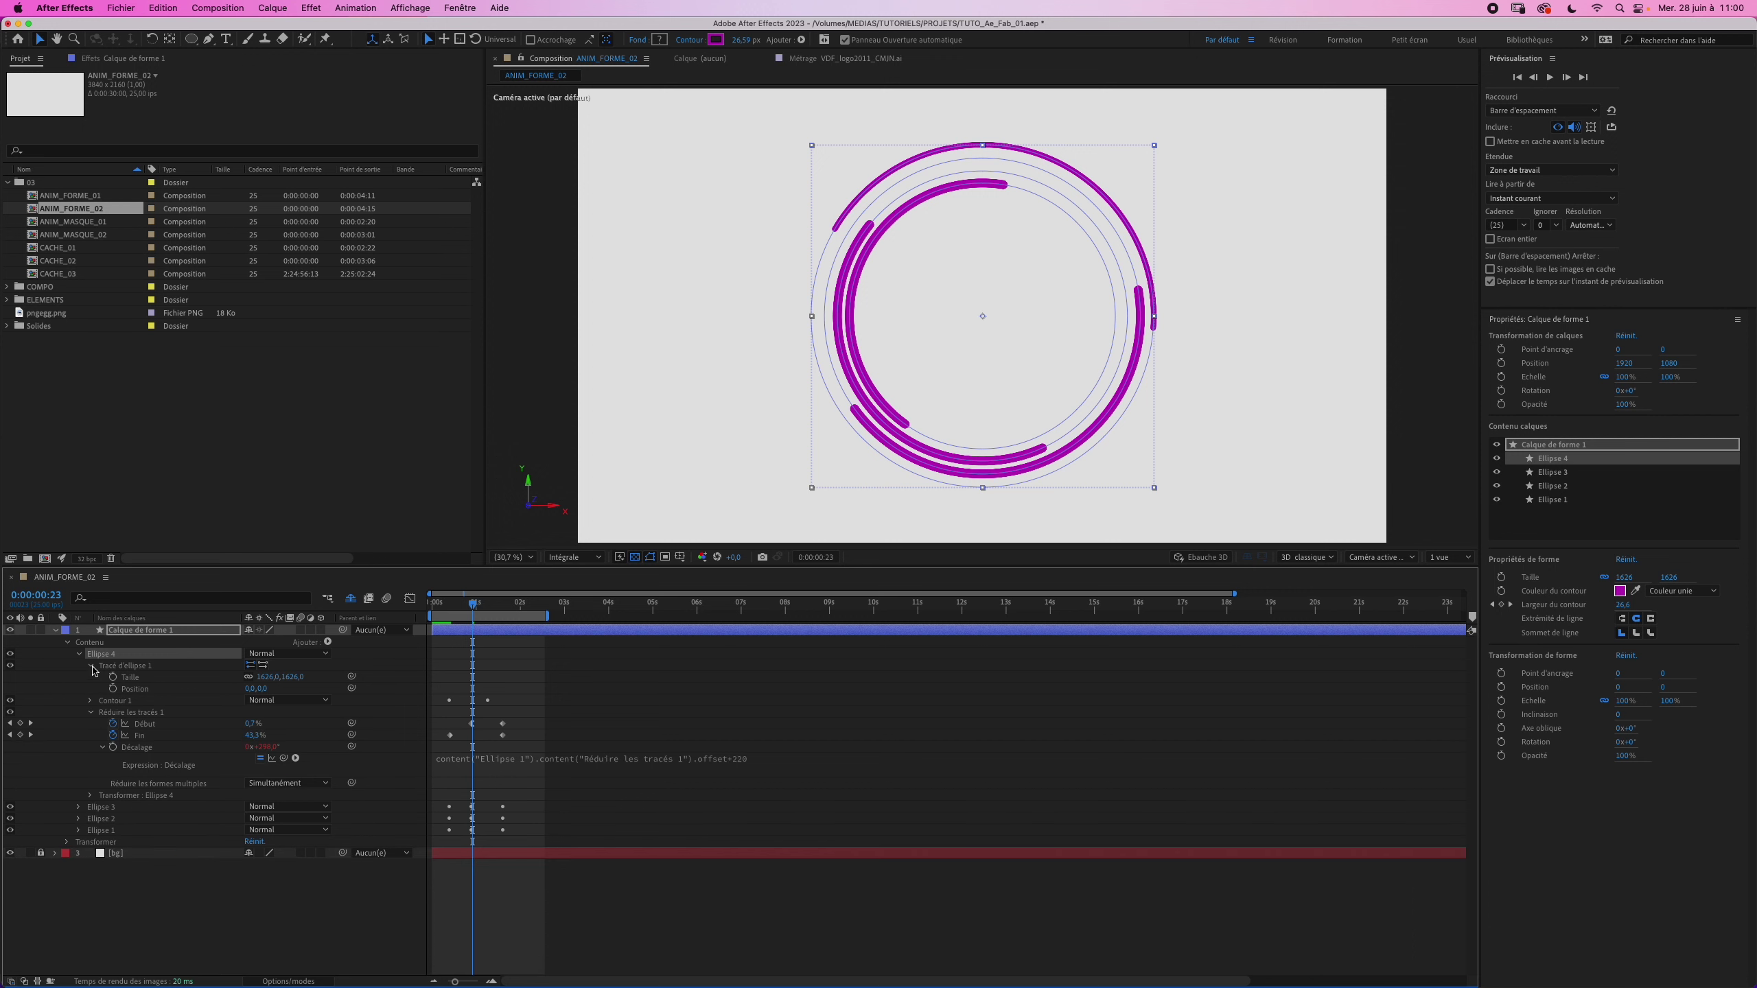
Step: Remove the Début keyframes from Ellipse 4's Réduire les tracés 1, holding Début at 0 %
click(90, 665)
click(147, 701)
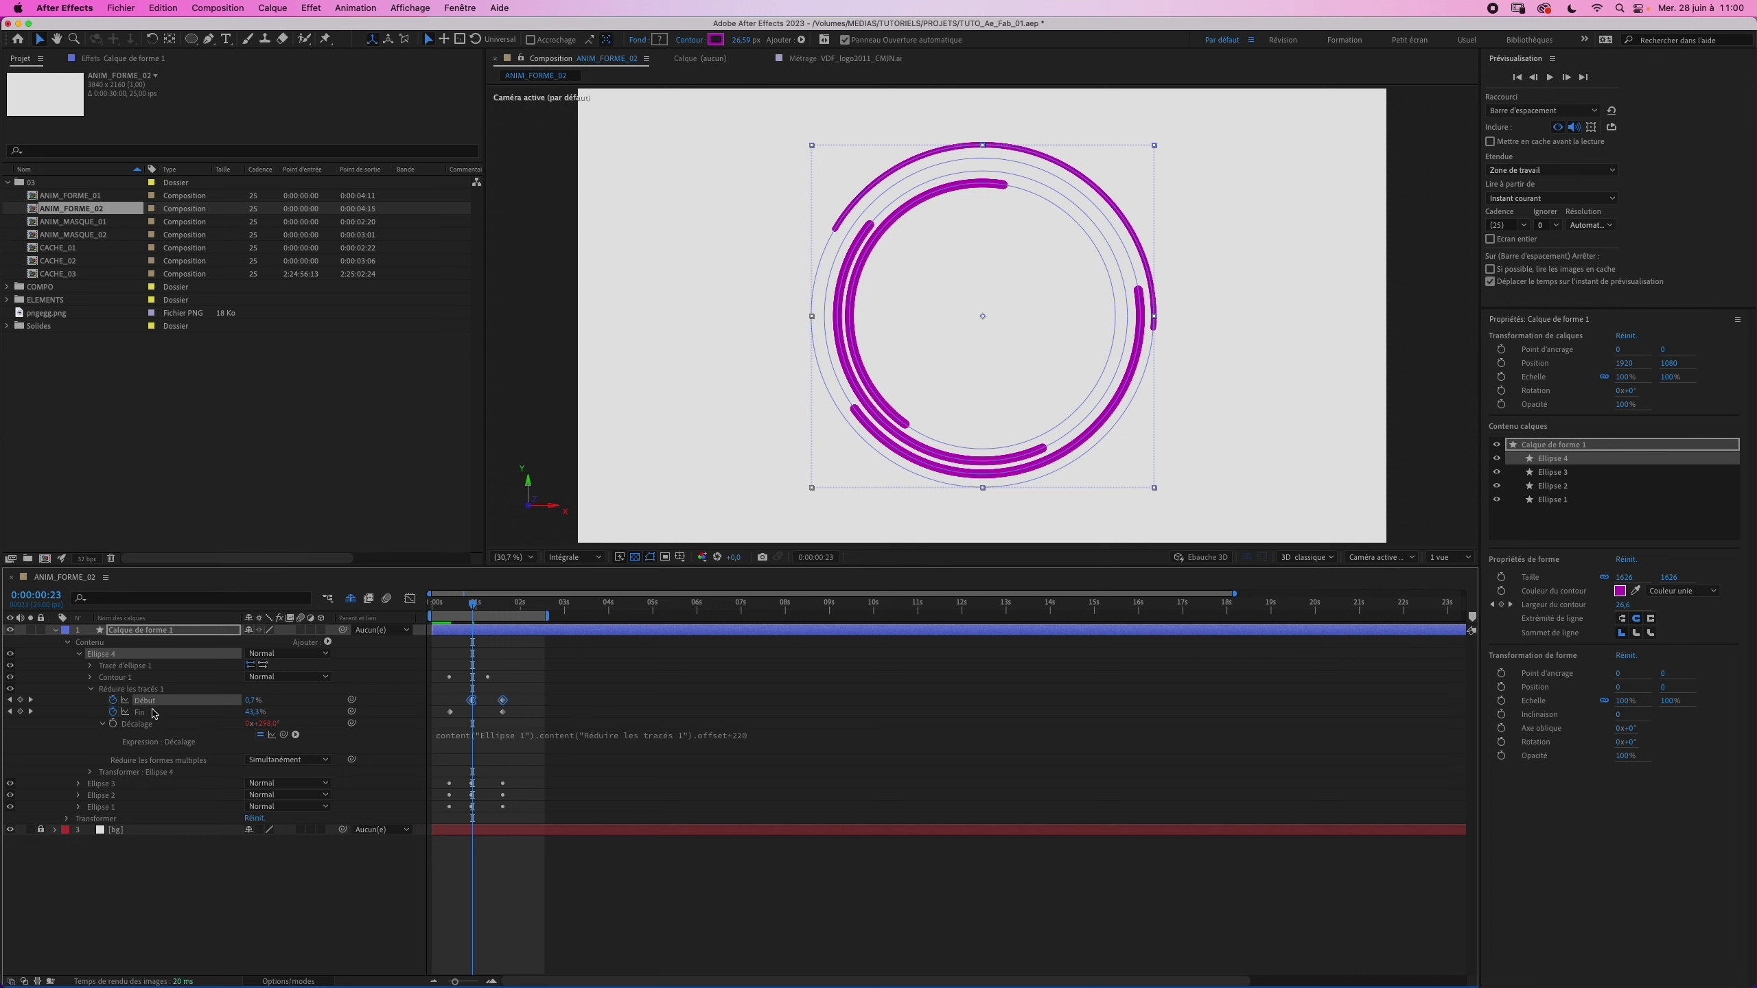
key(Page_Up)
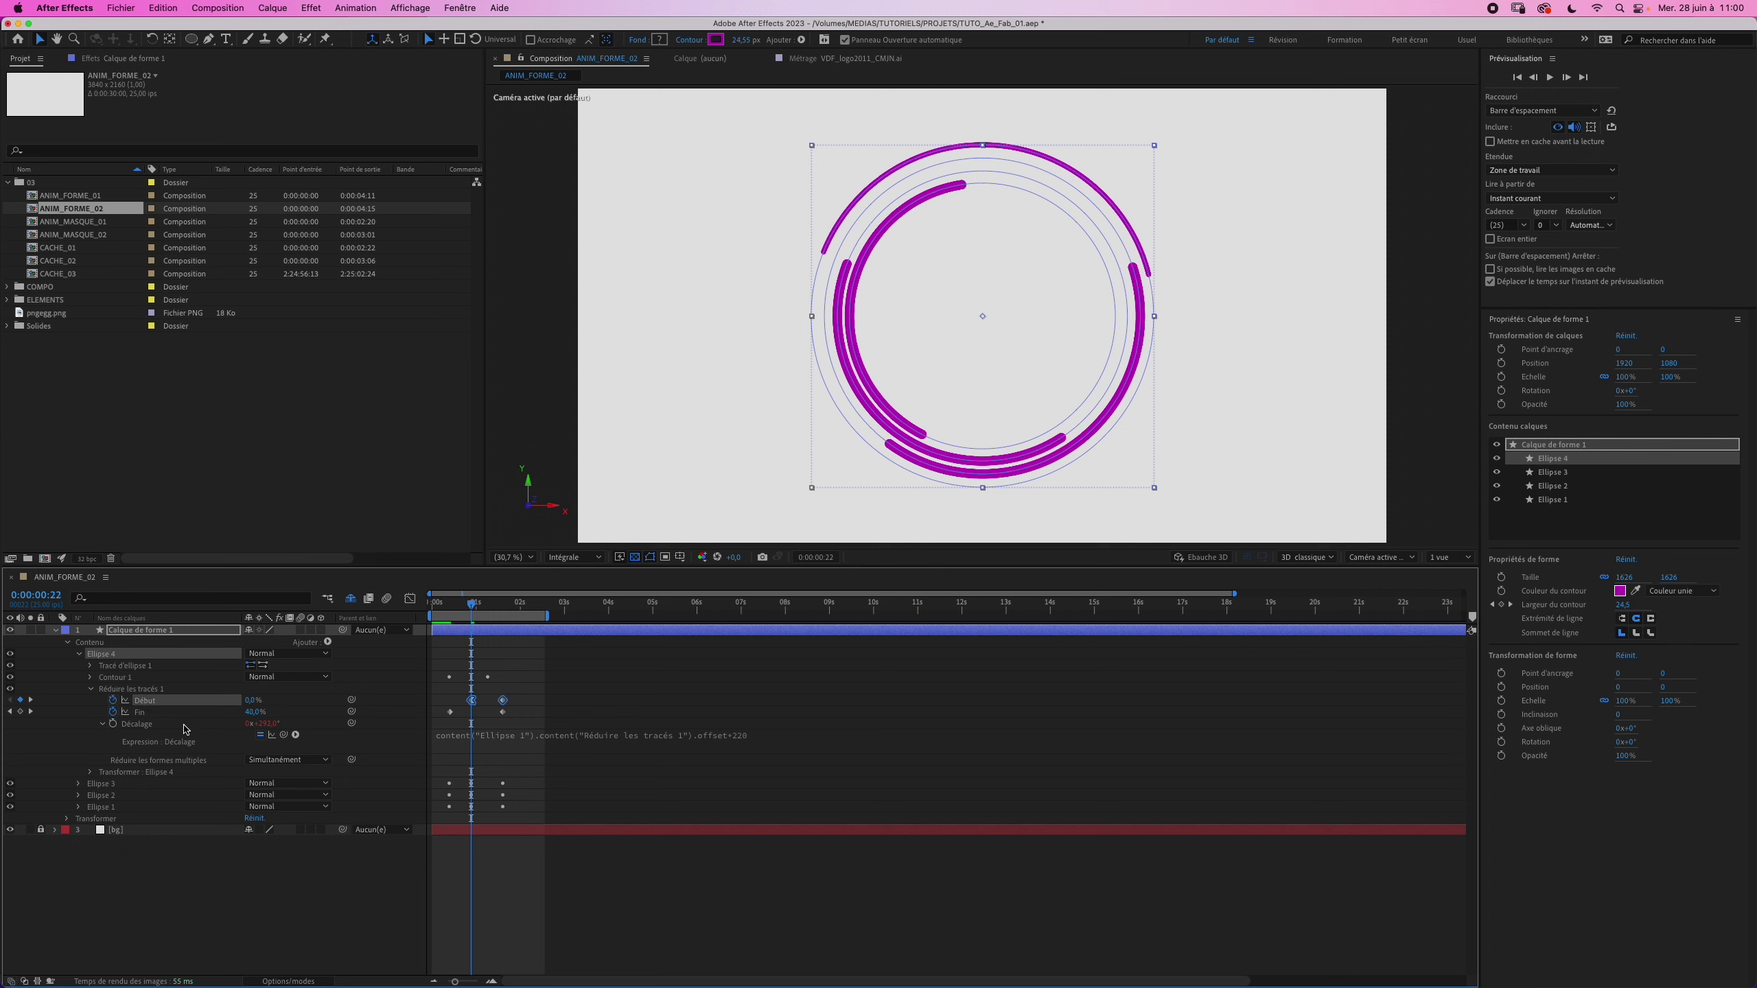
click(113, 701)
Step: Apply Lissage à l'approche to Ellipse 4's last Fin keyframe and preview the animation
click(501, 711)
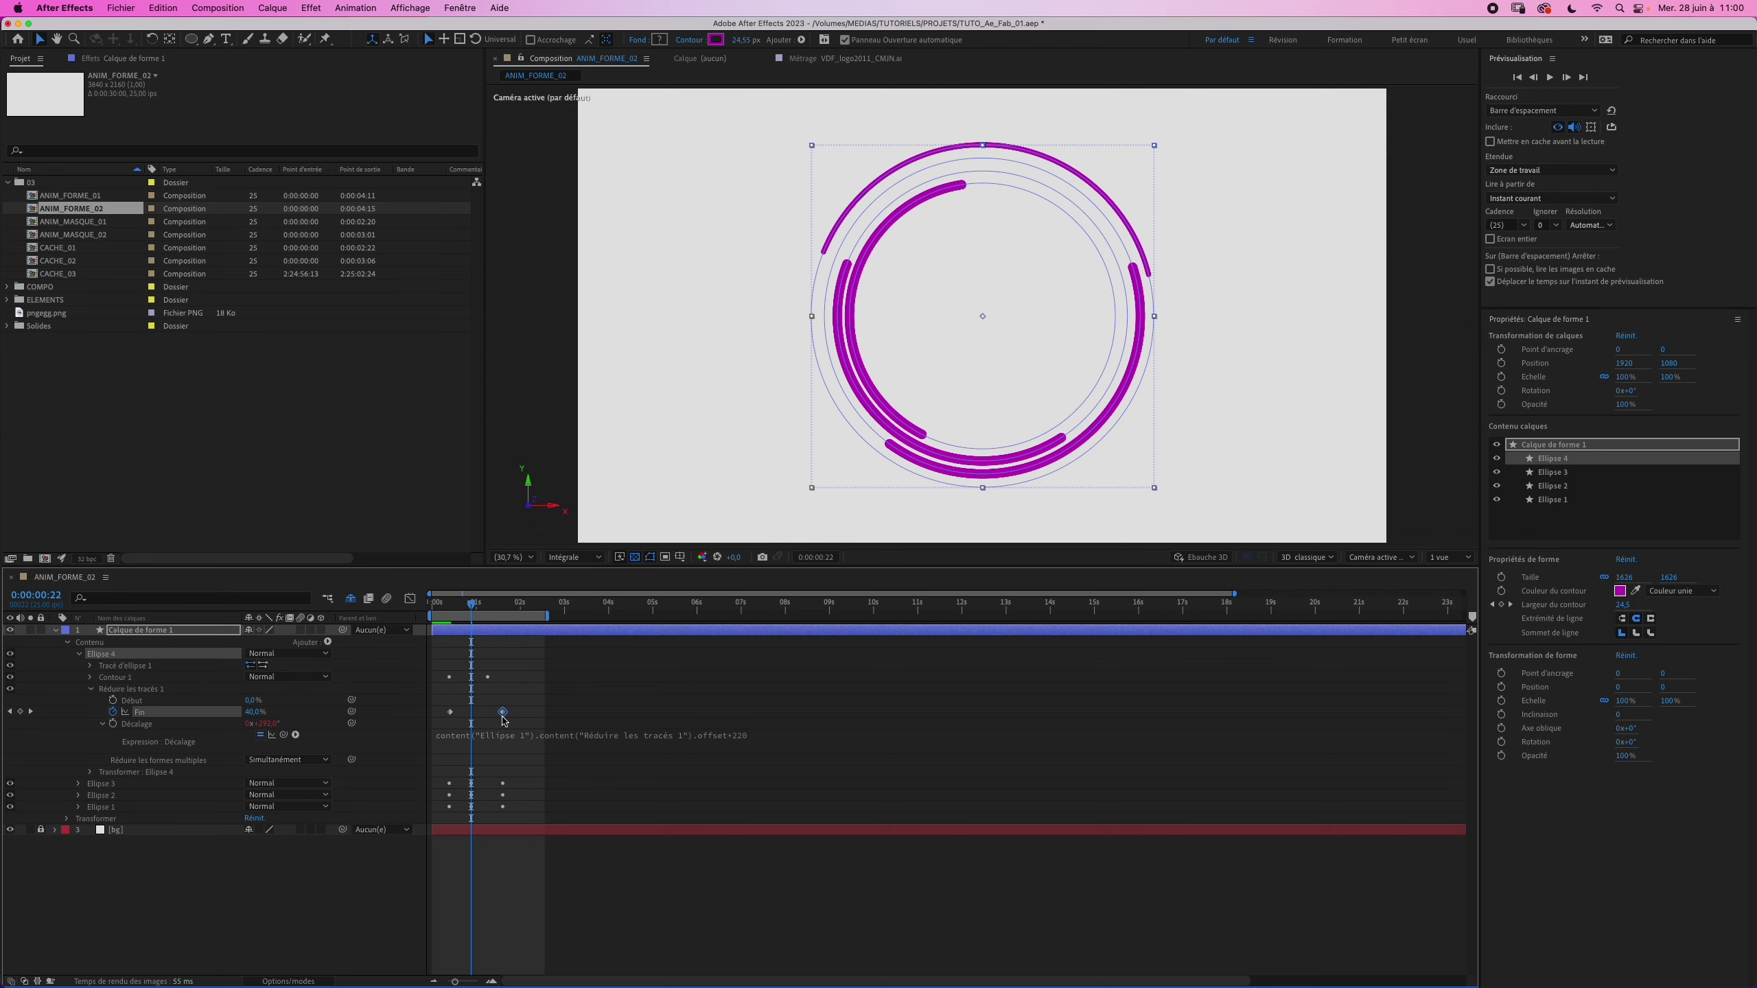
right_click(503, 717)
mouse_move(630, 931)
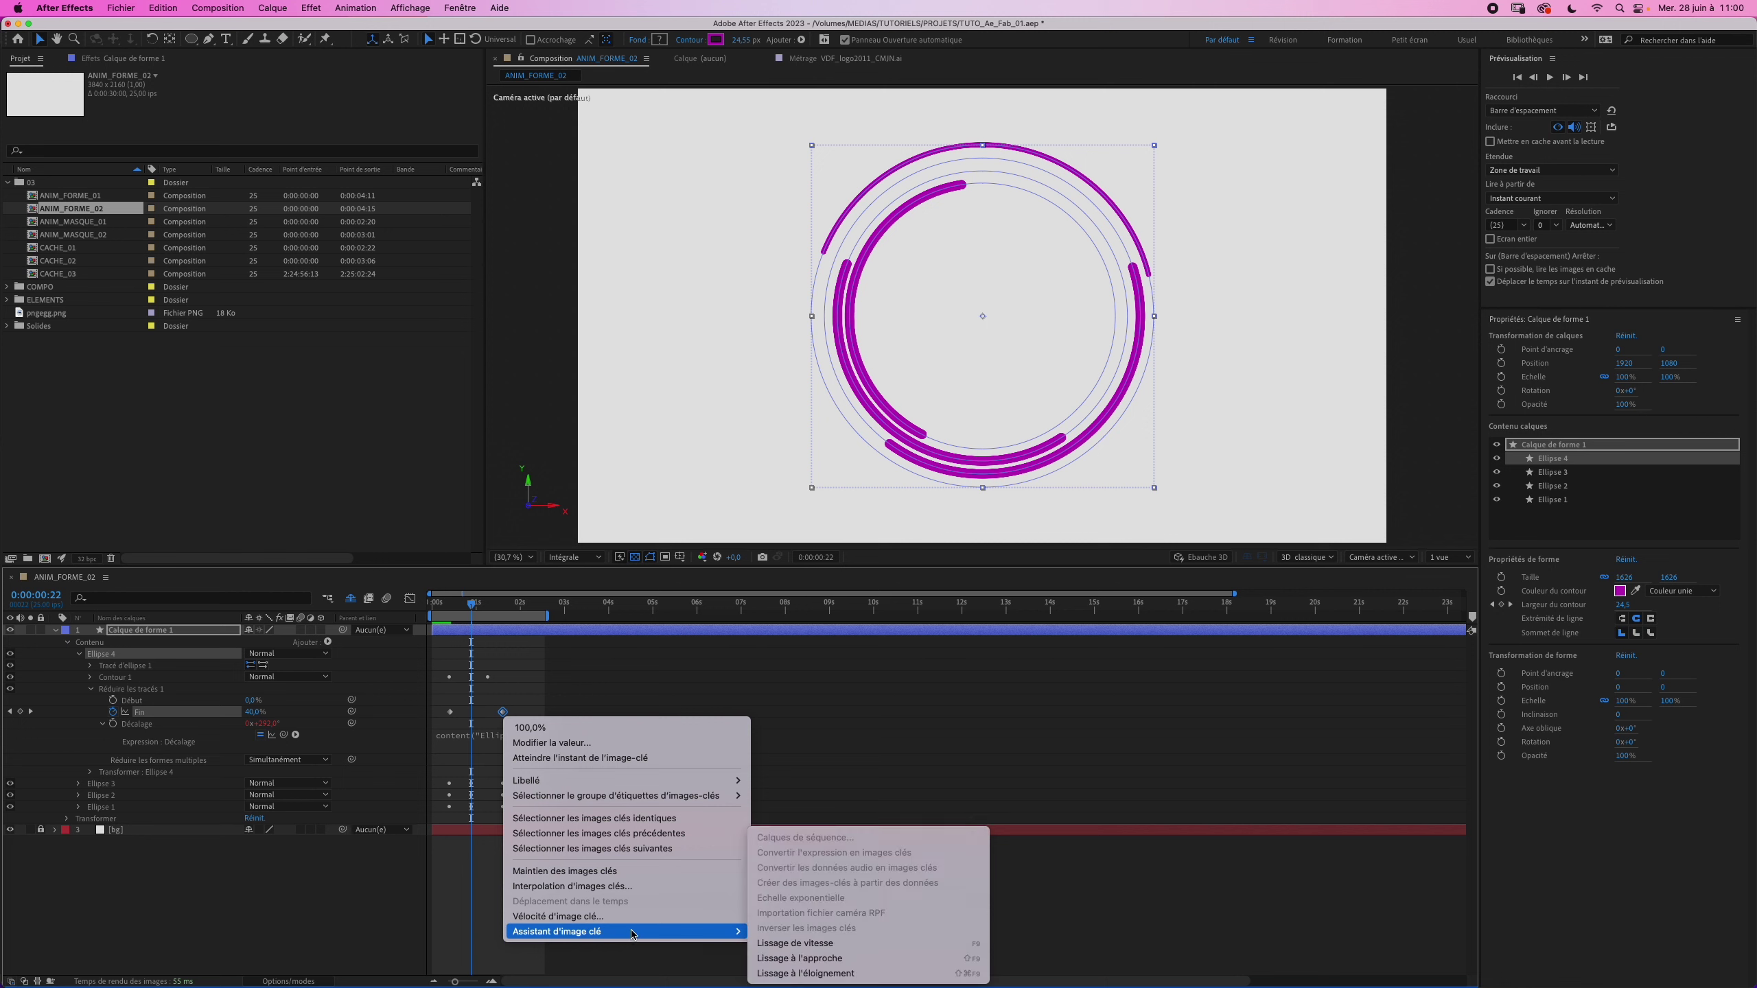
click(800, 960)
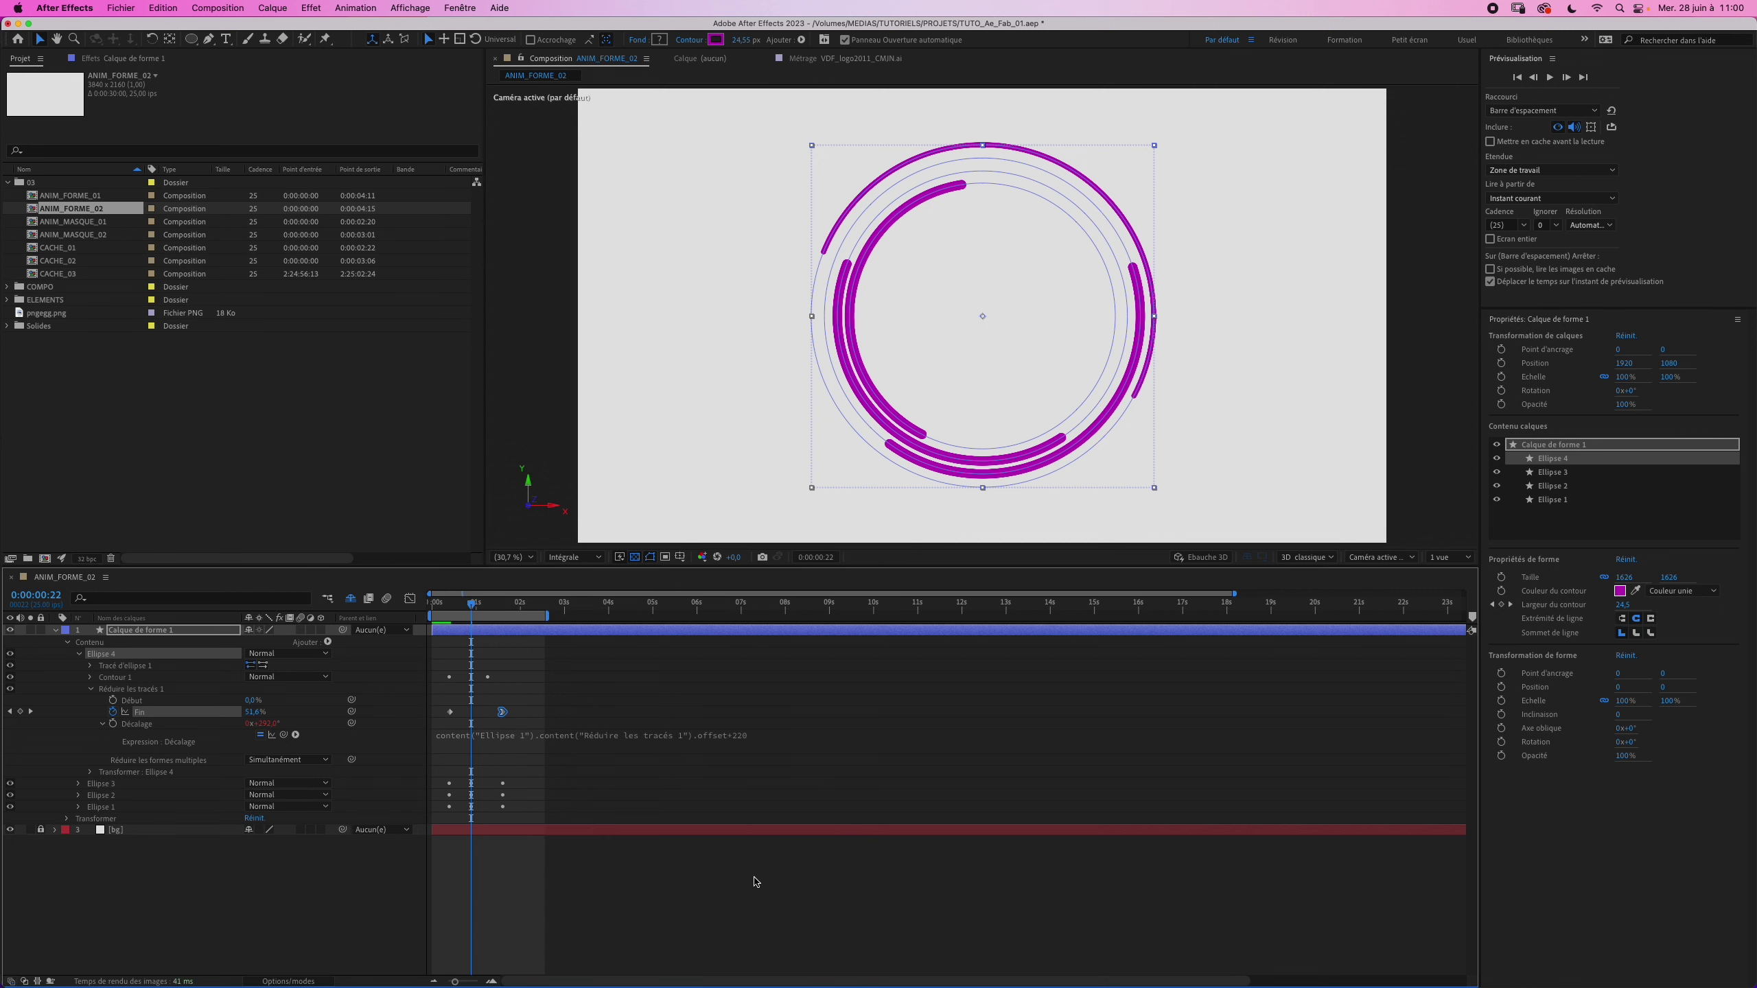
key(space)
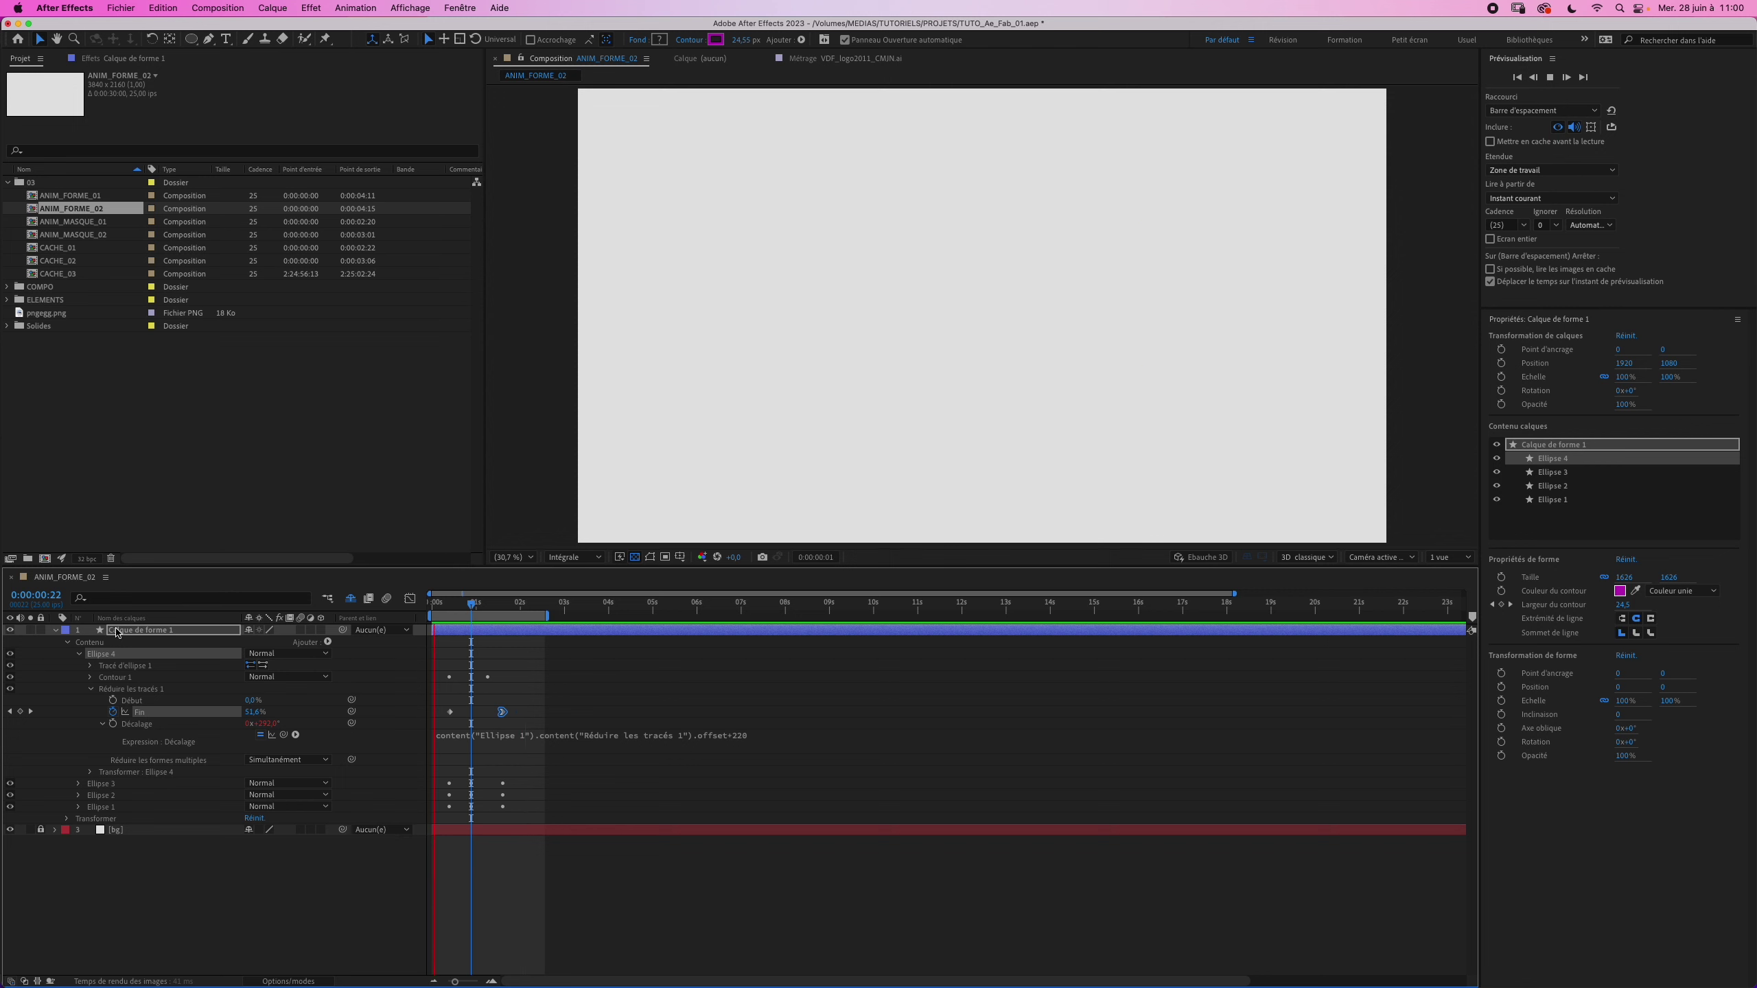
Step: Collapse Ellipse 4 and set the current time to 0:00:02:00 with the layer controls hidden
click(78, 654)
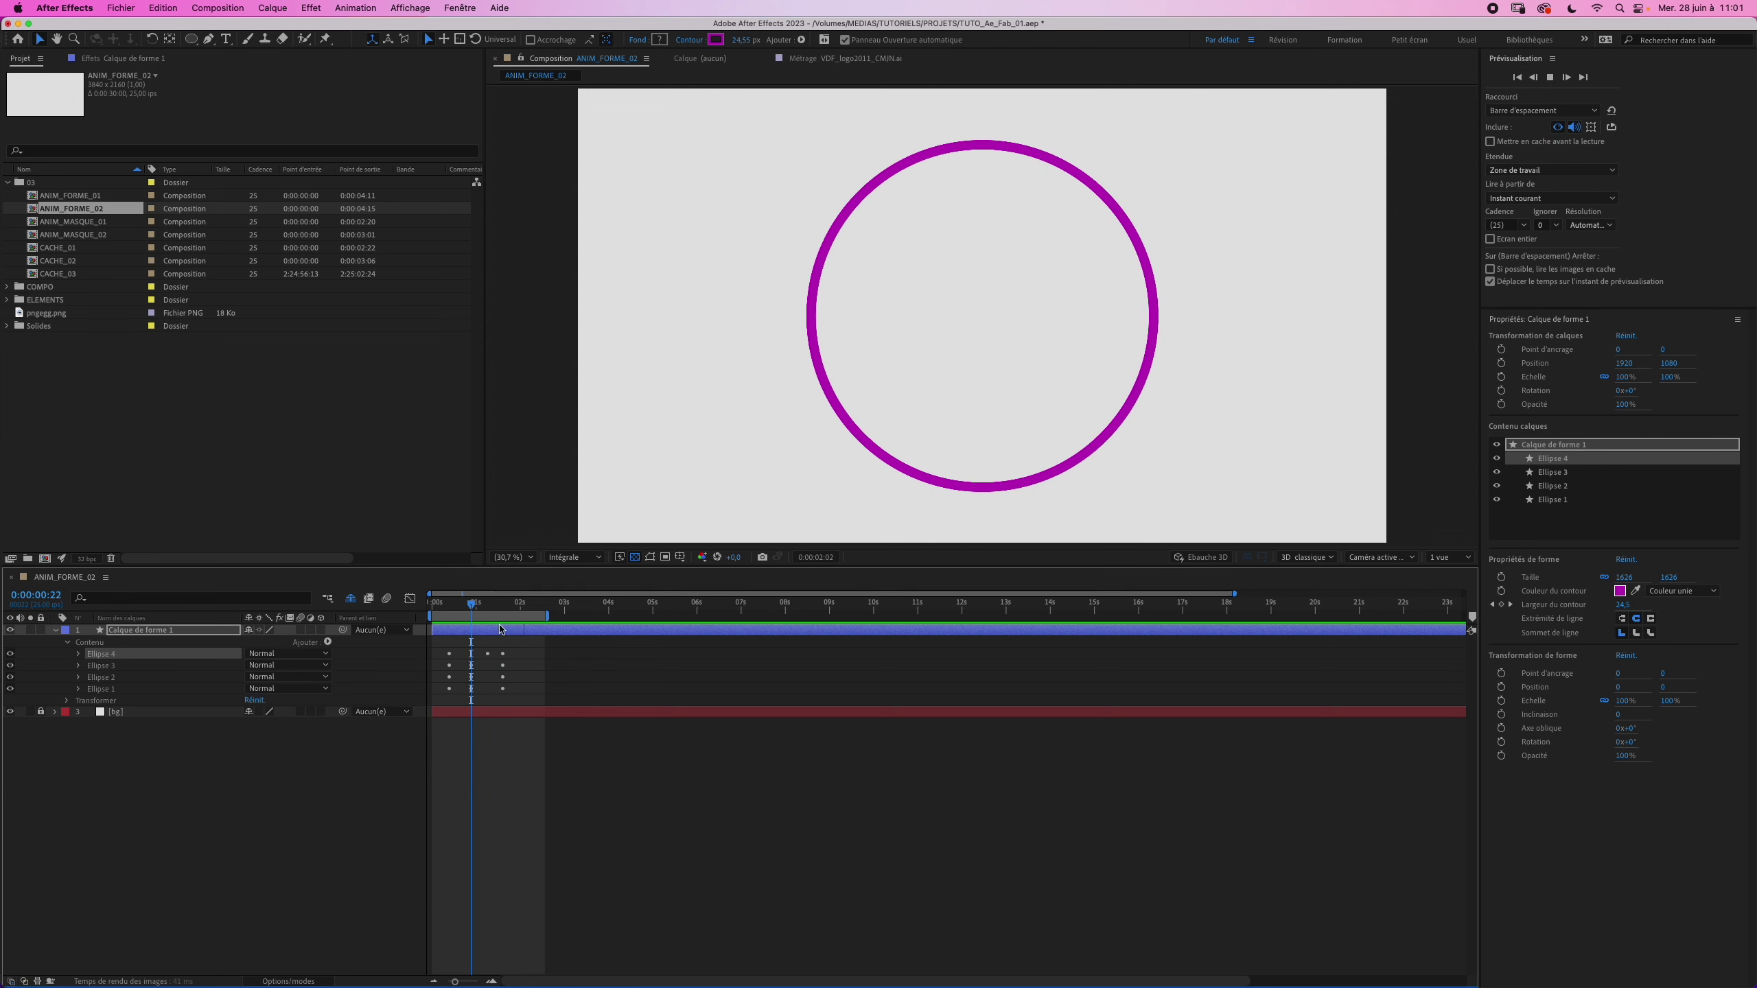
drag(505, 609, 518, 609)
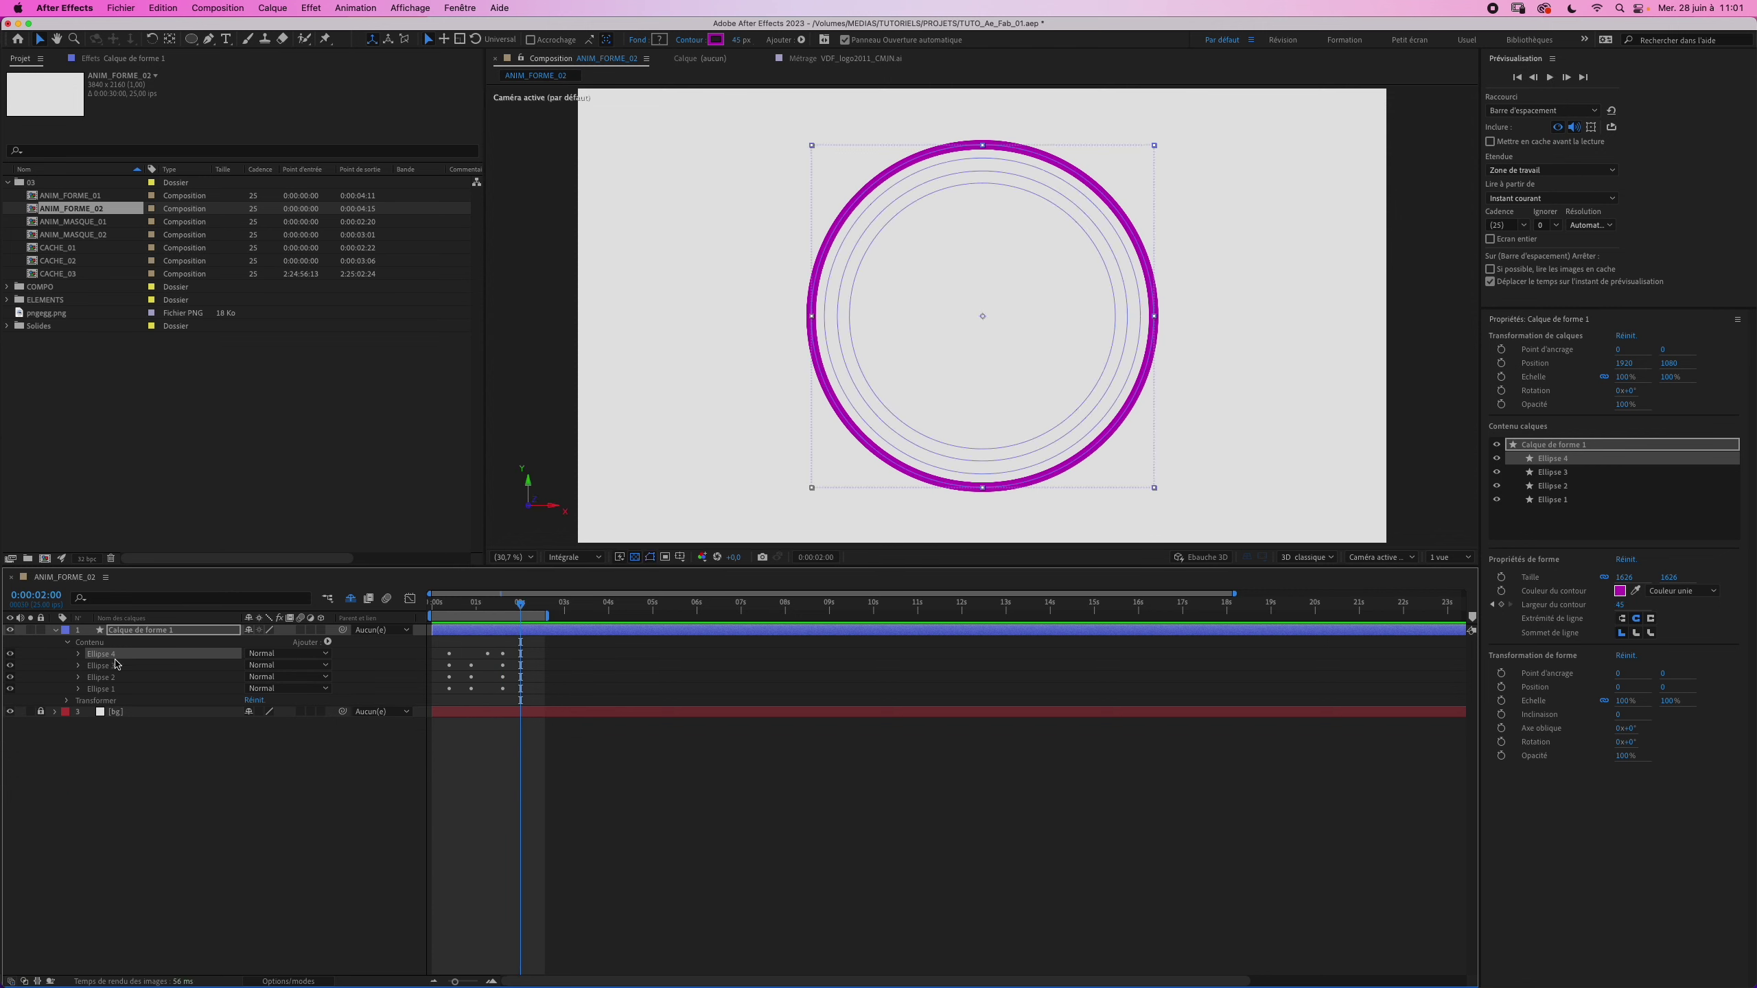
key(super+shift+h)
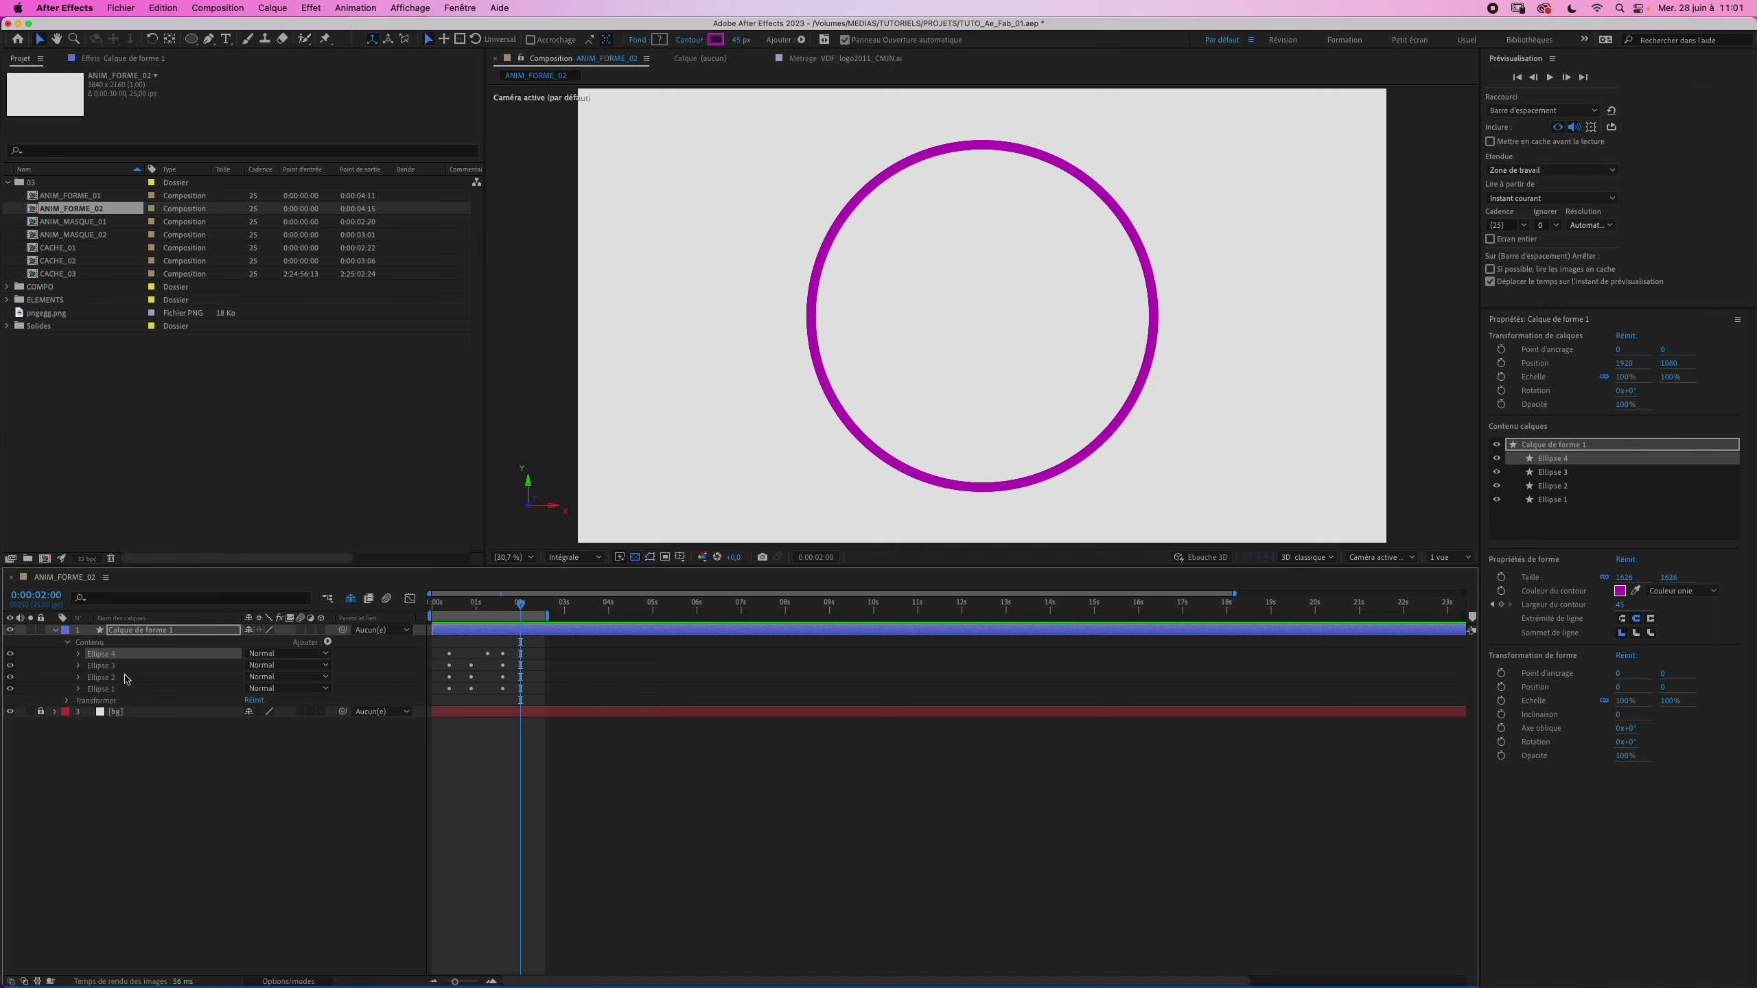
Step: Add an empty group named CERCLE to the shape layer's Contenu and move all four ellipses into it
click(104, 644)
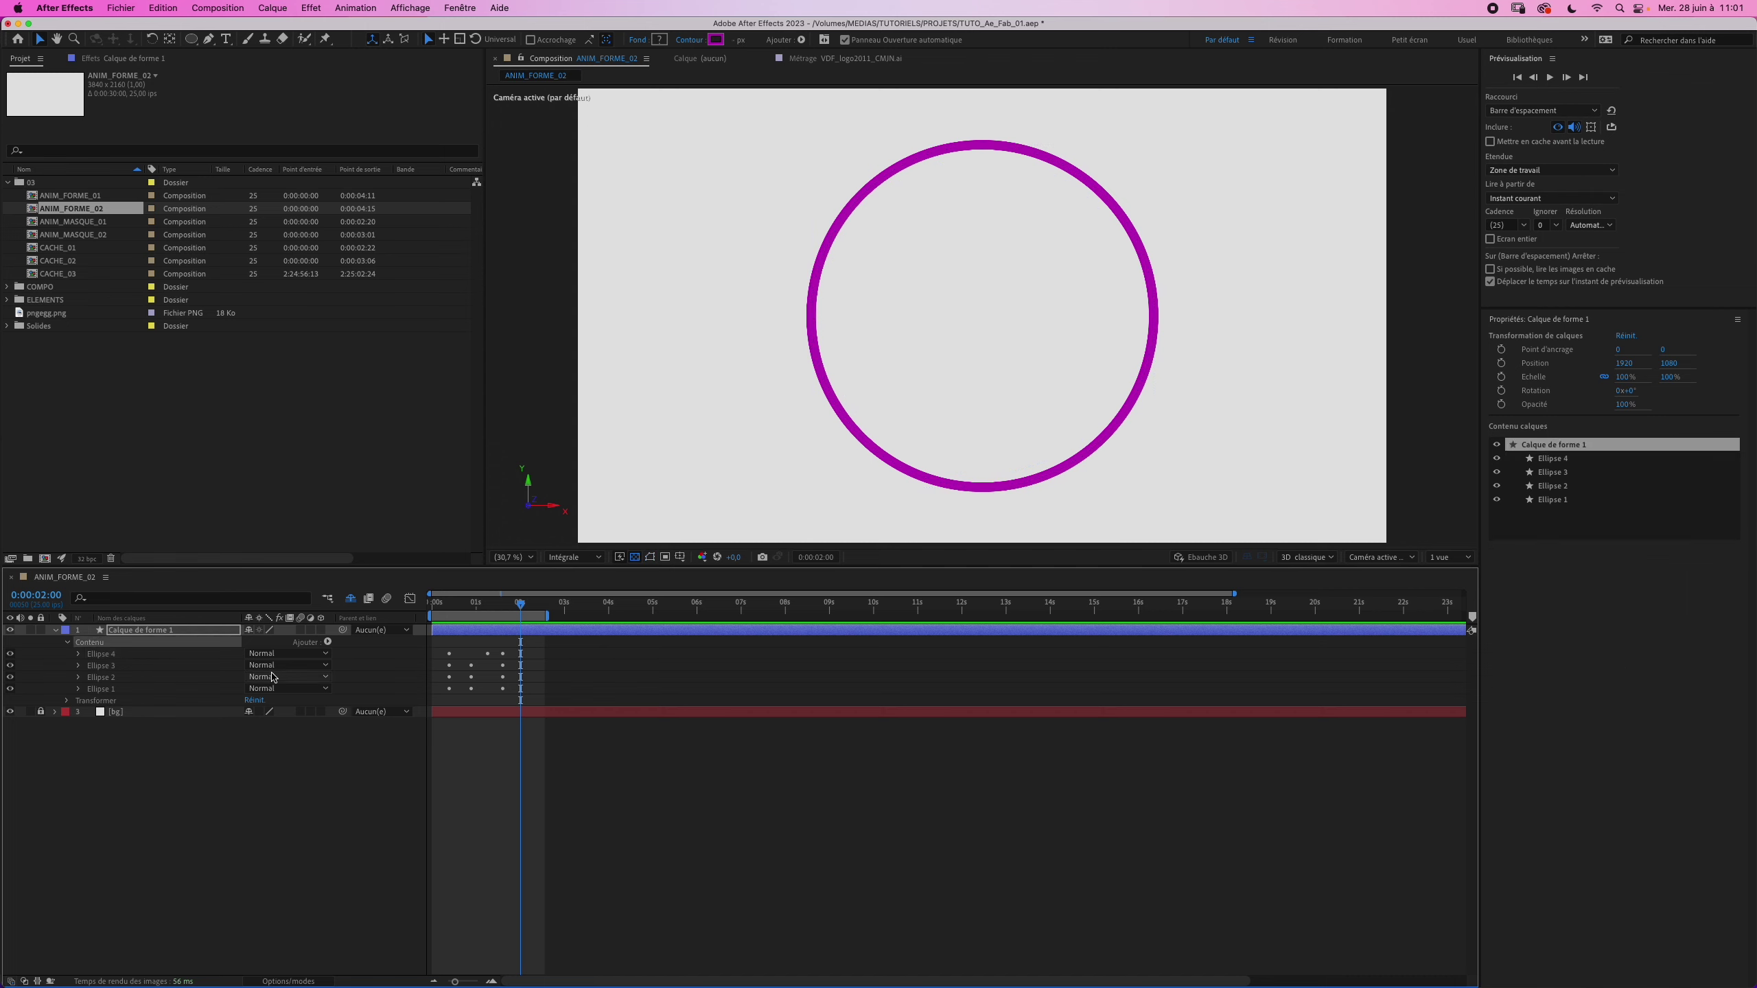
click(328, 642)
click(350, 655)
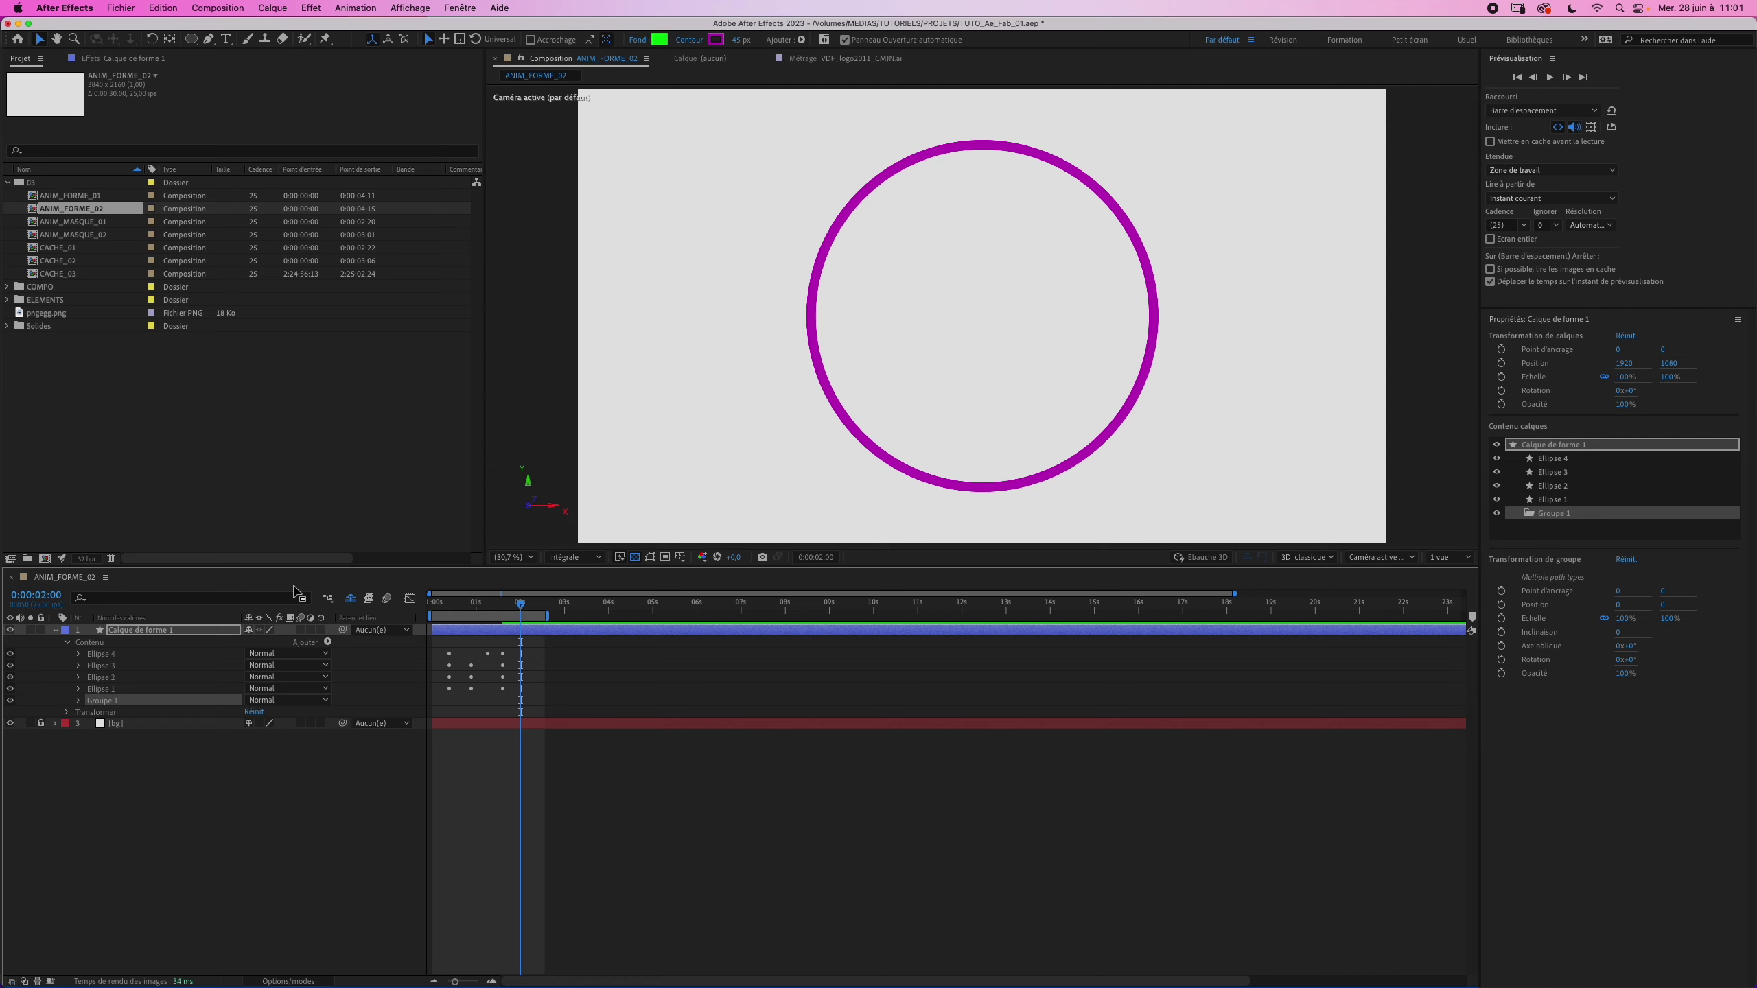
key(Return)
text(cERCL)
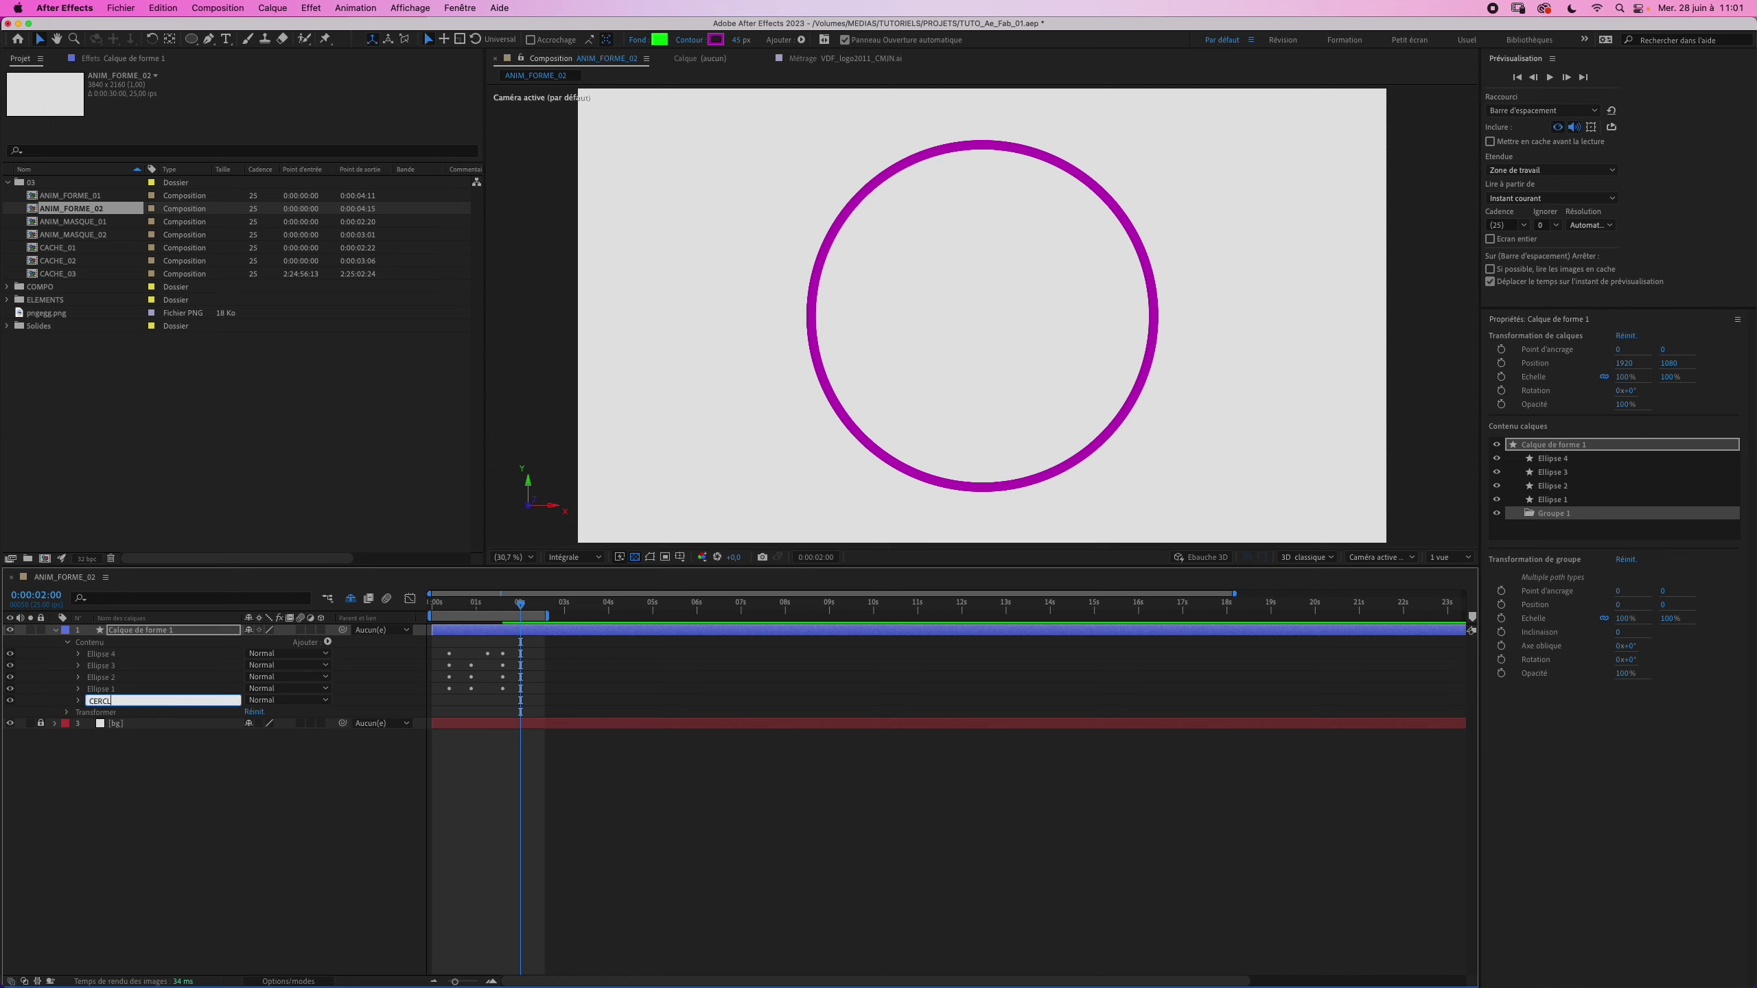
text(E)
key(Return)
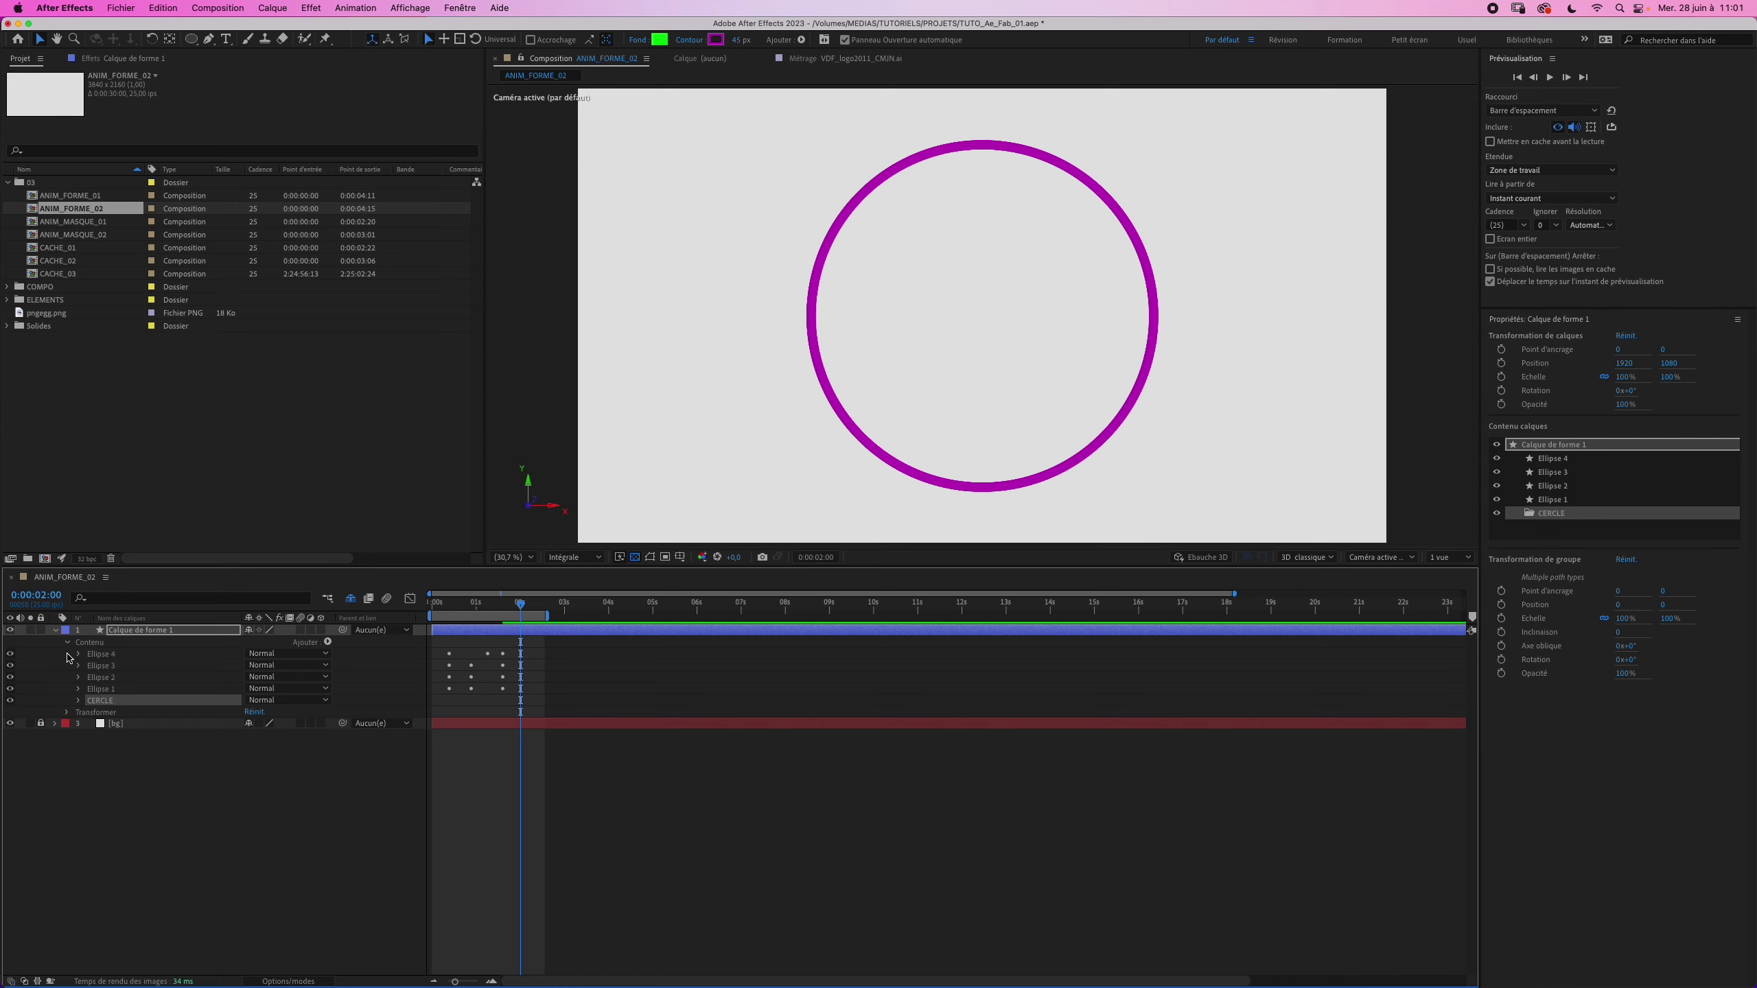
drag(67, 657, 107, 702)
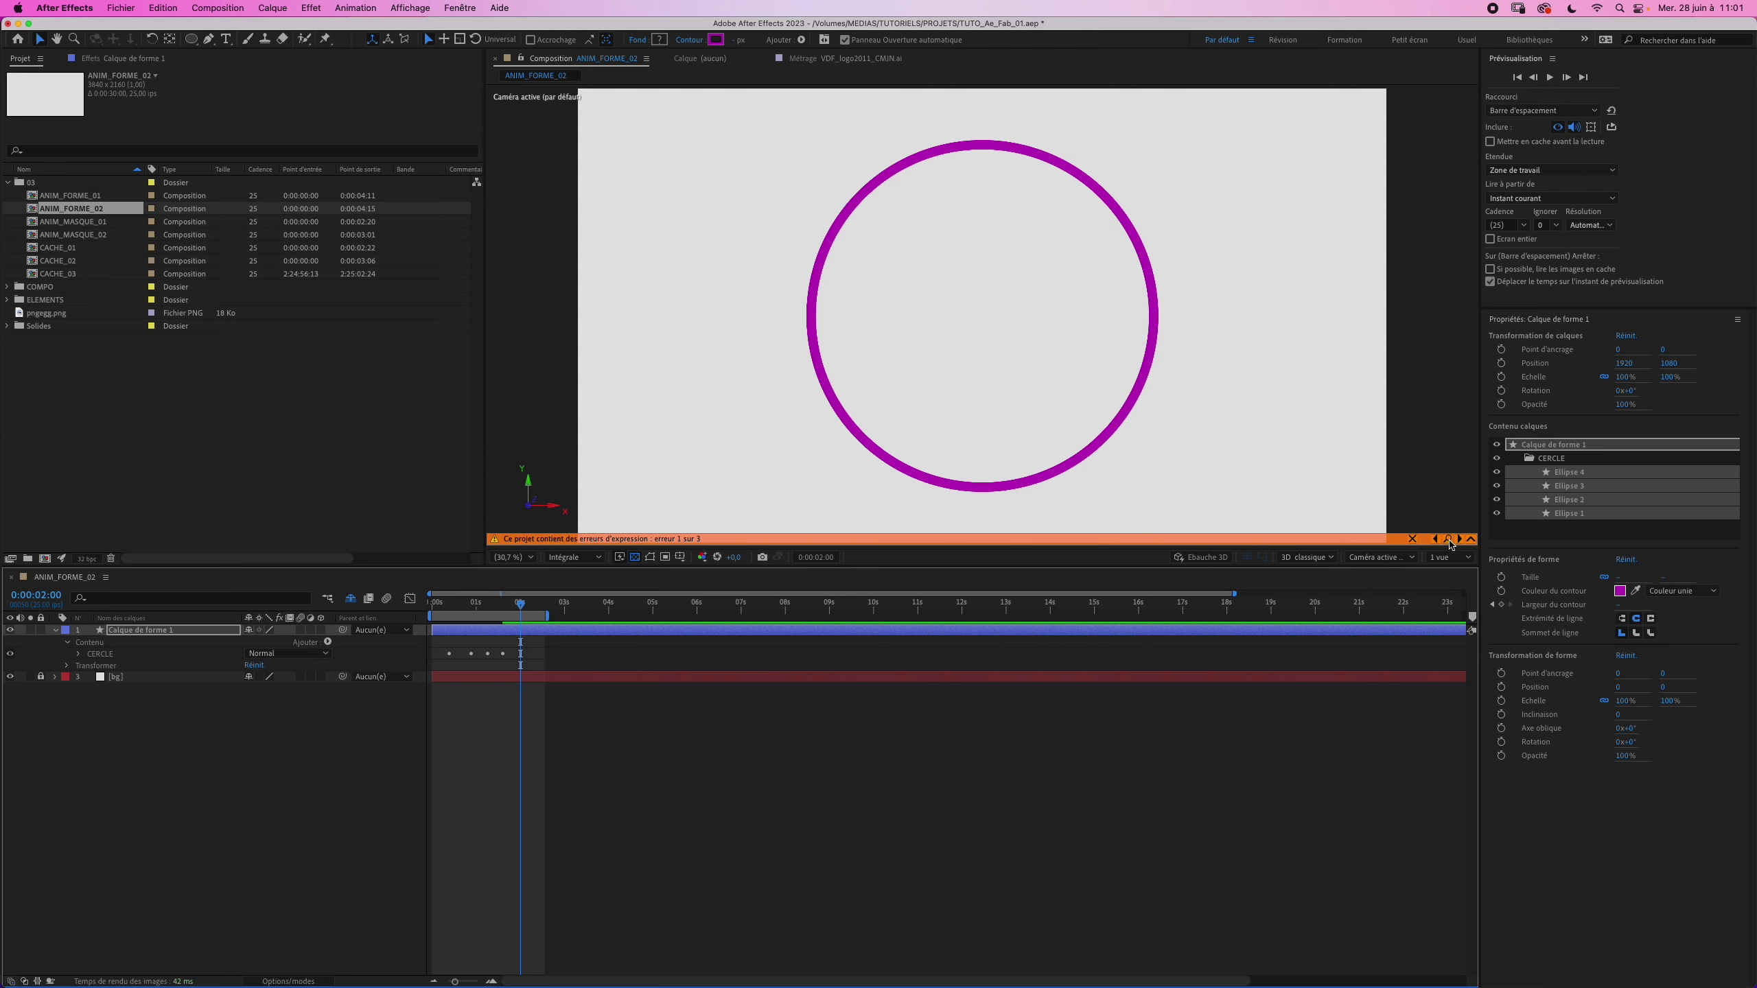
Step: Reveal the first expression error and clear the broken expression from Ellipse 2's Décalage
click(1448, 540)
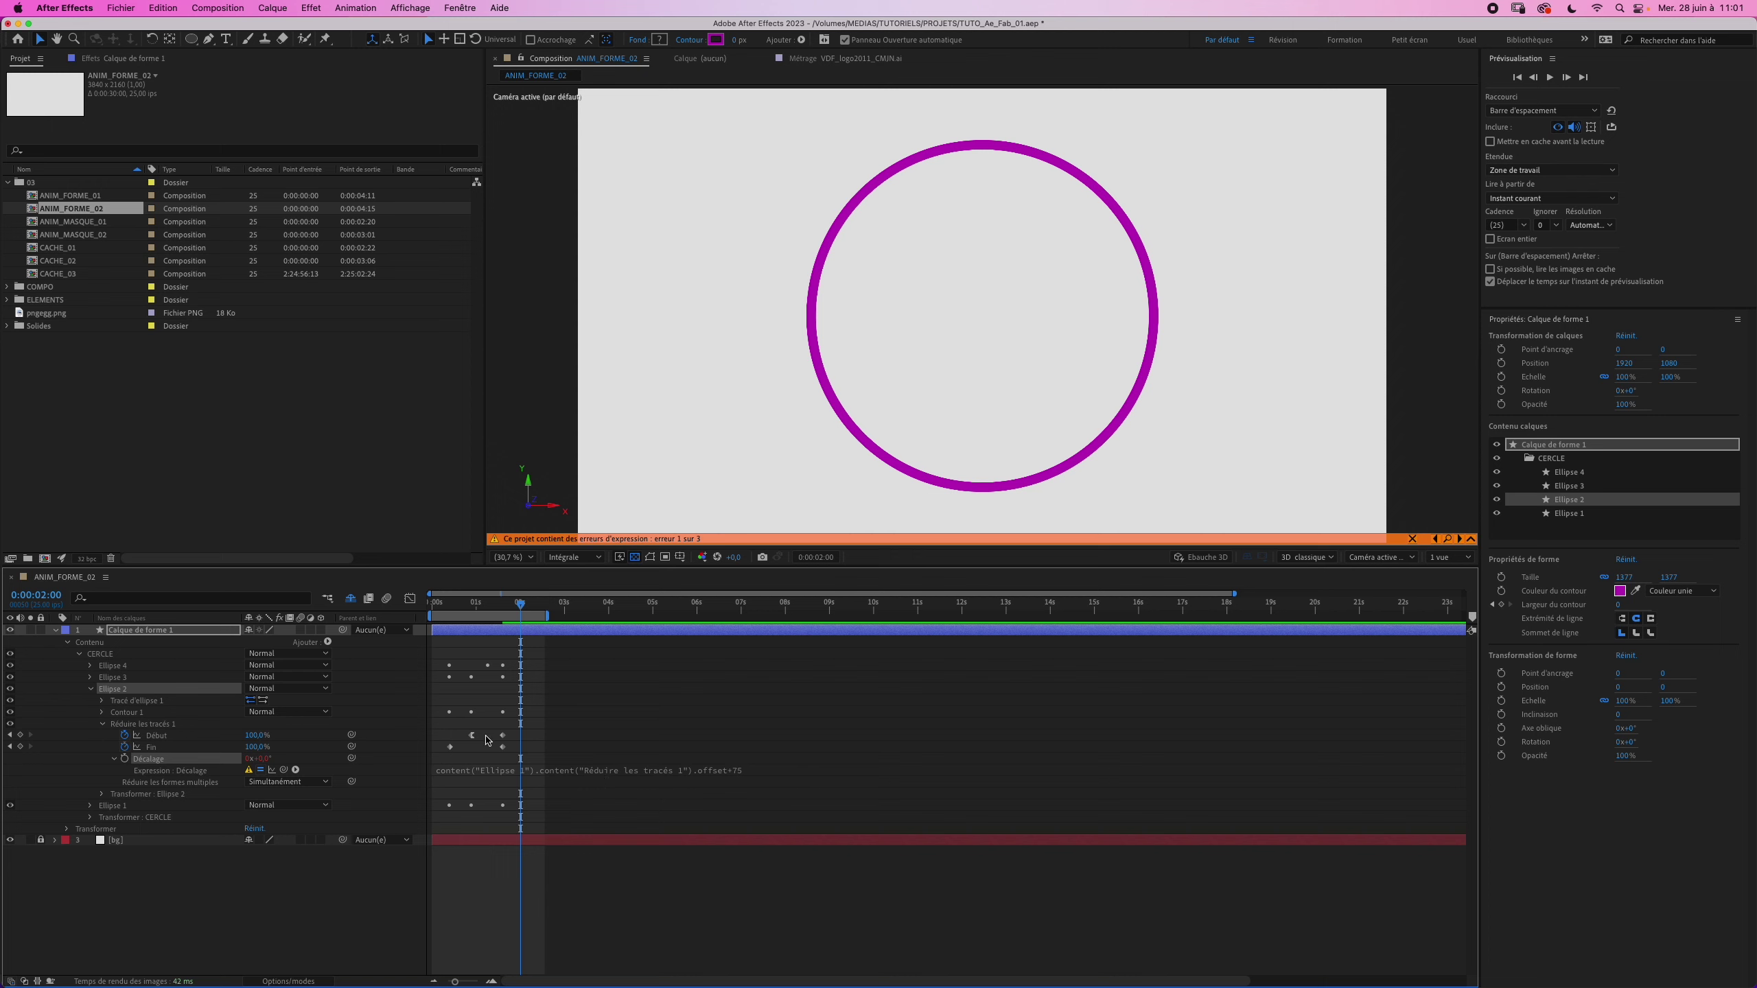
click(462, 773)
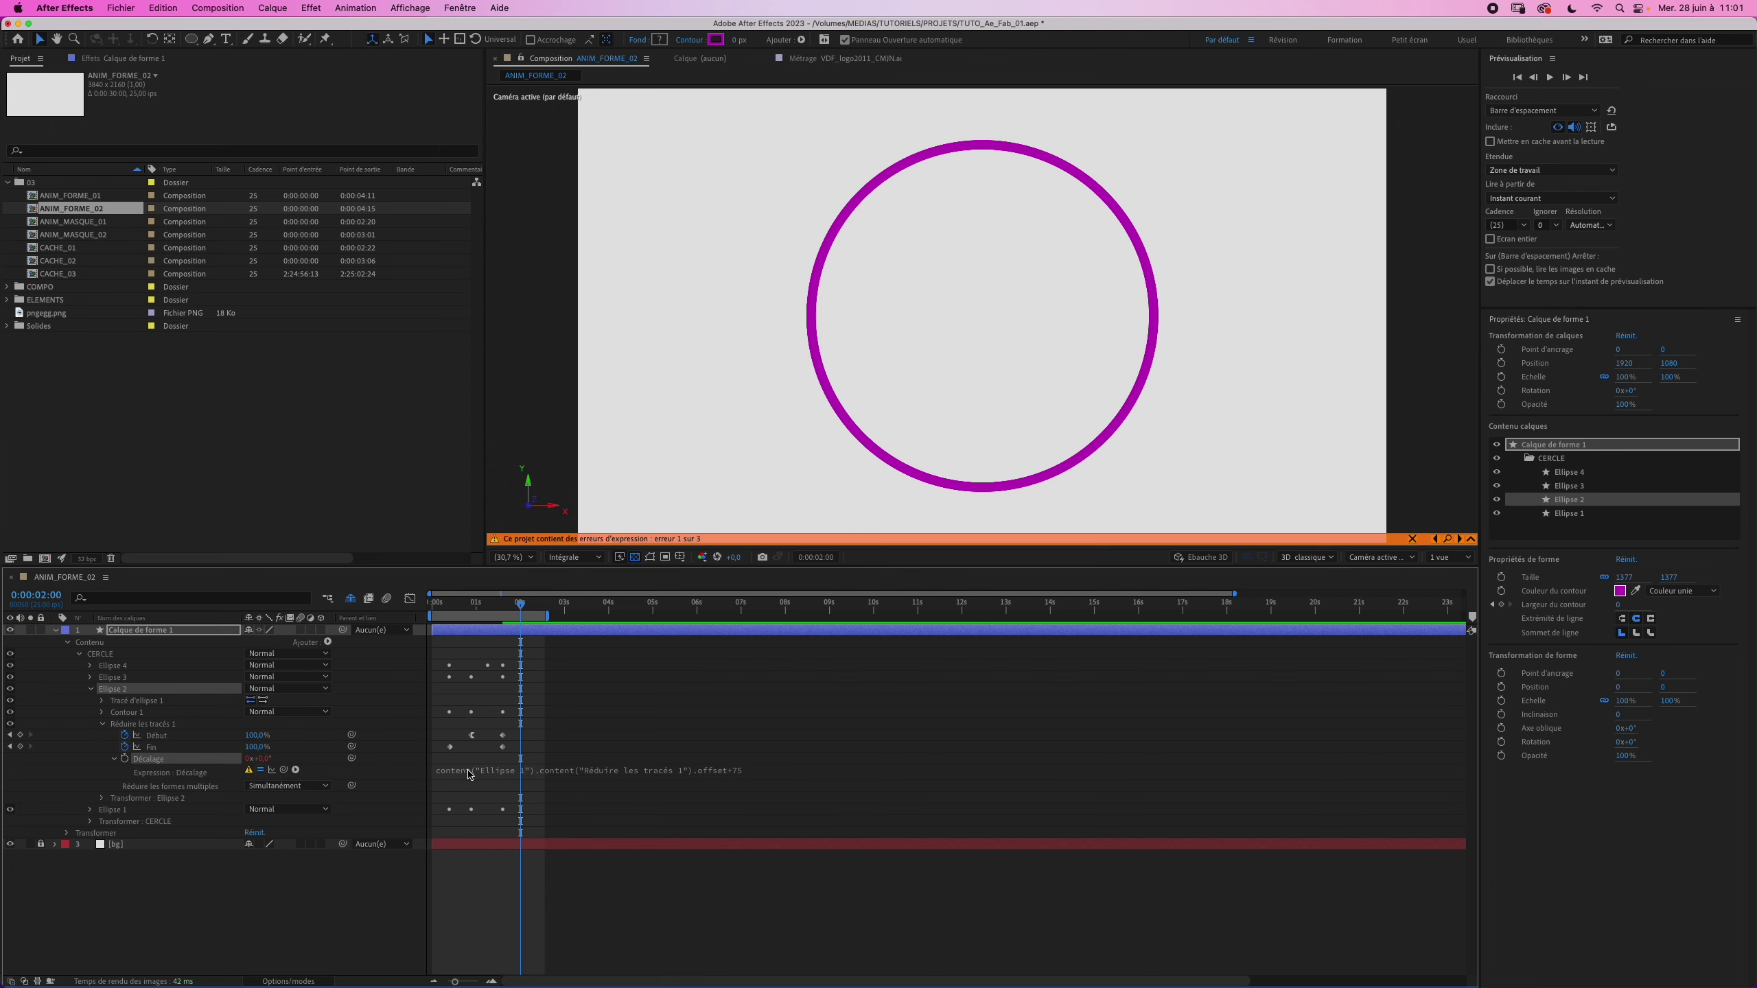
click(468, 773)
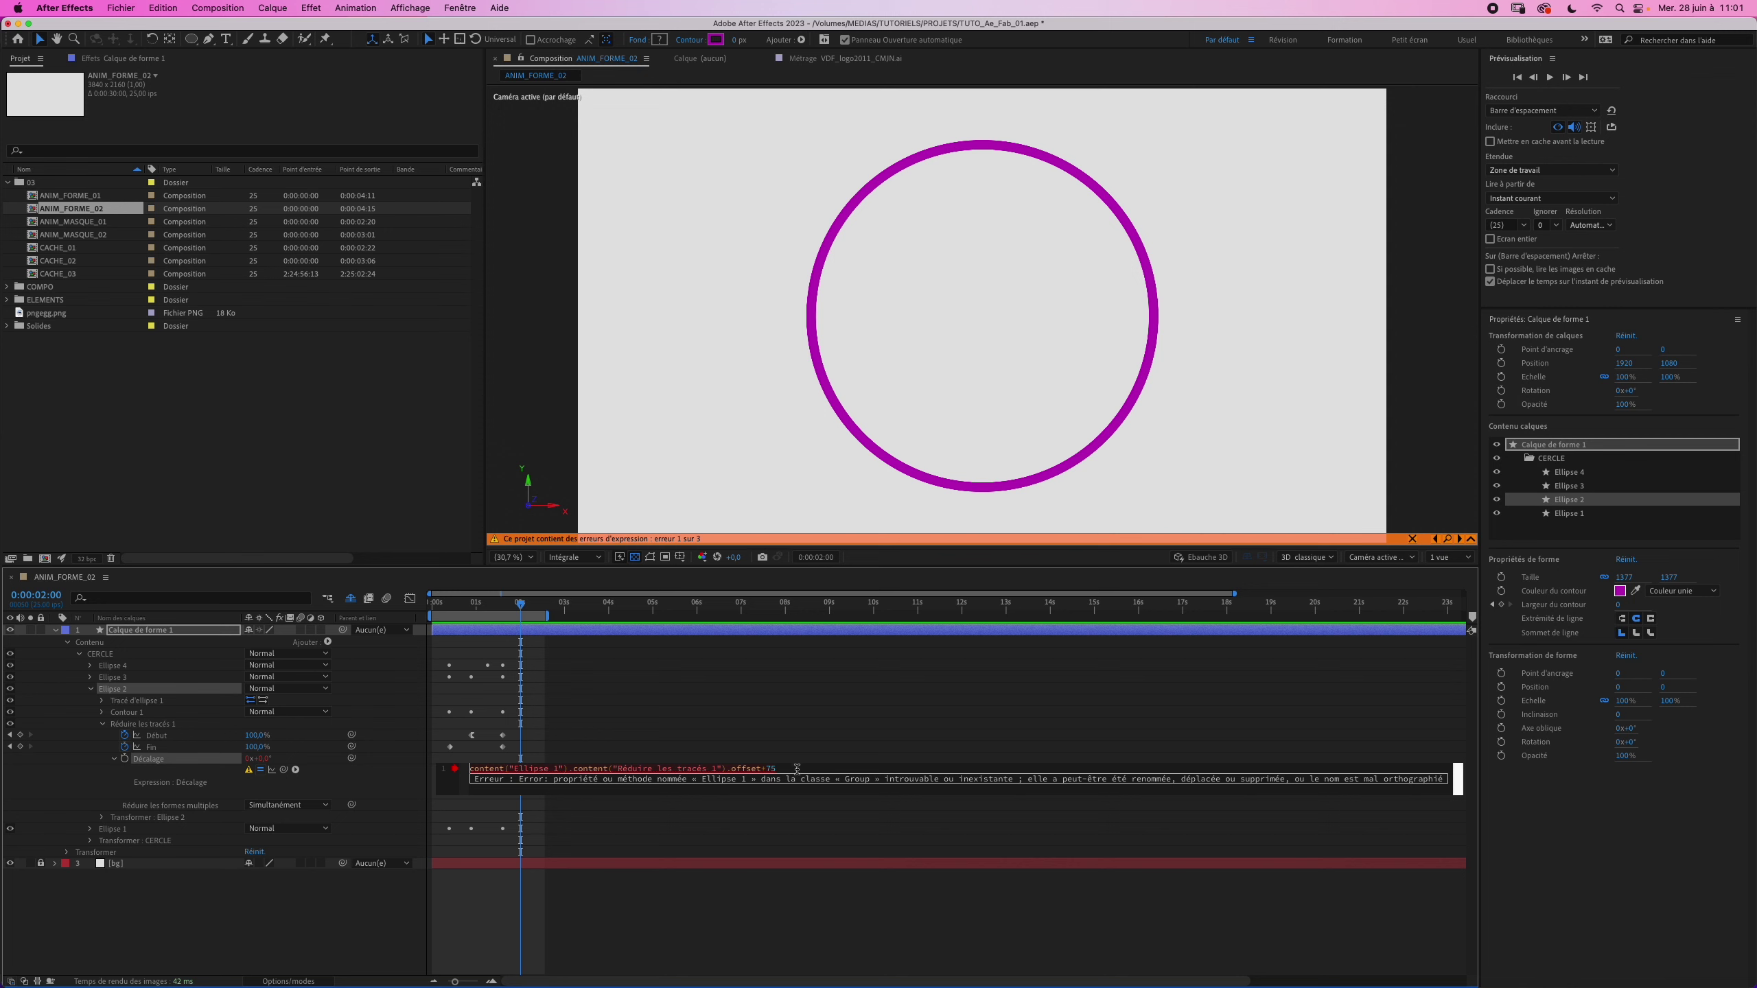
key(Delete)
drag(785, 768, 419, 740)
key(BackSpace)
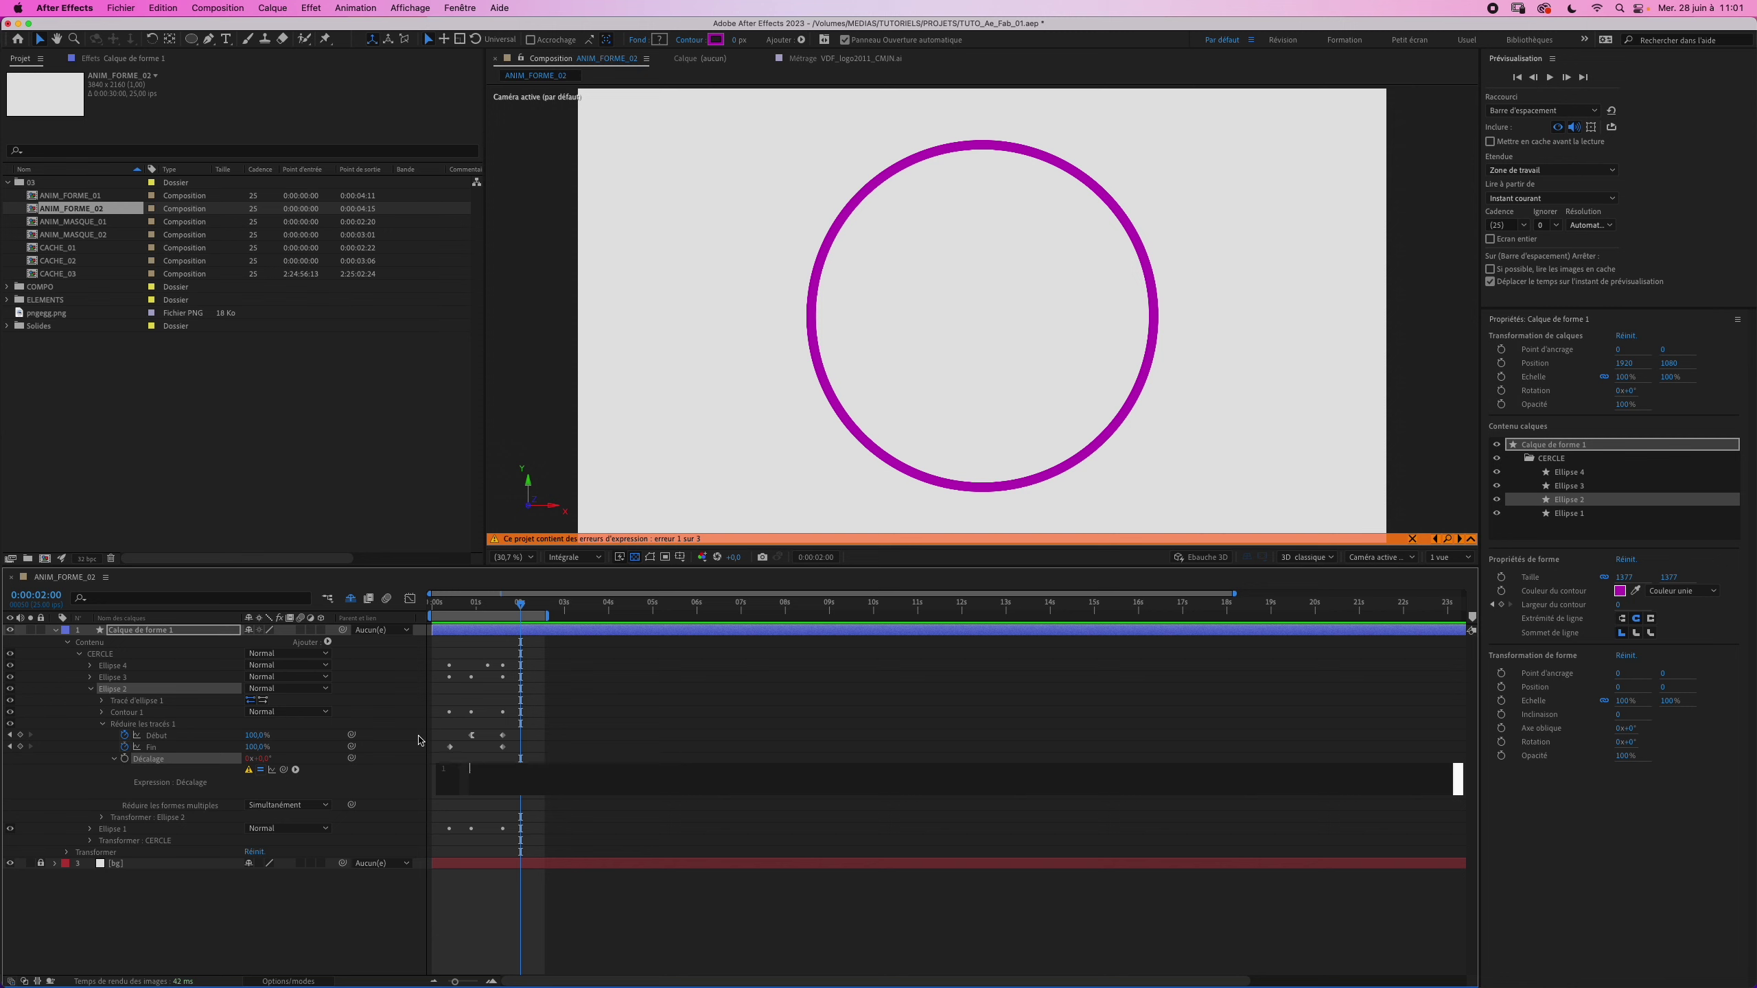
click(91, 830)
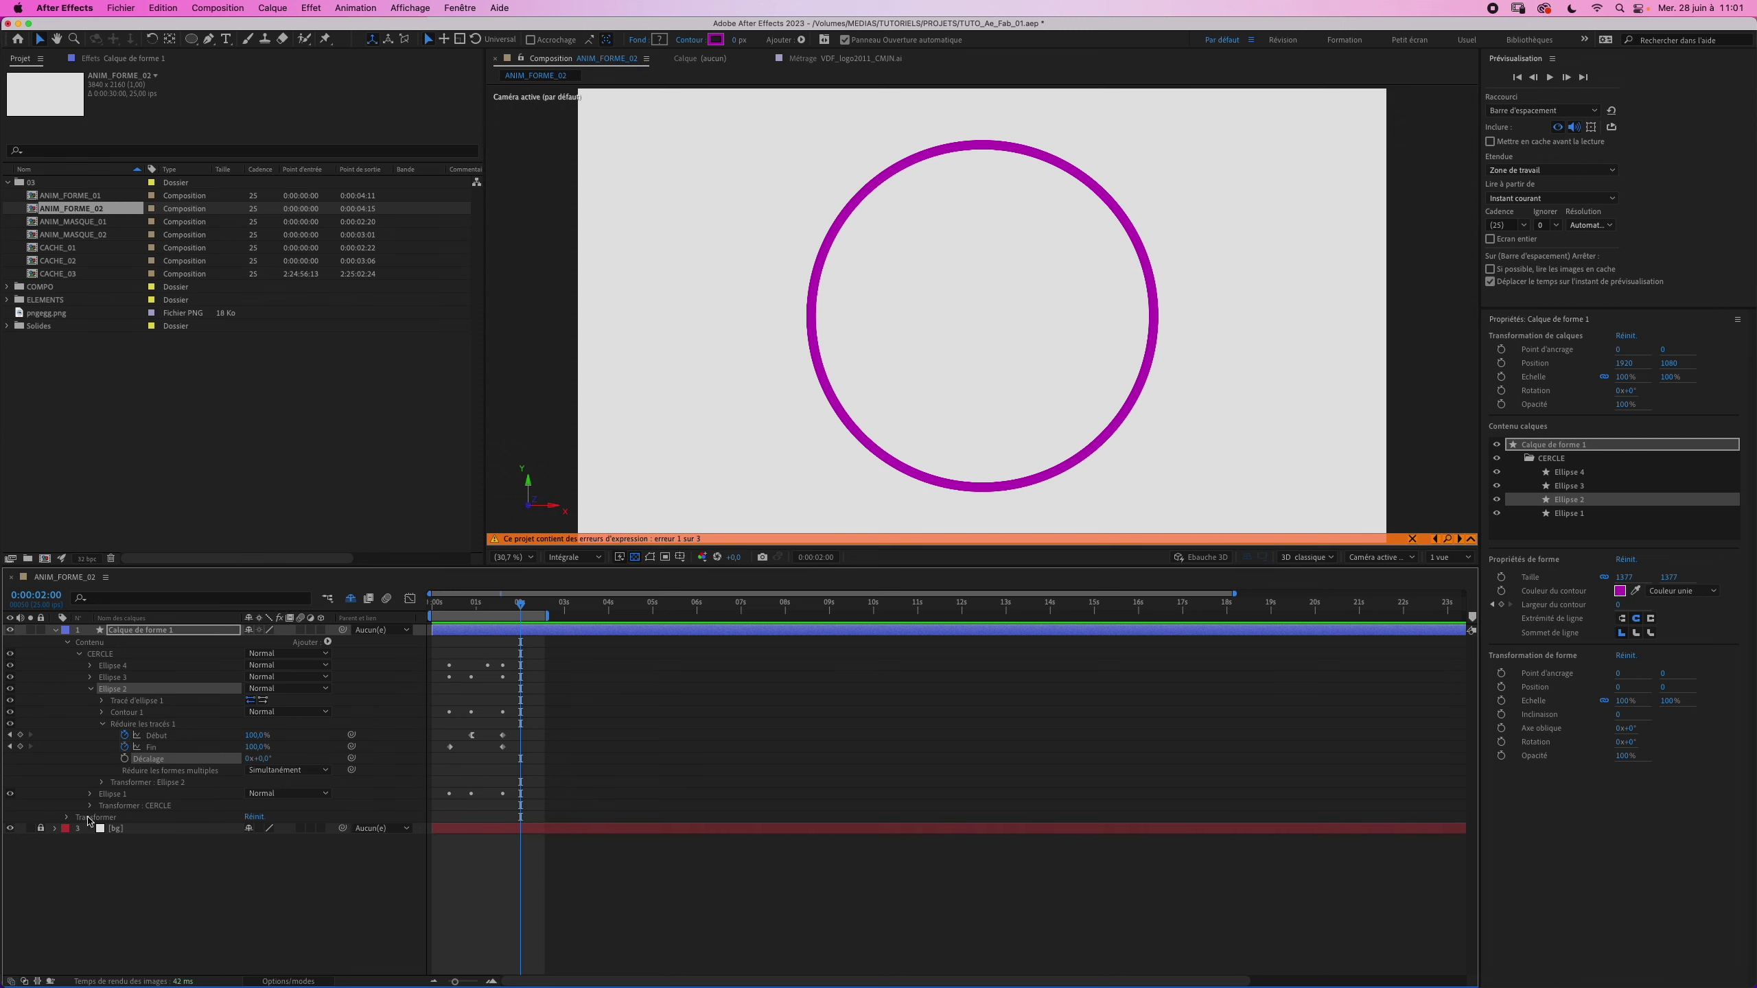
Step: Expand Ellipse 1's Réduire les tracés 1 and link Ellipse 2's Décalage to Ellipse 1's Décalage
click(90, 794)
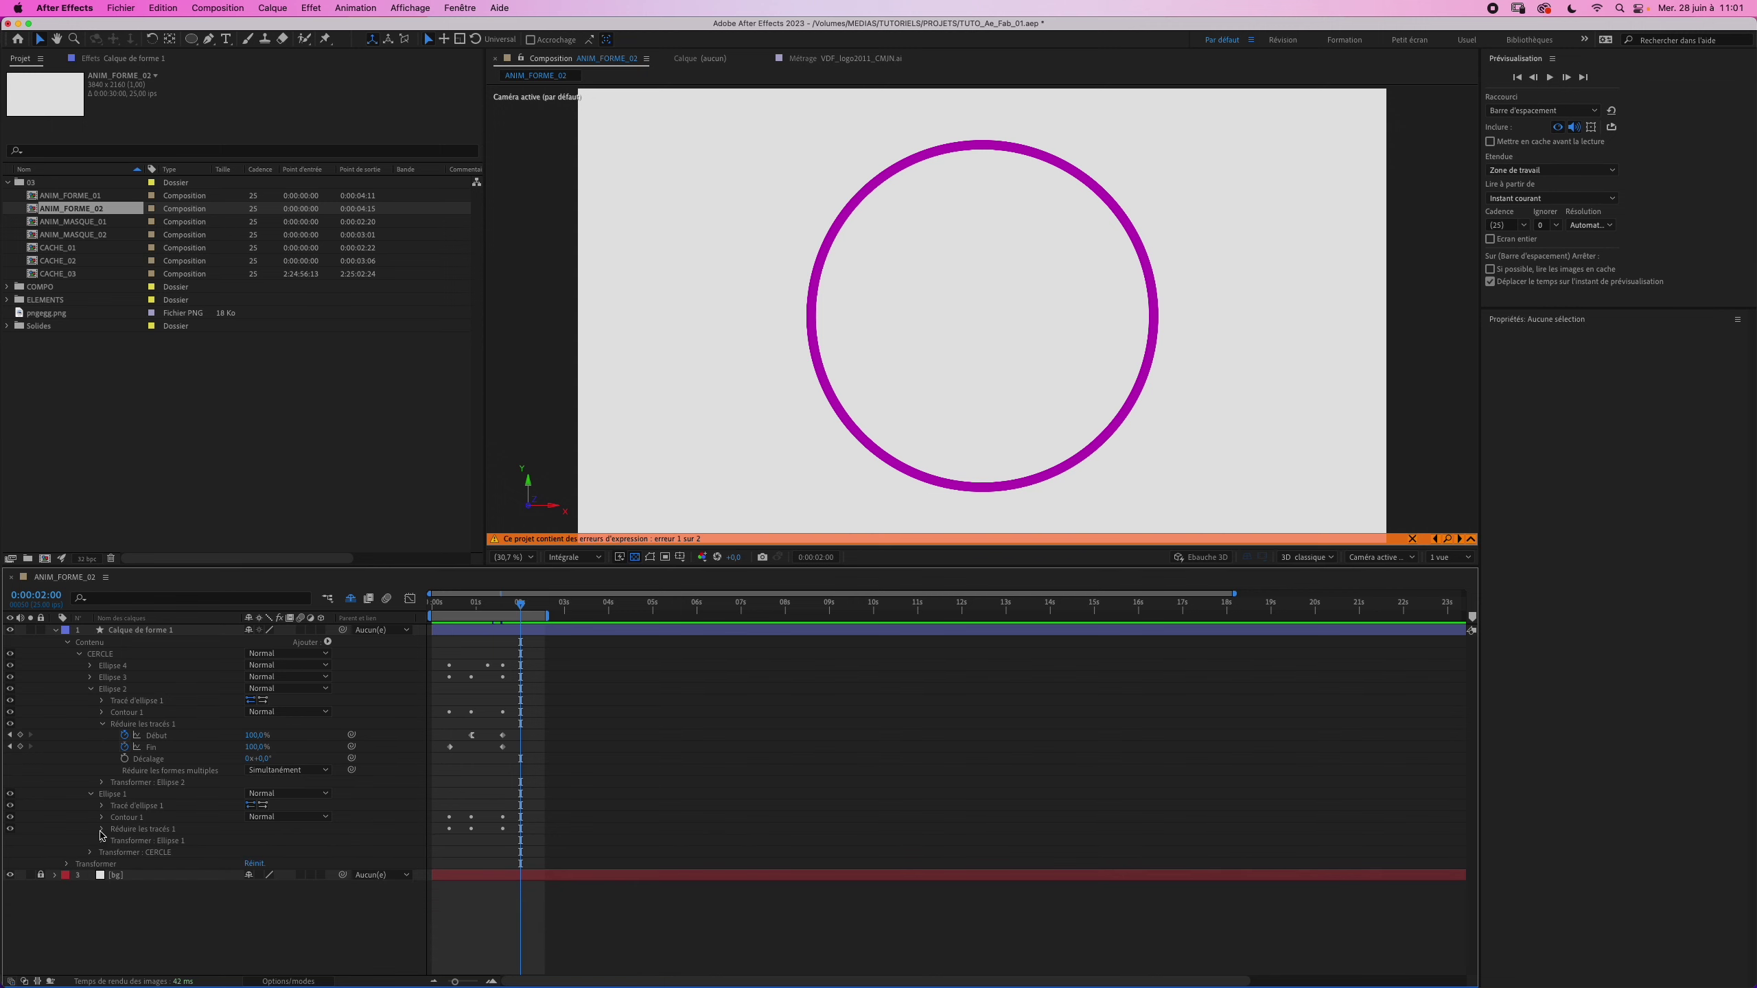
click(102, 830)
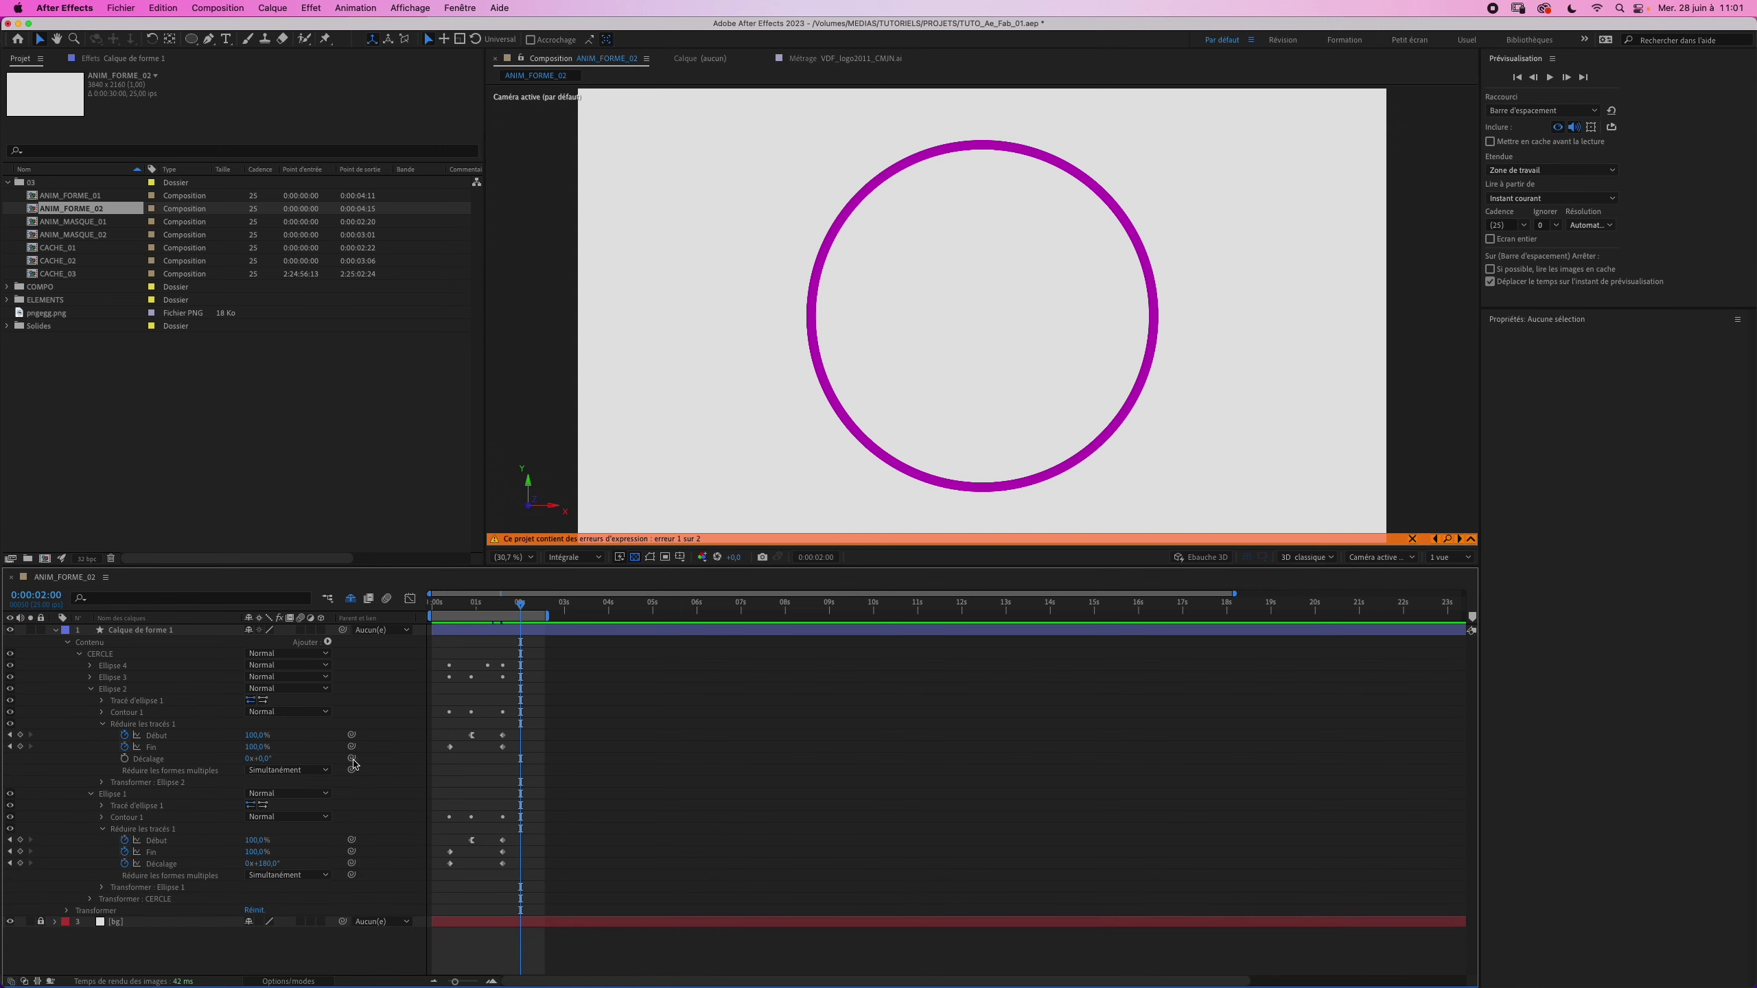
drag(351, 758, 194, 864)
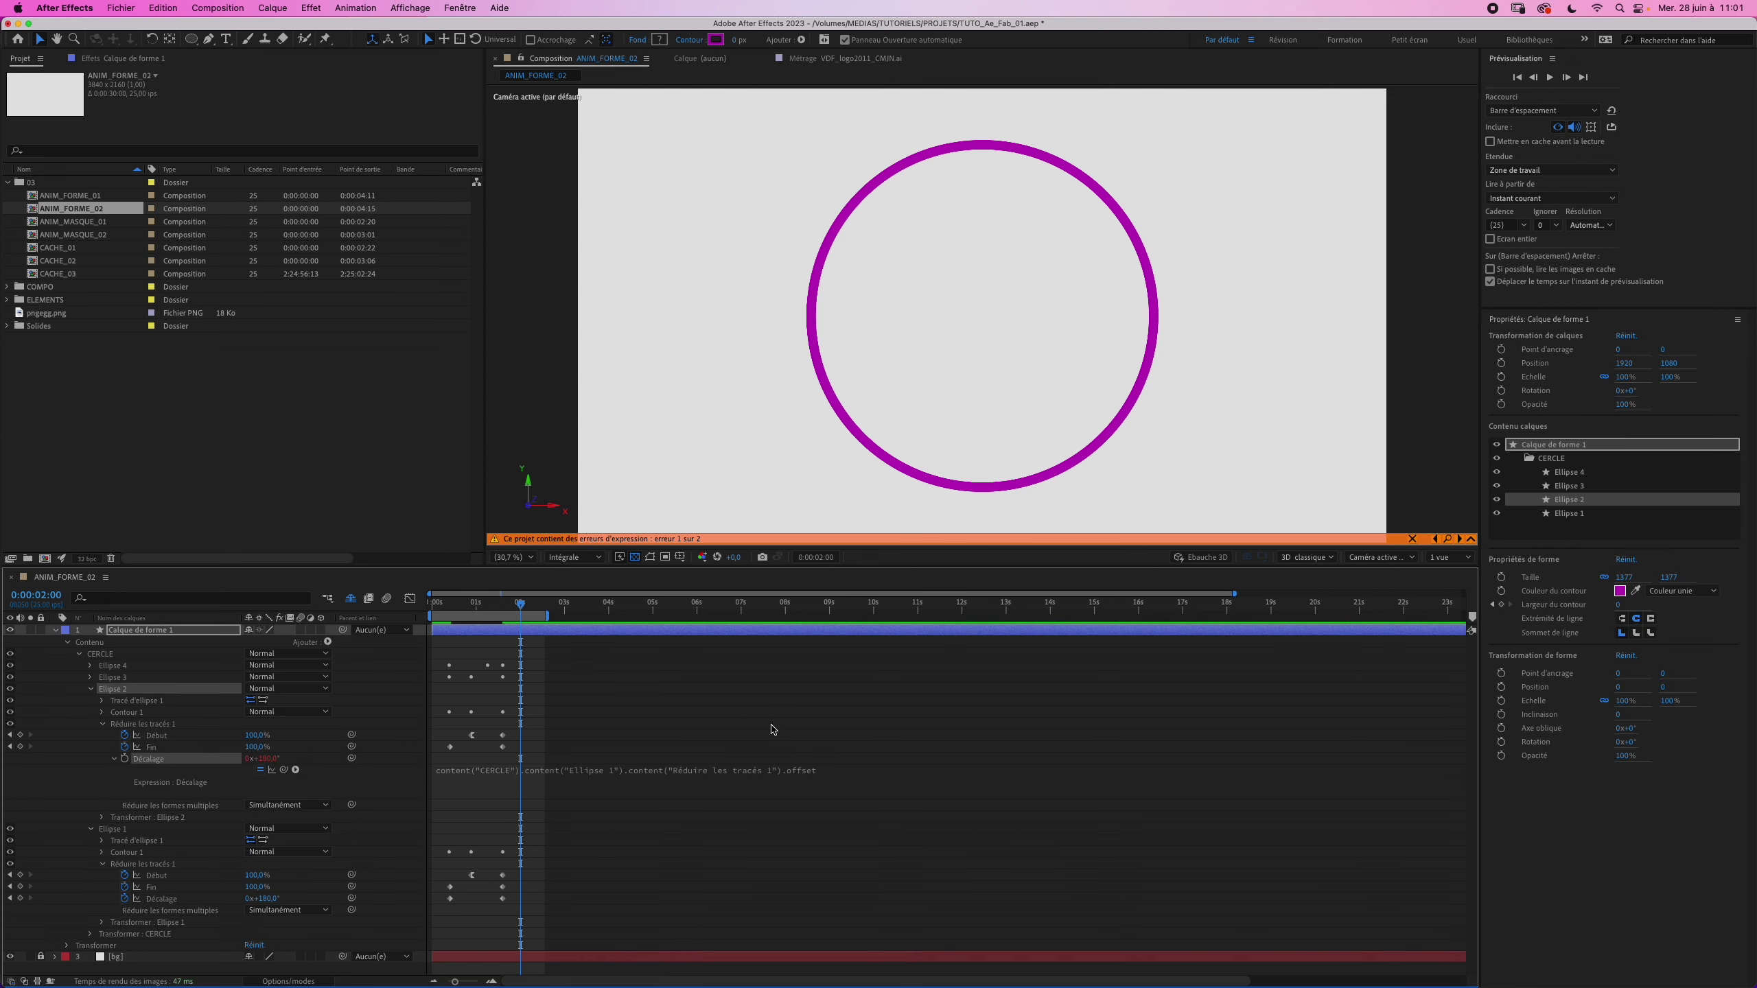
Step: Append +75 to Ellipse 2's Décalage expression, inspect its CERCLE reference, and collapse Ellipse 2
click(837, 773)
text(+)
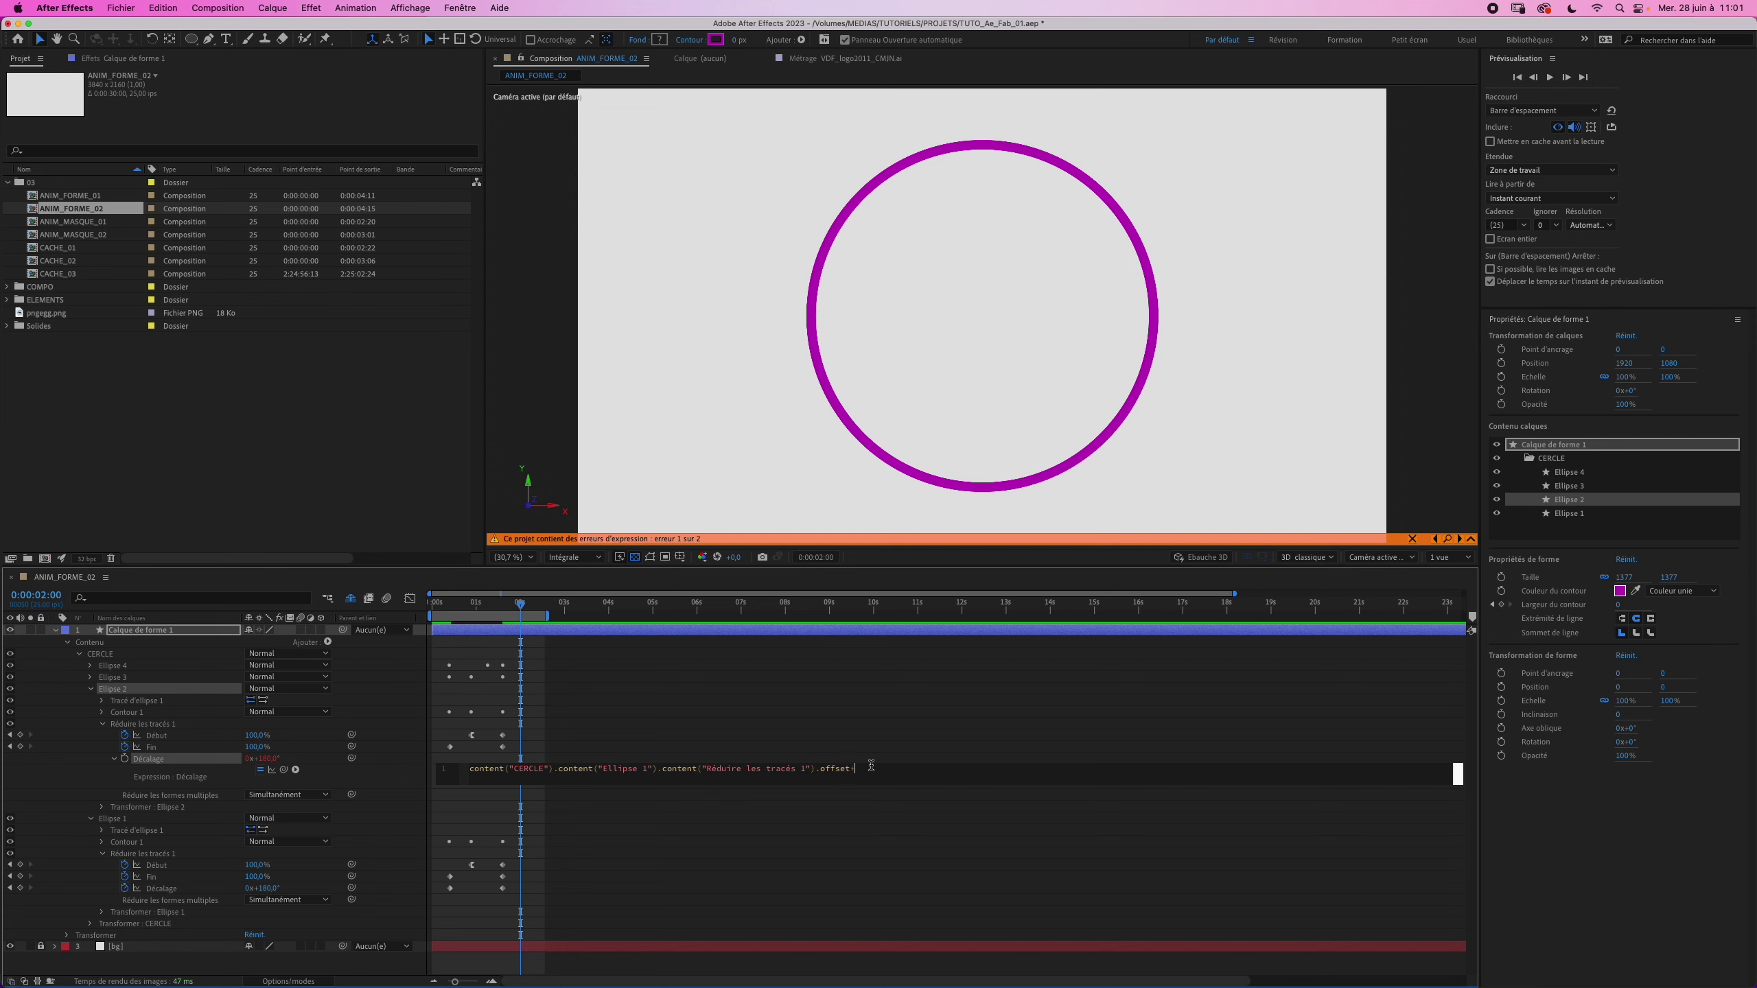
text(75)
click(766, 770)
click(557, 774)
drag(559, 770, 451, 767)
click(91, 689)
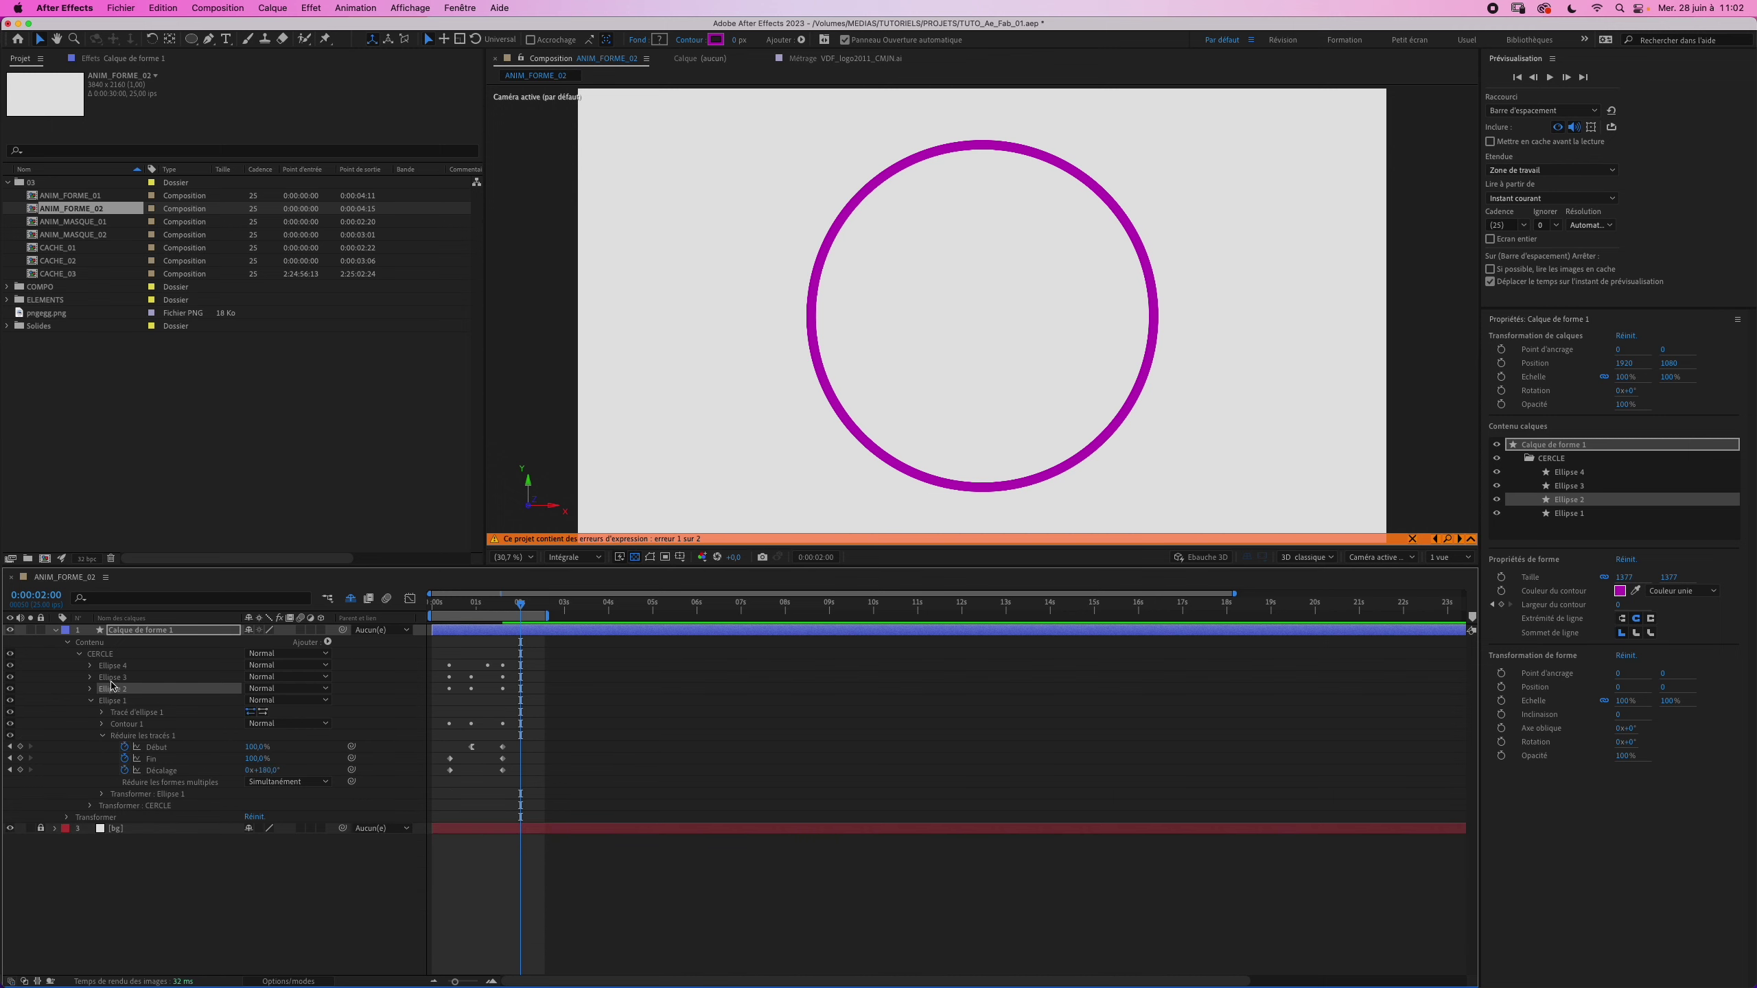
Step: Prefix Ellipse 3's Décalage expression with content("CERCLE"). so that it references Ellipse 1 inside the group
click(91, 701)
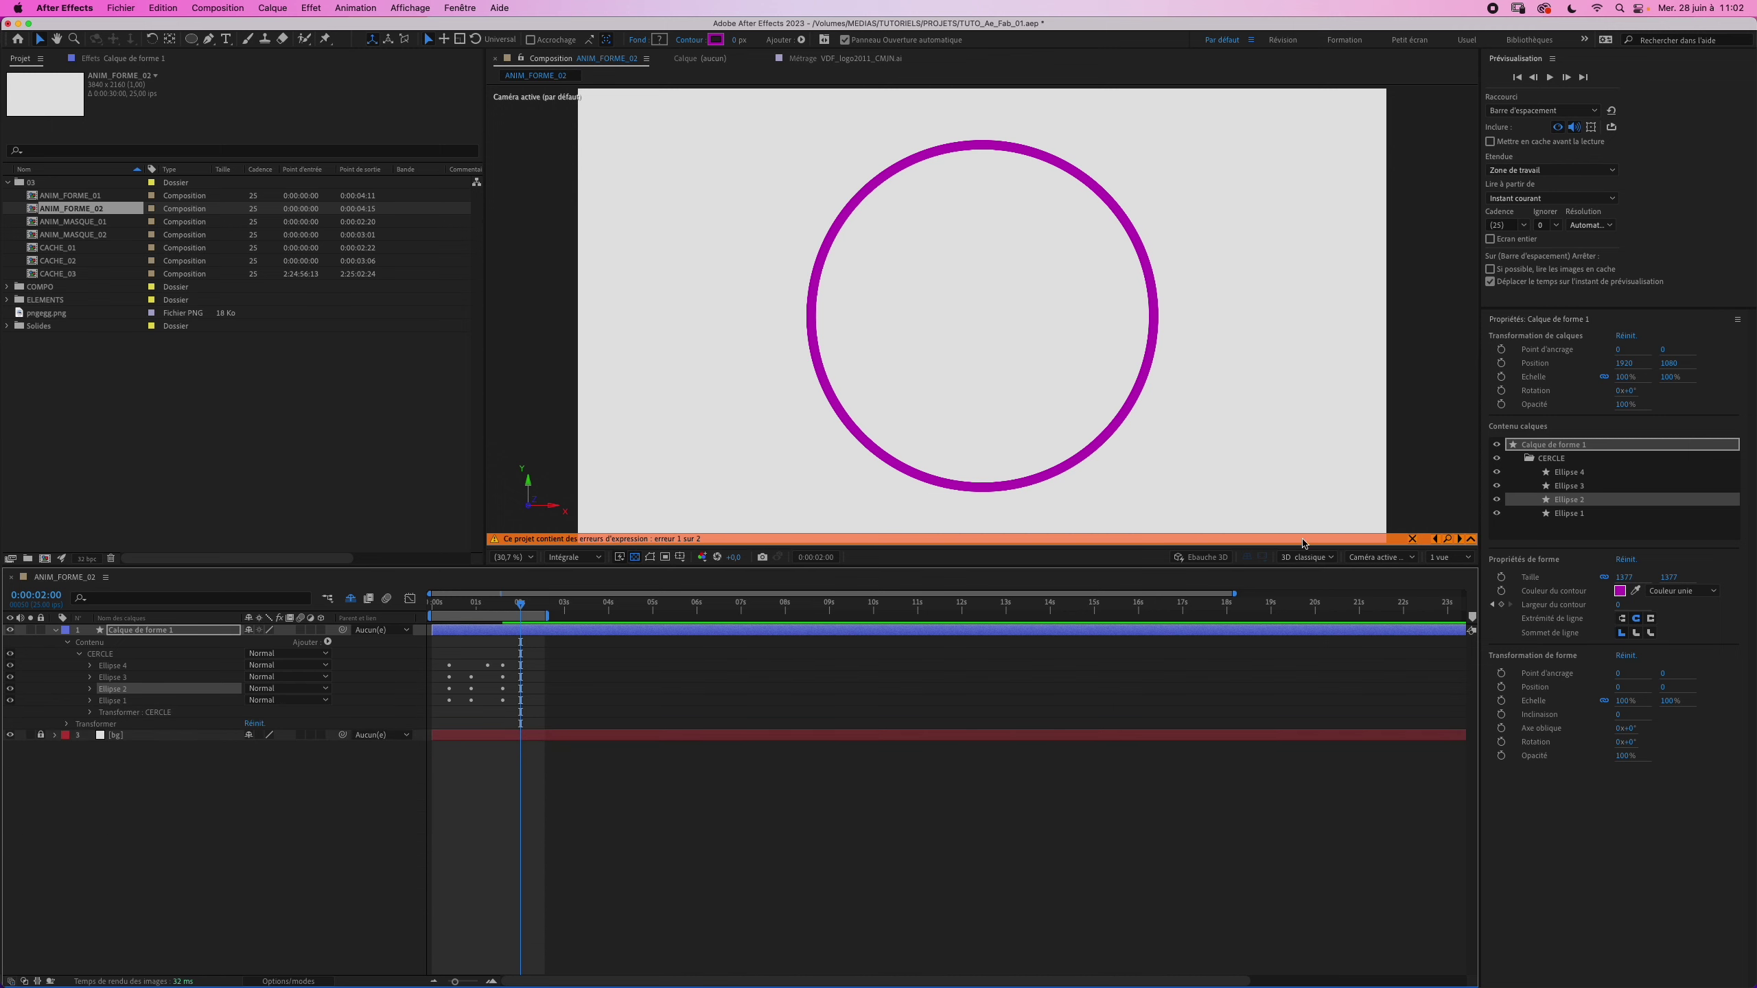
click(1451, 542)
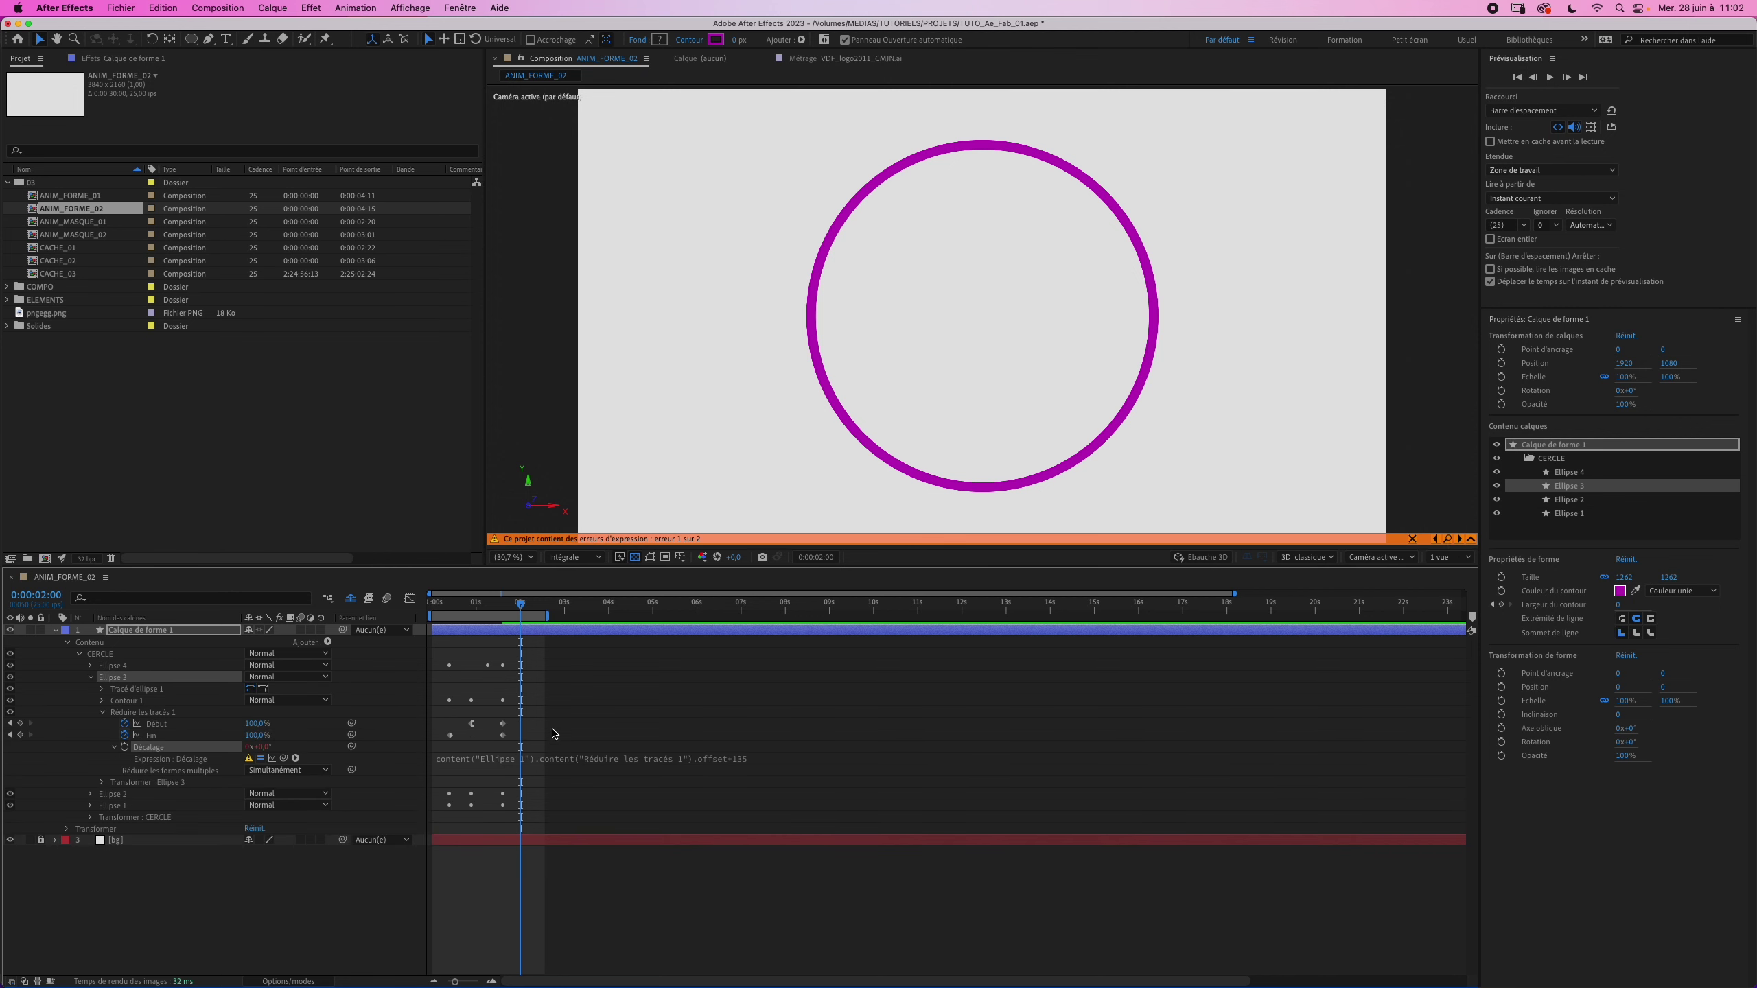
click(465, 760)
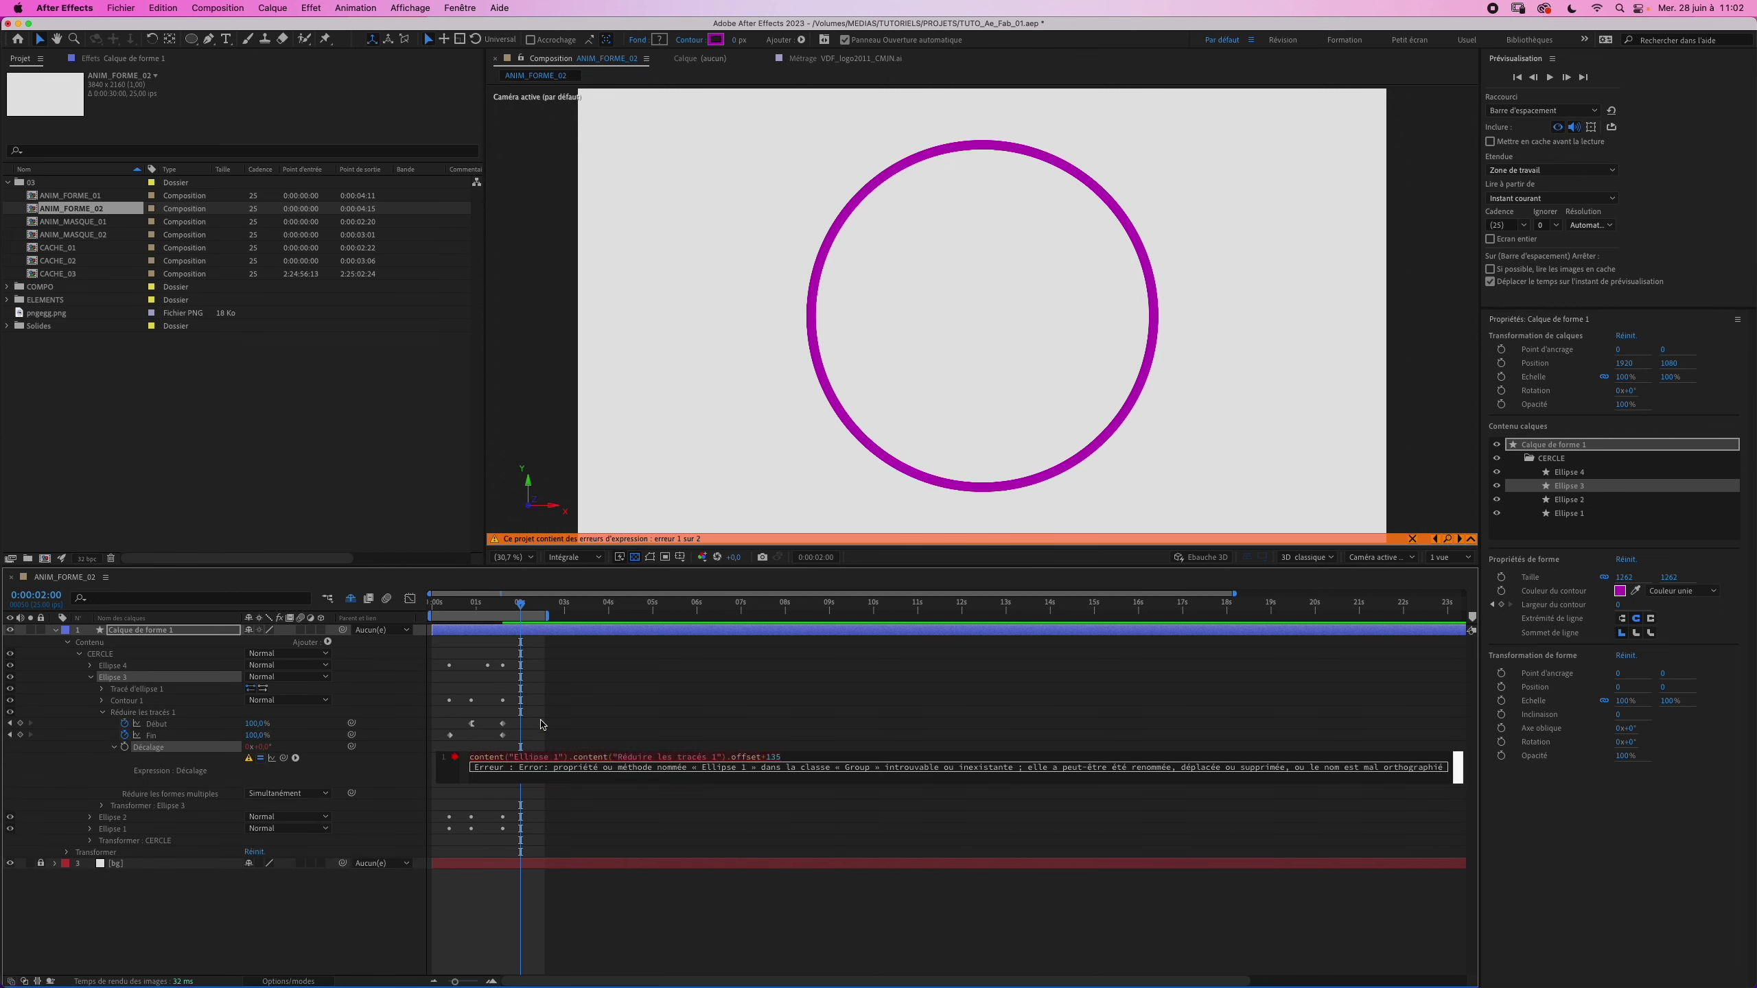
text(content("CERCLE").)
click(379, 761)
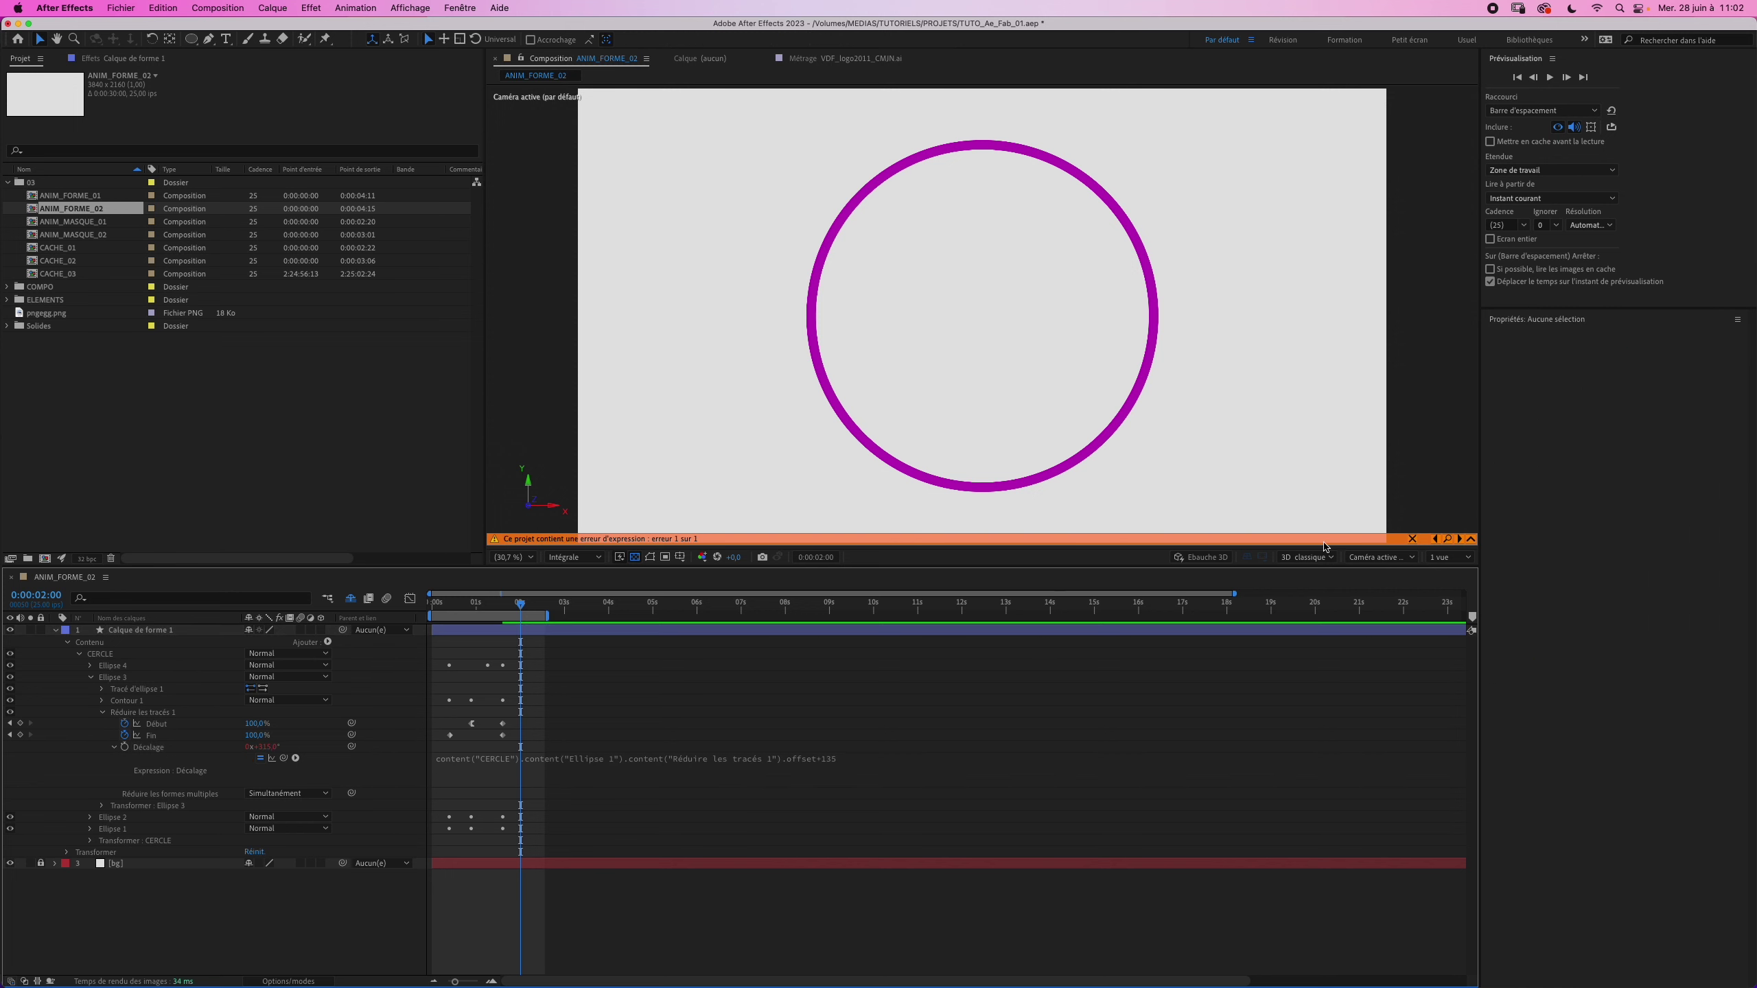
Step: Prefix Ellipse 4's Décalage expression with content("CERCLE"). to repair the remaining expression error
click(1451, 540)
click(469, 747)
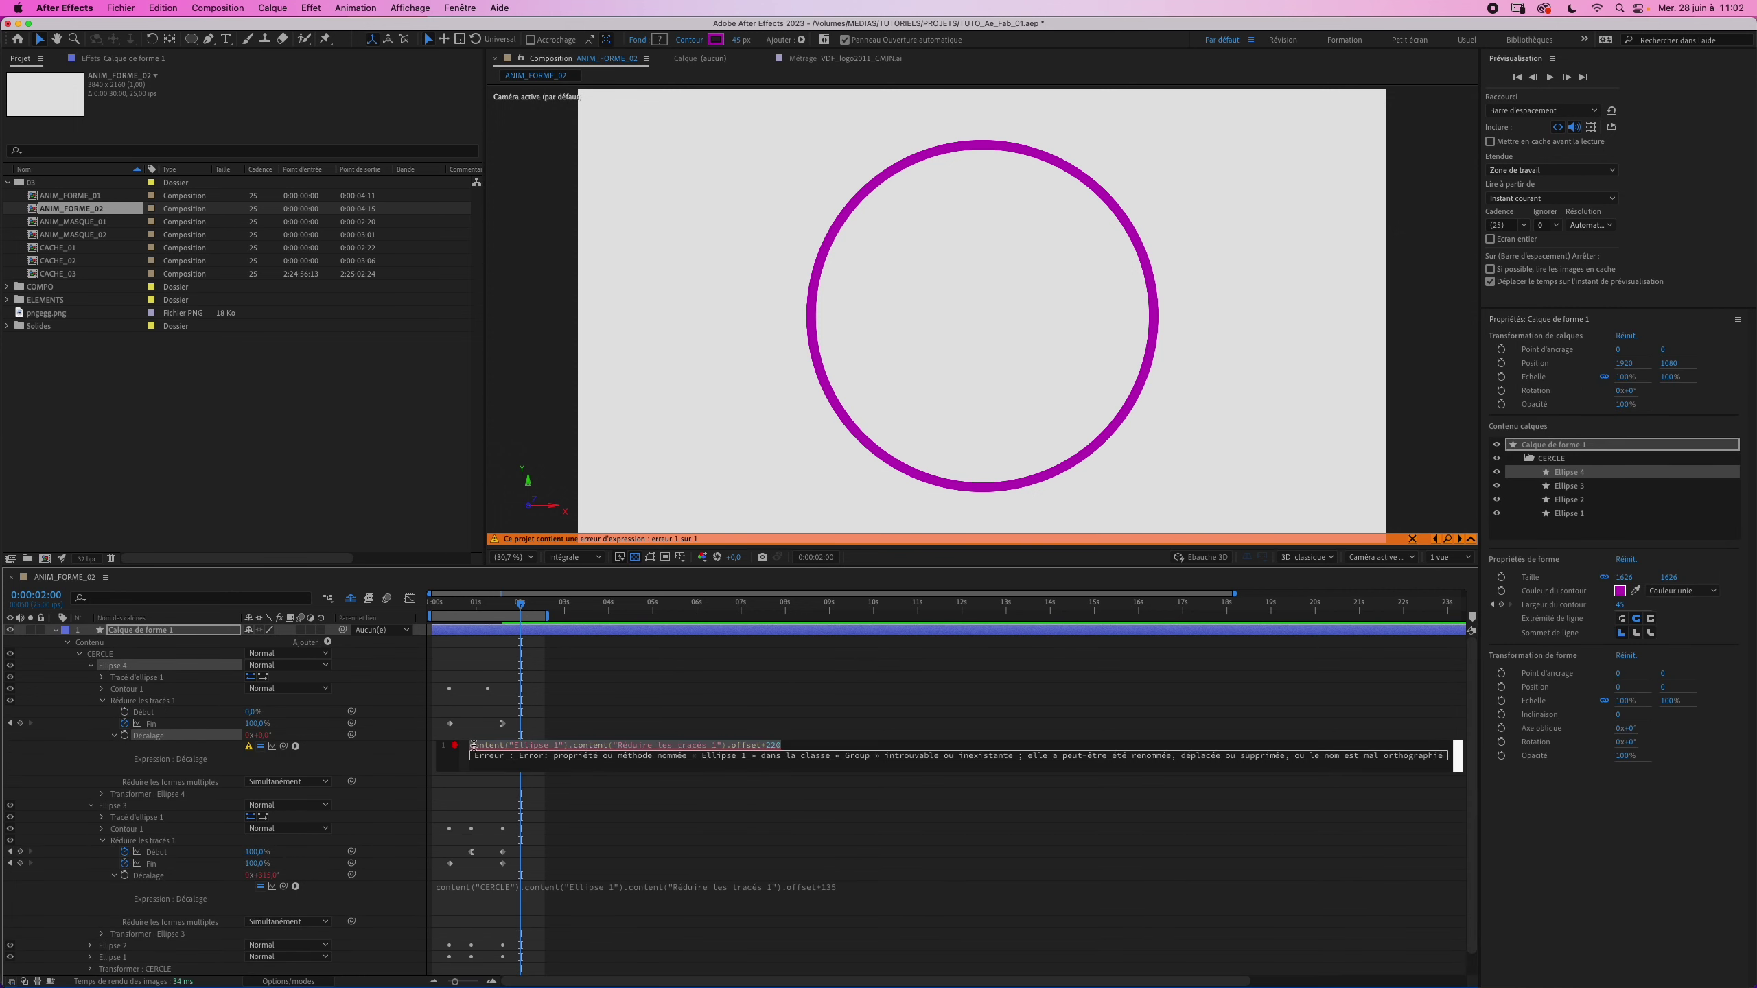
click(471, 745)
text(content("CERCLE").)
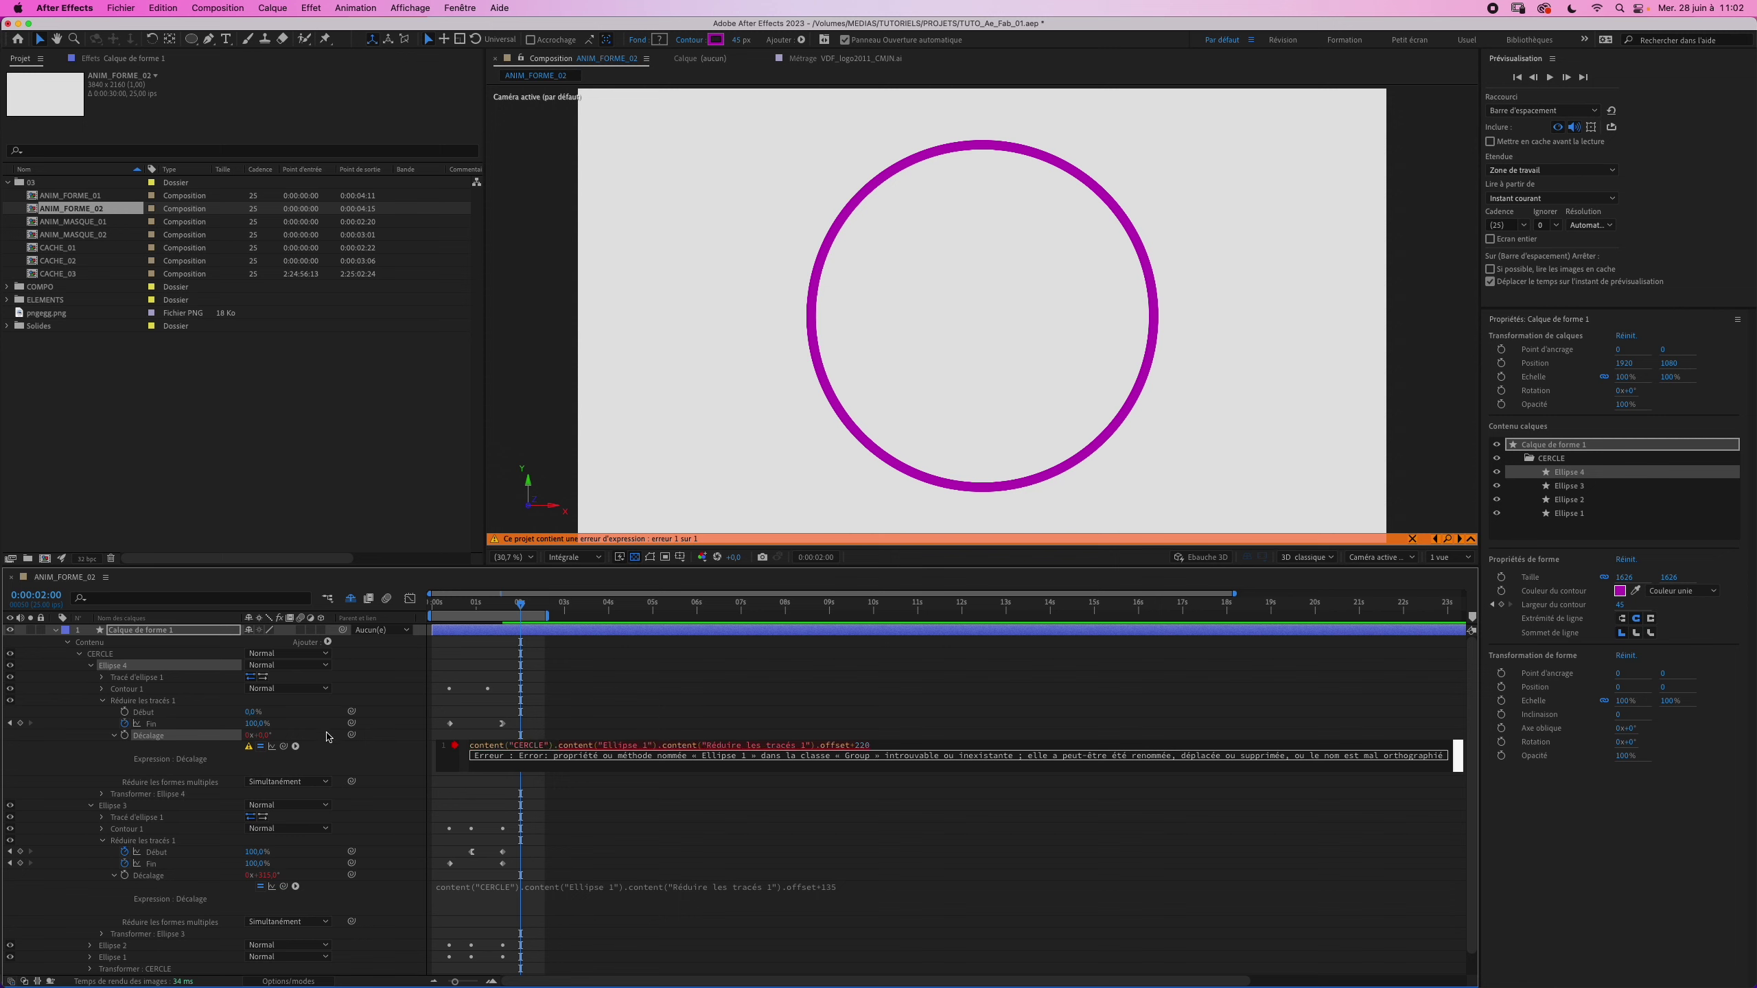
click(362, 759)
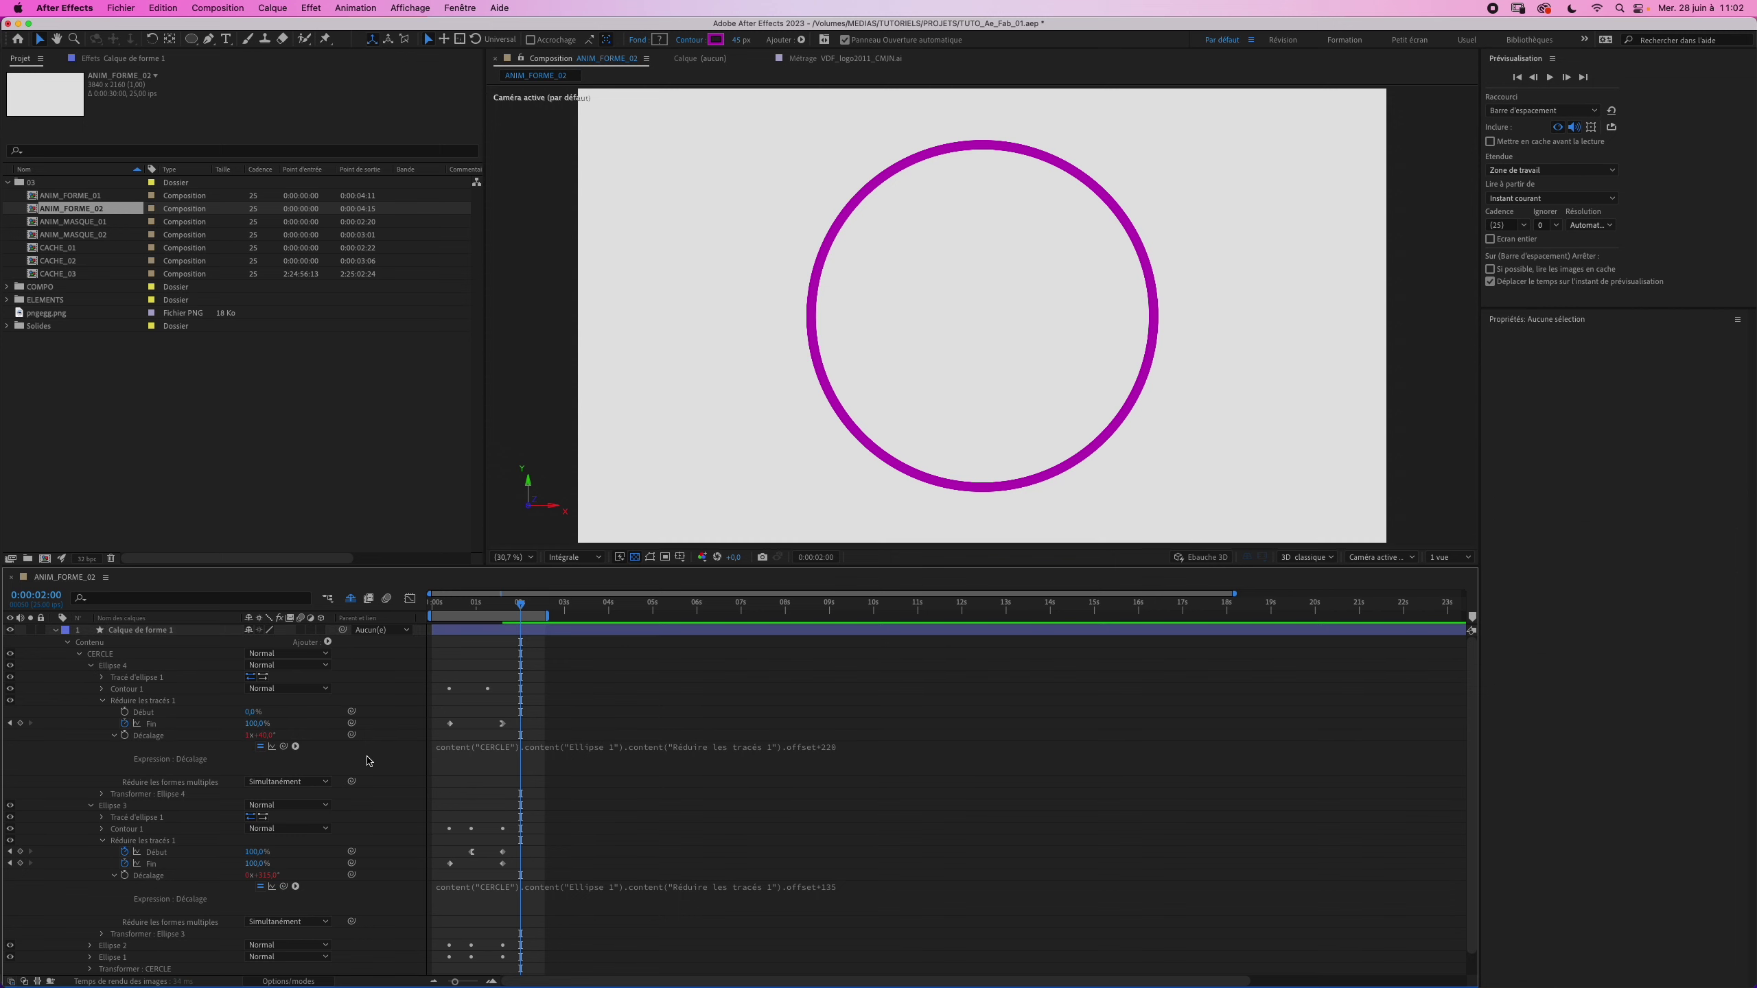
Step: Collapse the CERCLE group, preview the animation and move the current time to 0:00:02:01
click(80, 655)
key(space)
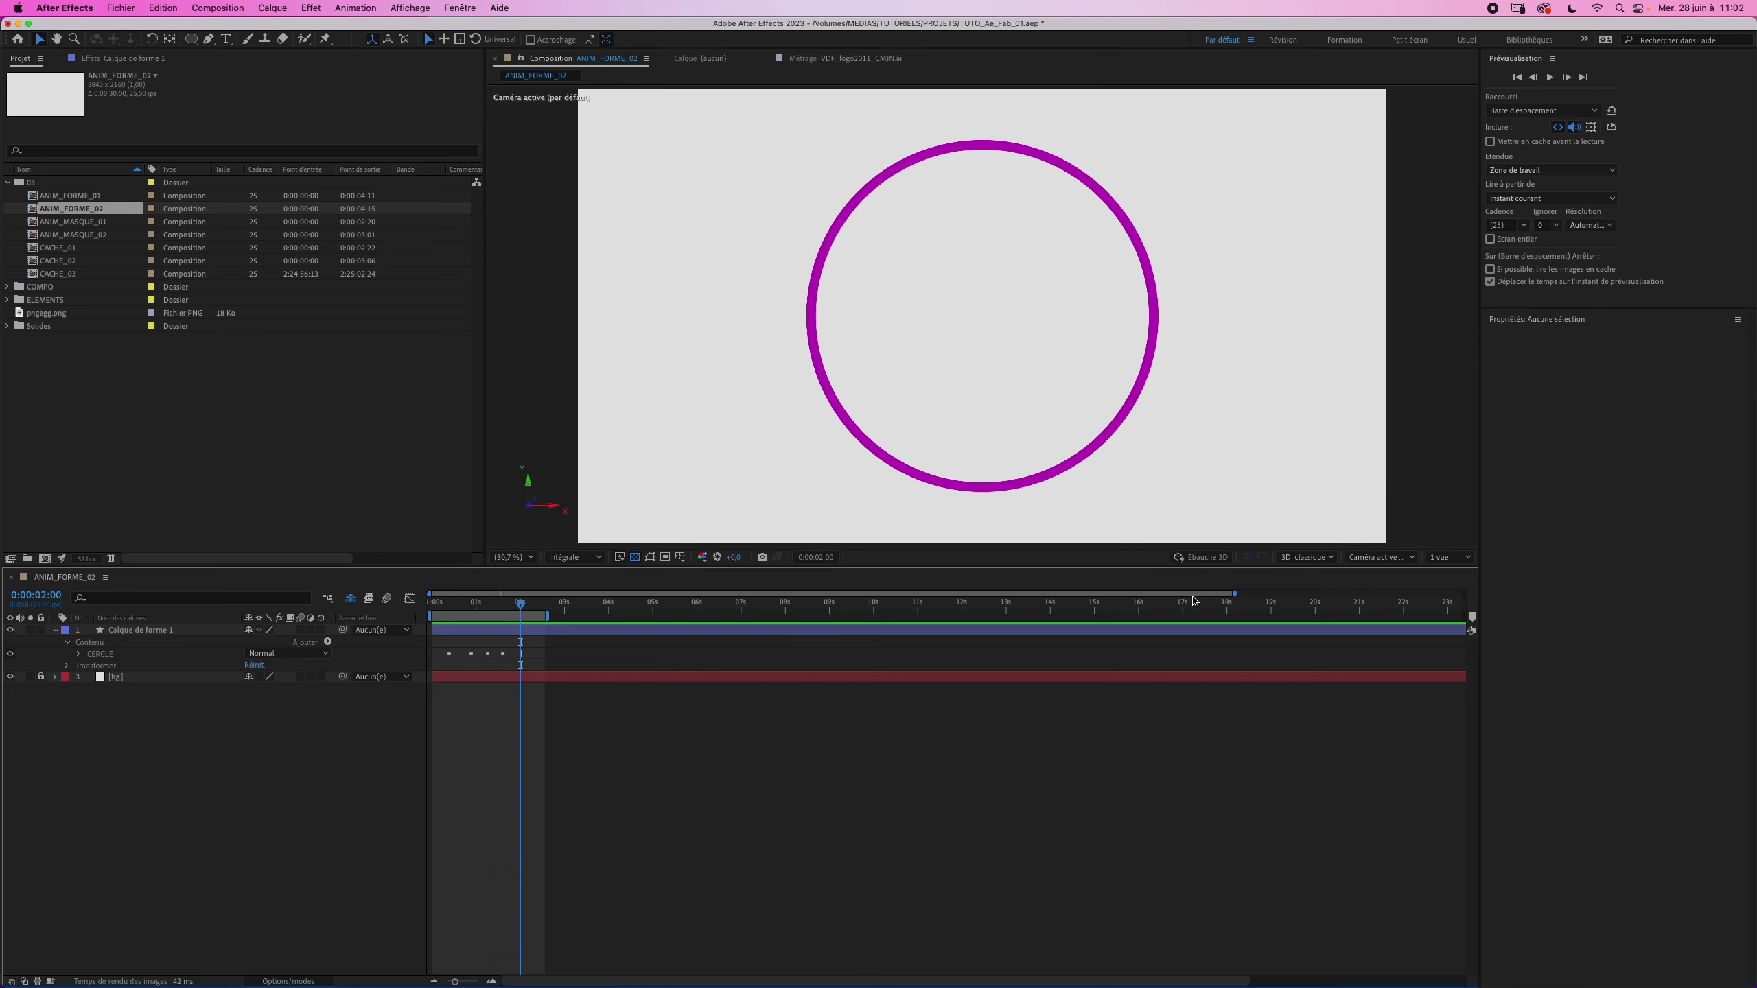
key(space)
drag(515, 609, 522, 607)
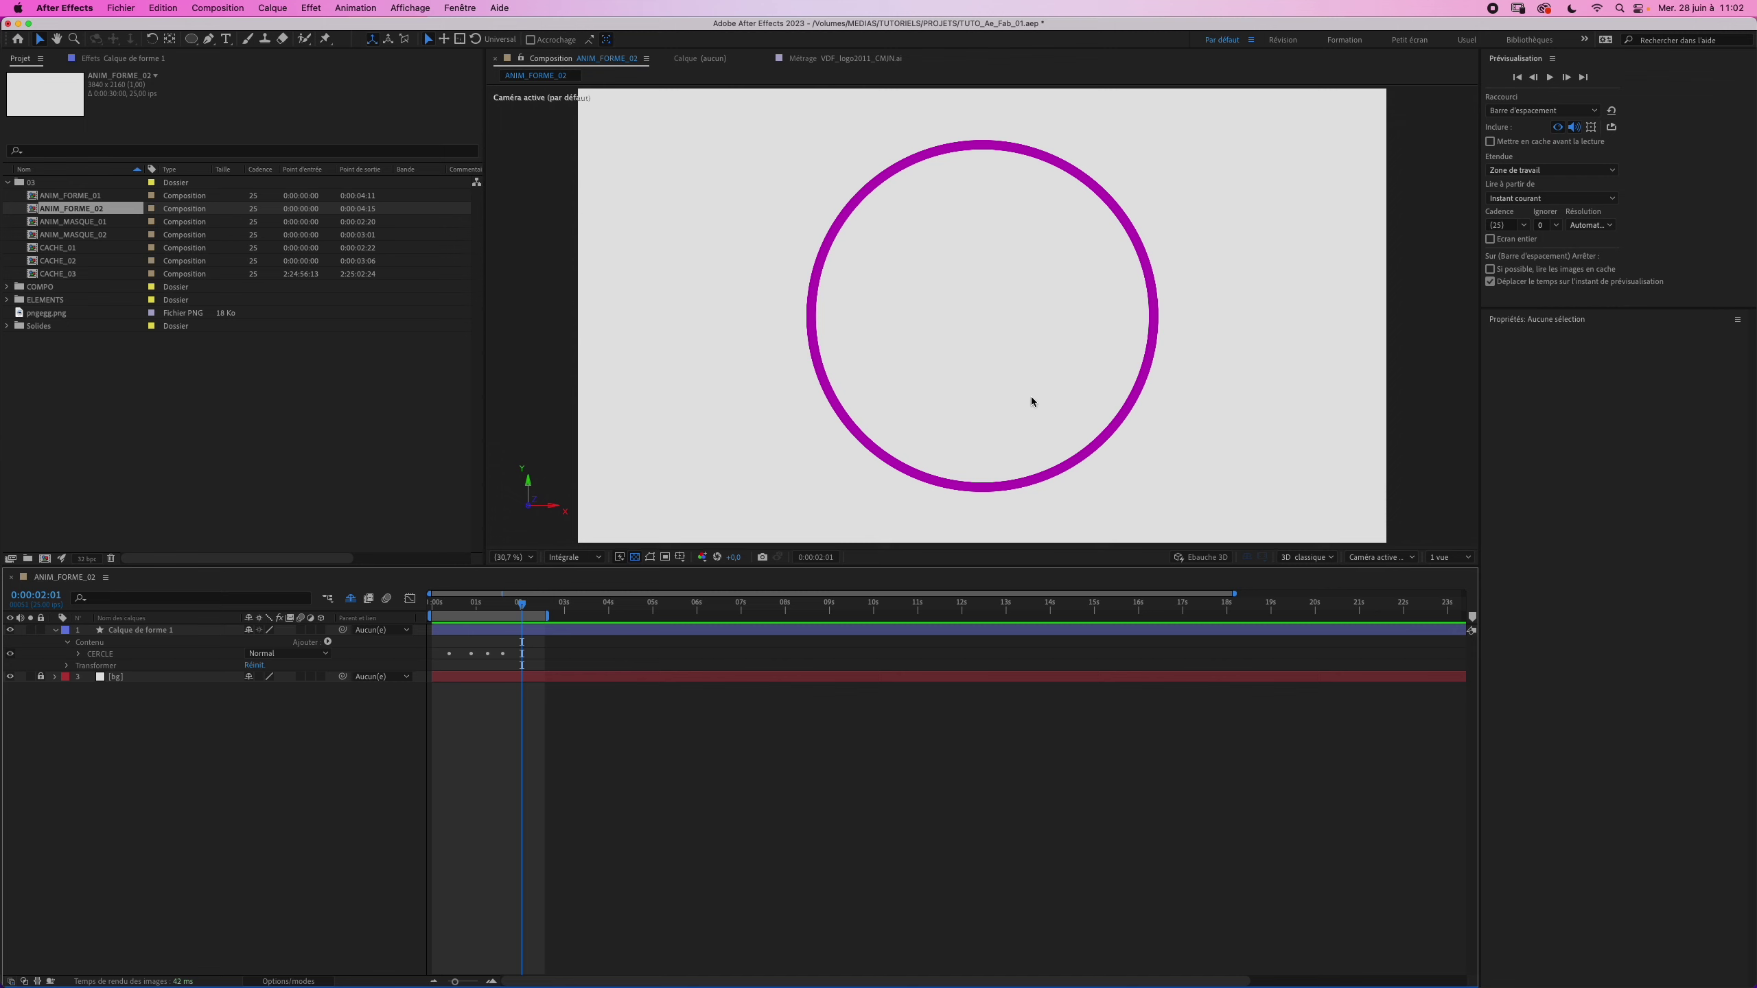
Step: Duplicate Ellipse 4, move the copy out of the CERCLE group to just below it, and expand the copy
click(79, 654)
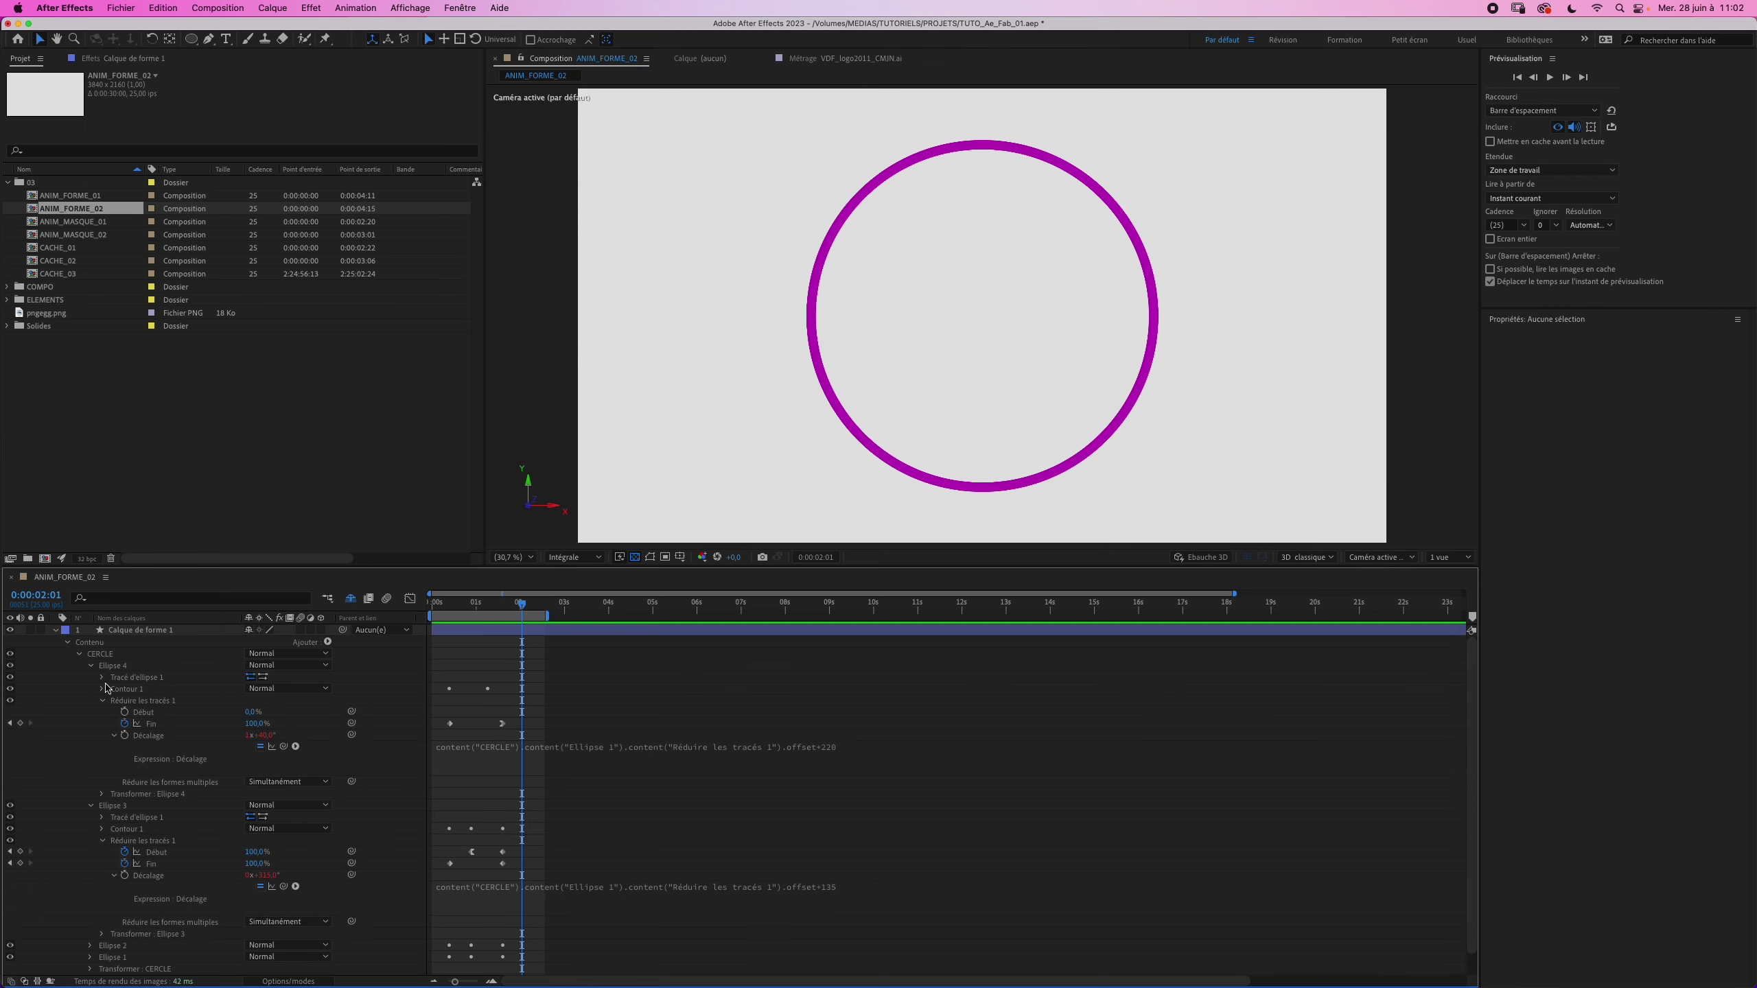
click(90, 666)
click(91, 678)
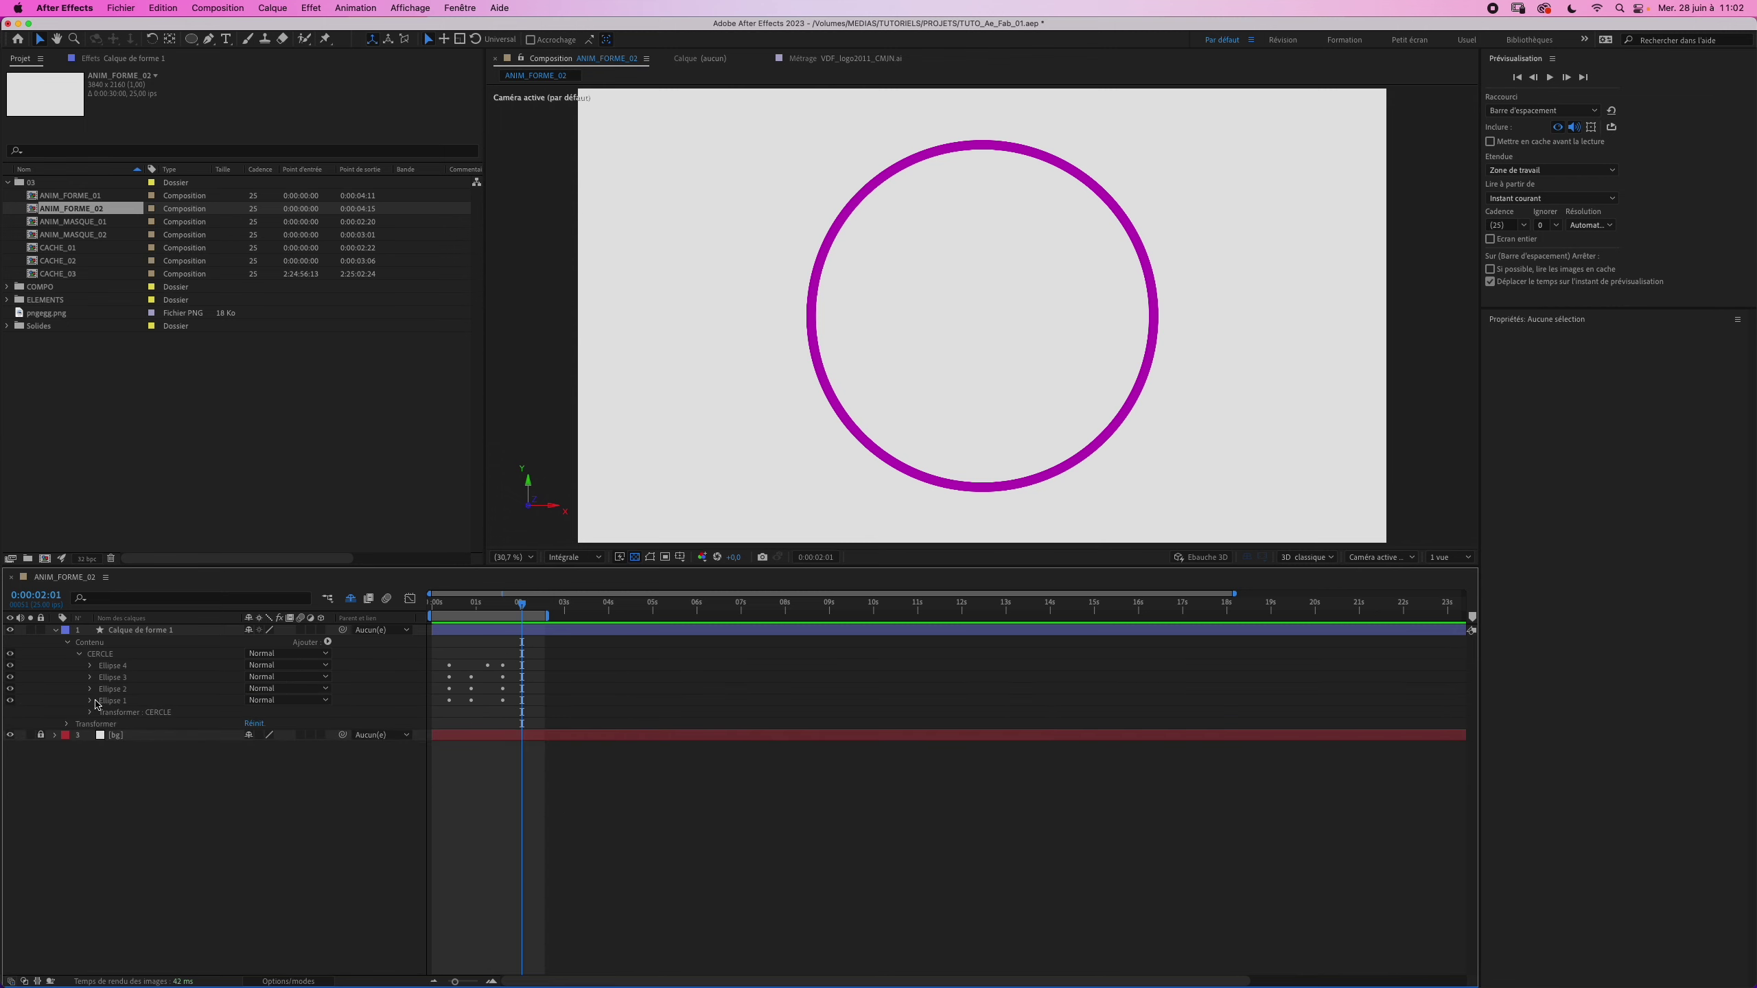
click(109, 667)
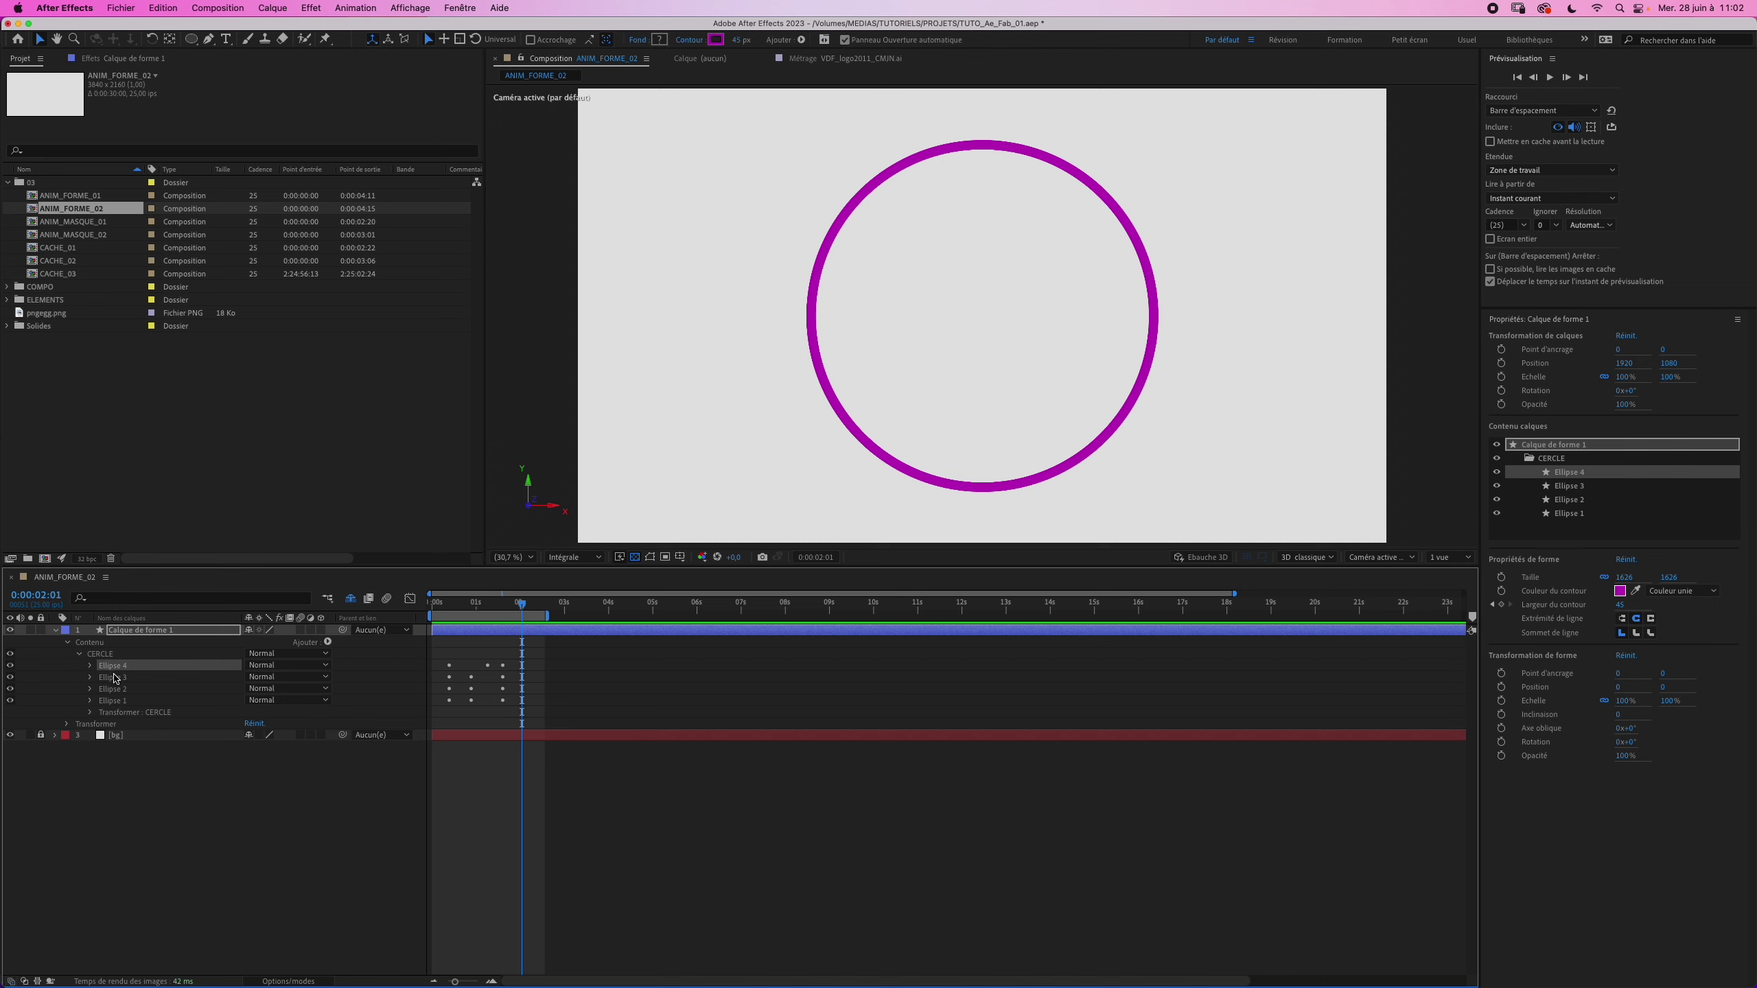
key(ctrl+d)
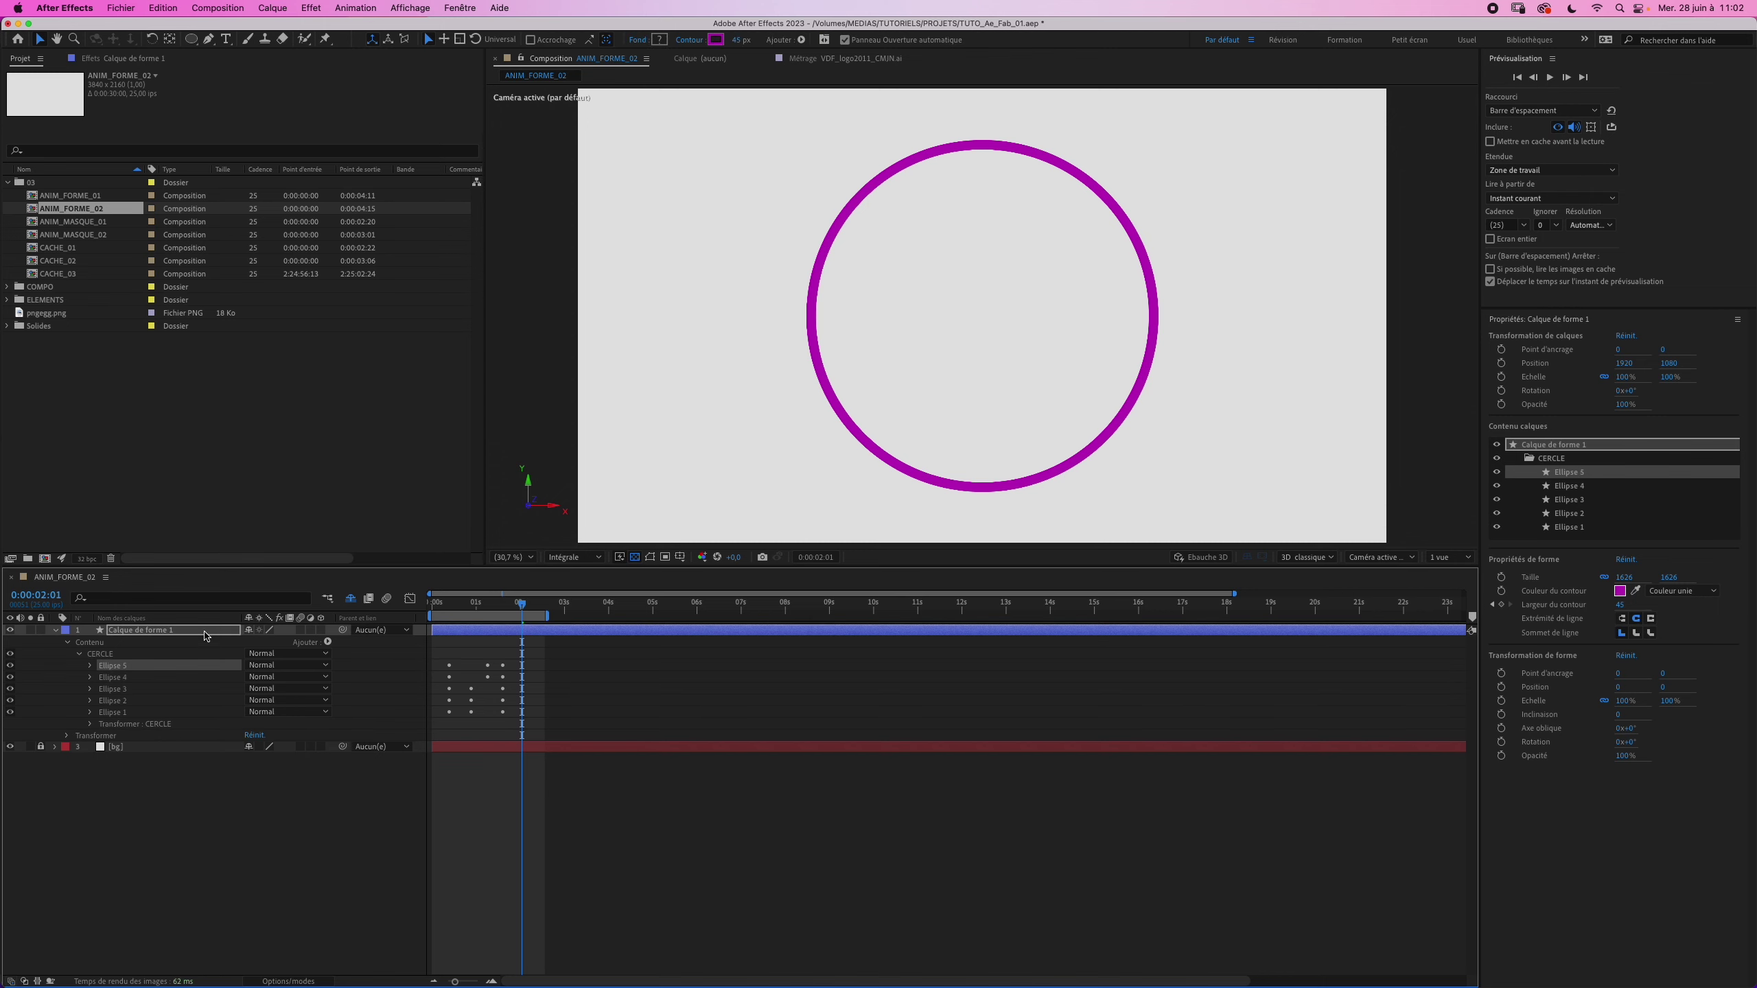
drag(114, 666, 102, 673)
click(78, 665)
click(78, 666)
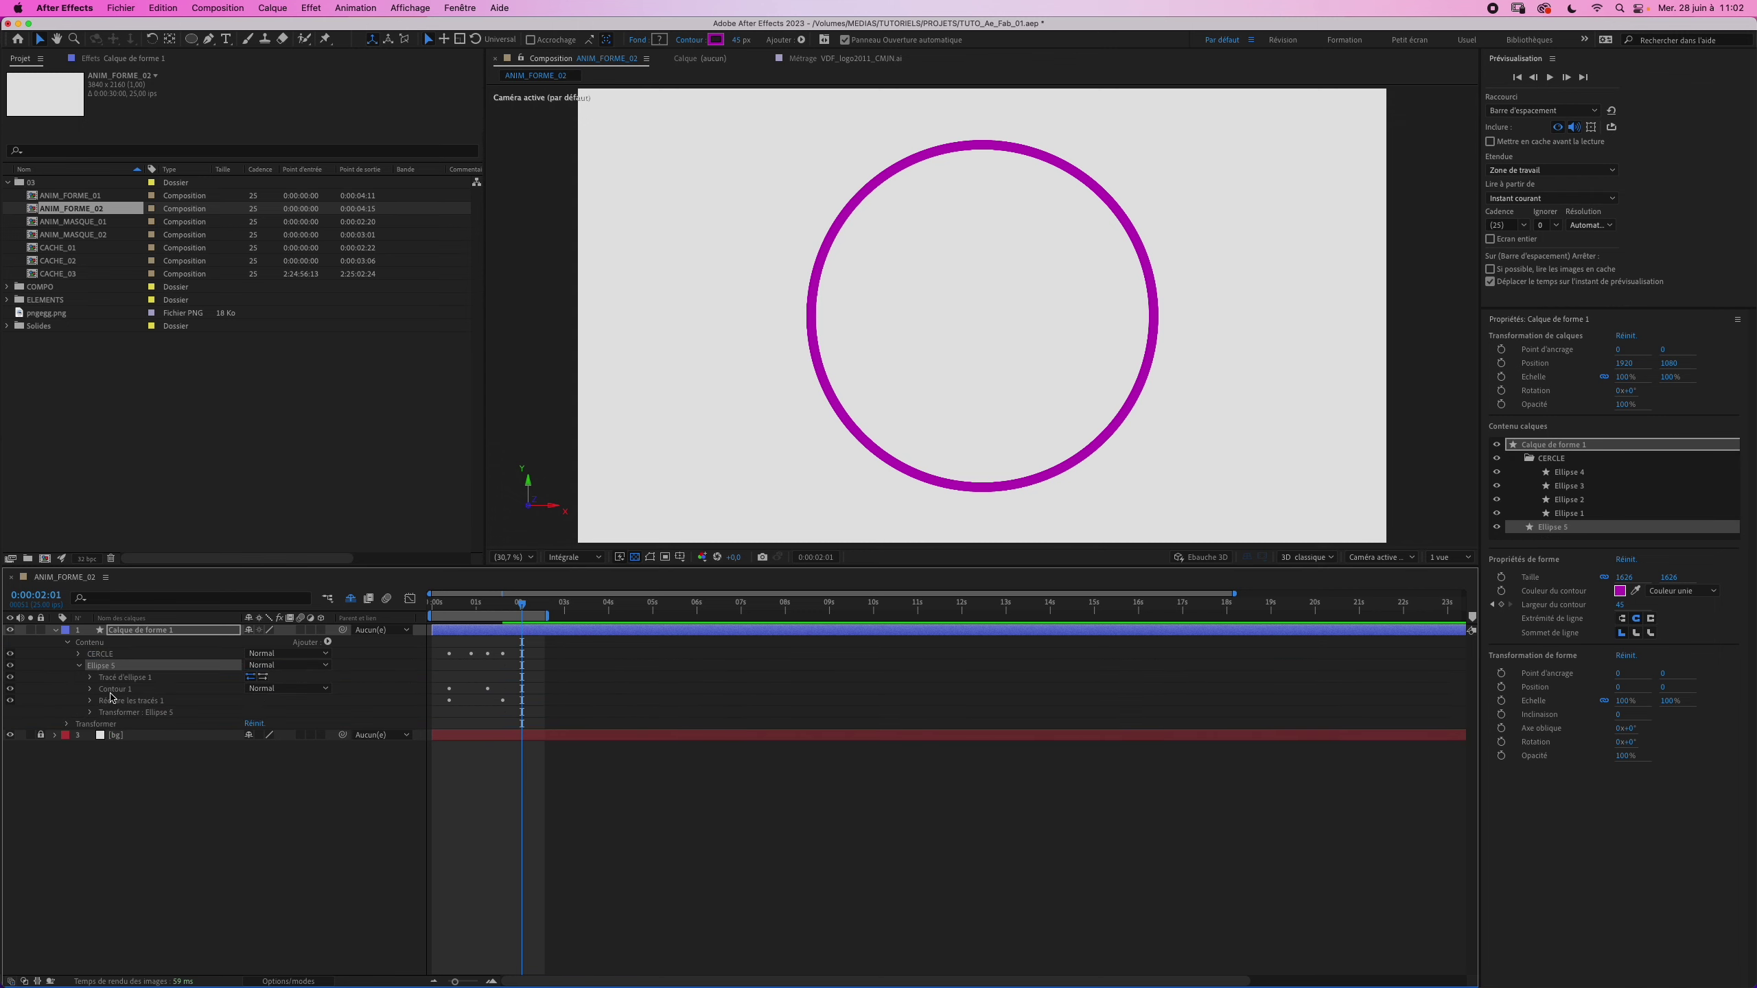
Step: Delete Réduire les tracés 1 and Contour 1 from Ellipse 5
click(126, 701)
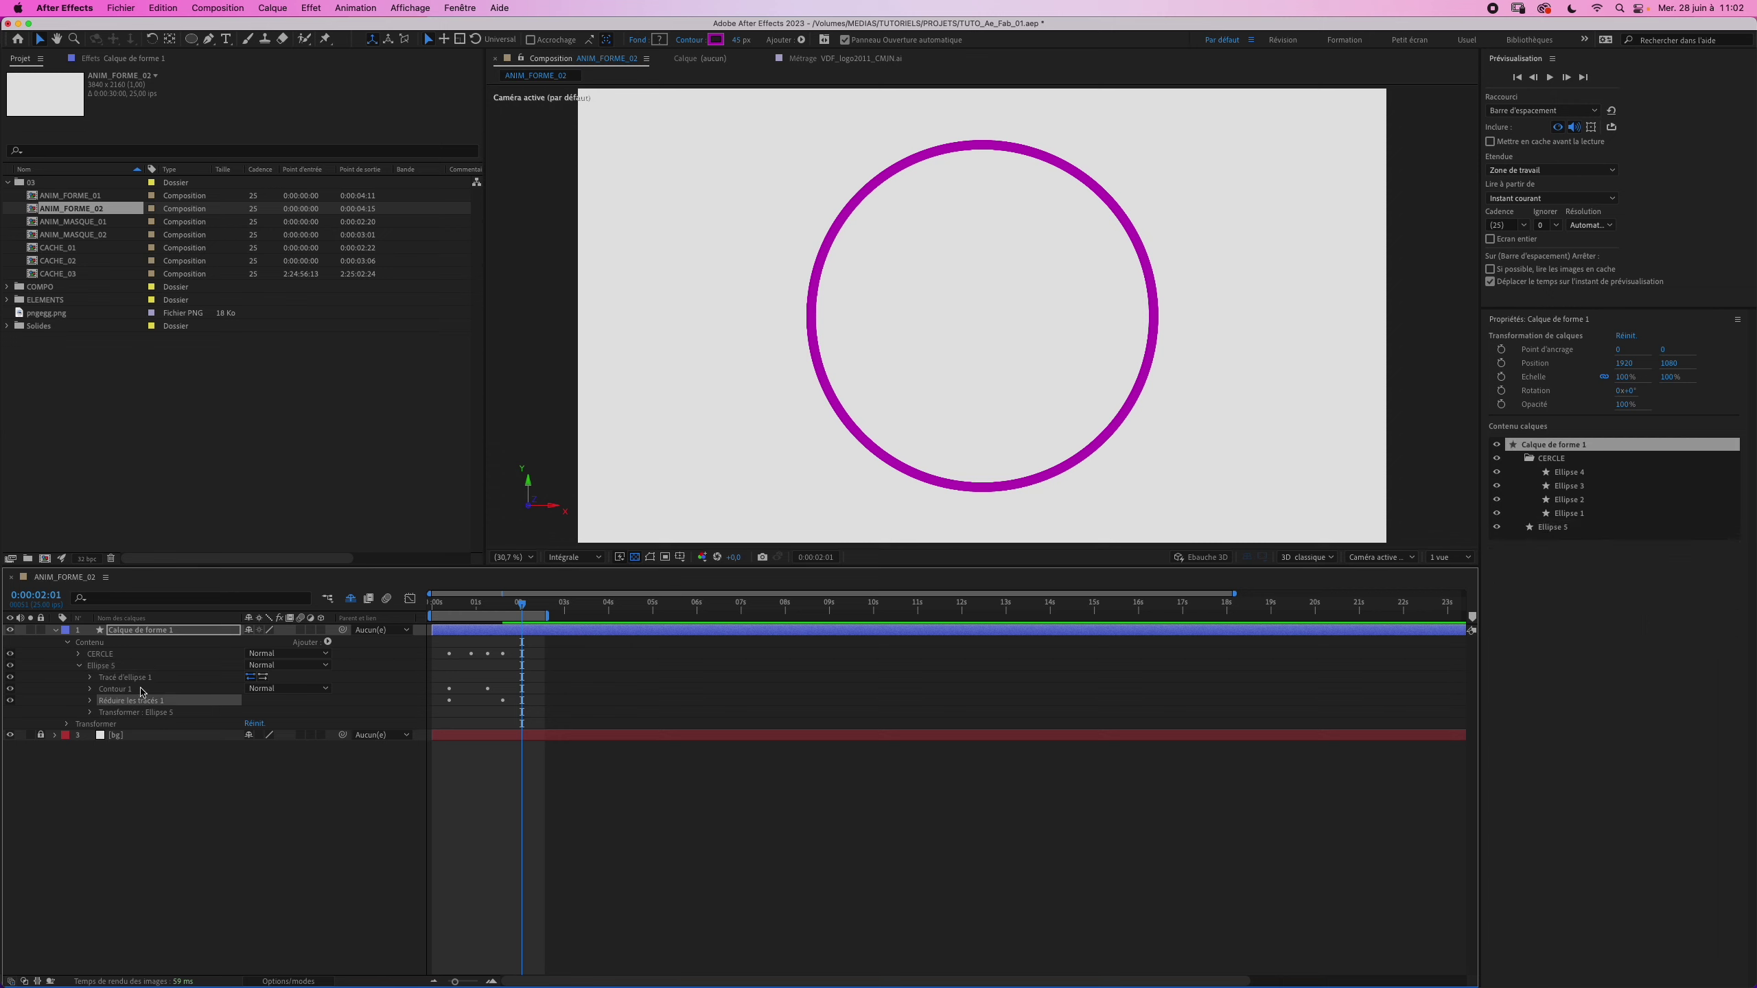
key(Delete)
click(110, 690)
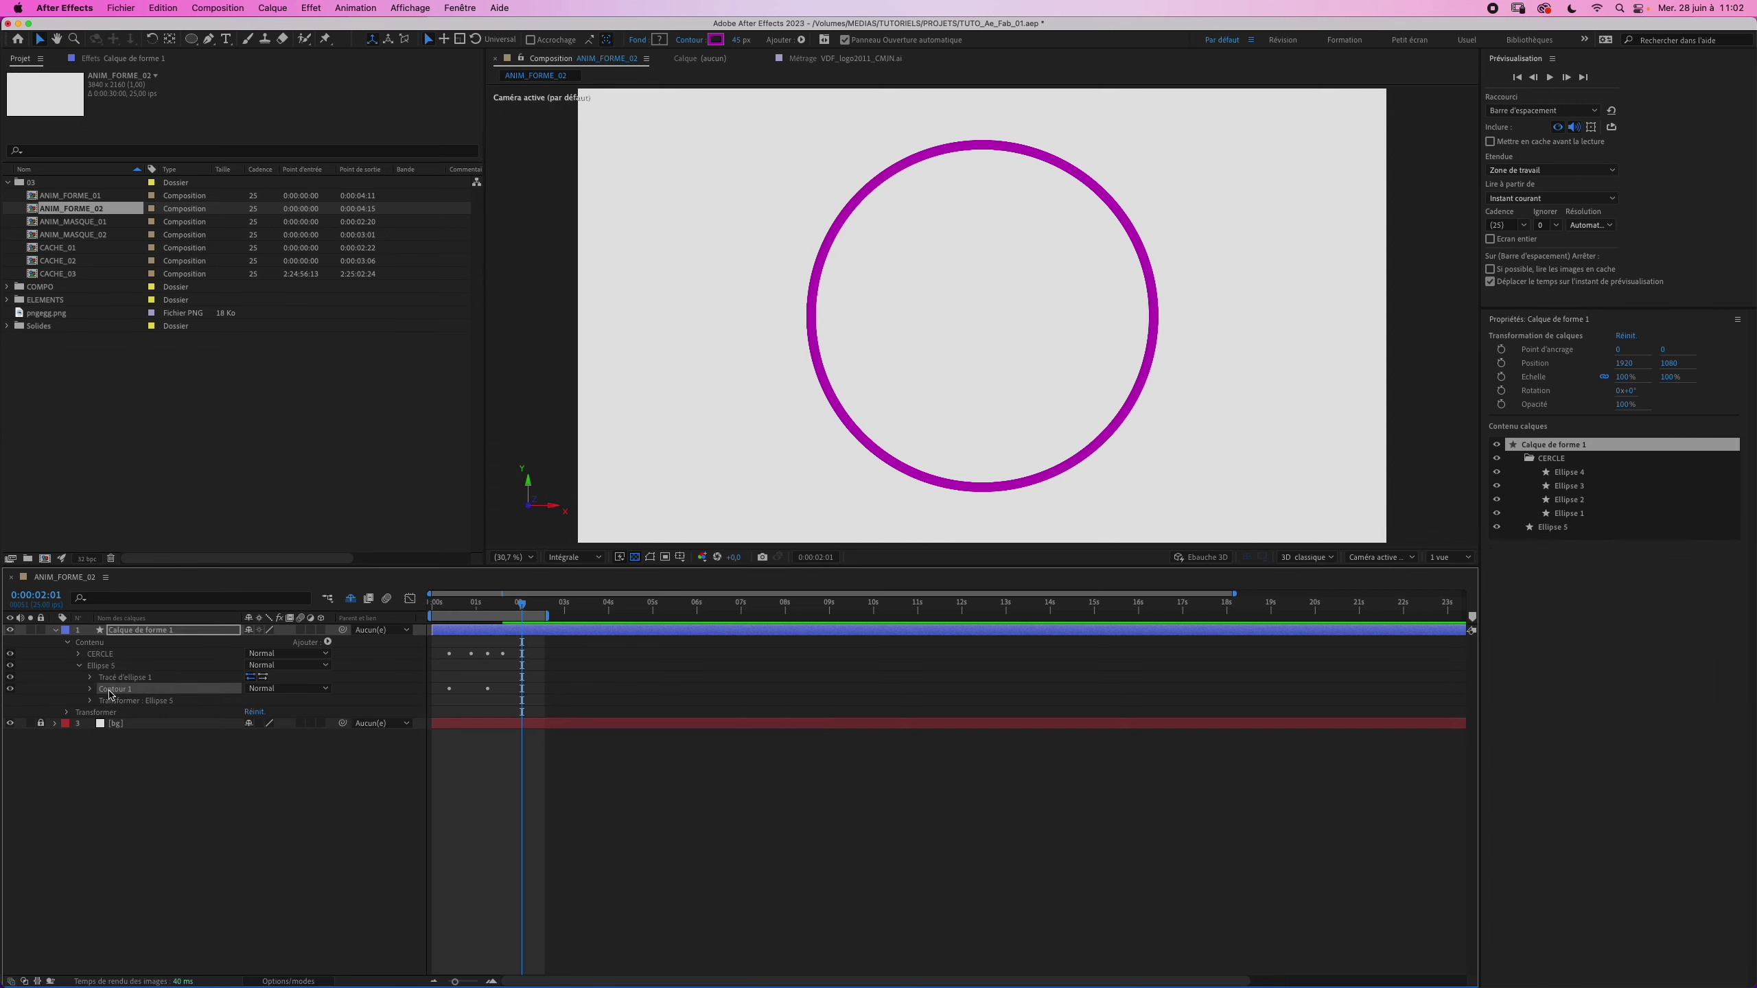
key(Delete)
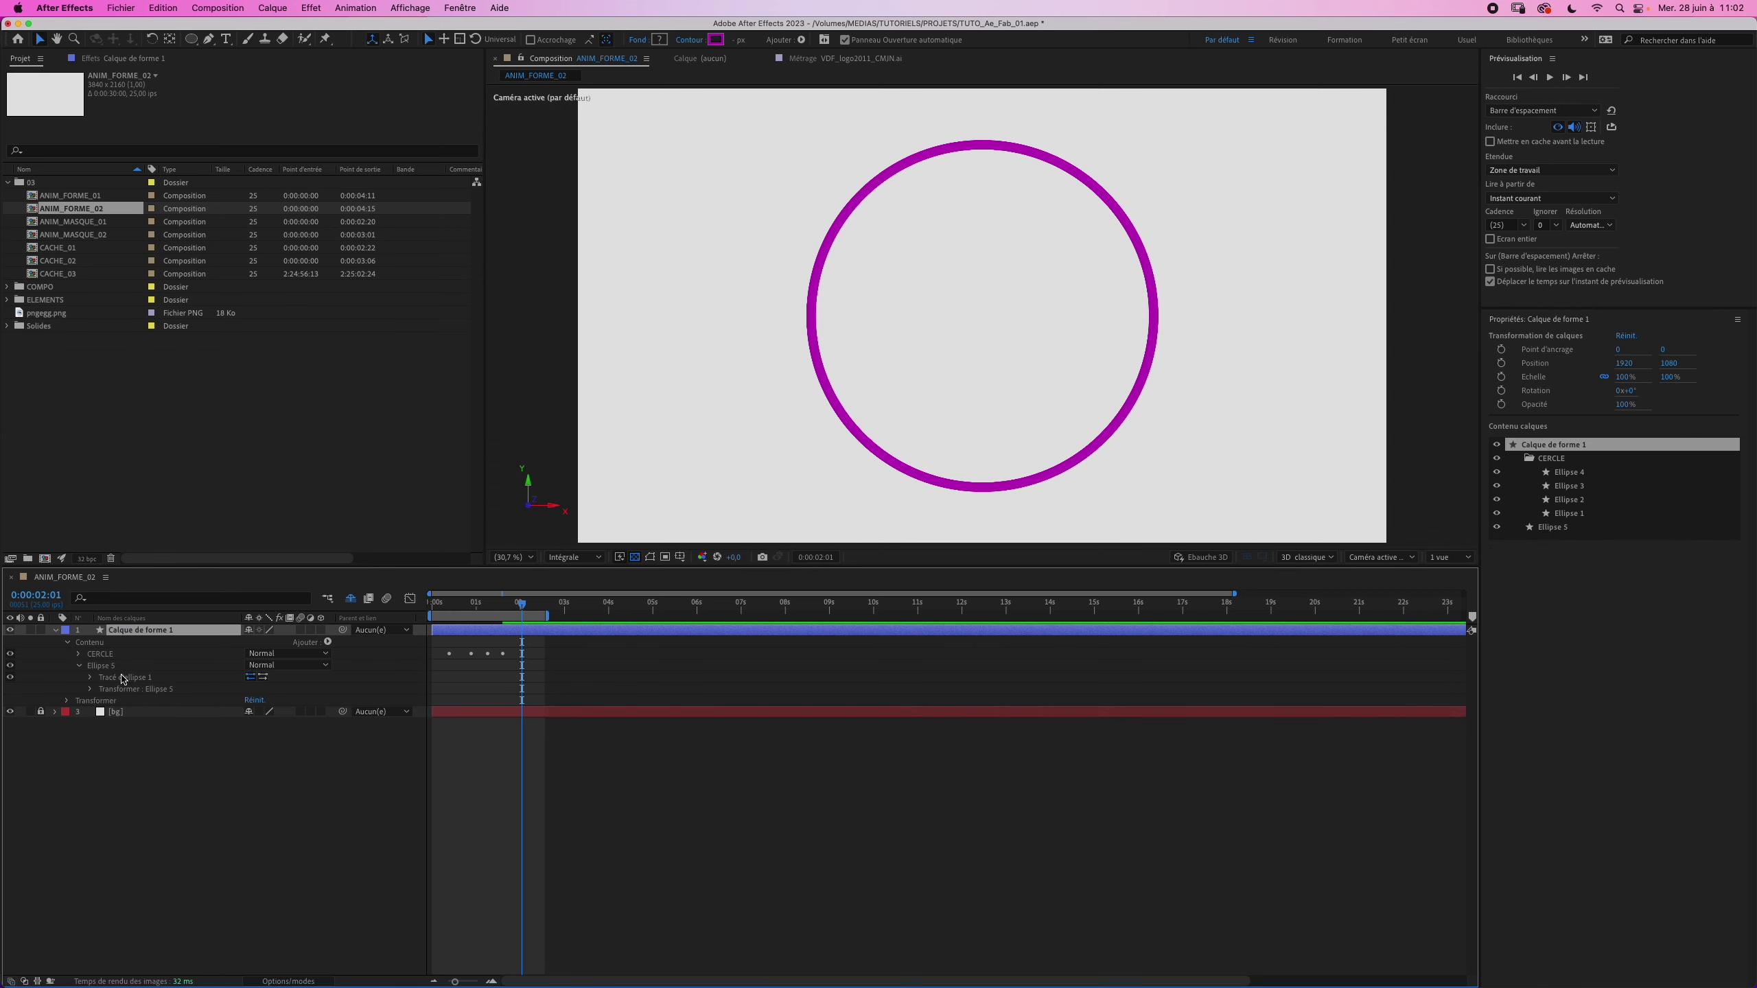
Step: Add a Fond to Ellipse 5 and expand its properties
click(103, 665)
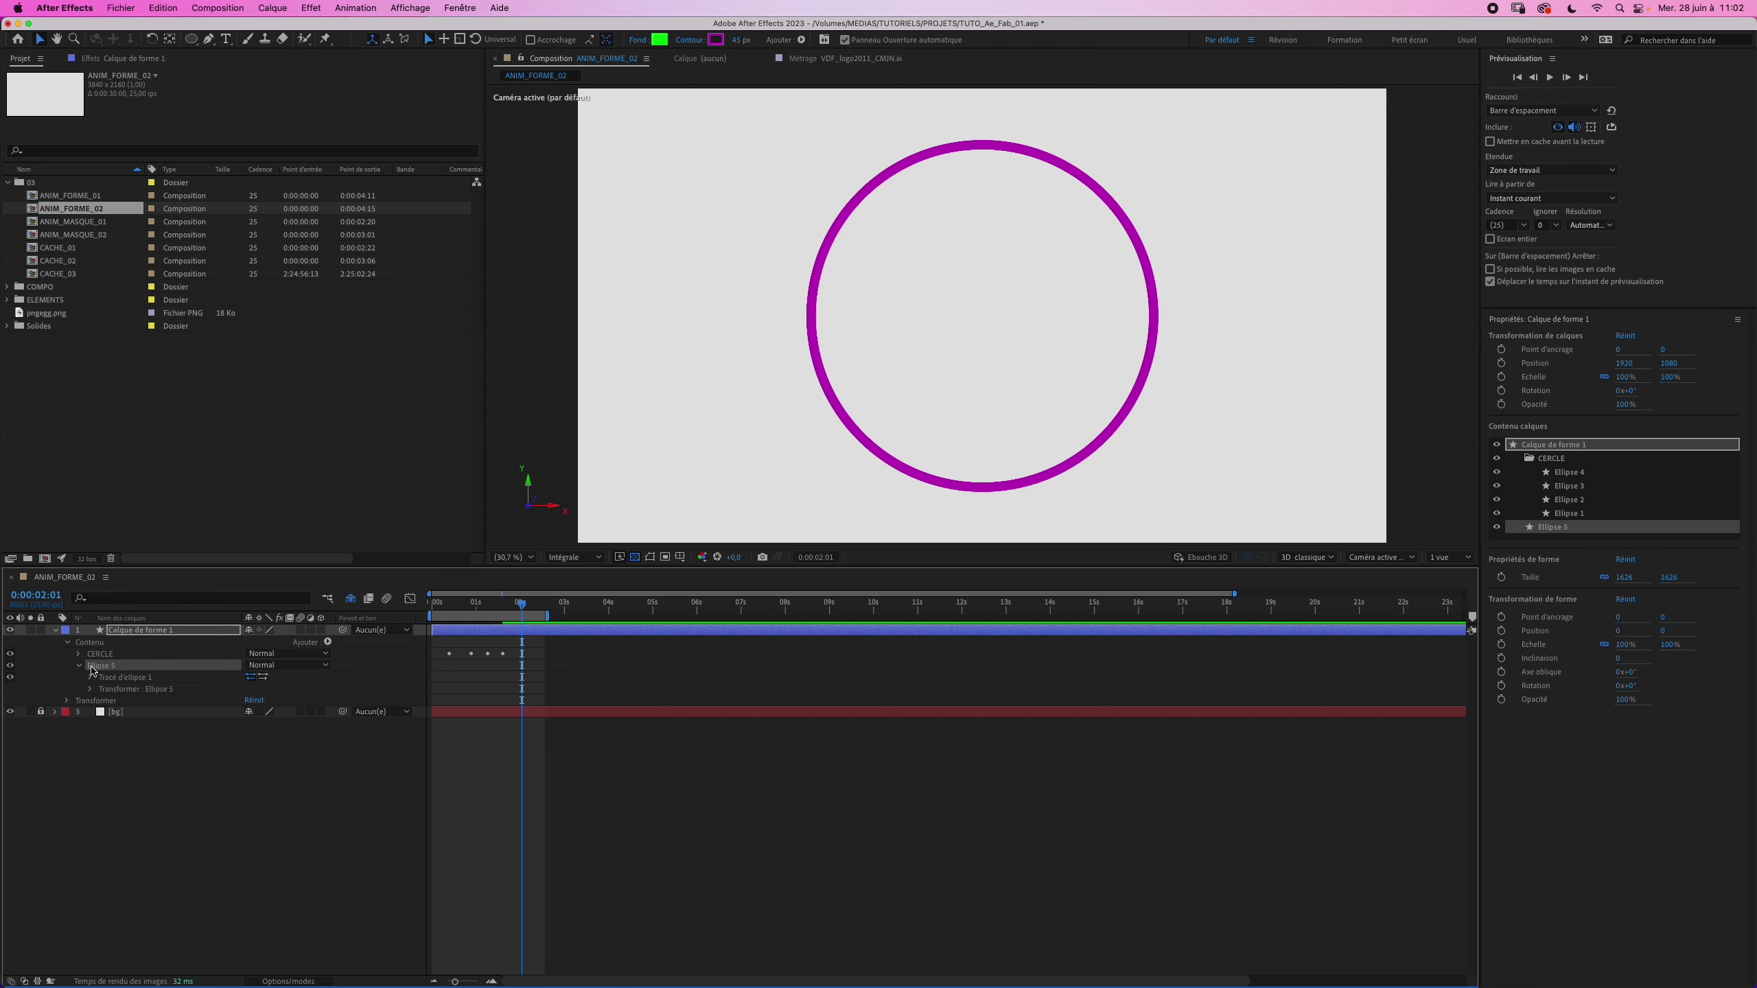
click(328, 643)
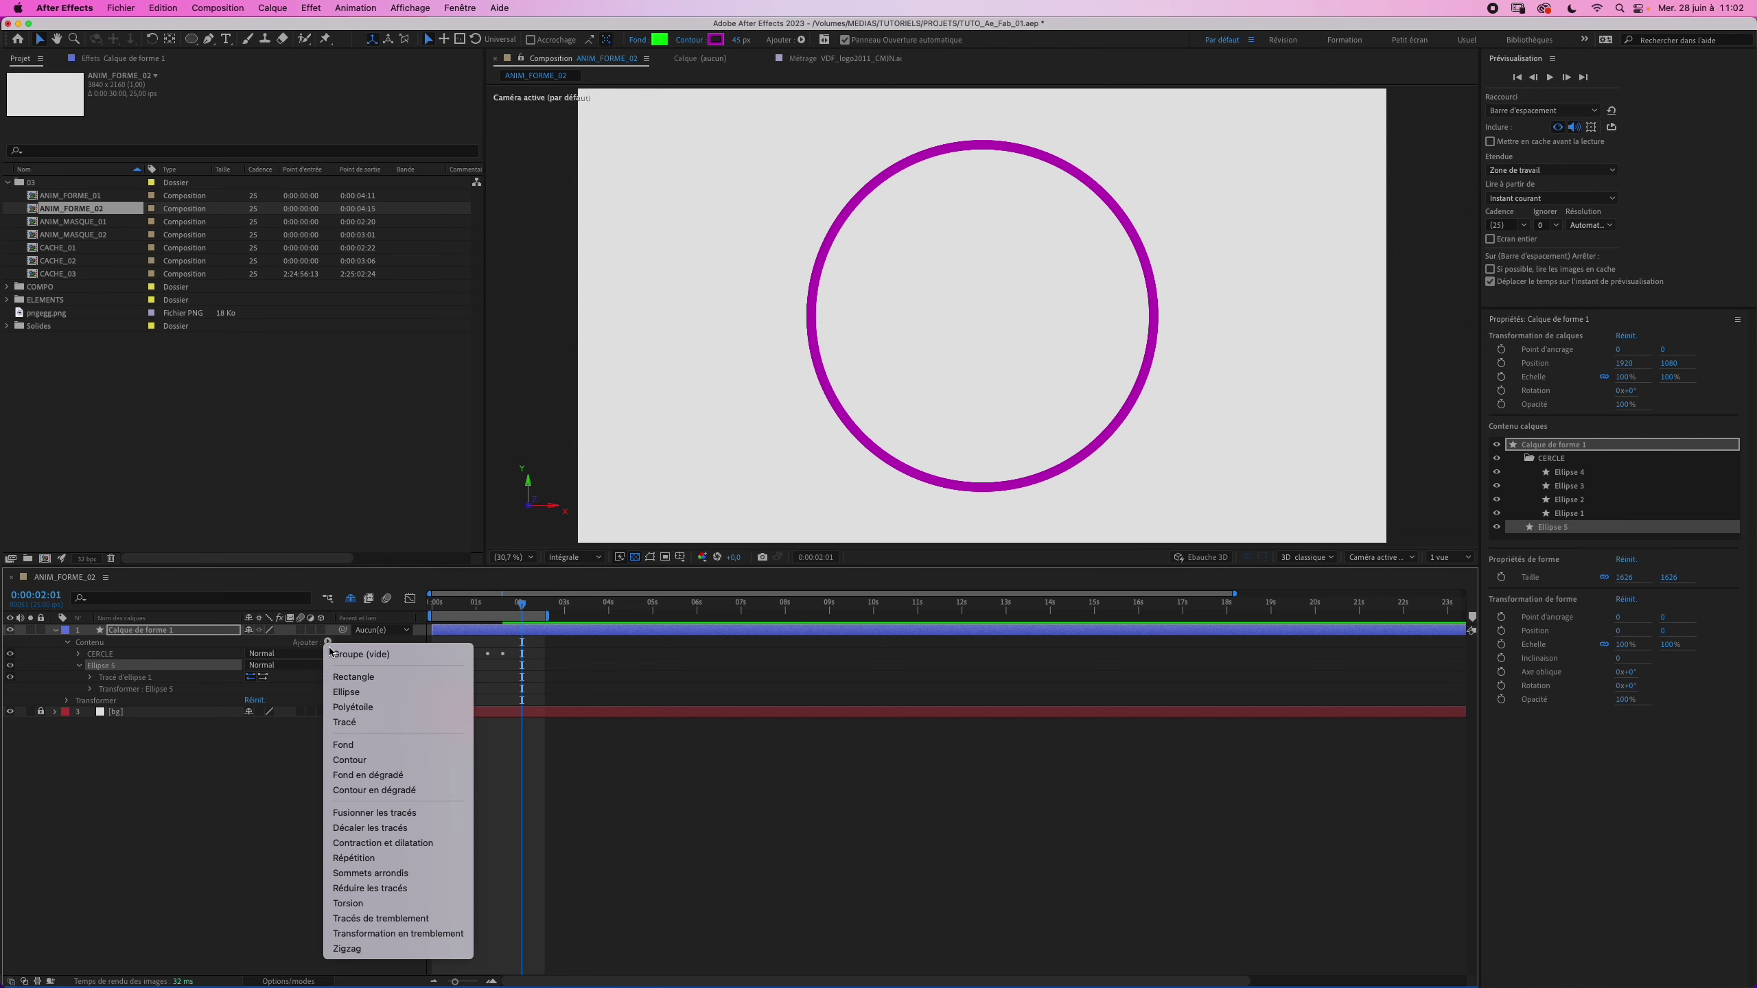
click(372, 746)
click(89, 689)
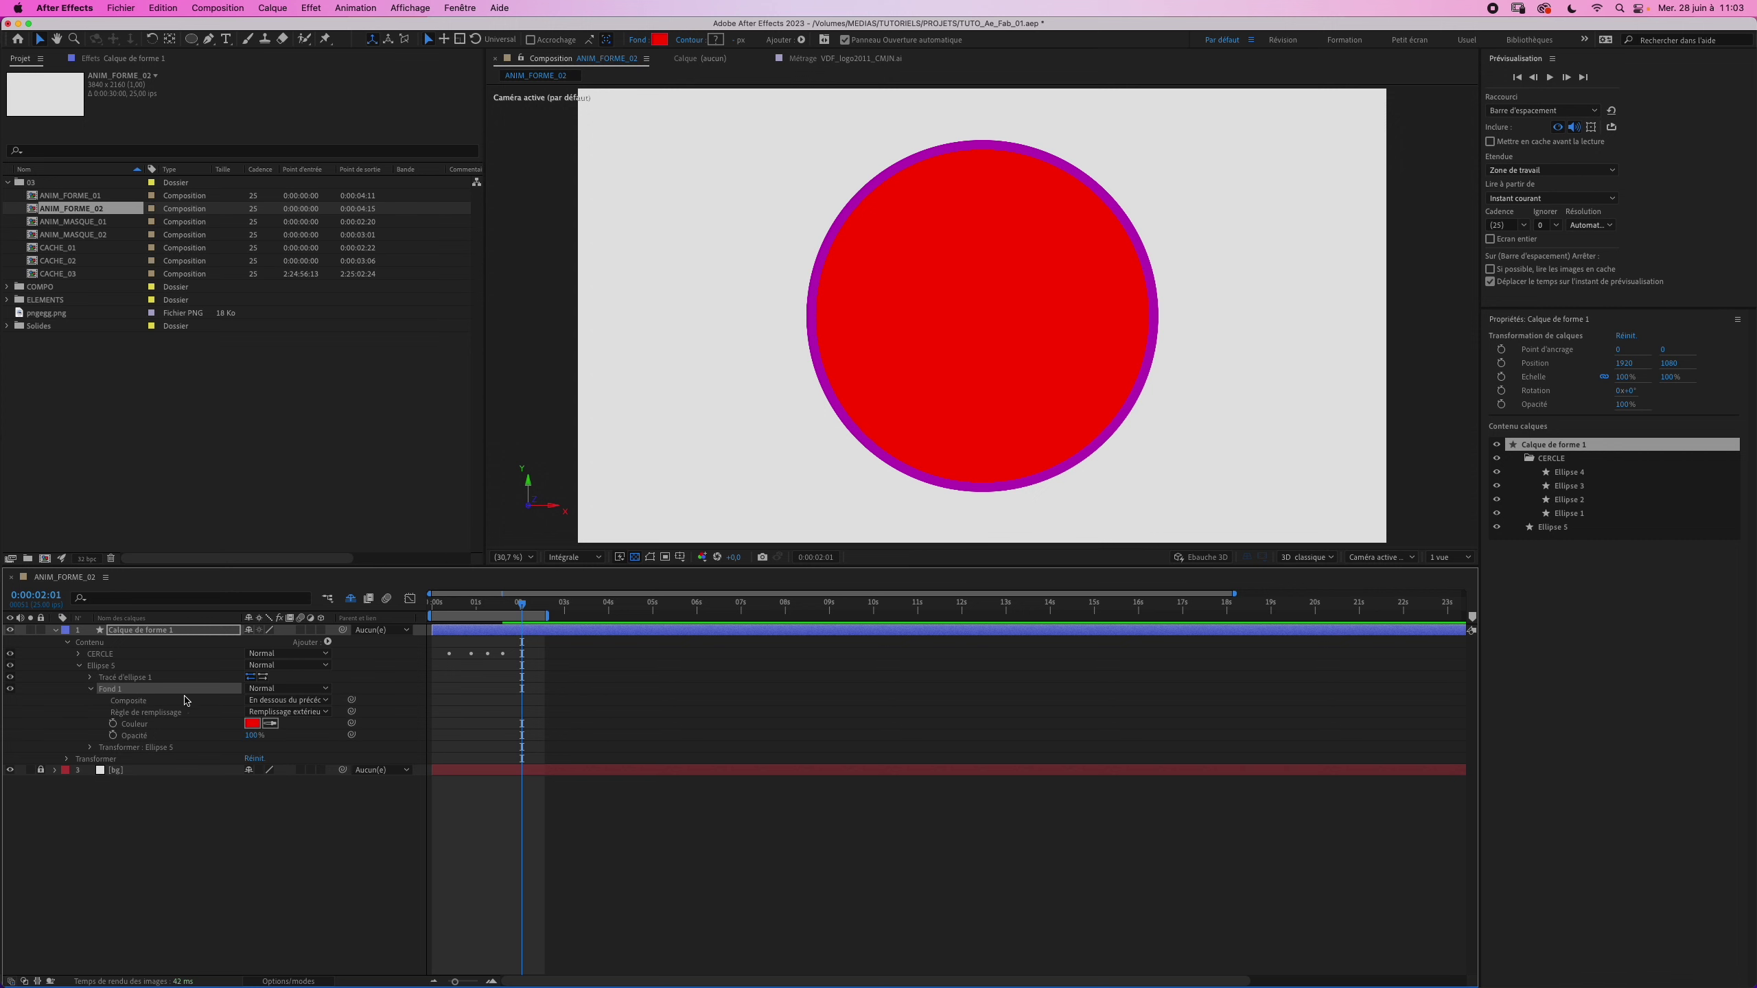
Step: Set Ellipse 5's fill colour to yellow F4DF0F and collapse the ellipse
click(253, 723)
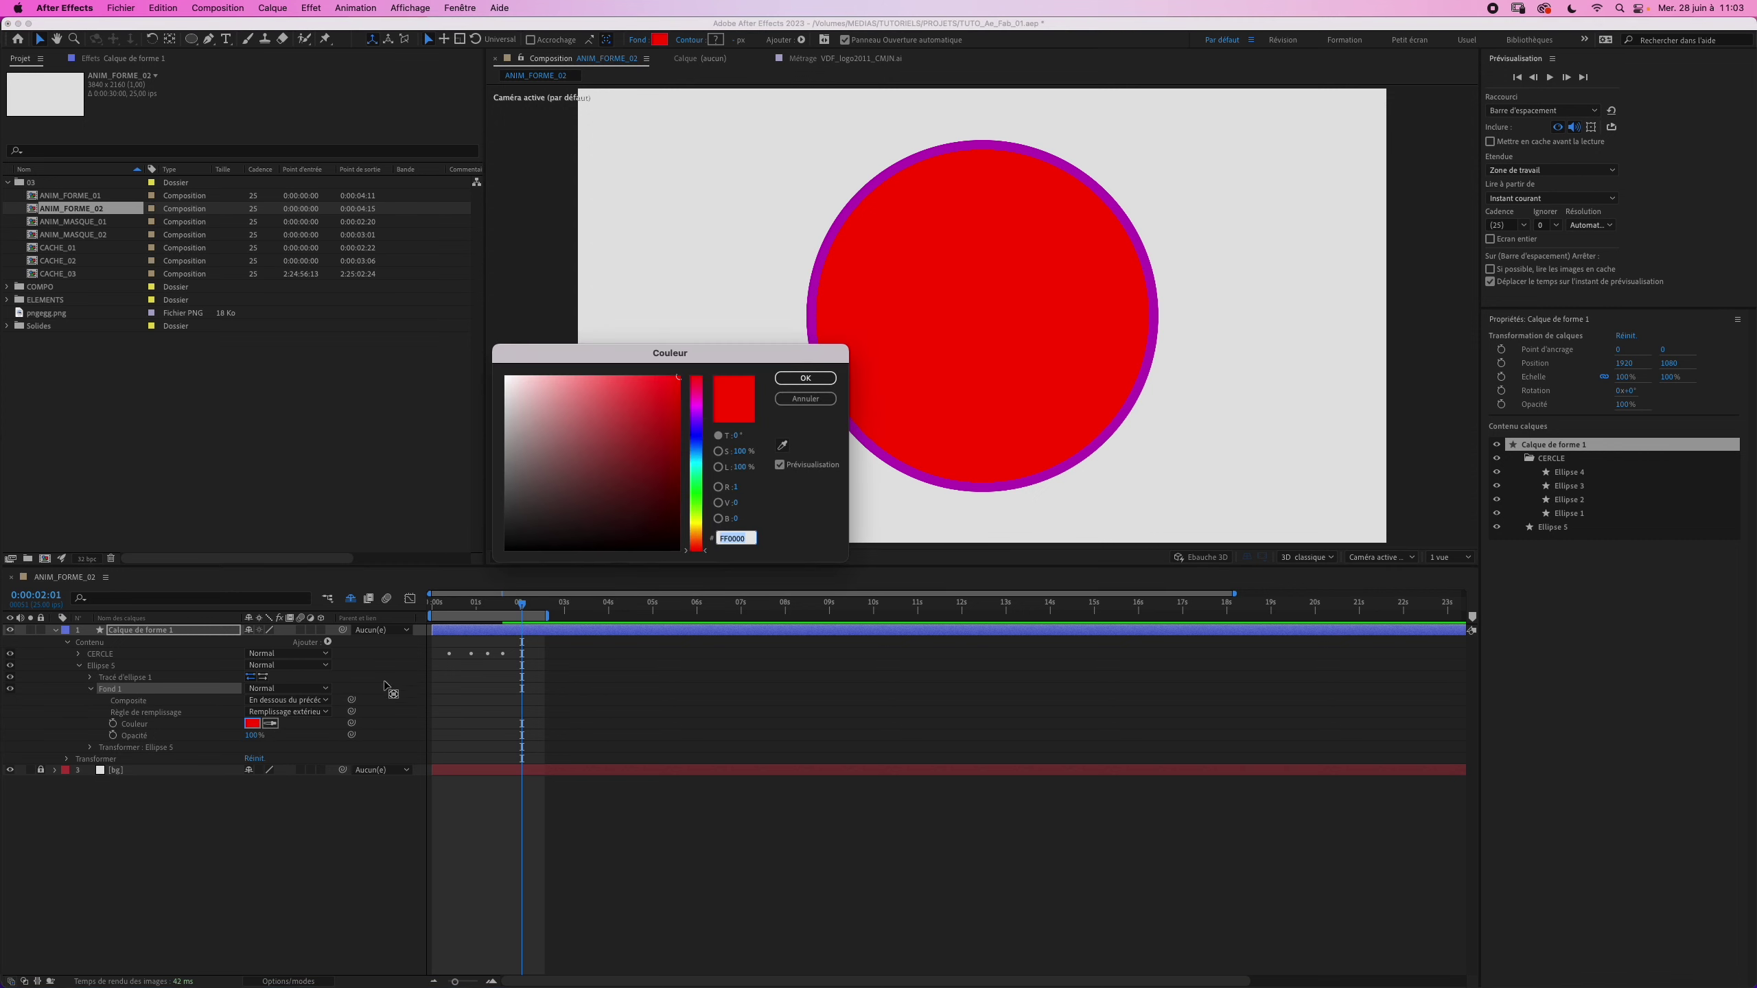
click(699, 525)
drag(666, 432, 672, 383)
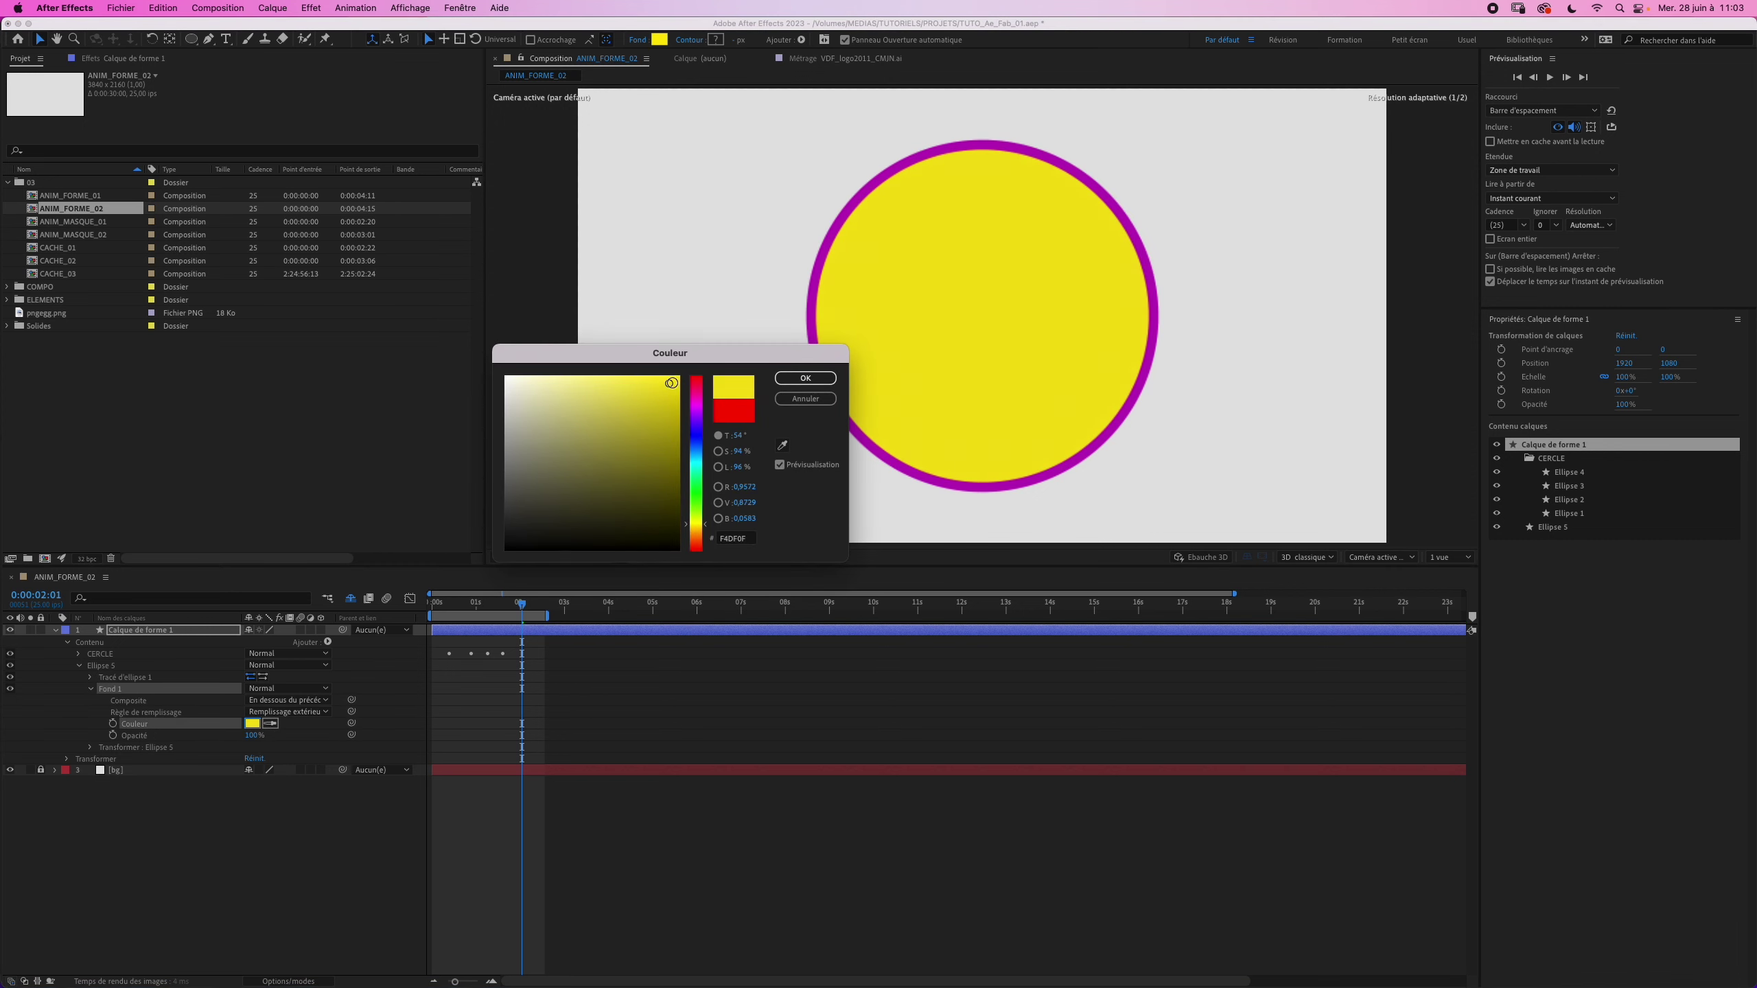
click(805, 378)
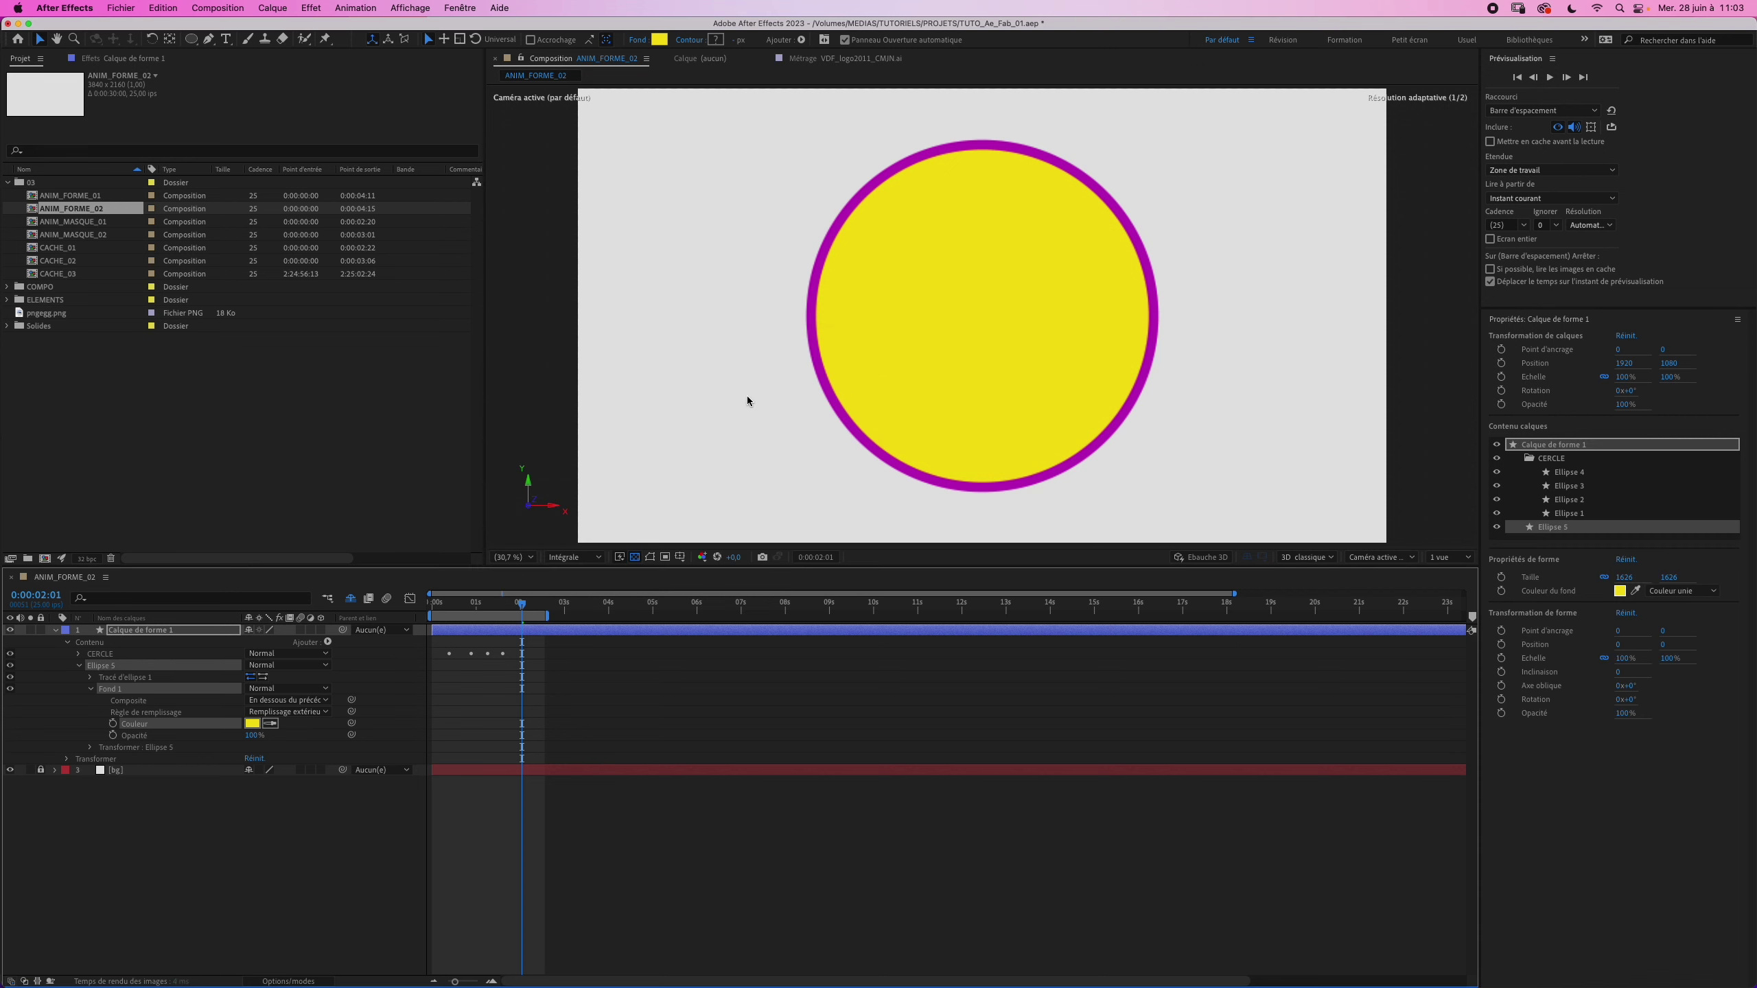
click(90, 689)
click(79, 666)
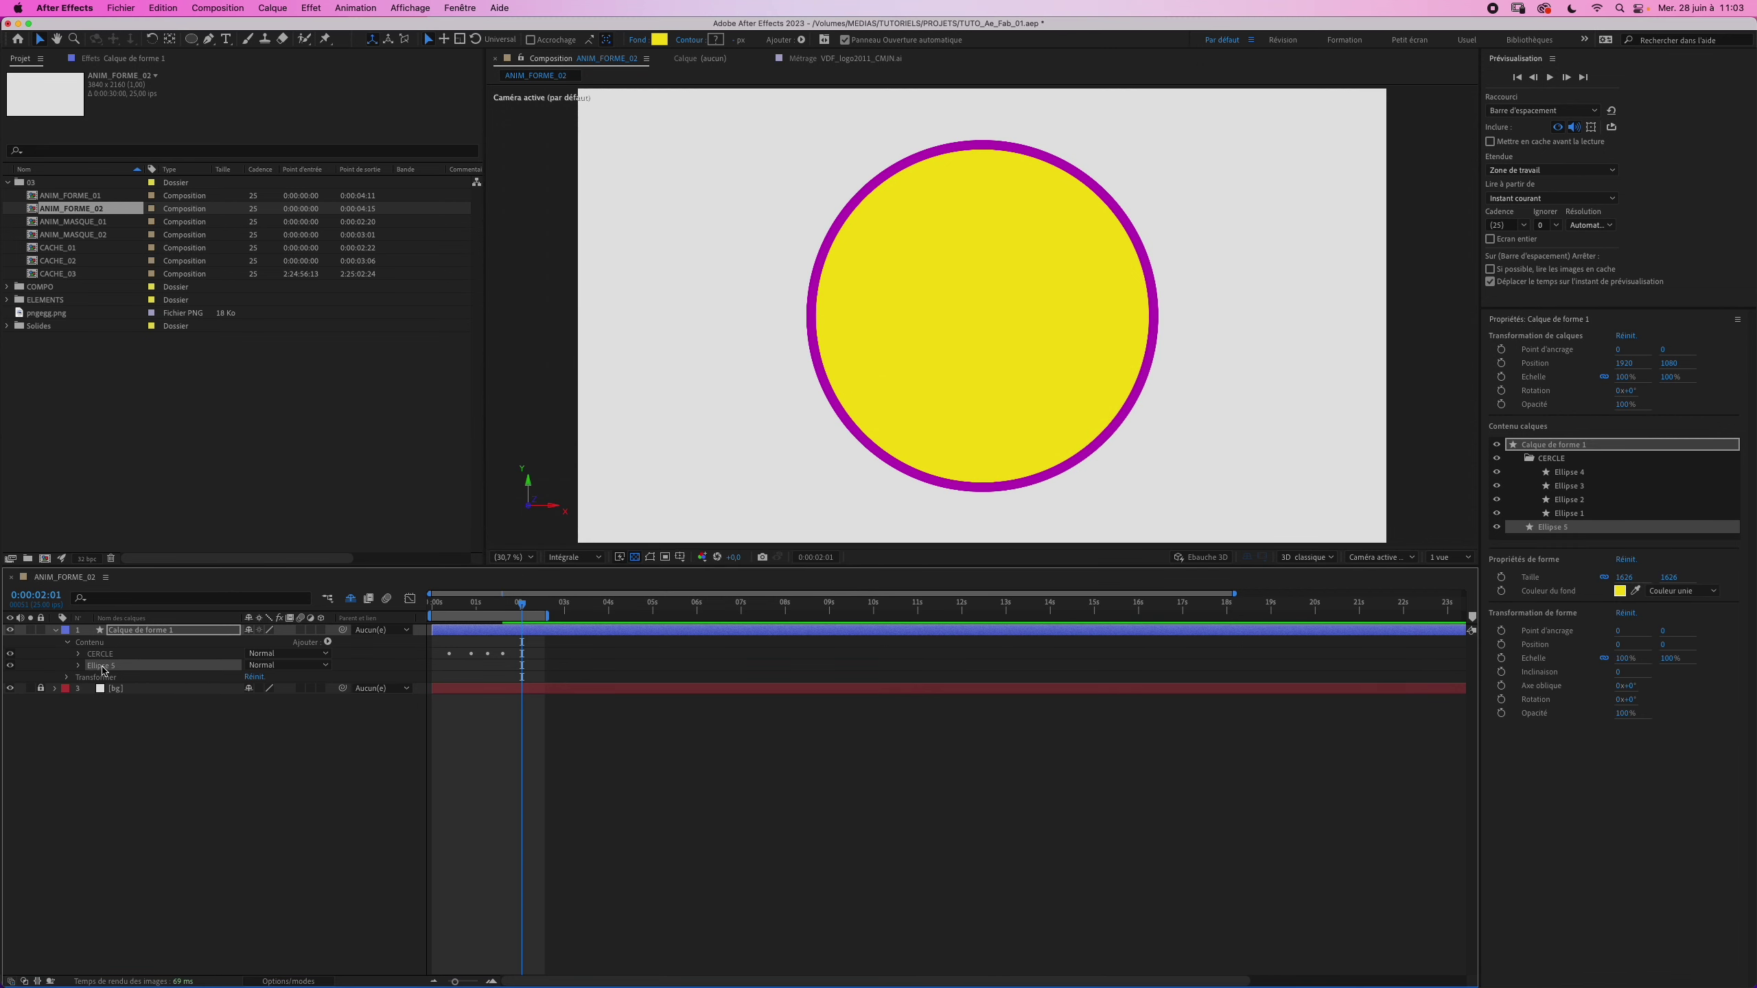
key(super+d)
click(105, 677)
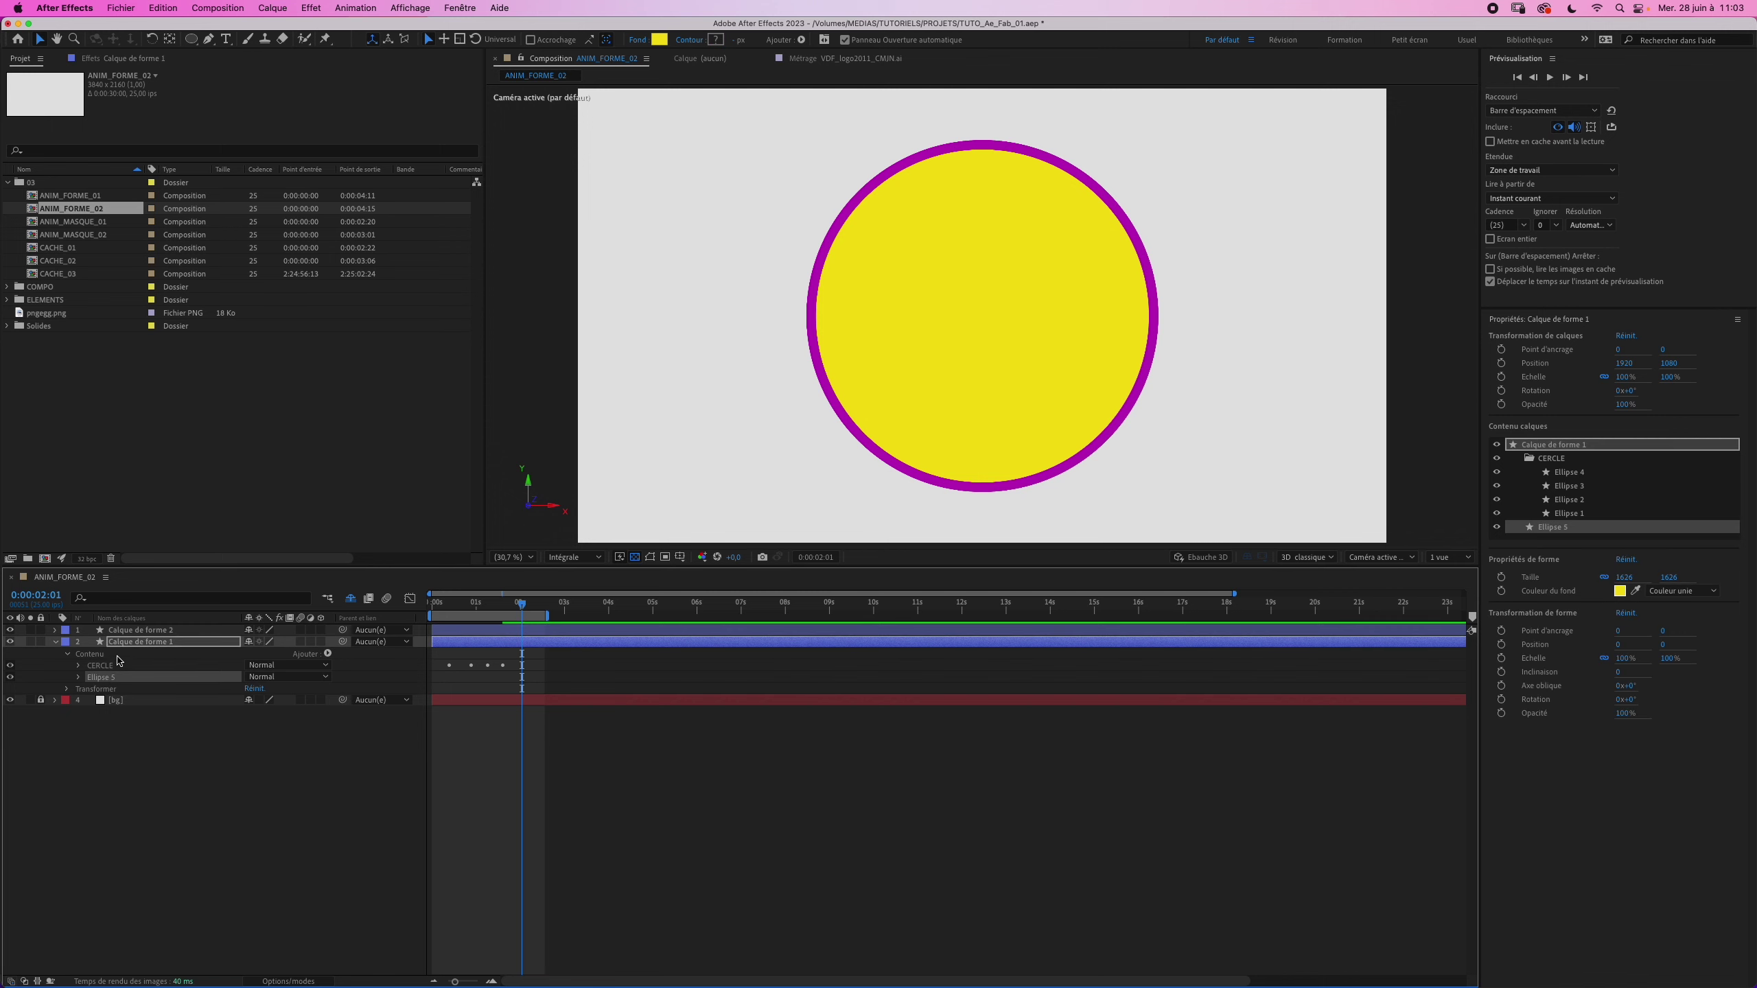
key(super+z)
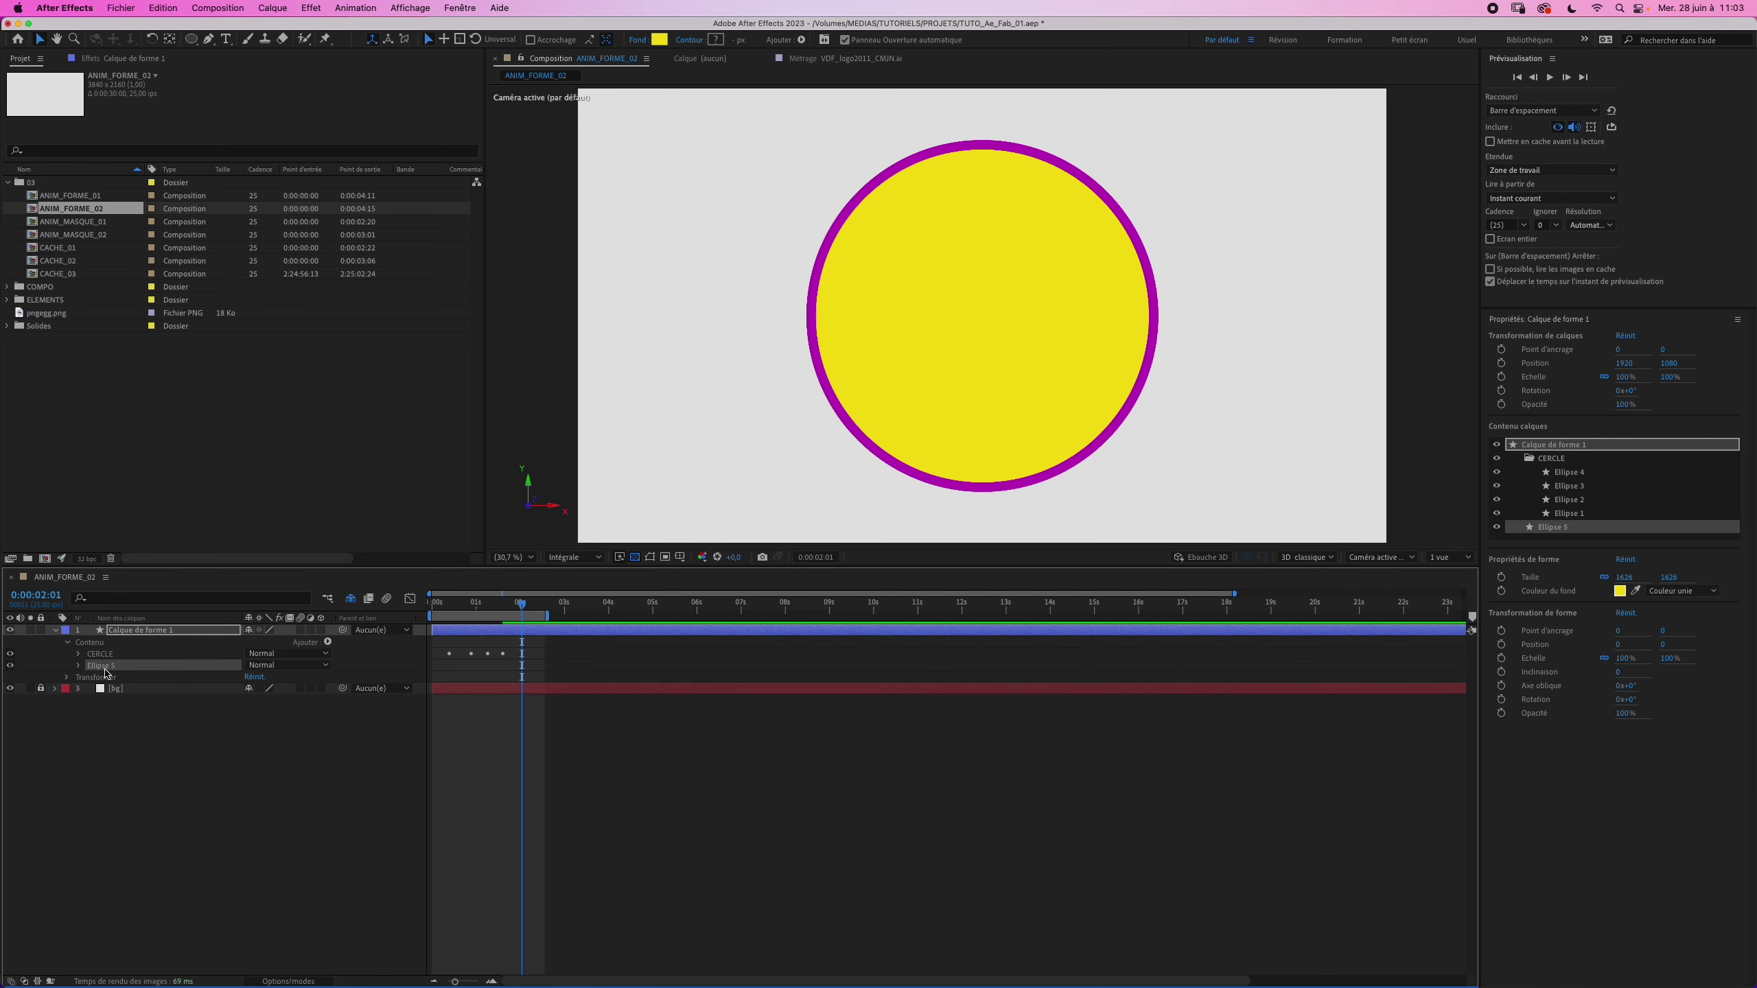
key(super+shift+z)
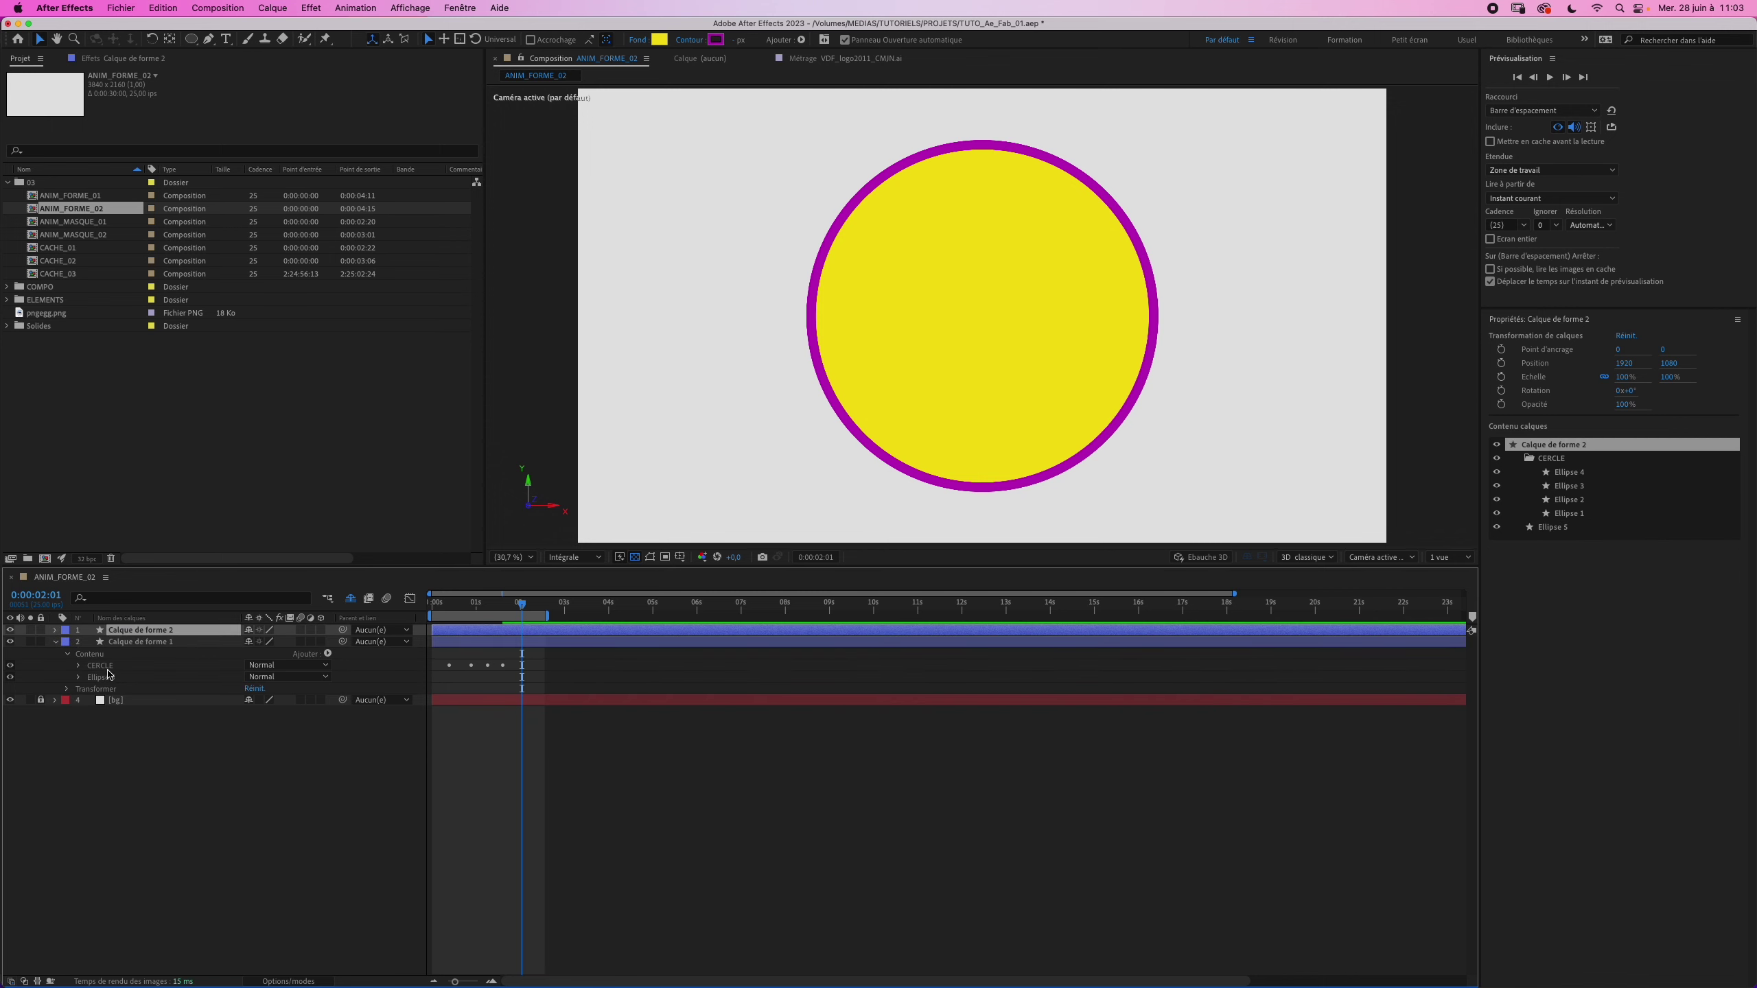
key(super+z)
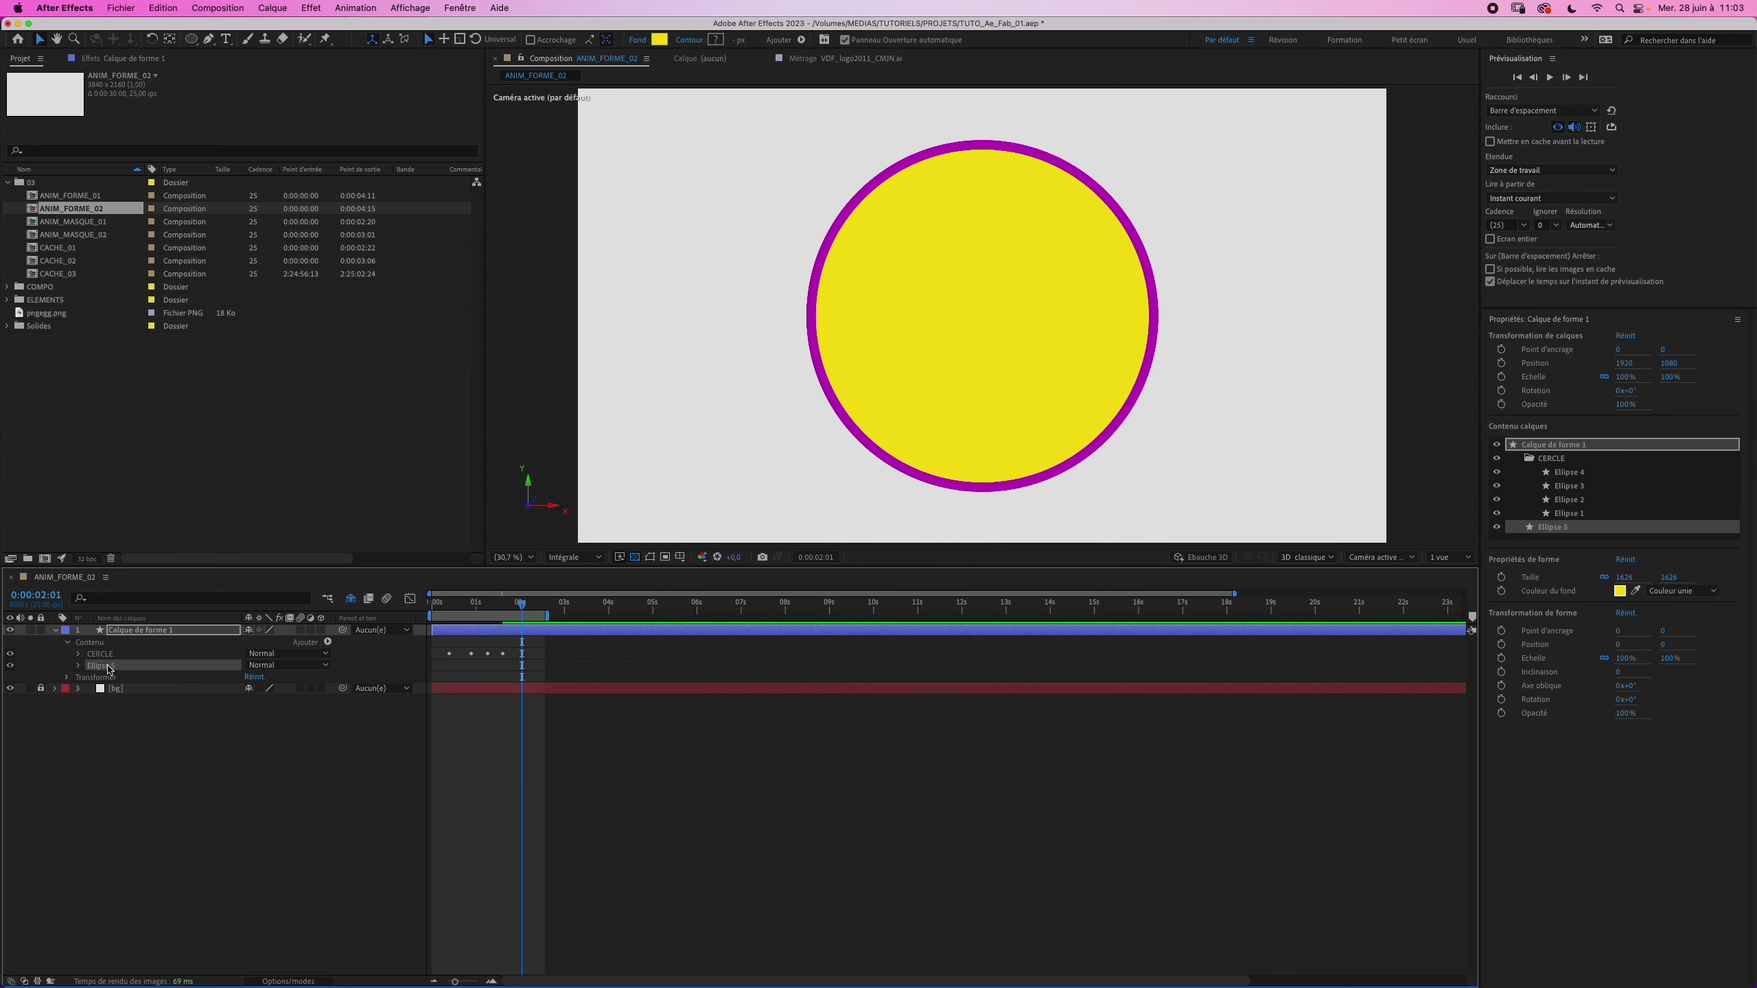
Step: Duplicate Ellipse 5 within the shape layer and set the original Ellipse 5's fill colour to green 0FF41B
key(super+d)
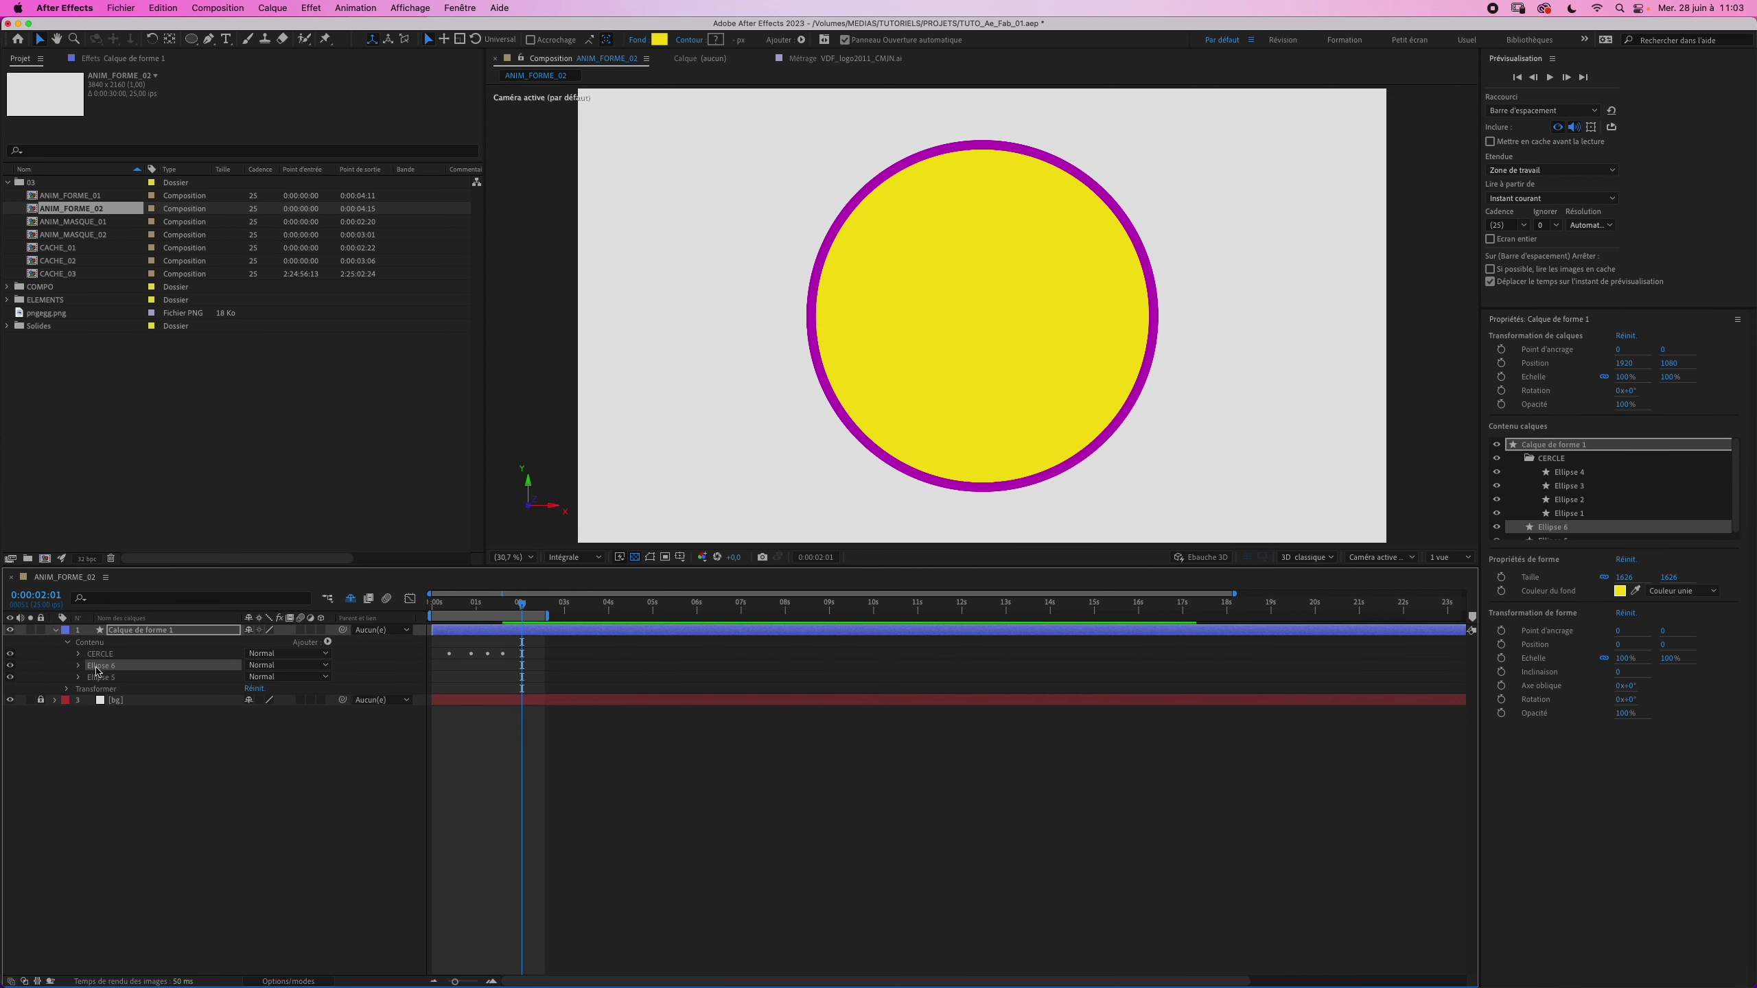
click(98, 678)
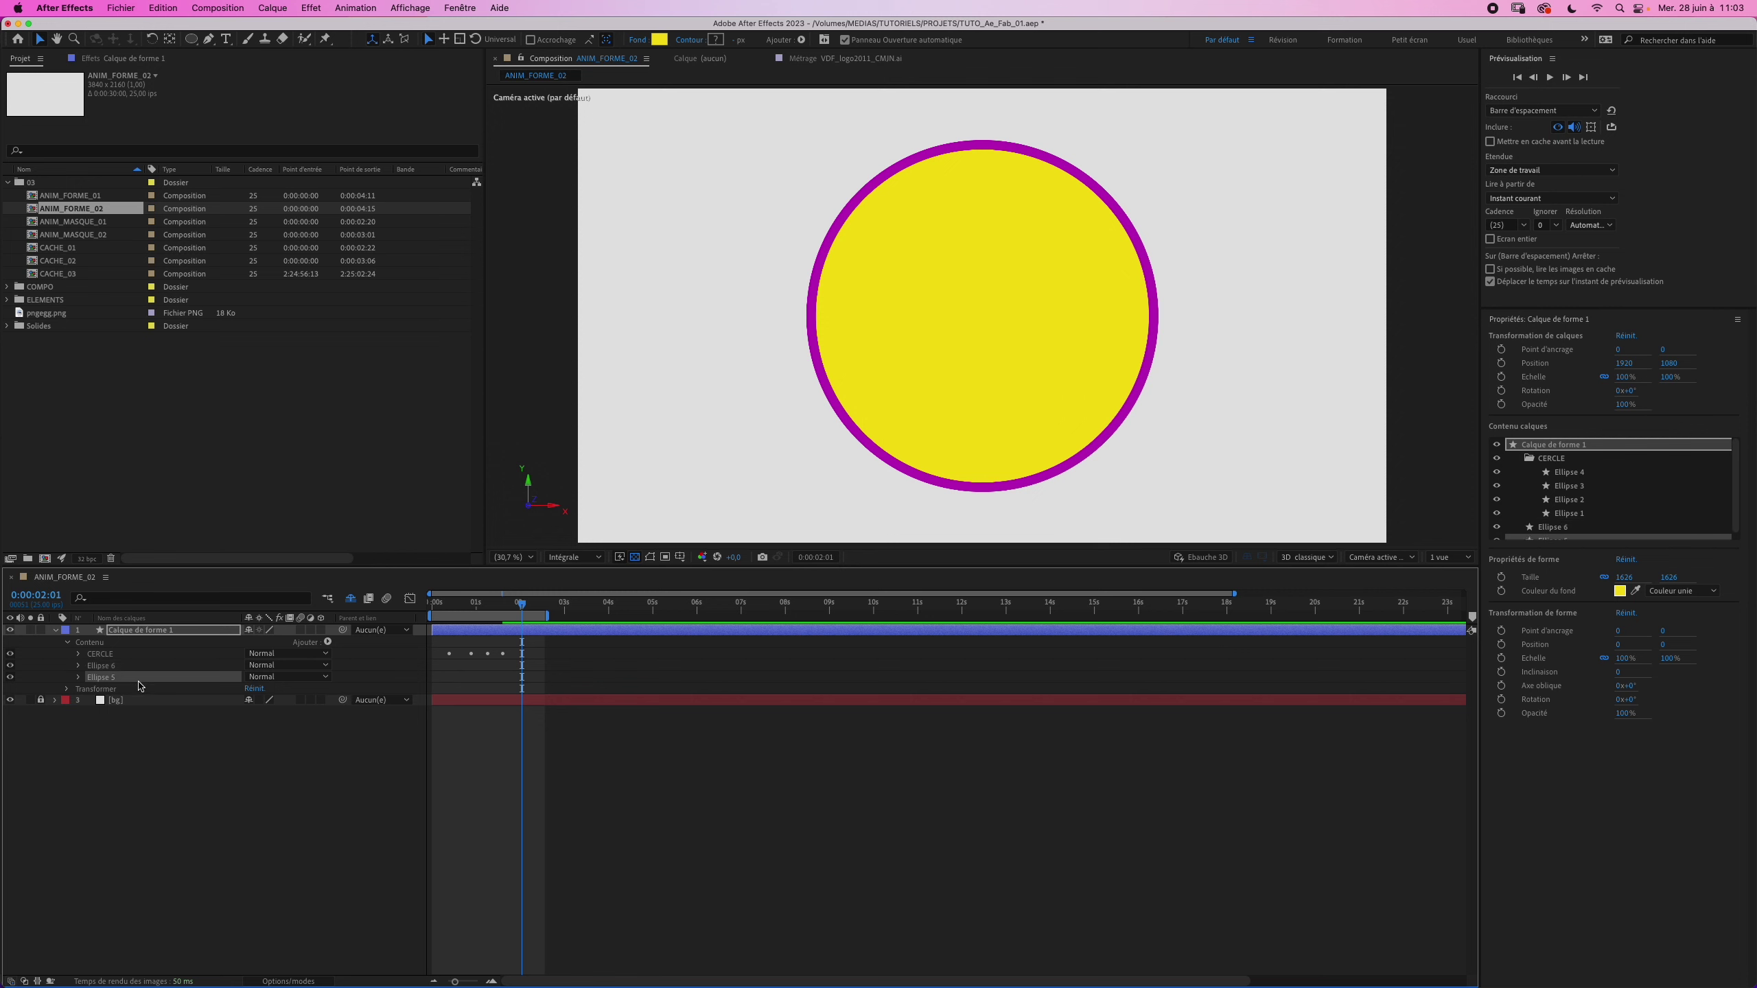
click(659, 40)
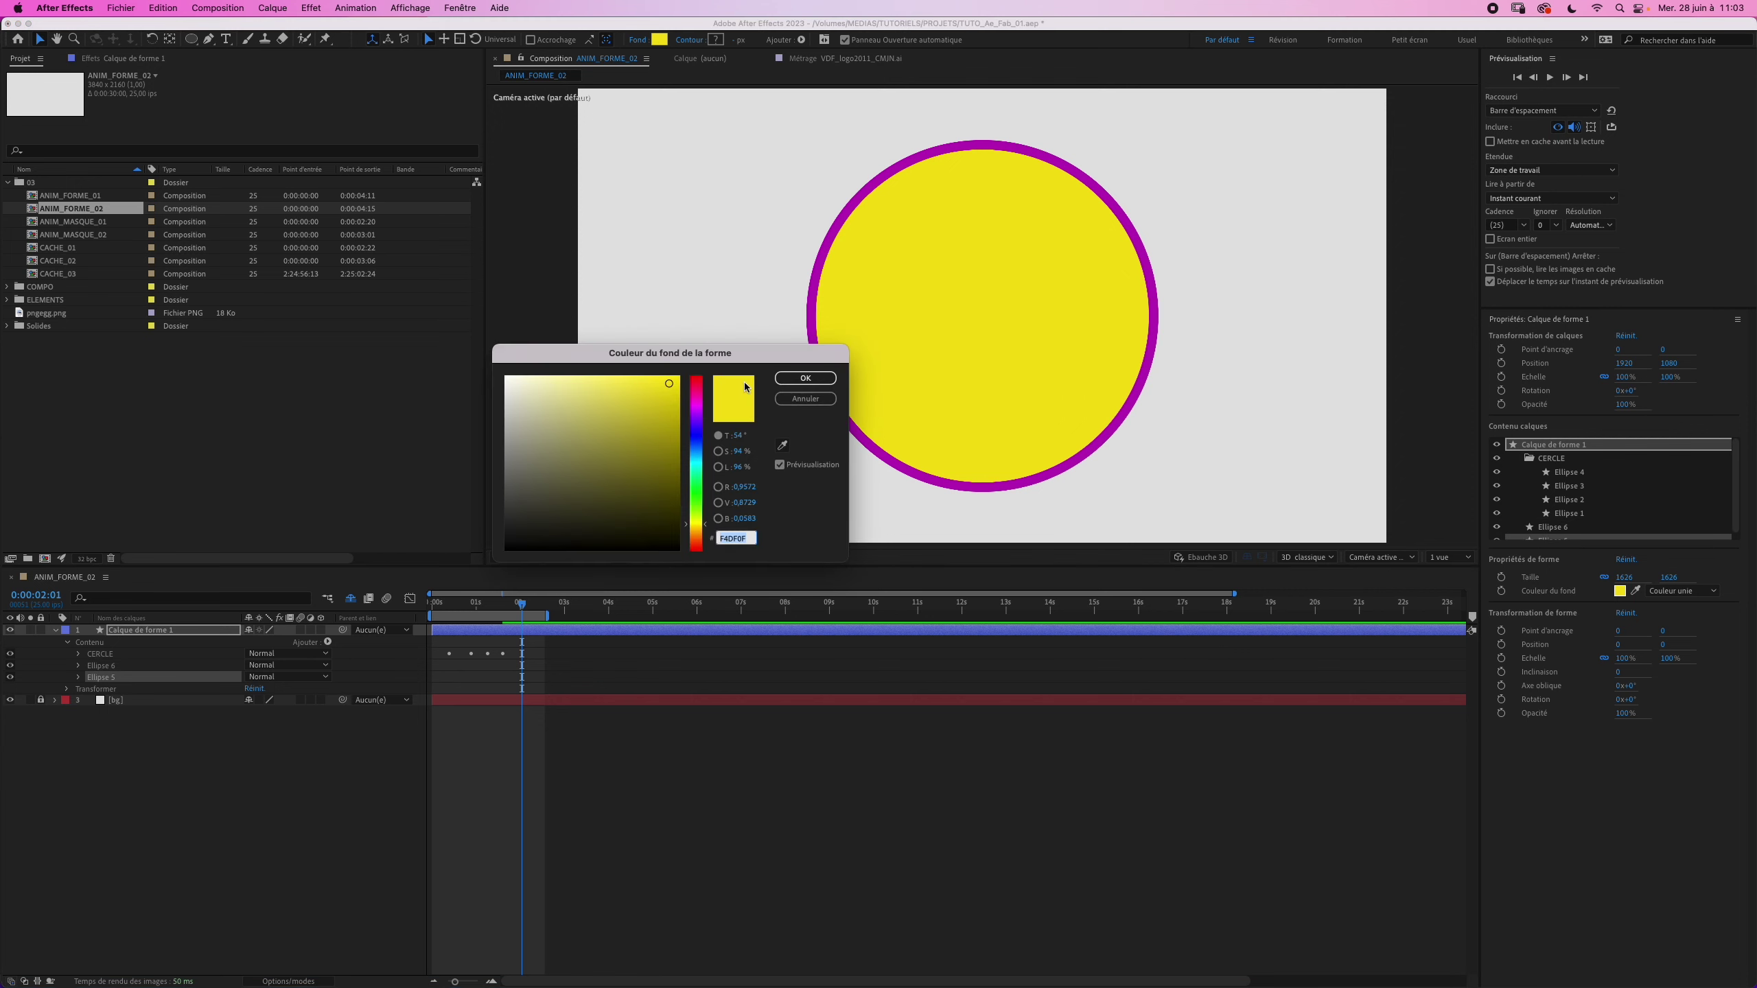
click(699, 483)
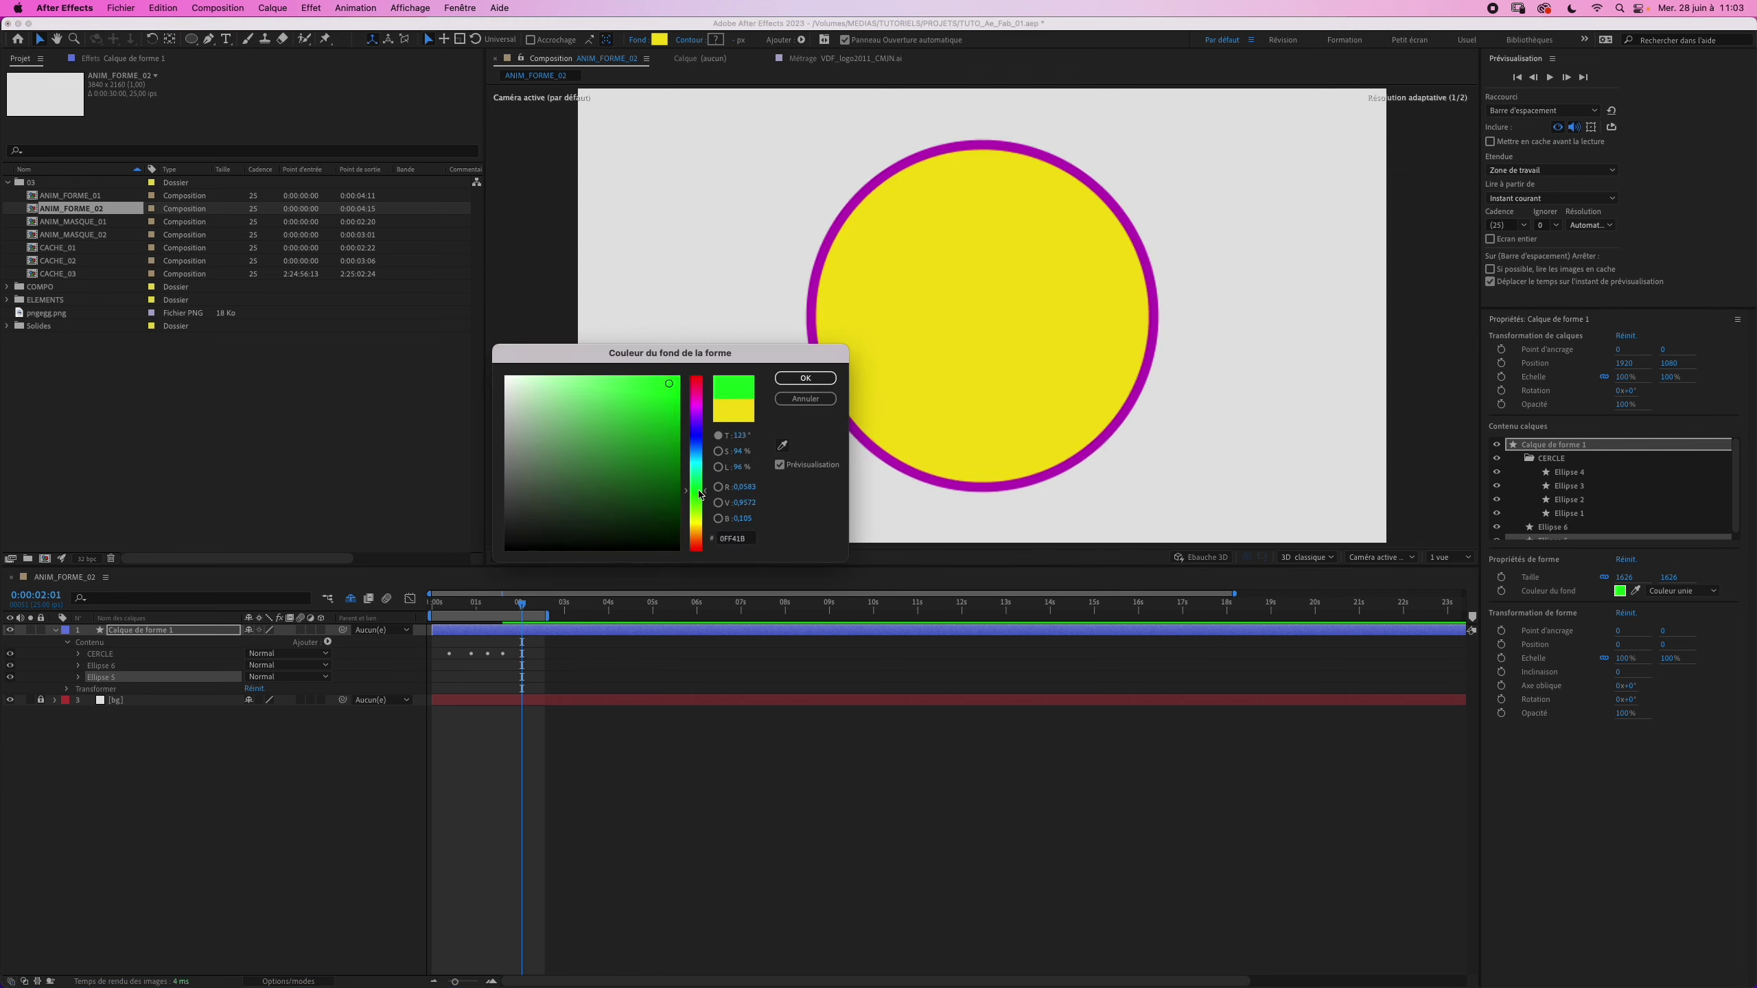
click(805, 378)
Step: Move Ellipse 6's anchor point from the centre to outside the circle's lower right, at about 924, 292
click(115, 666)
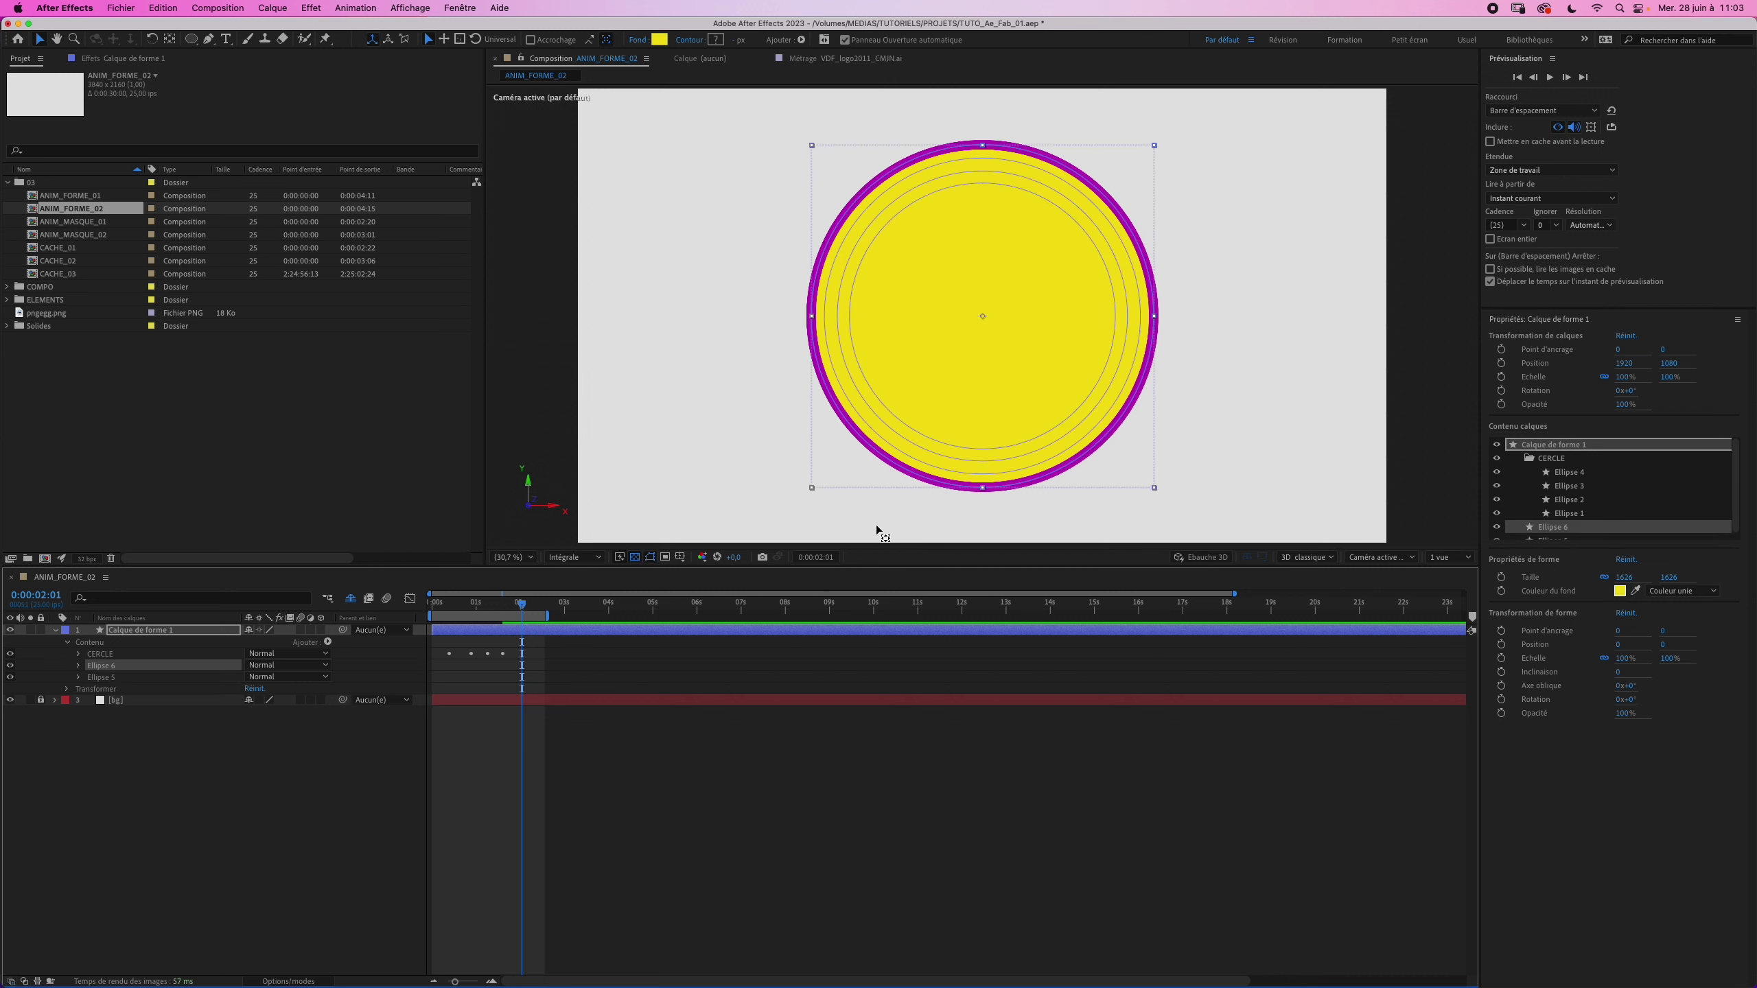
key(y)
drag(983, 316, 1181, 381)
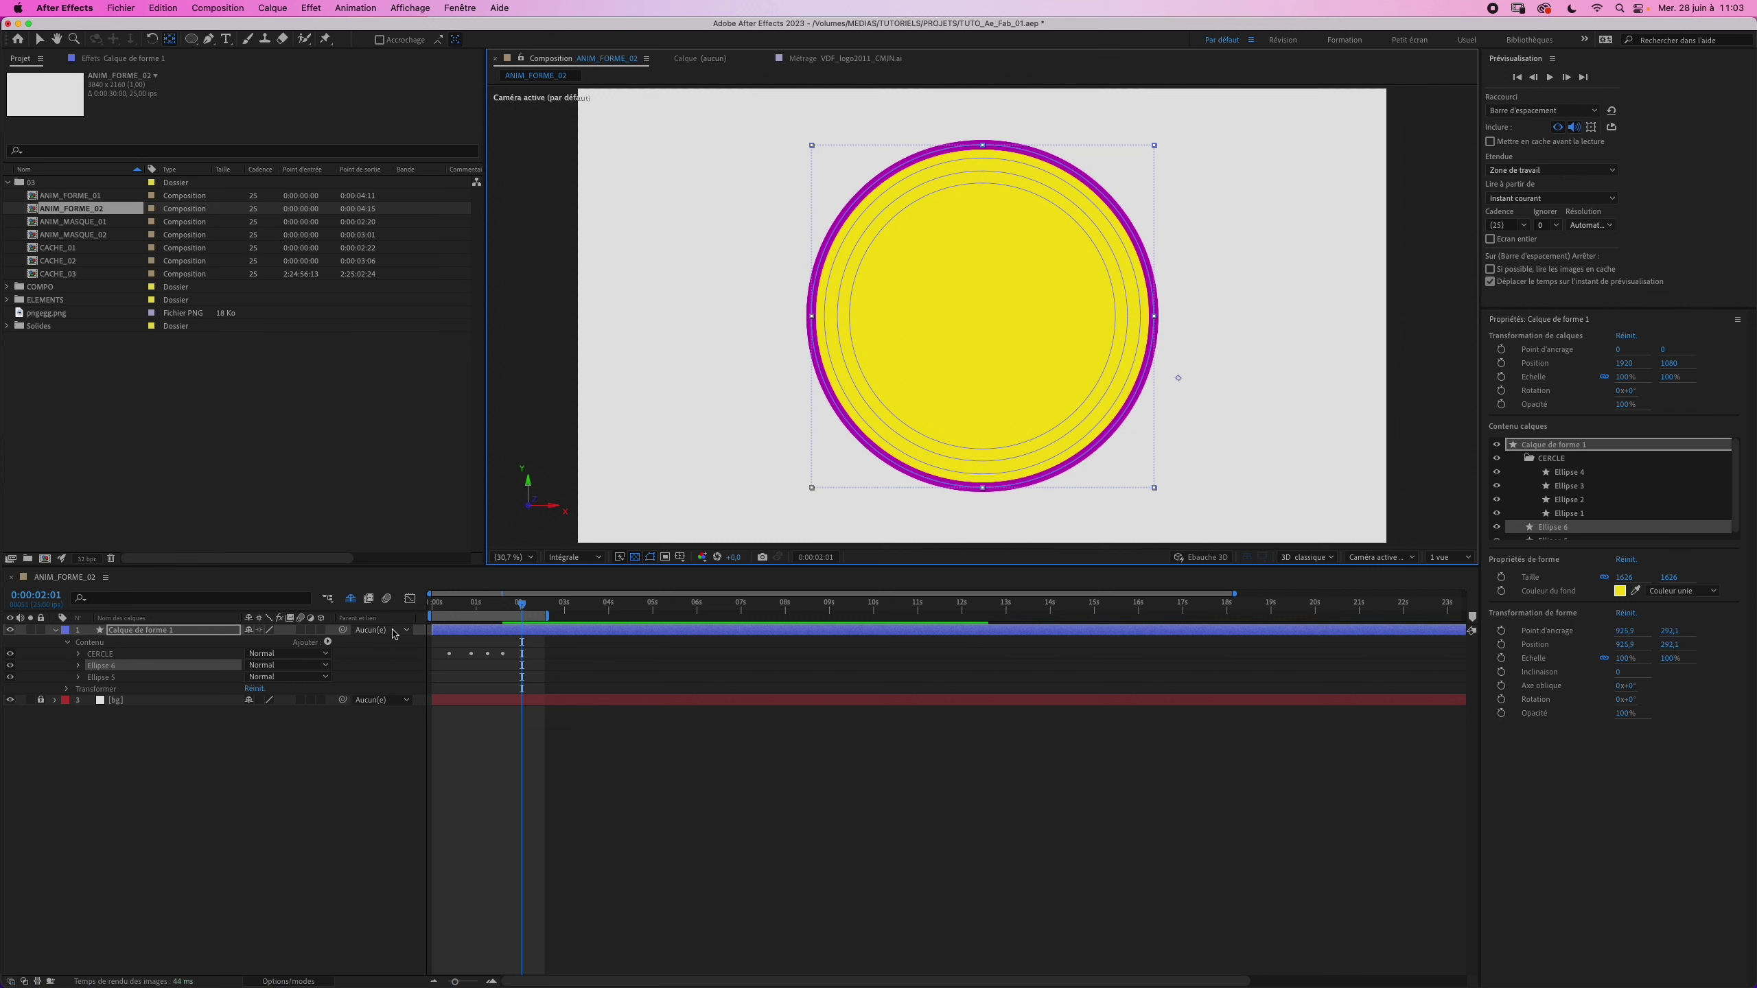
Step: Keyframe Ellipse 6's Rotation from 118° at 0:00:01:12 to 0° at 0:00:02:17
click(495, 609)
drag(495, 612, 497, 607)
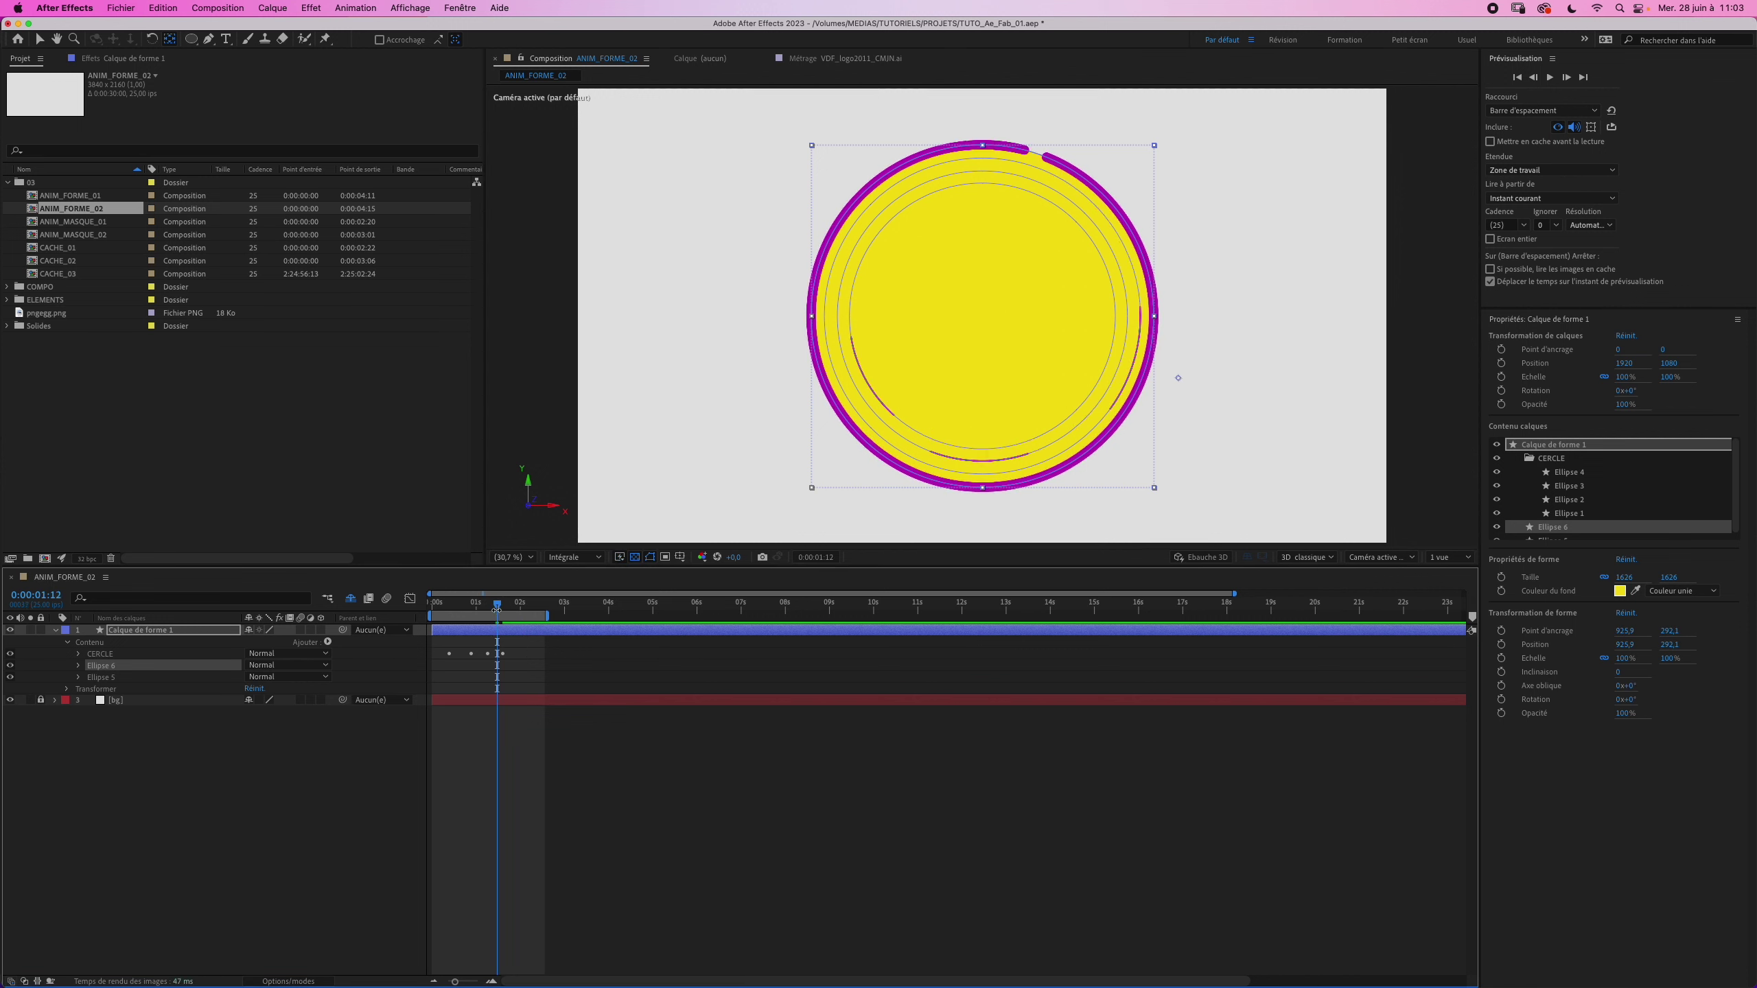
click(79, 665)
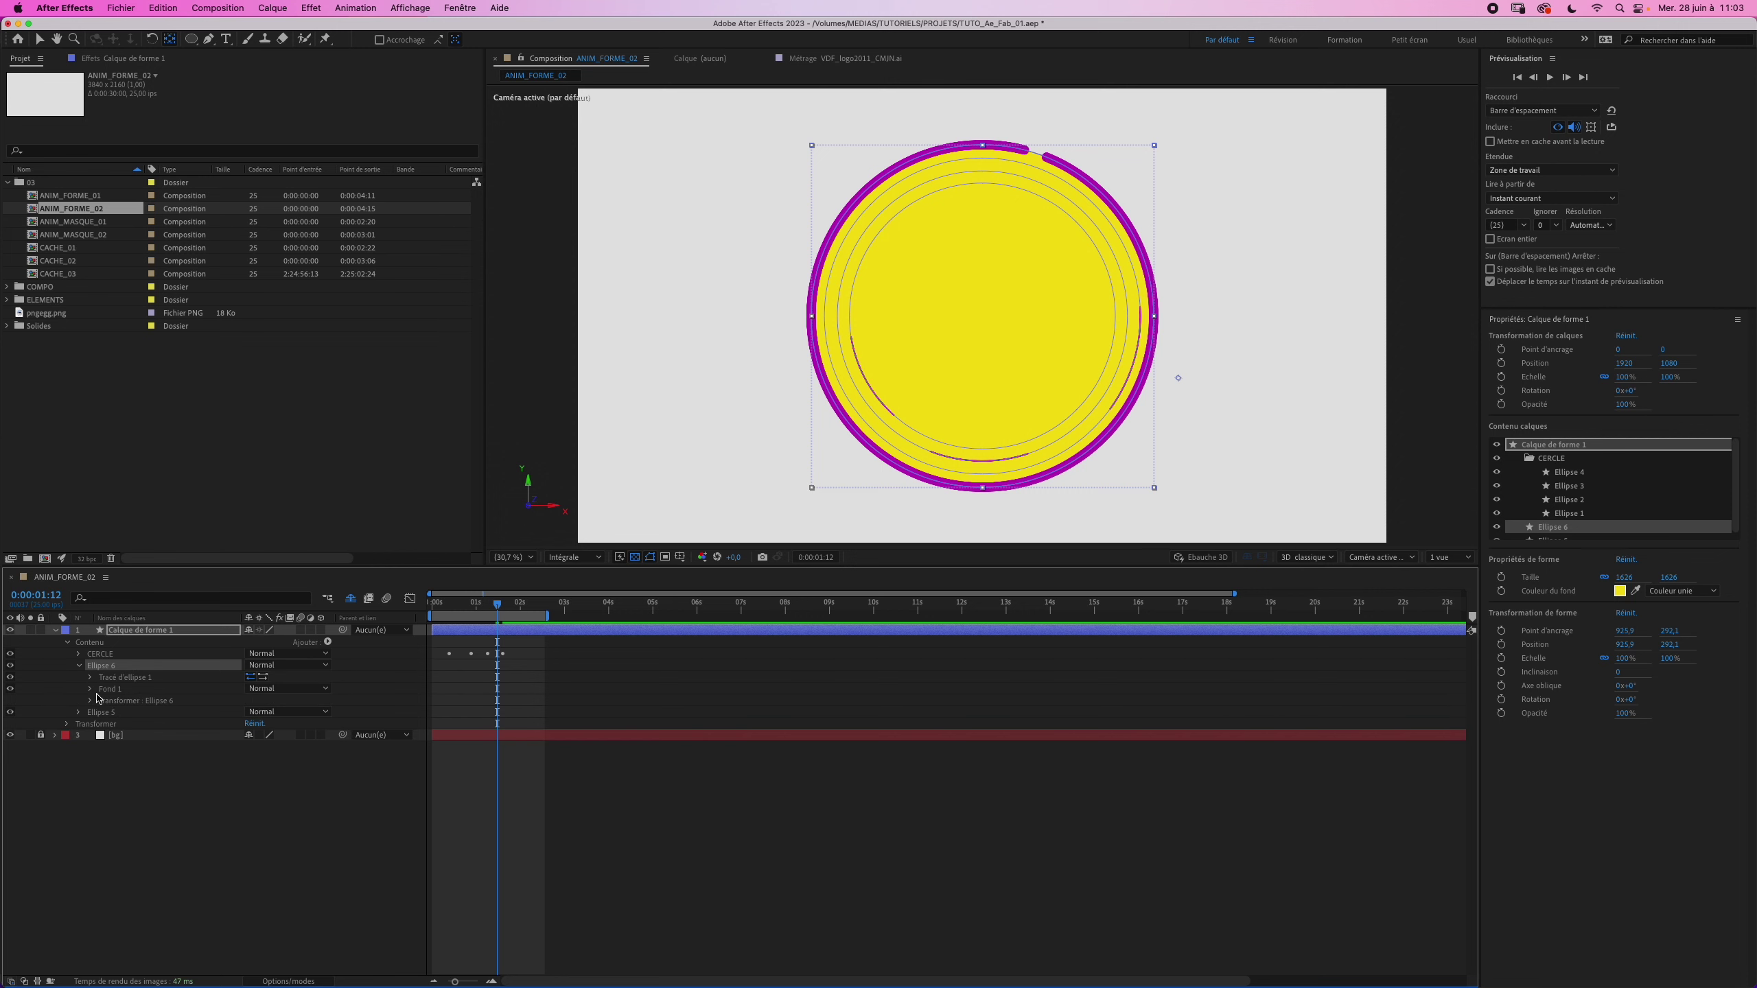
click(90, 701)
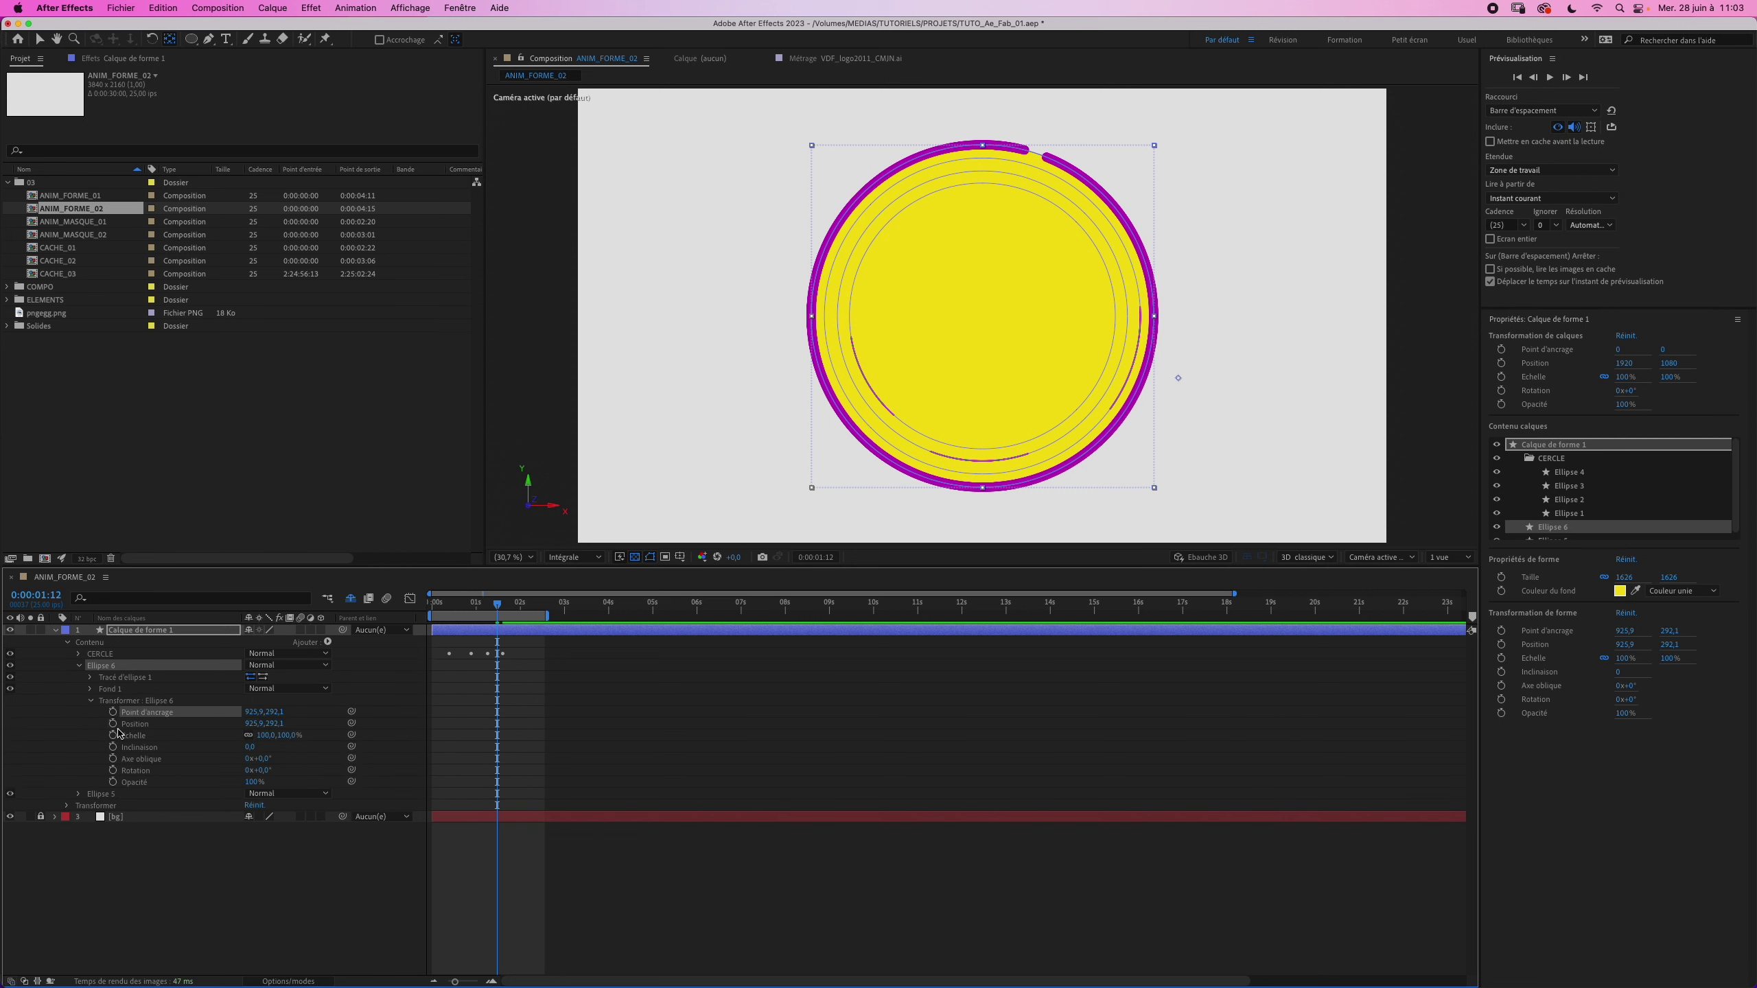
click(113, 770)
key(space)
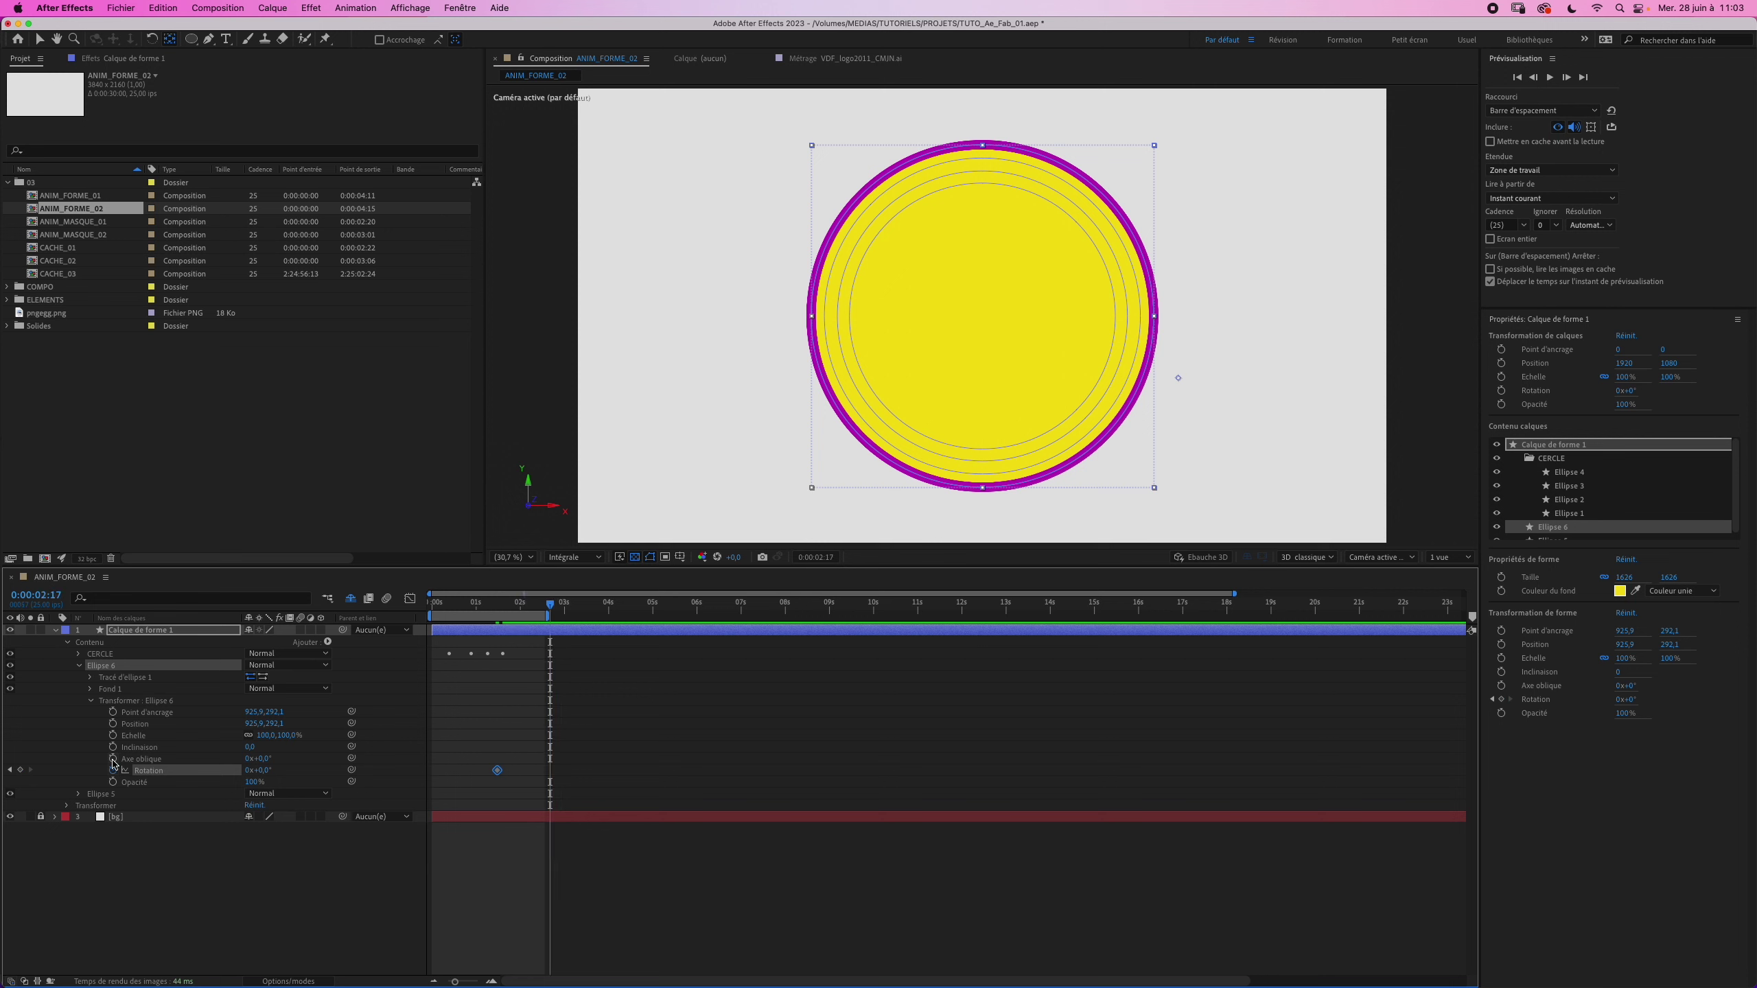
click(20, 769)
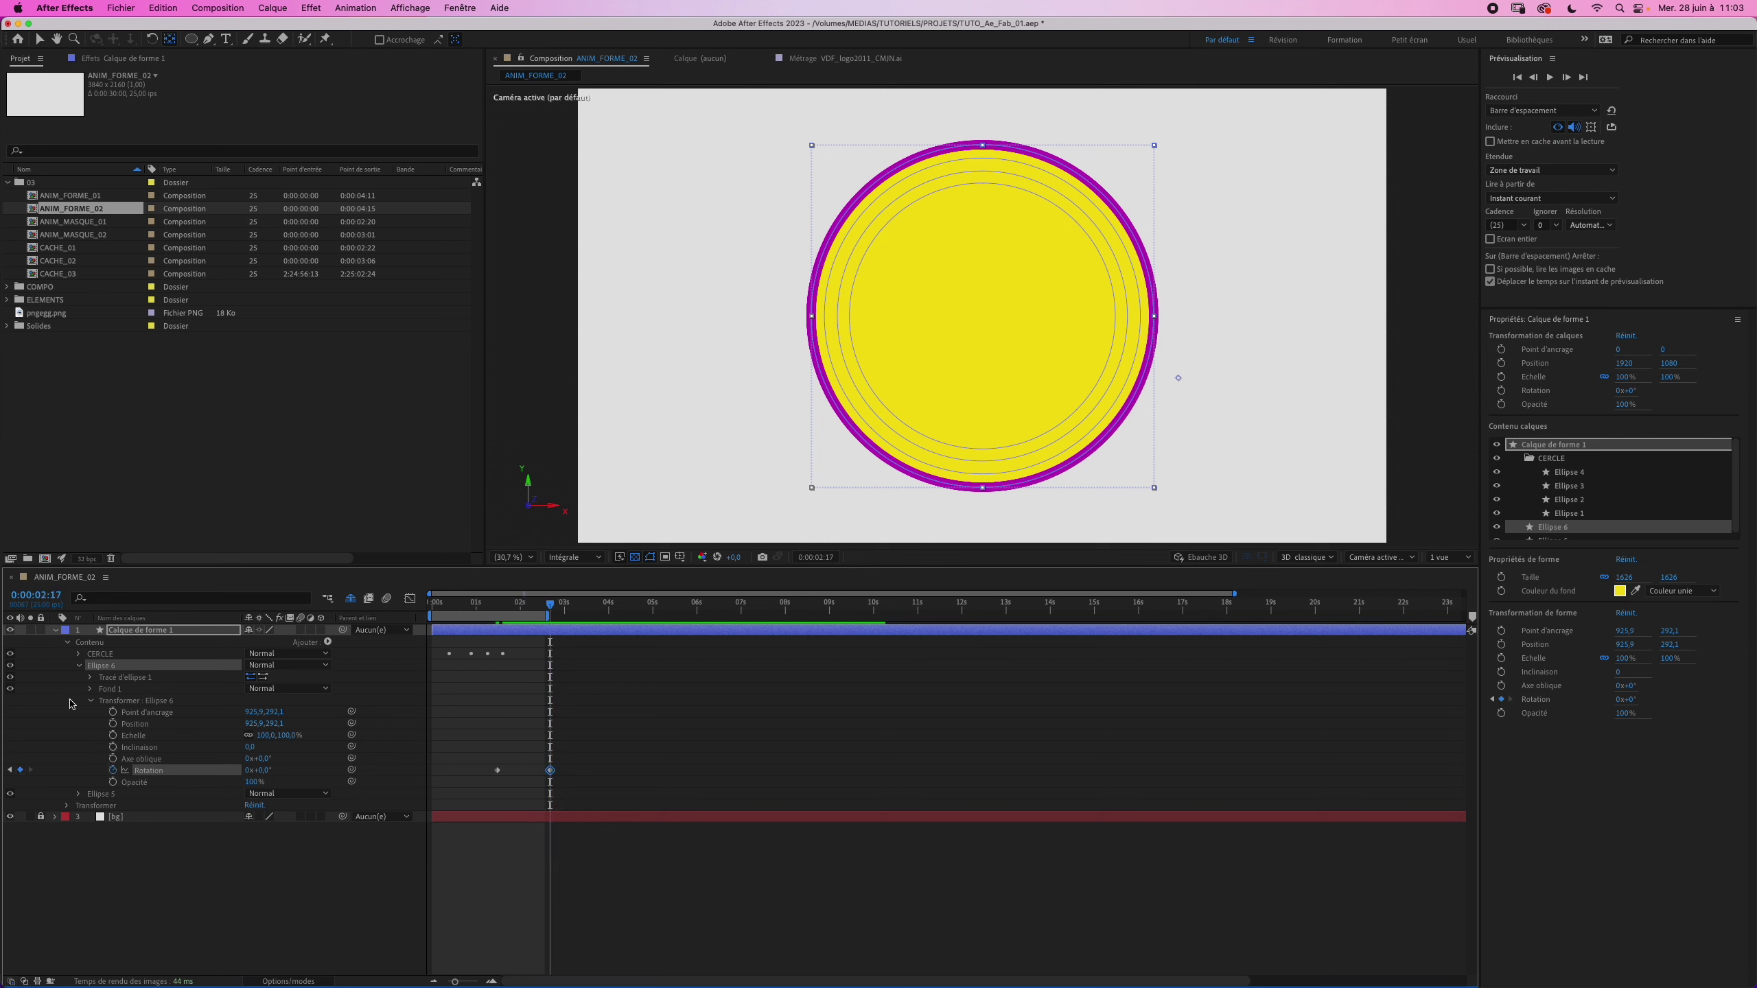
key(j)
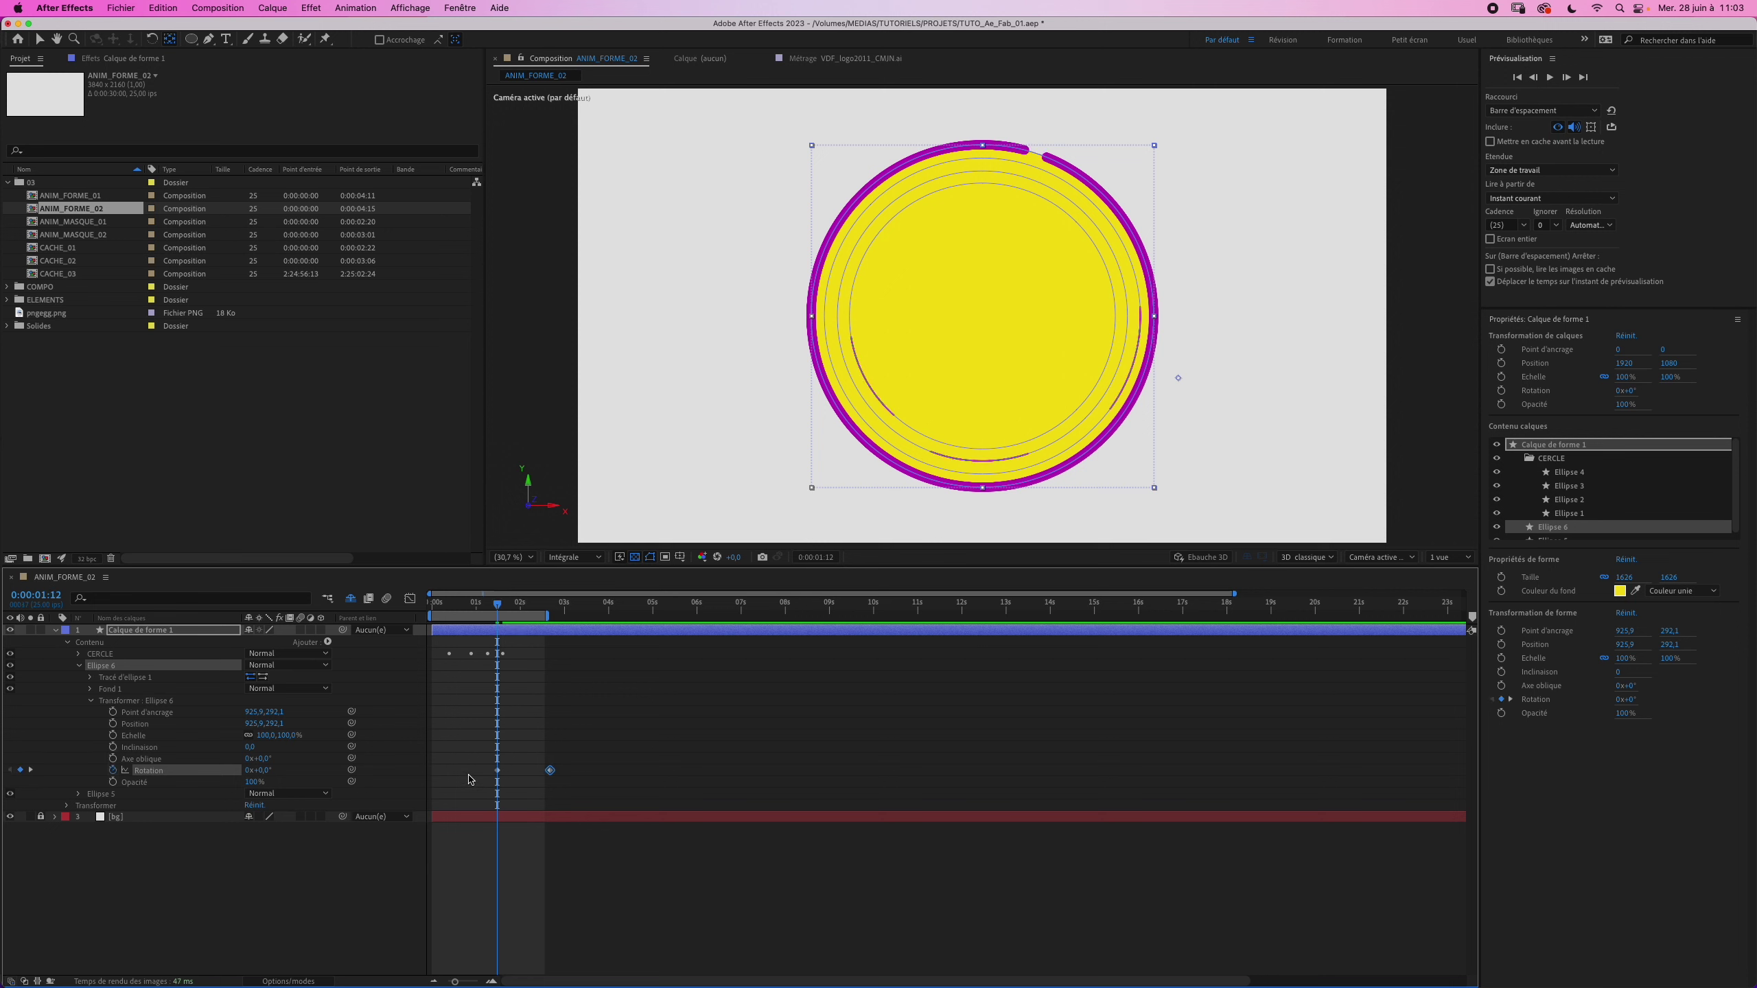
drag(261, 770, 339, 759)
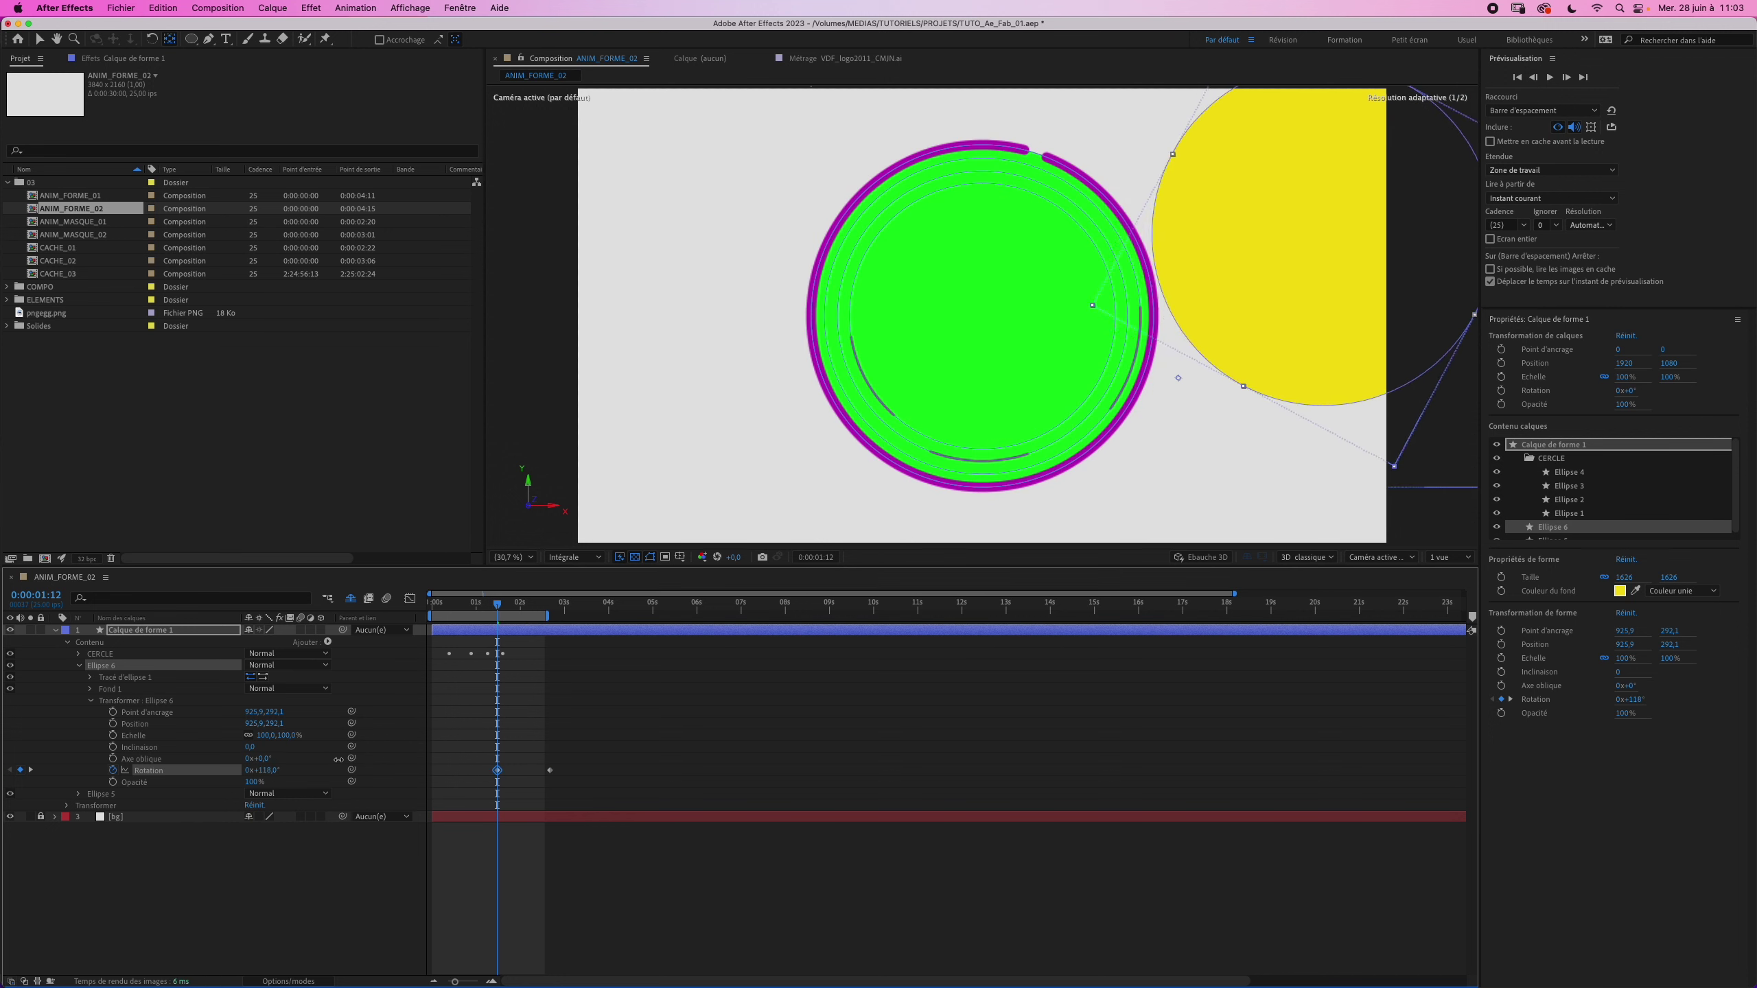
Step: Apply Lissage à l'éloignement to Ellipse 6's first Rotation keyframe and Lissage à l'approche to its last one
right_click(498, 771)
mouse_move(653, 974)
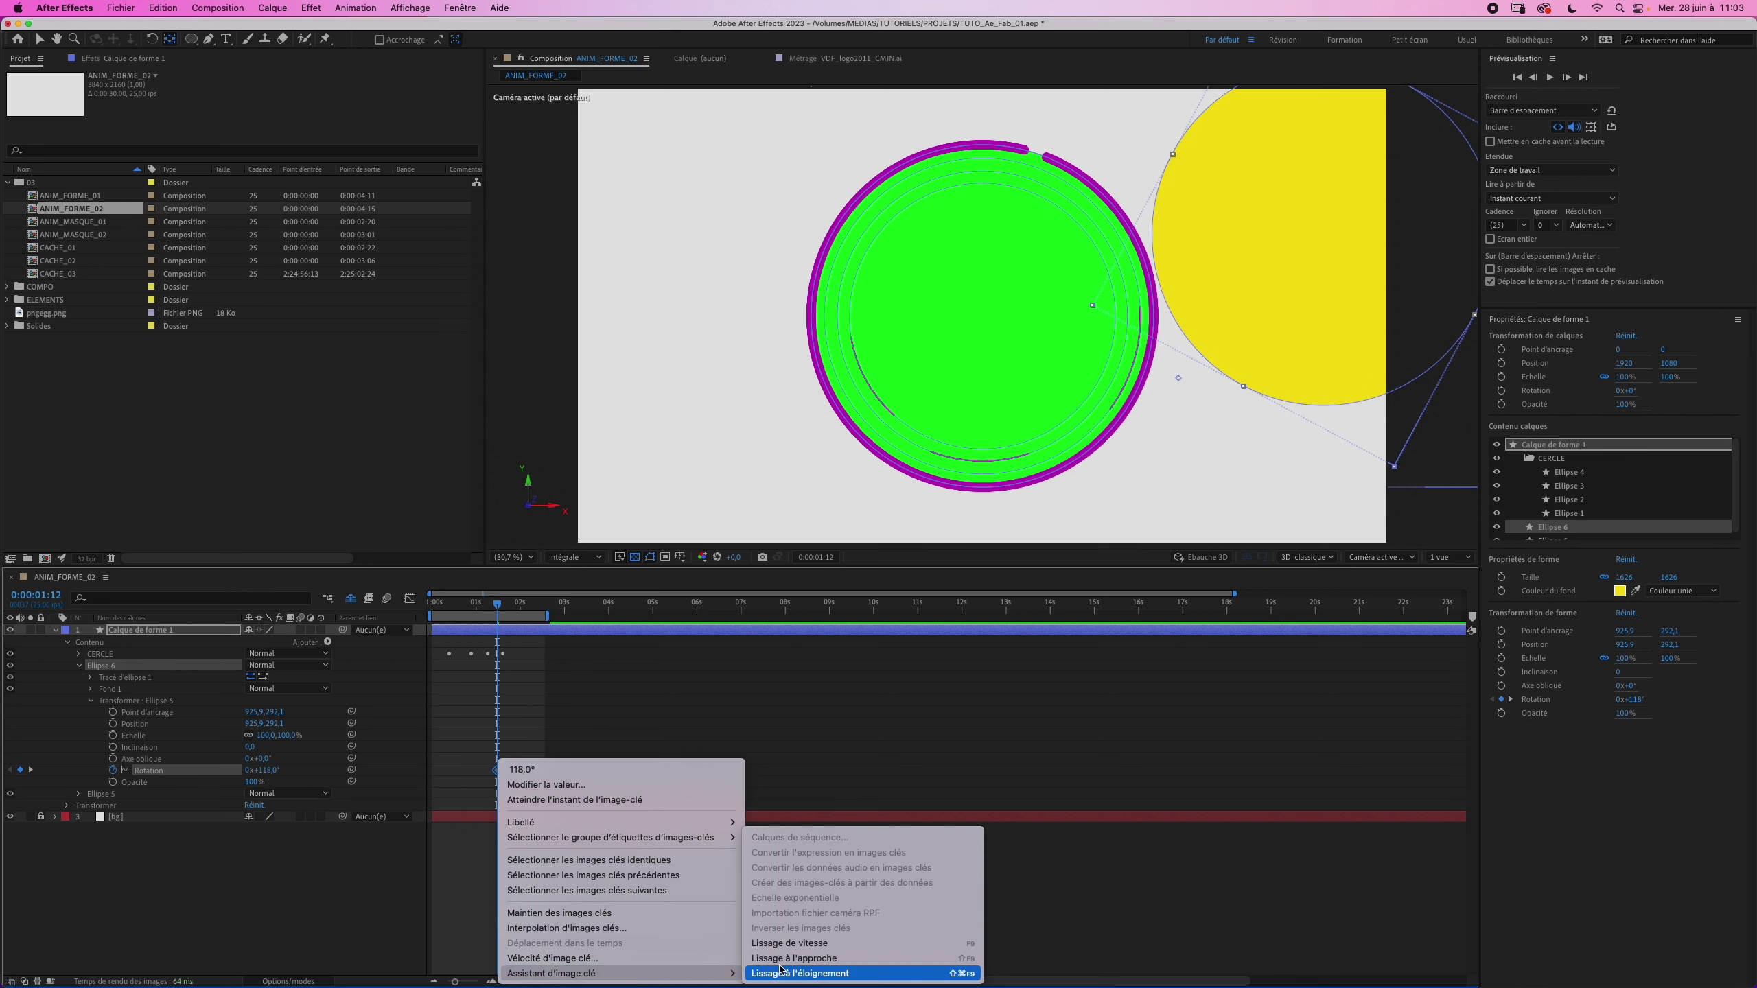
click(791, 970)
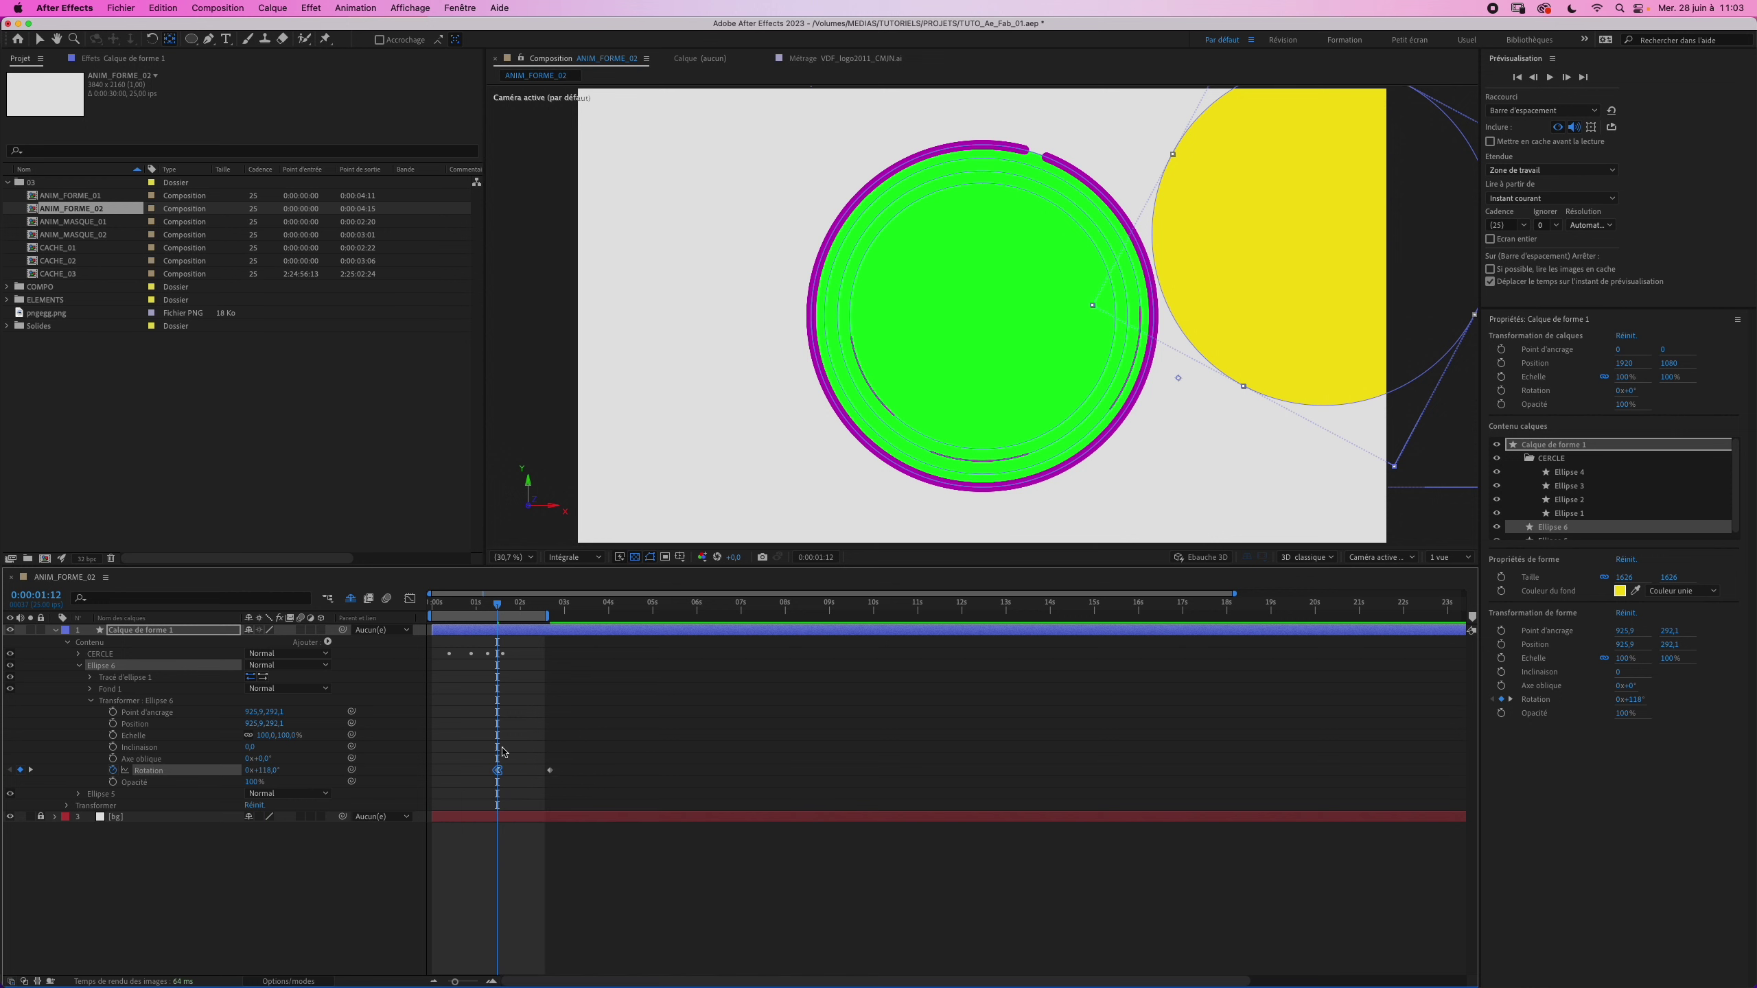
right_click(550, 770)
mouse_move(697, 972)
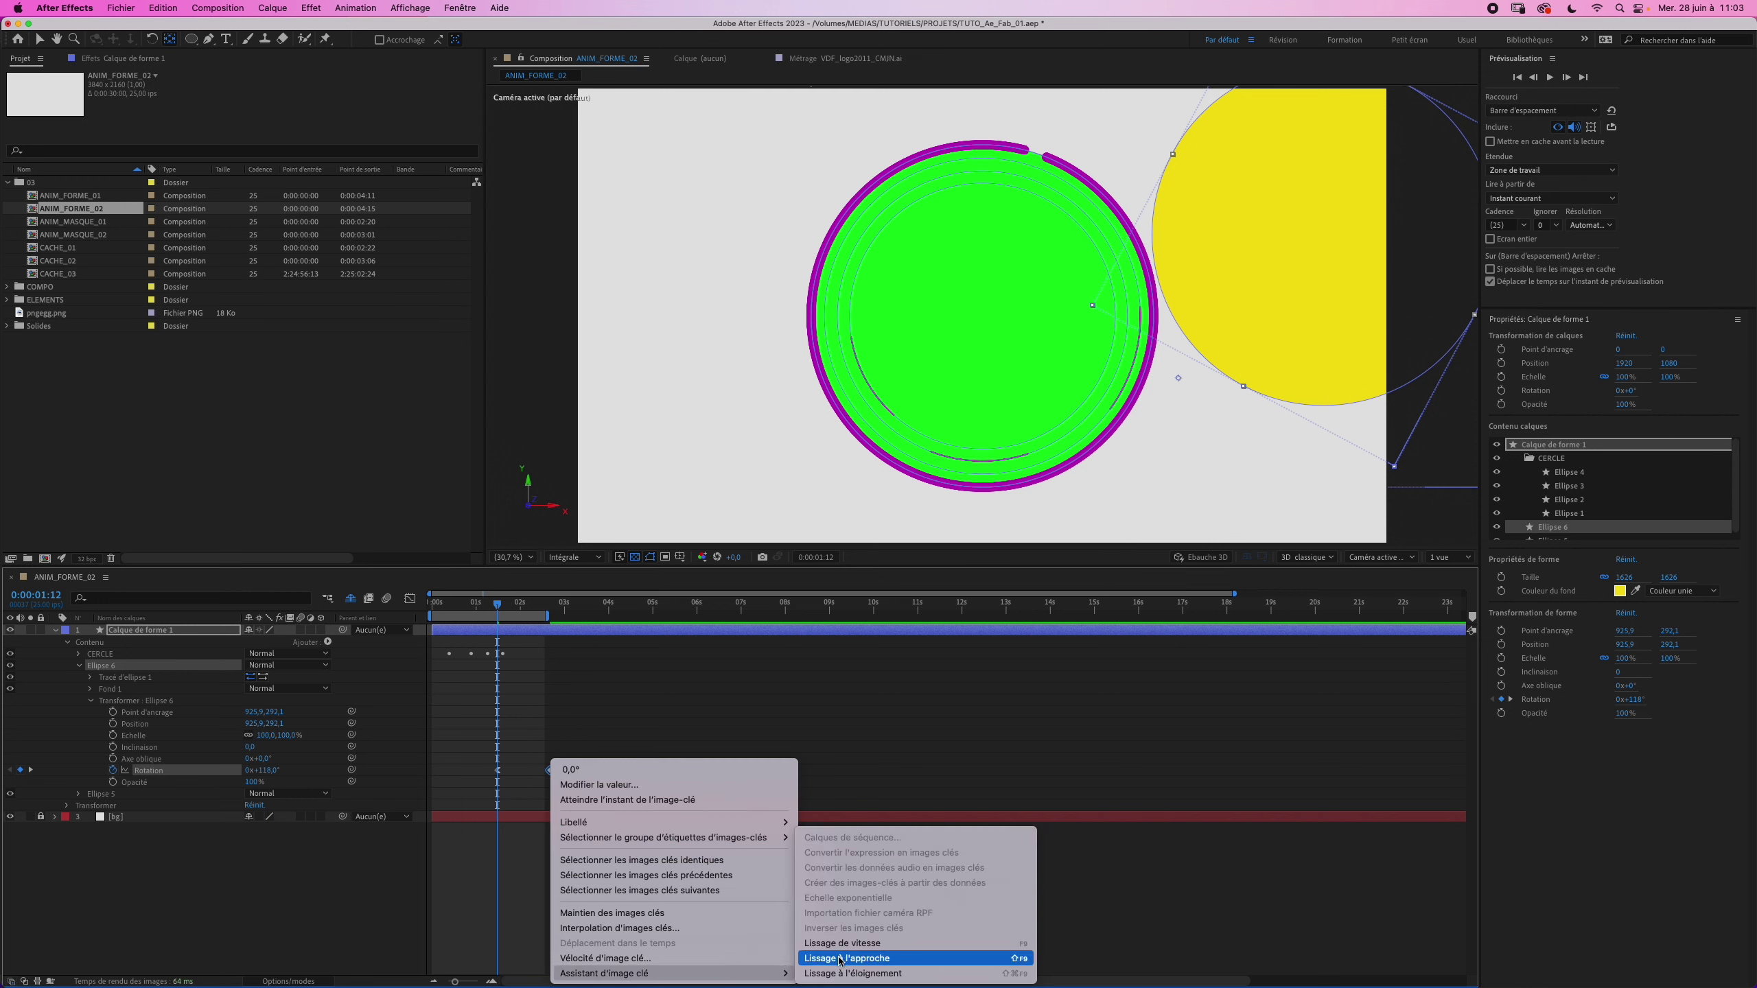
click(842, 961)
Step: Reshape Ellipse 6's Rotation speed curve in the graph editor so the speed peaks early and slows gradually
click(410, 598)
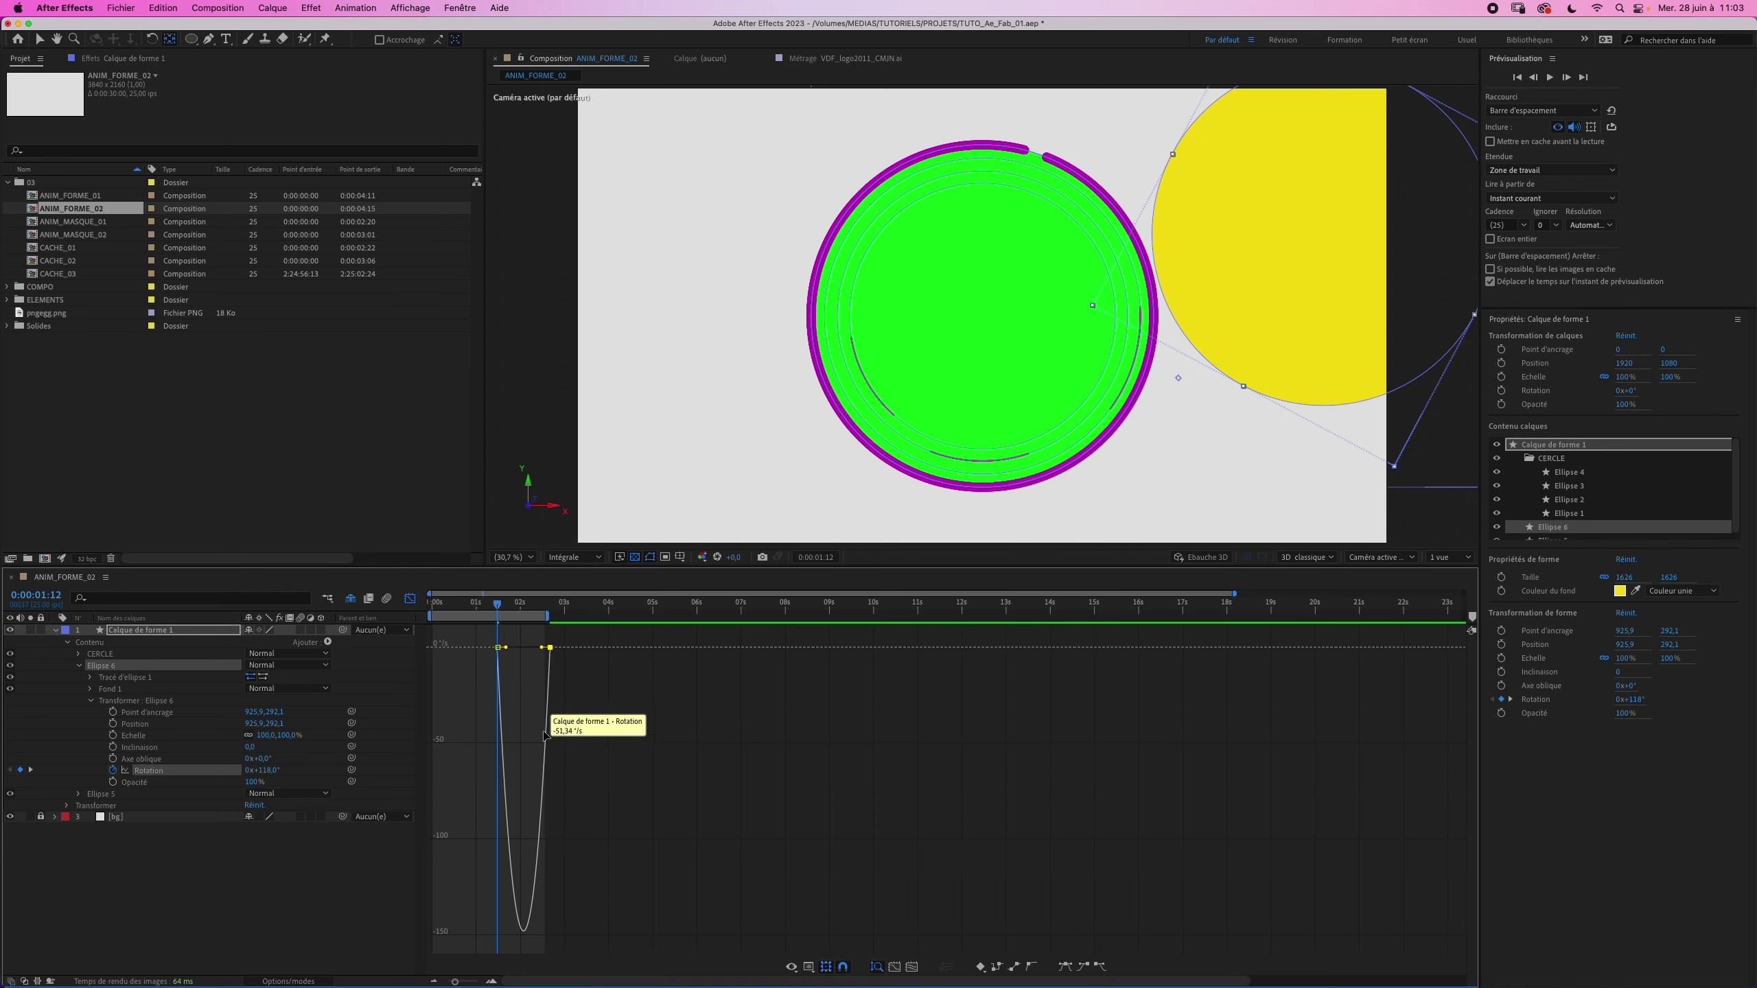
click(540, 656)
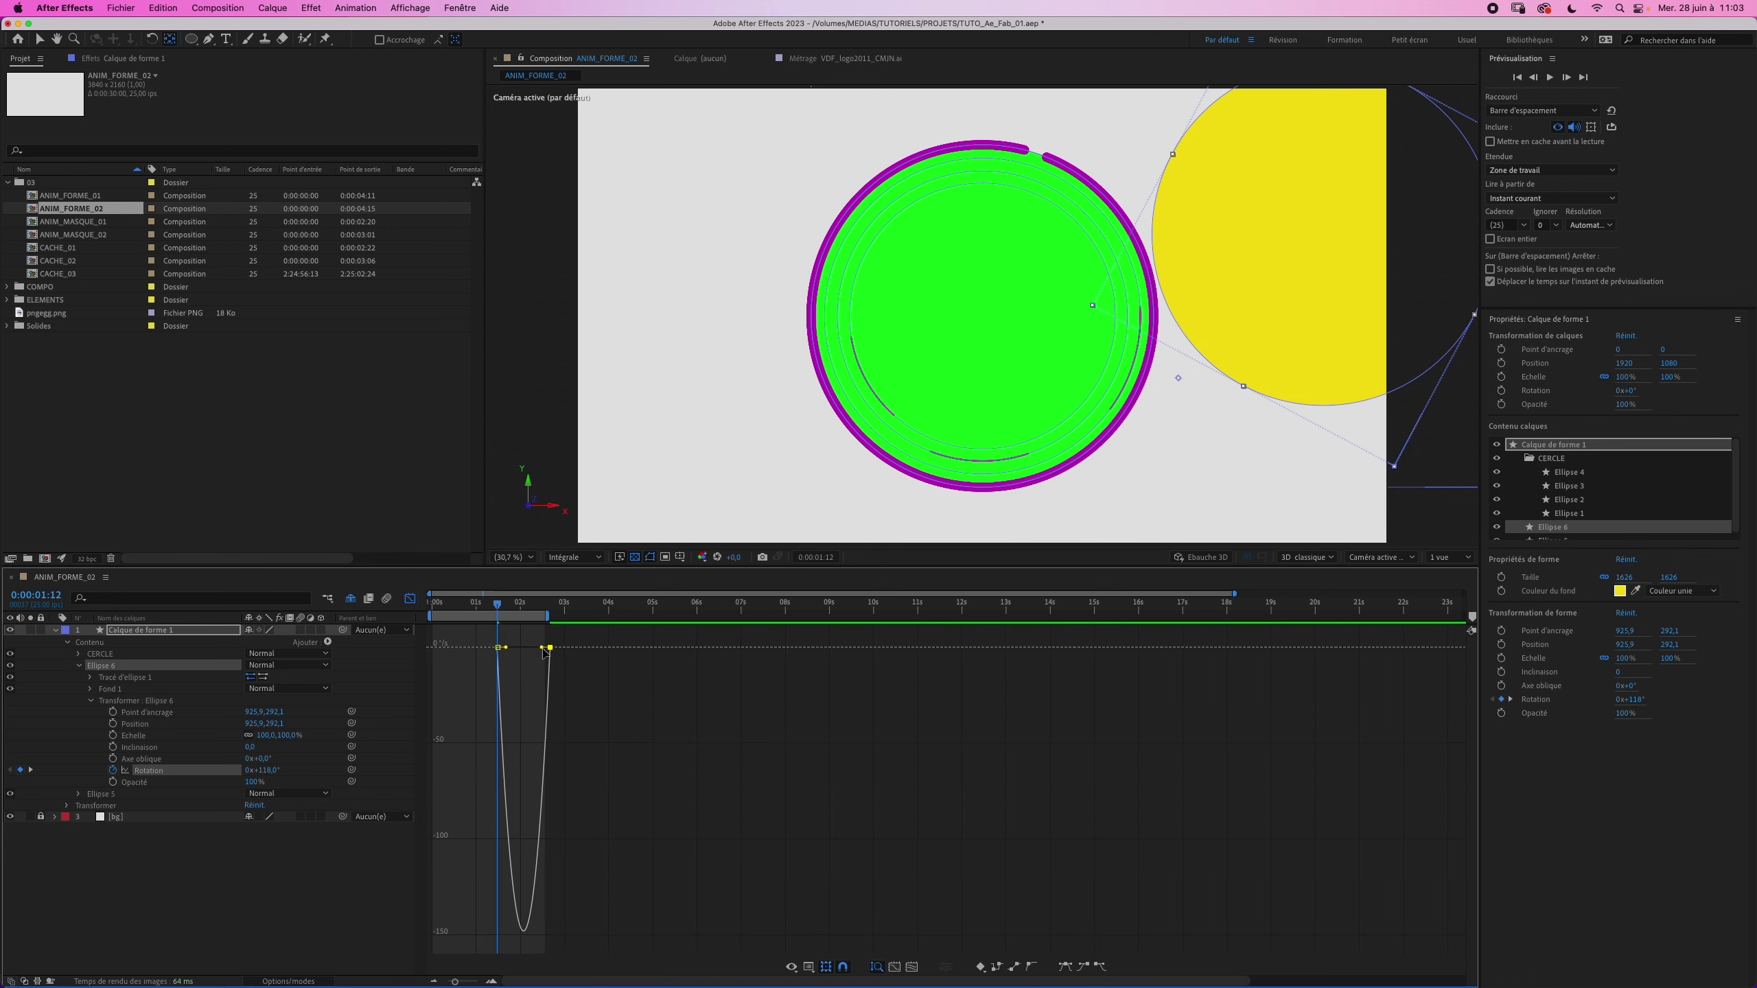
key(super+z)
Step: End the work area at 0:00:03:03, preview the animation and check the ellipse overlap at 0:00:02:00
click(570, 613)
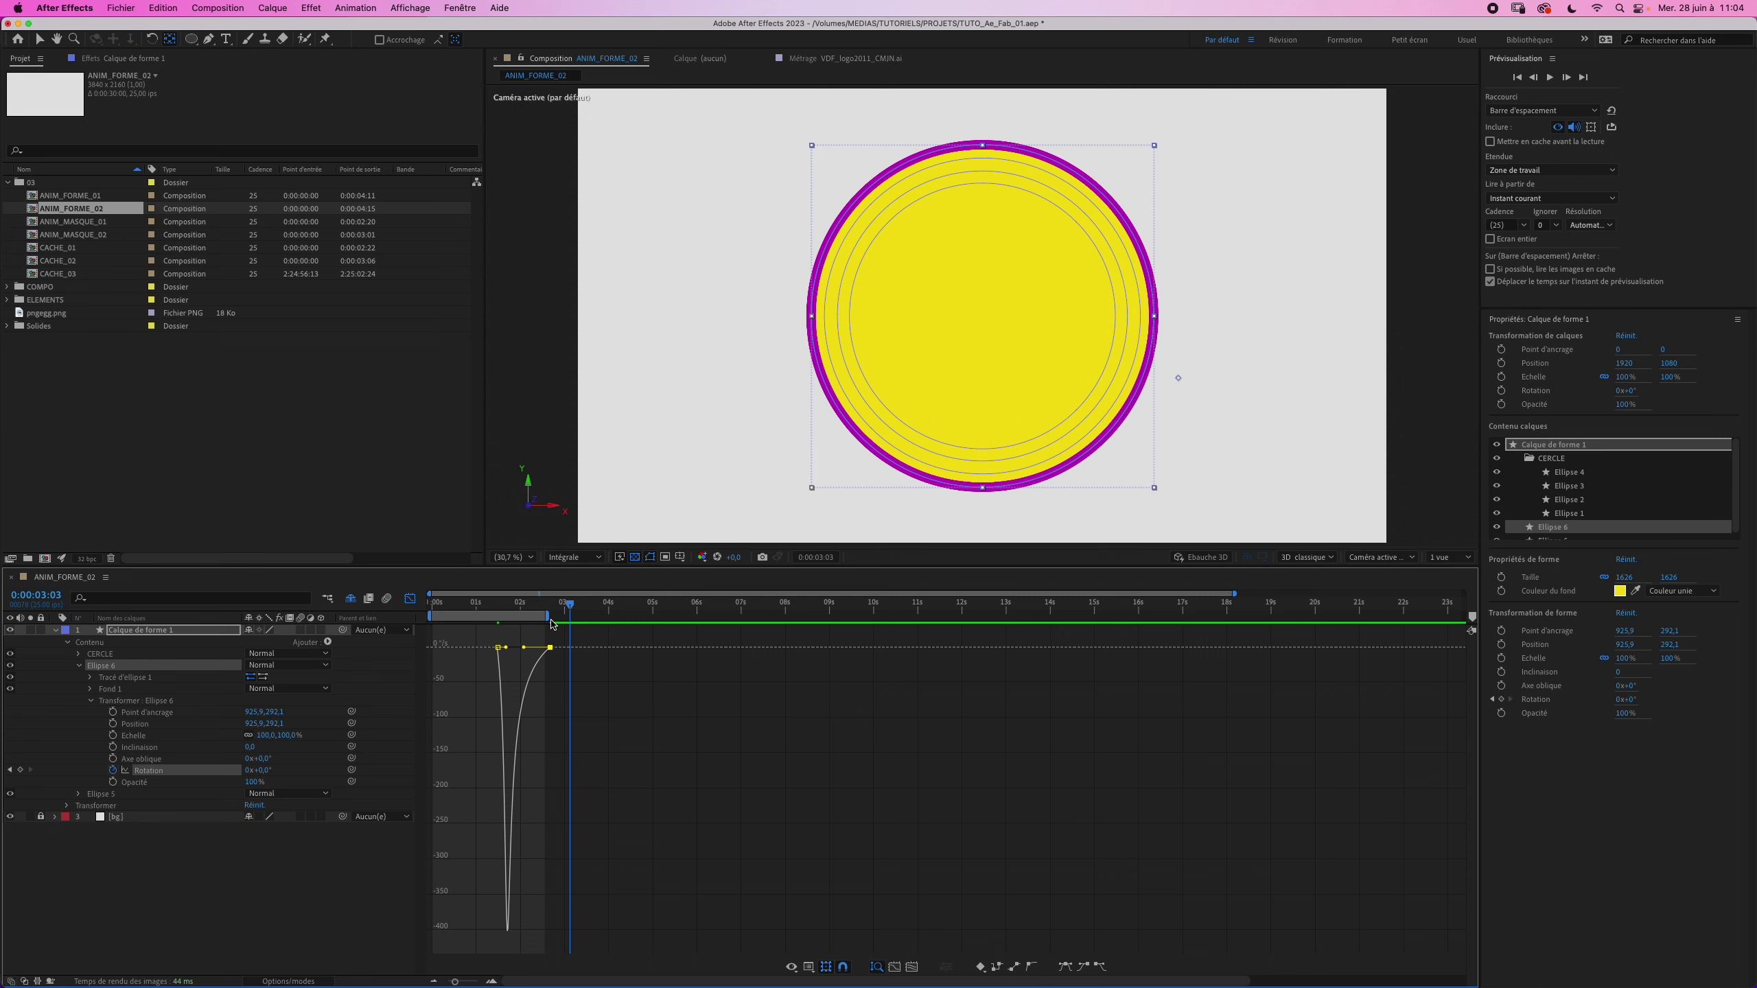
key(n)
key(space)
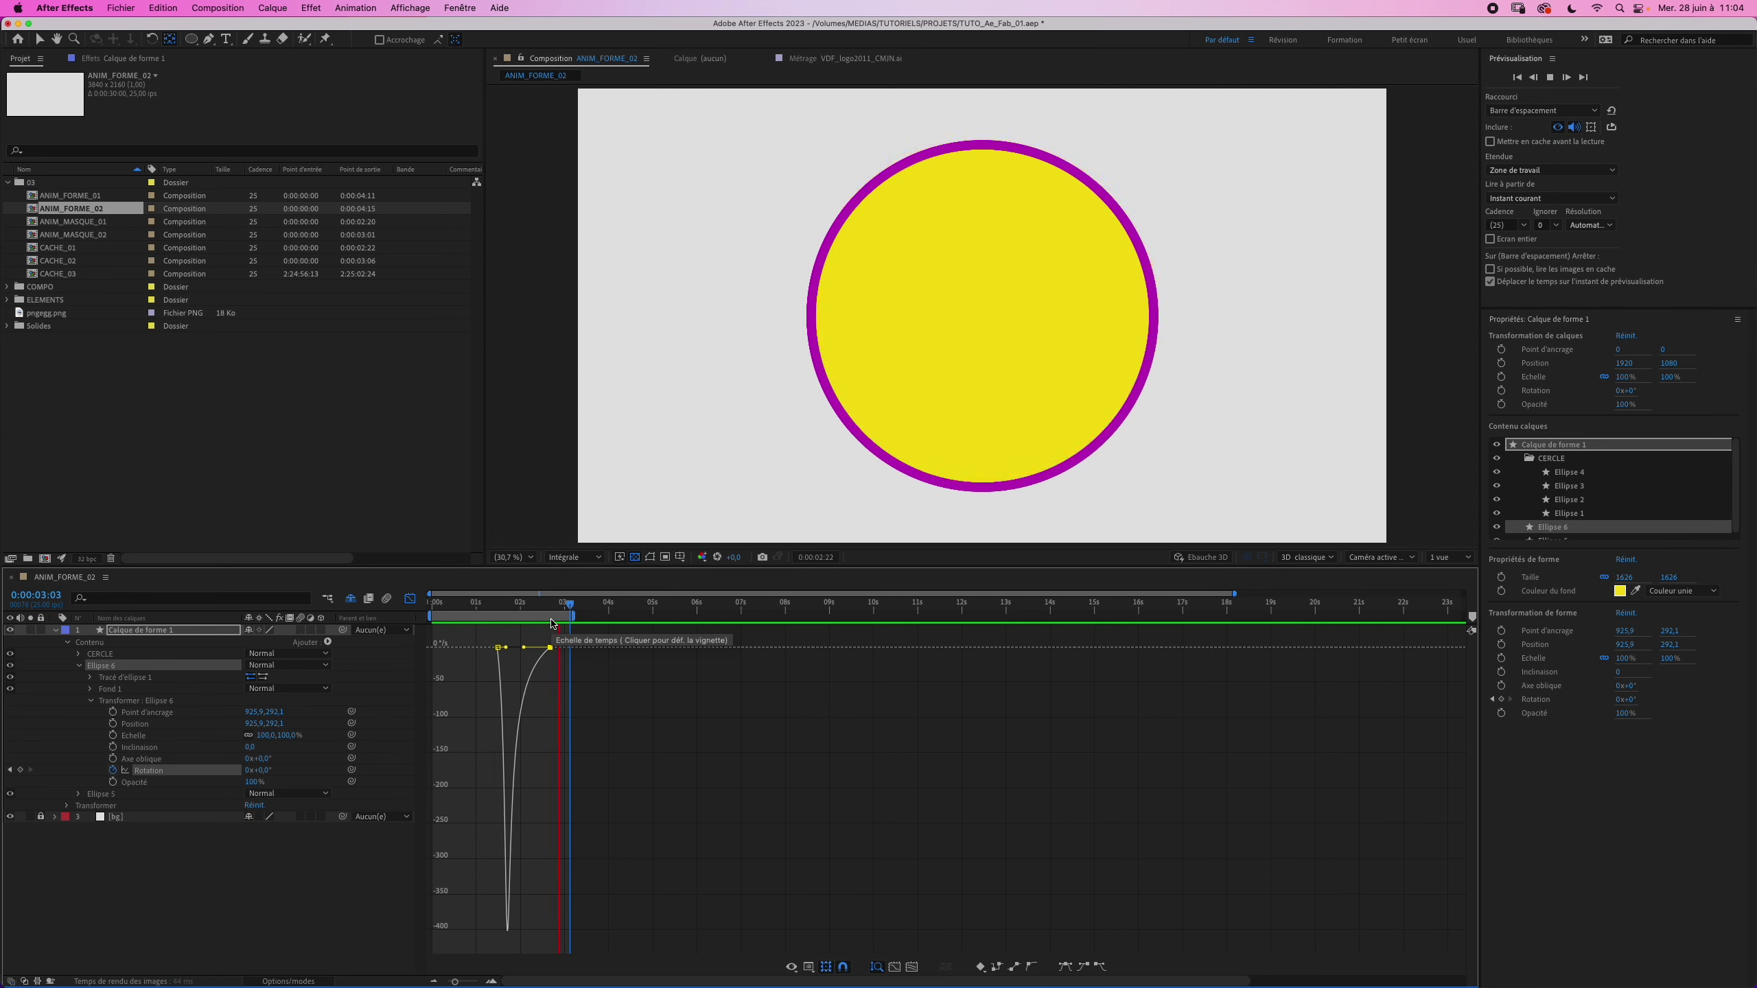
click(525, 606)
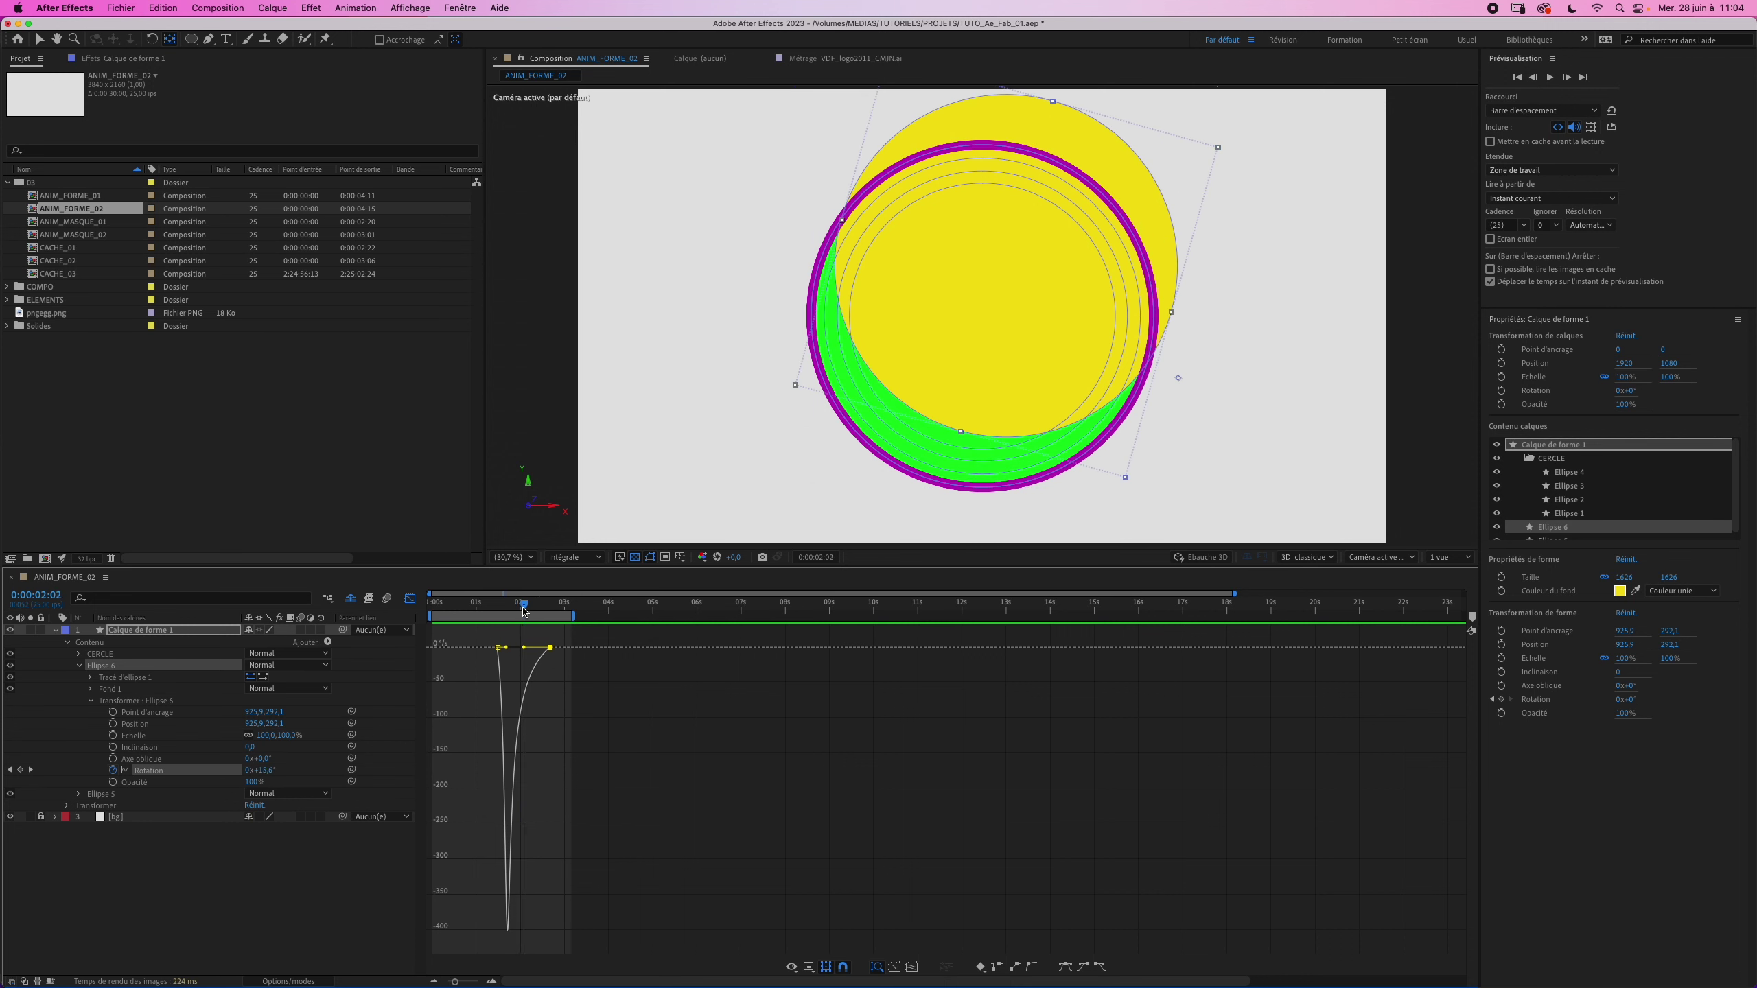
drag(525, 609, 520, 607)
Step: Collapse Ellipse 6, hide the CERCLE group and show the layer timeline at 0:00:01:21
click(78, 666)
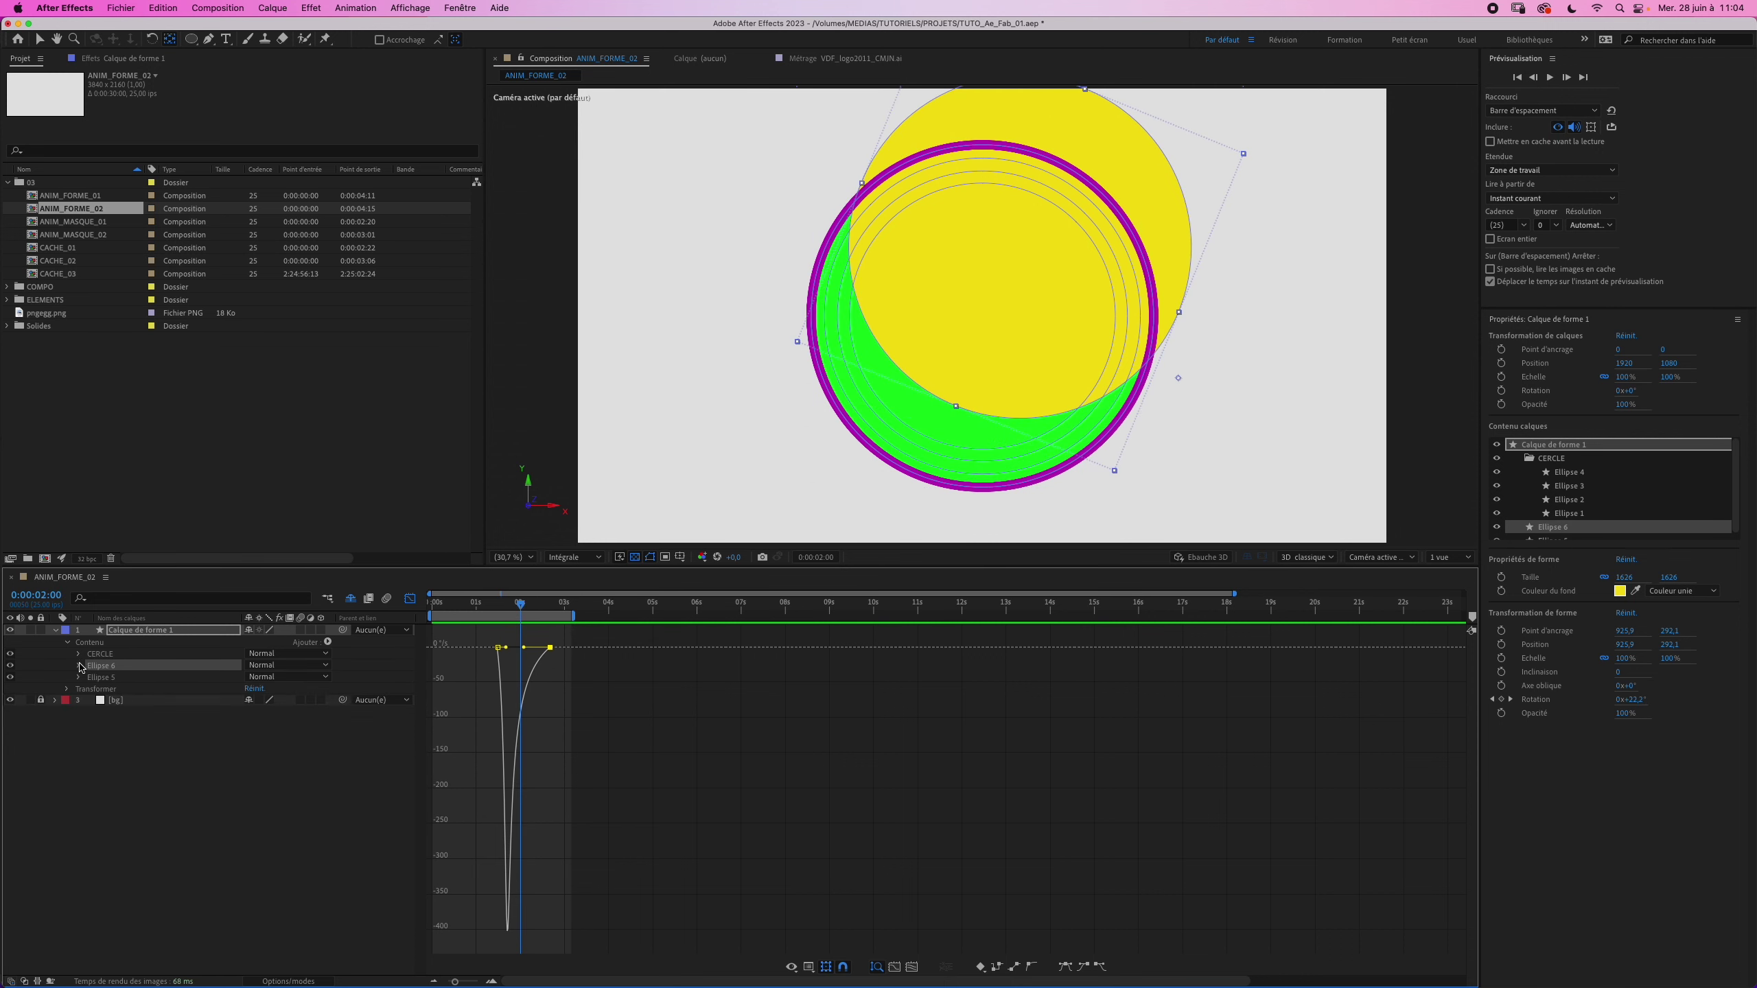
click(100, 655)
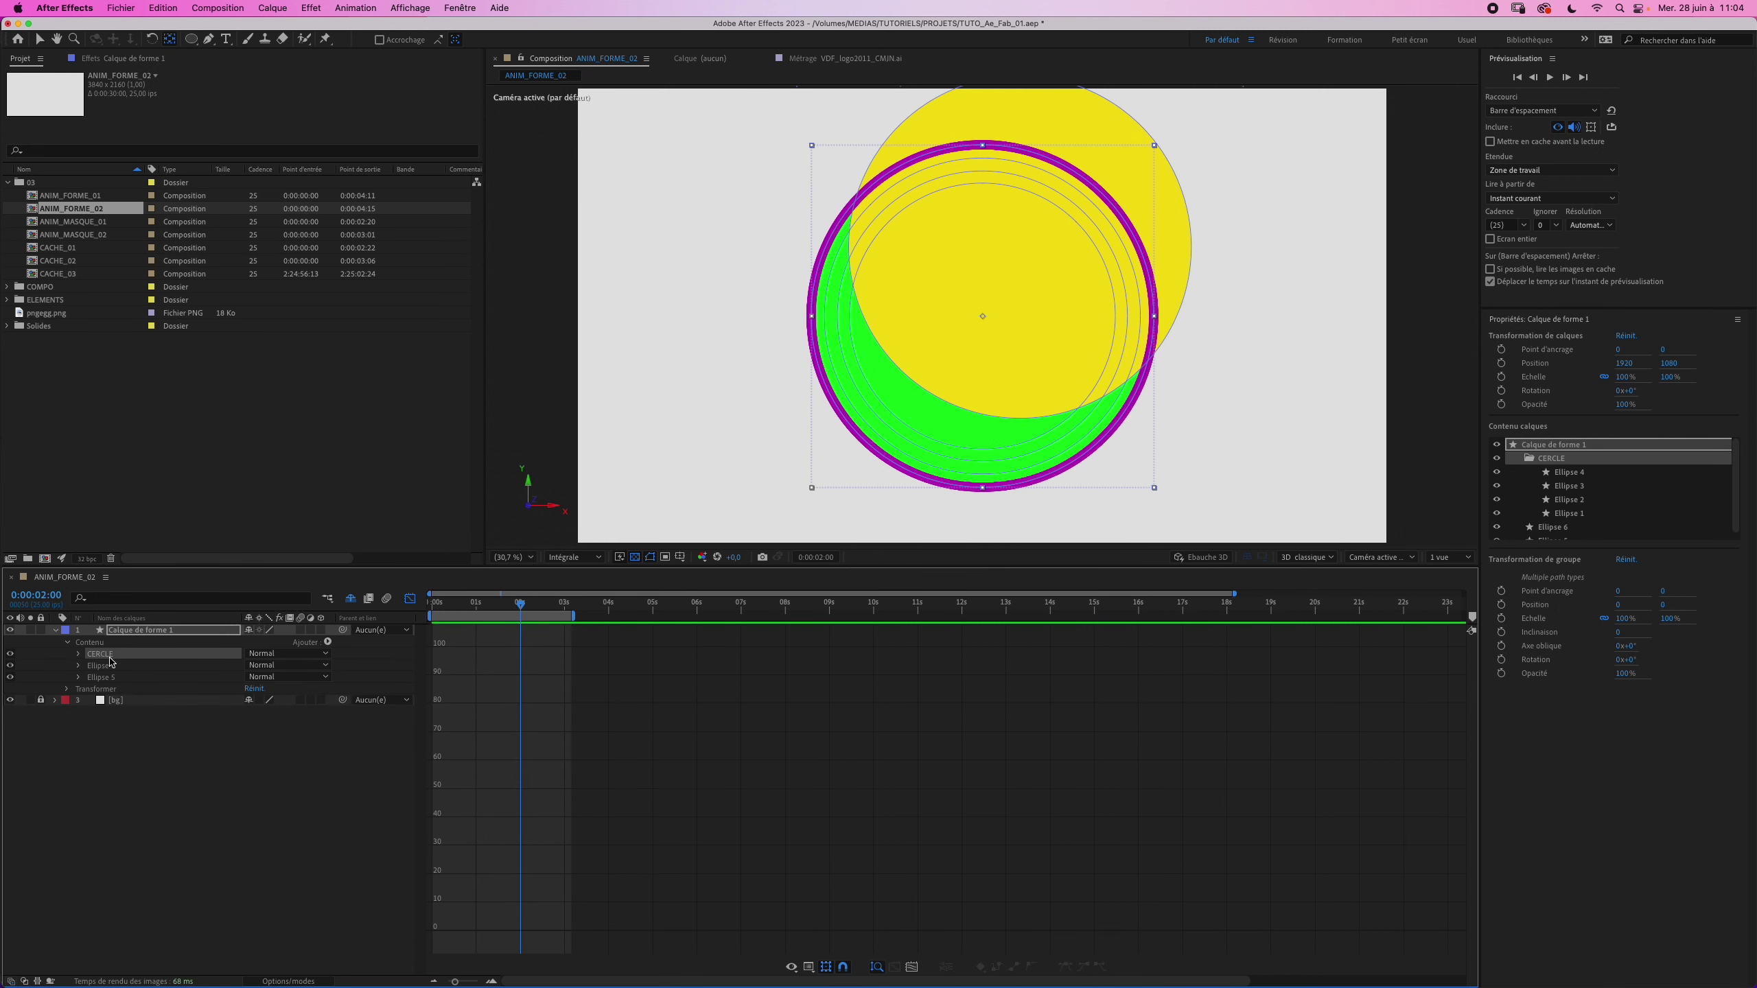
click(10, 654)
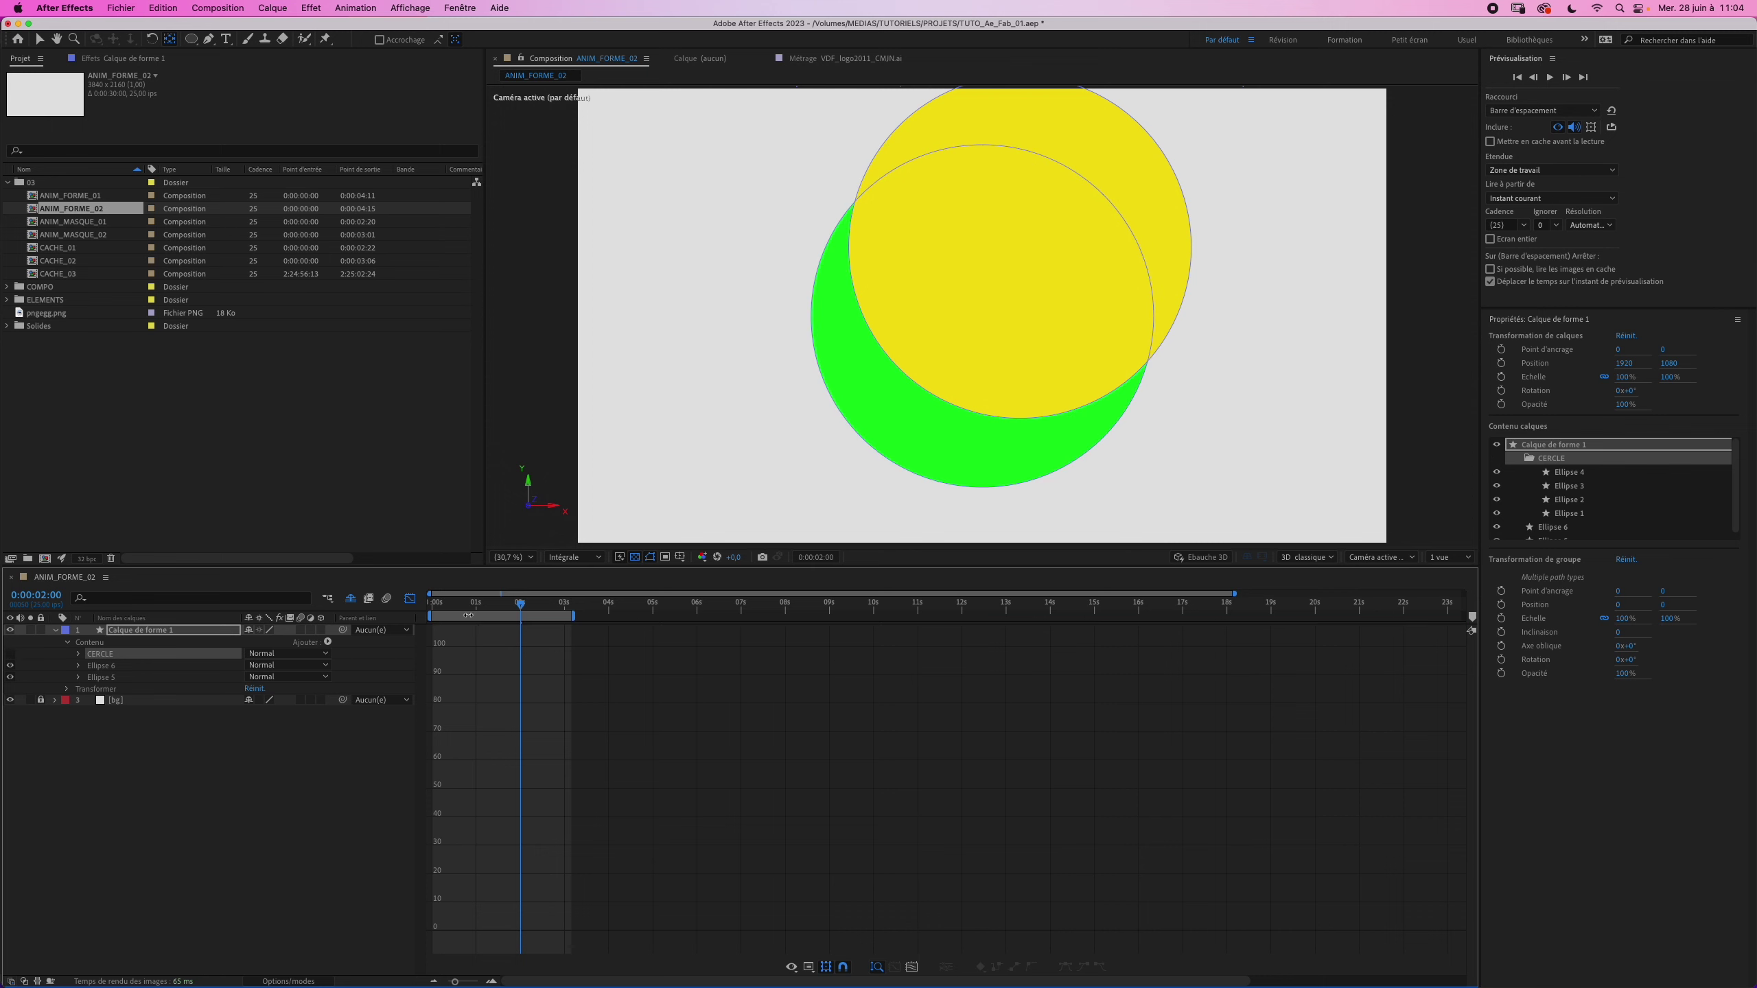
click(410, 597)
mouse_move(520, 603)
mouse_down()
mouse_move(498, 607)
mouse_move(512, 604)
mouse_up()
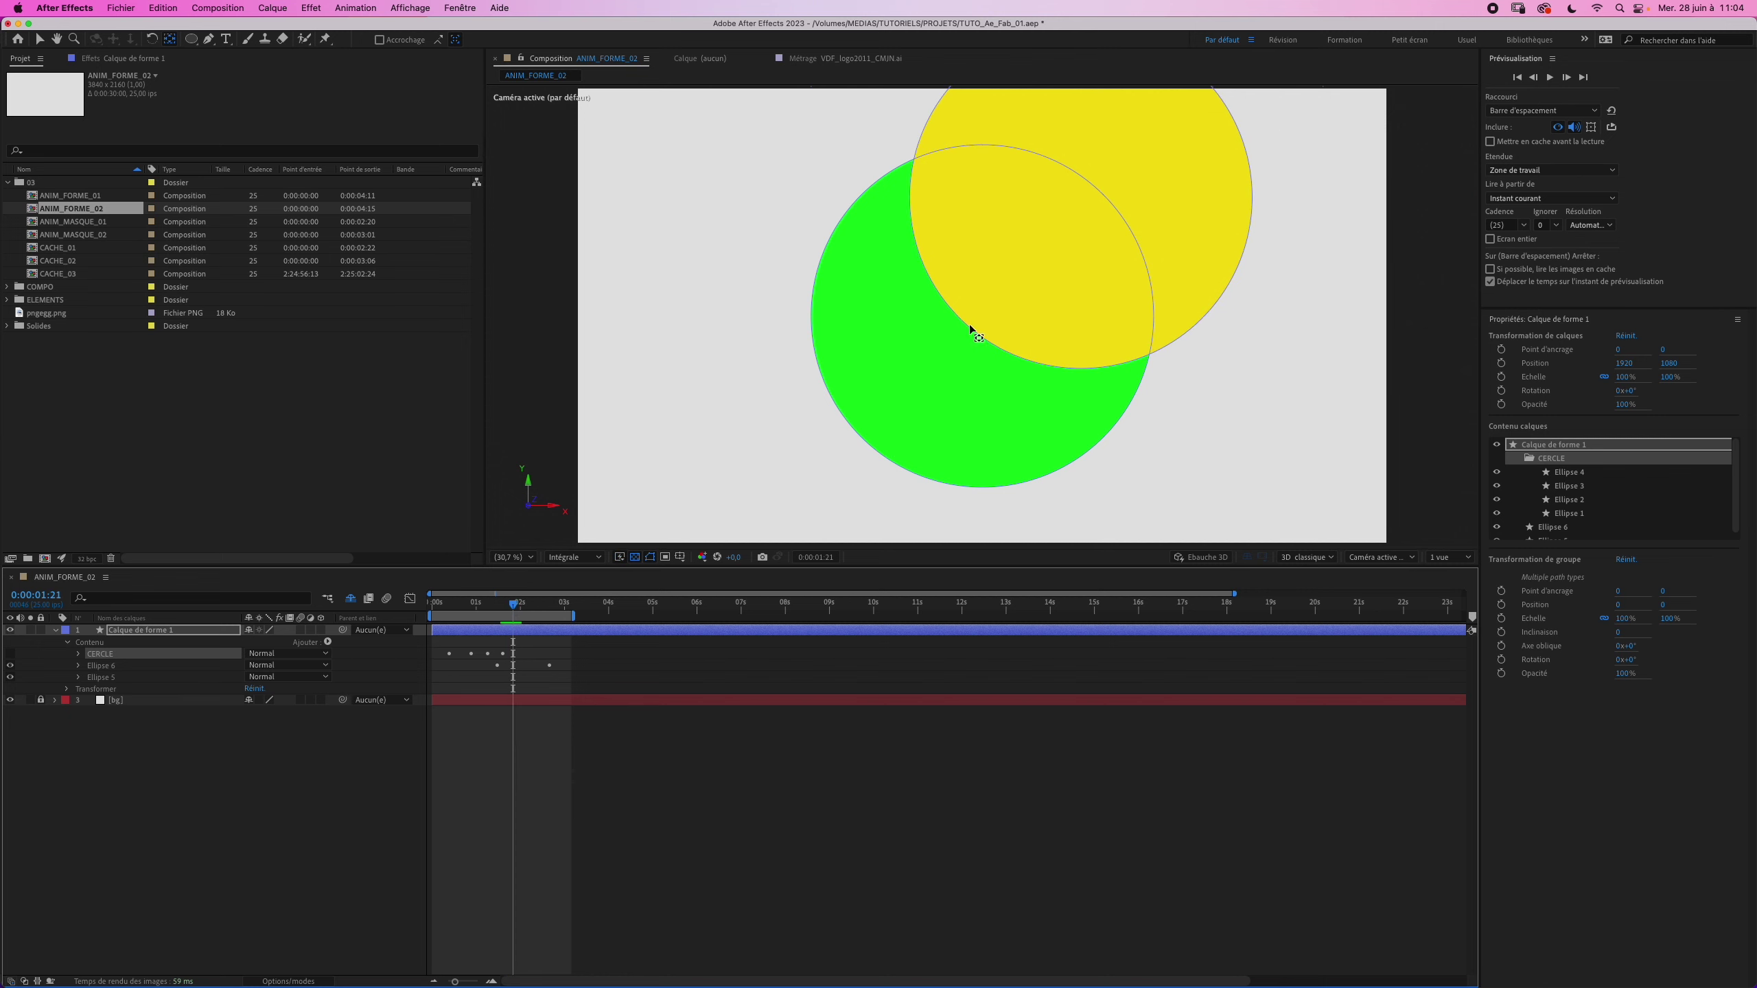
key(v)
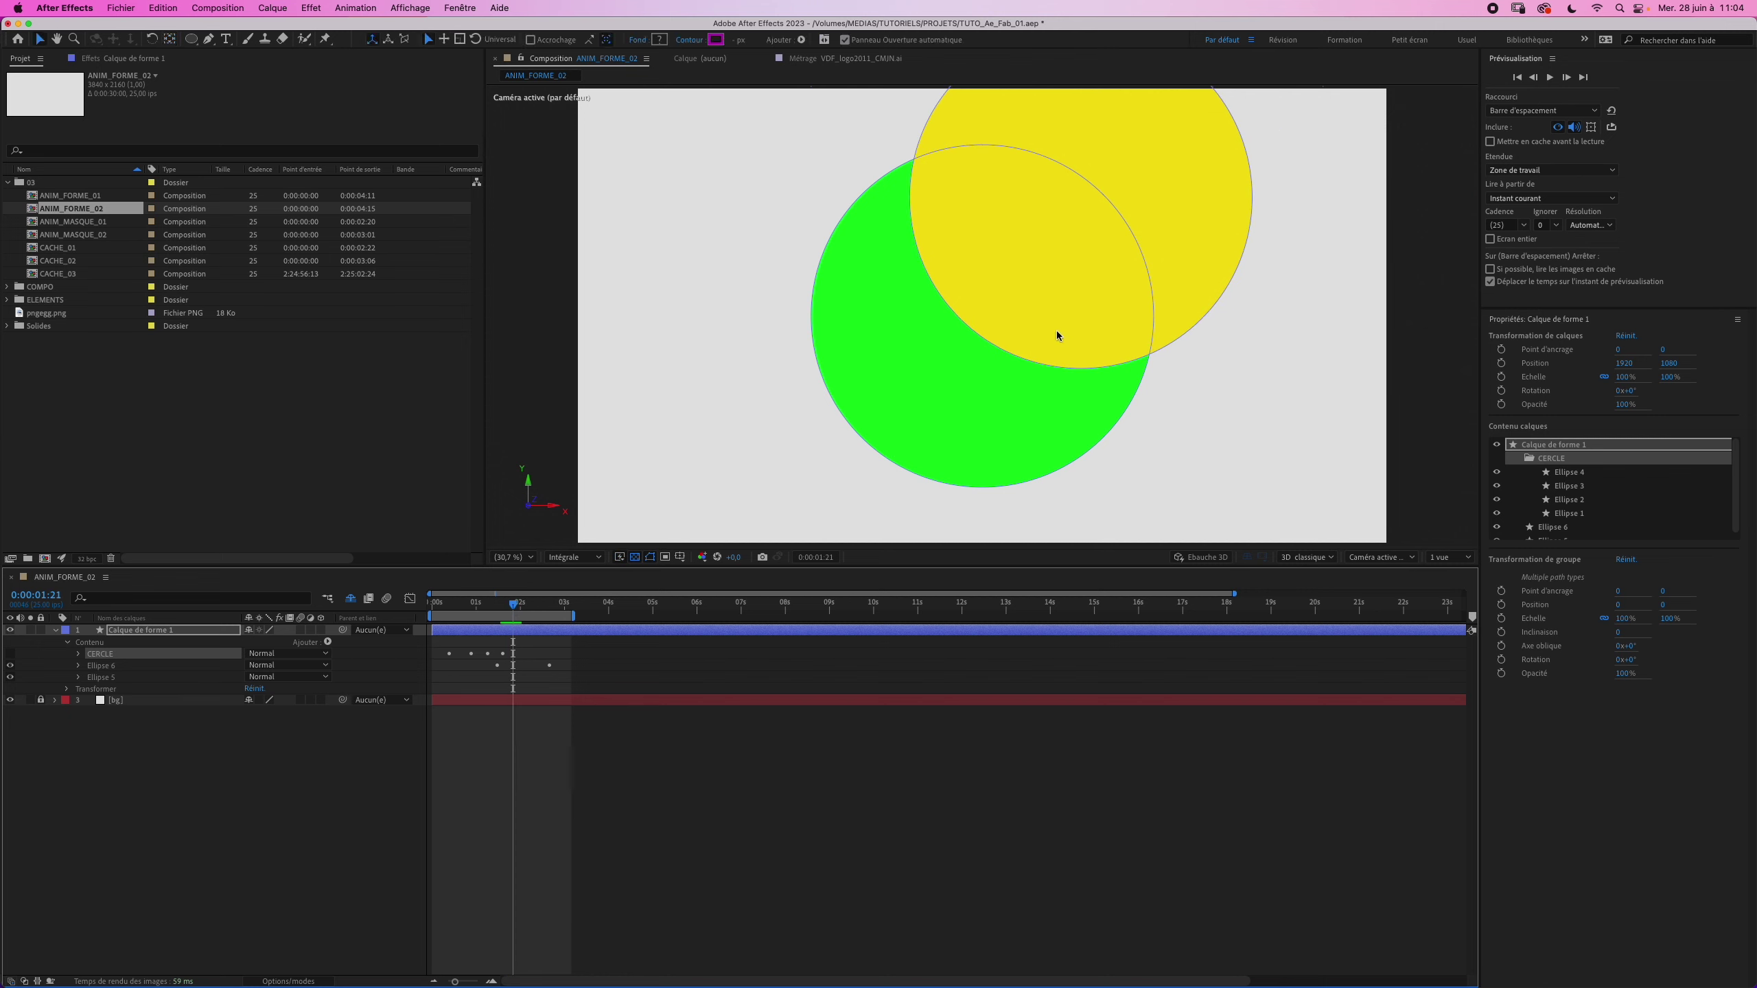
click(328, 642)
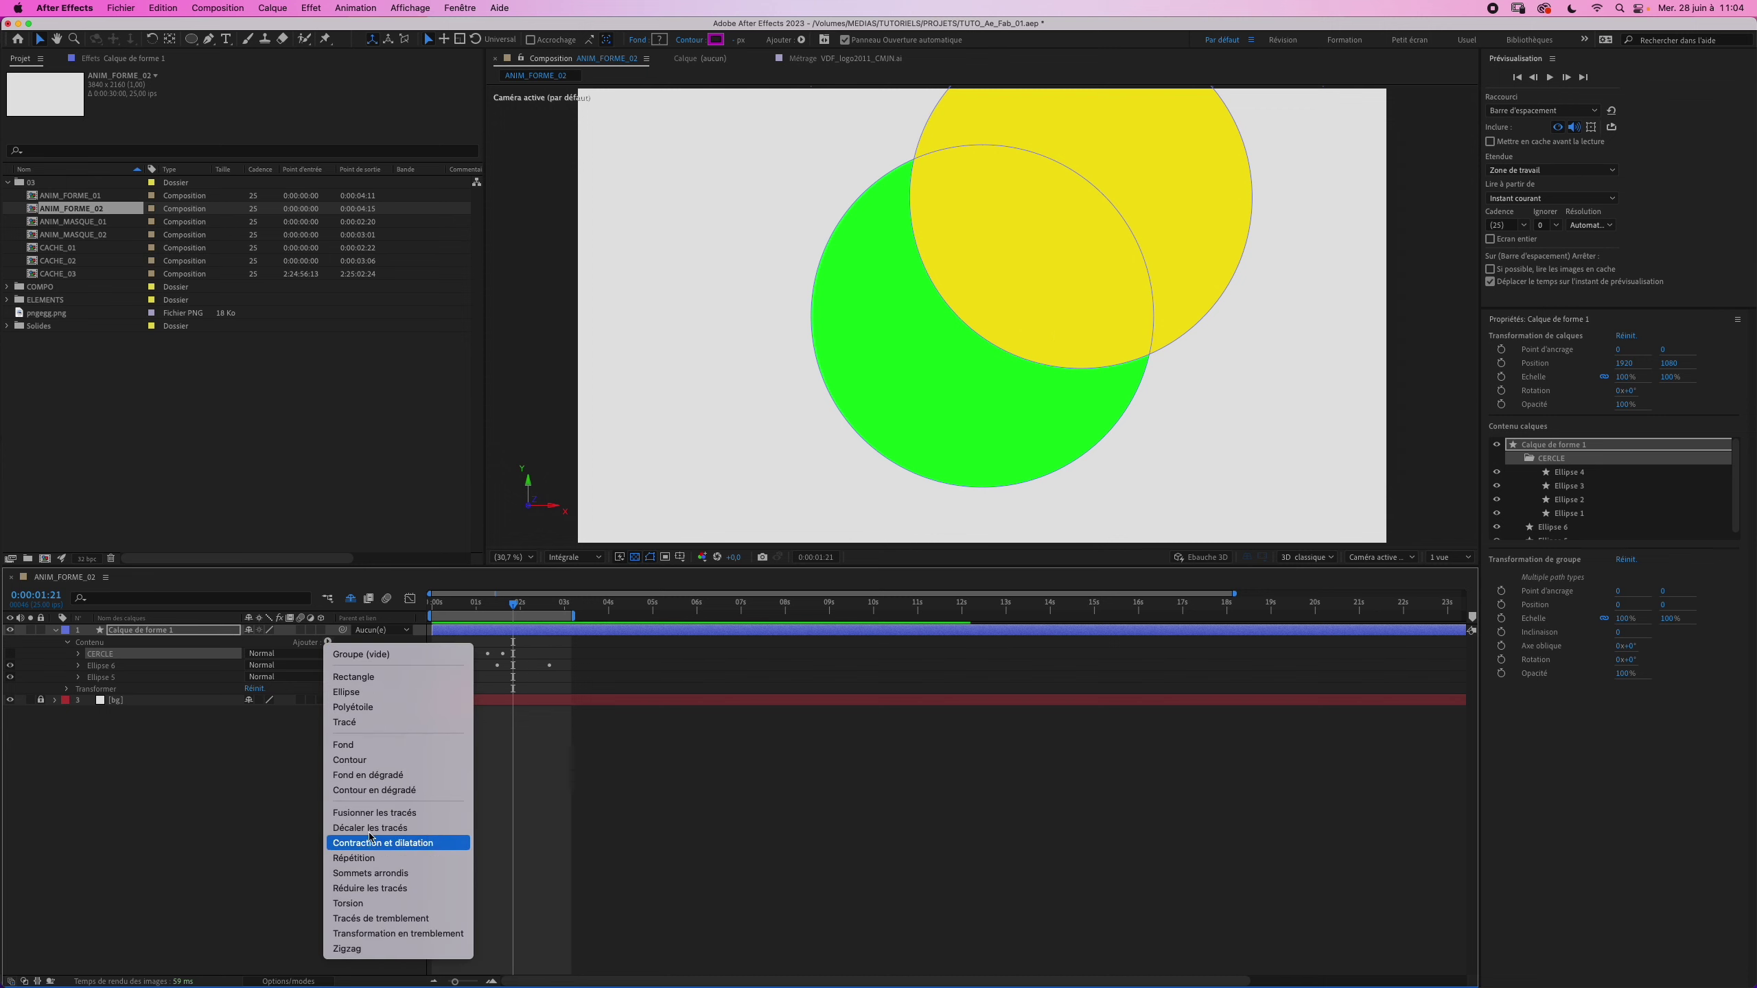
click(96, 647)
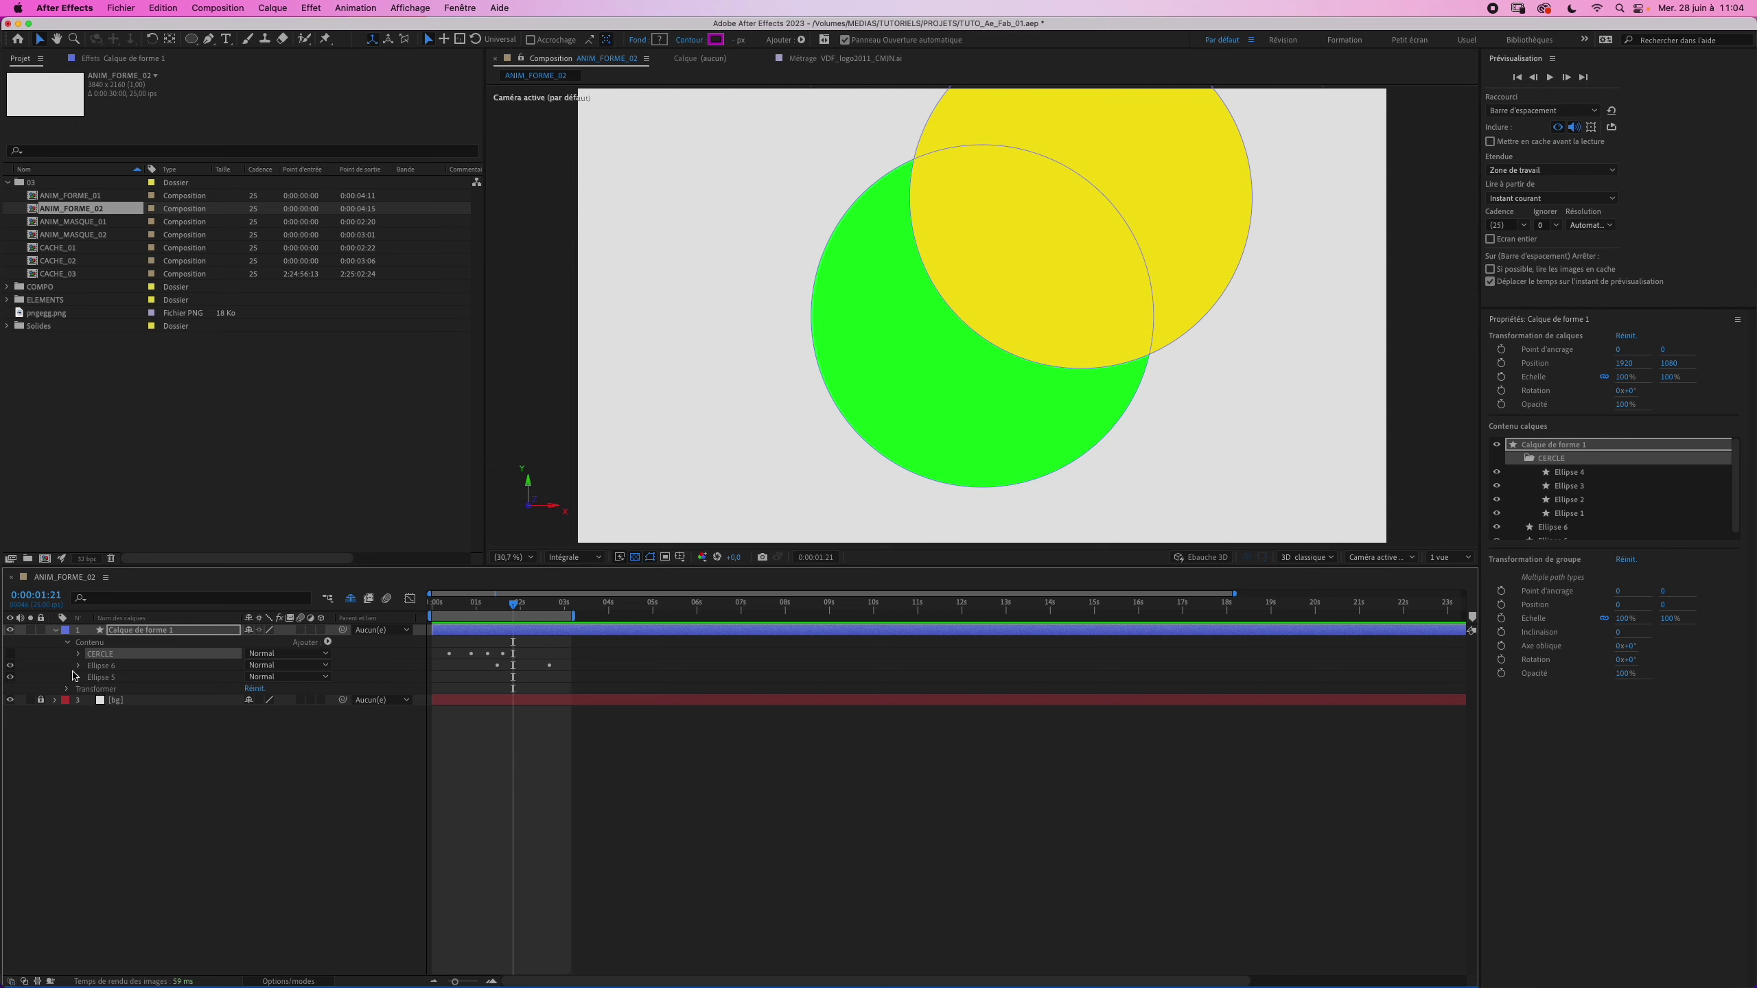
drag(63, 671, 96, 682)
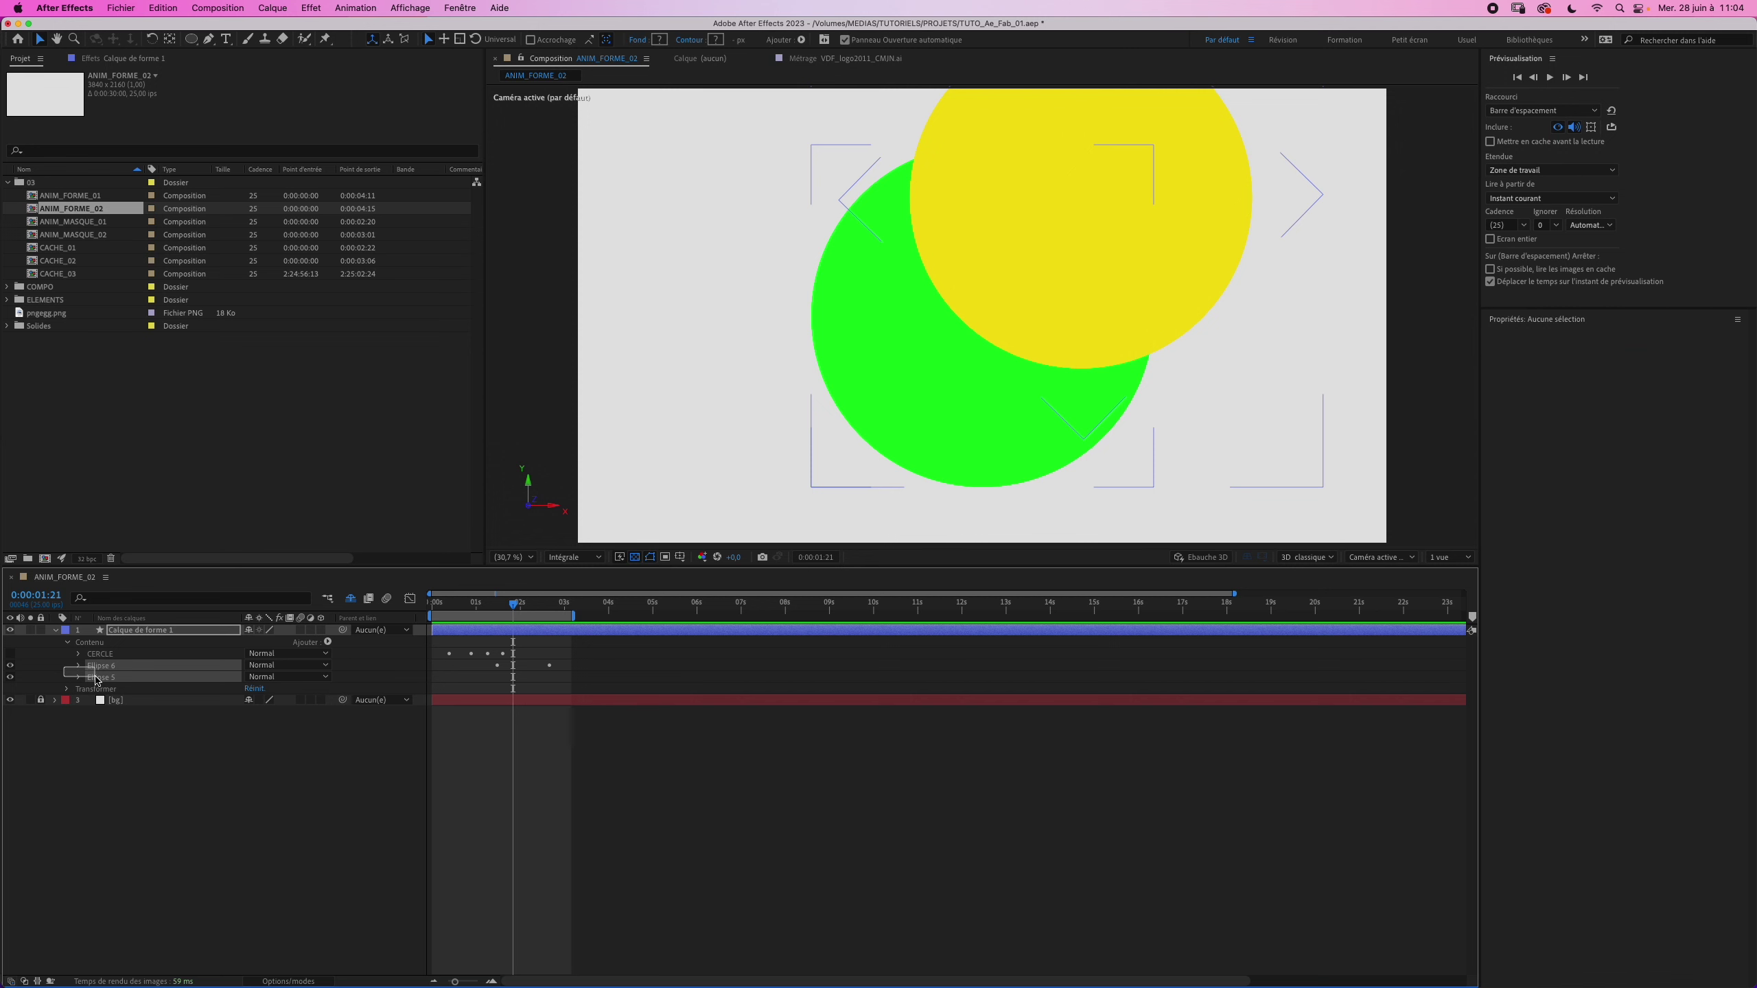
Step: Add an empty group to the shape layer's contents and name it COLOR
click(149, 643)
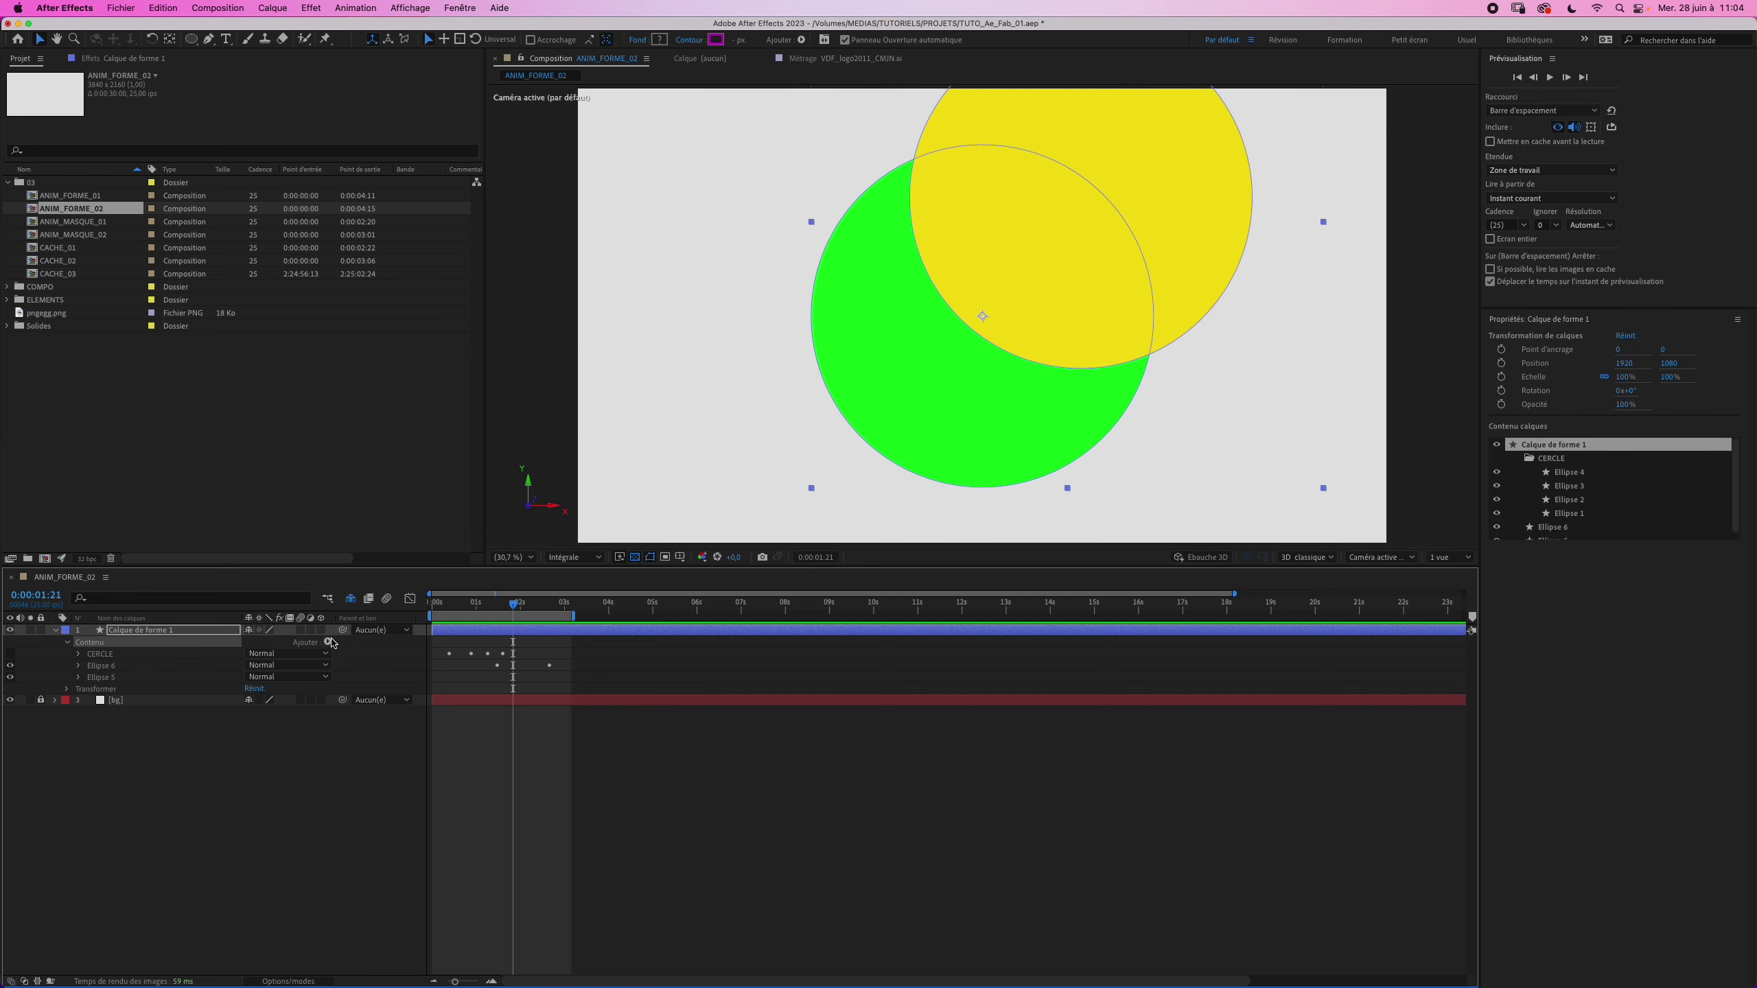
click(328, 643)
click(347, 655)
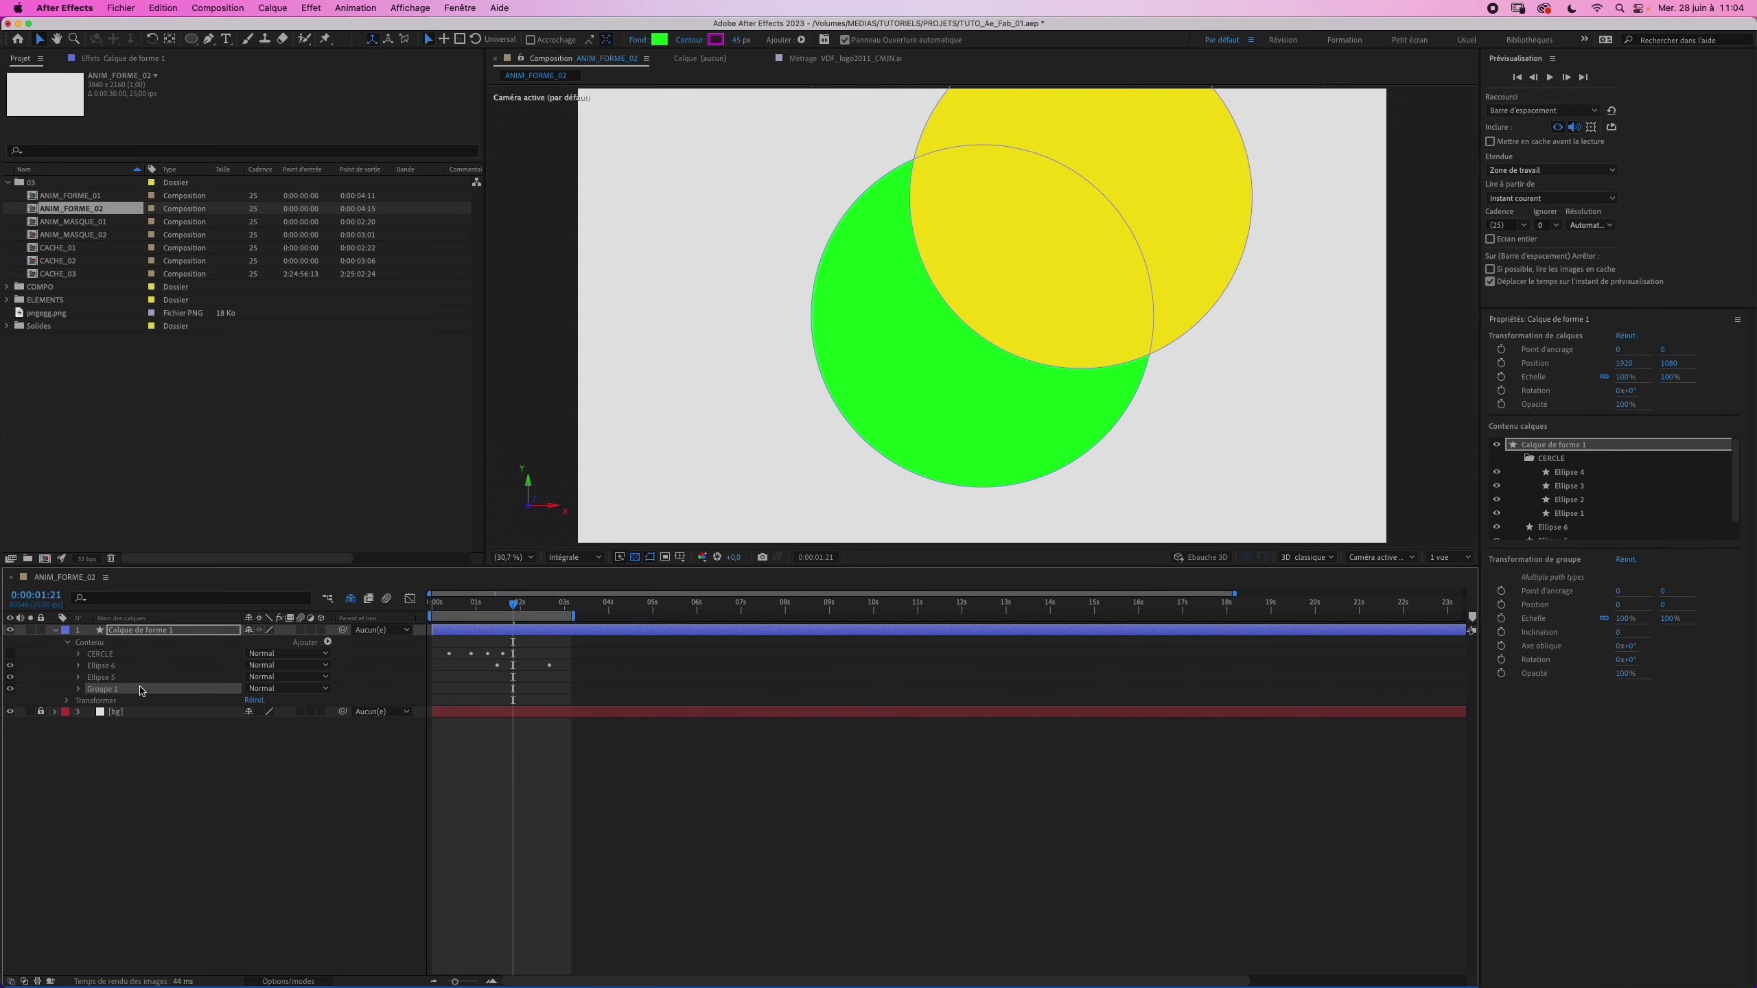
key(Return)
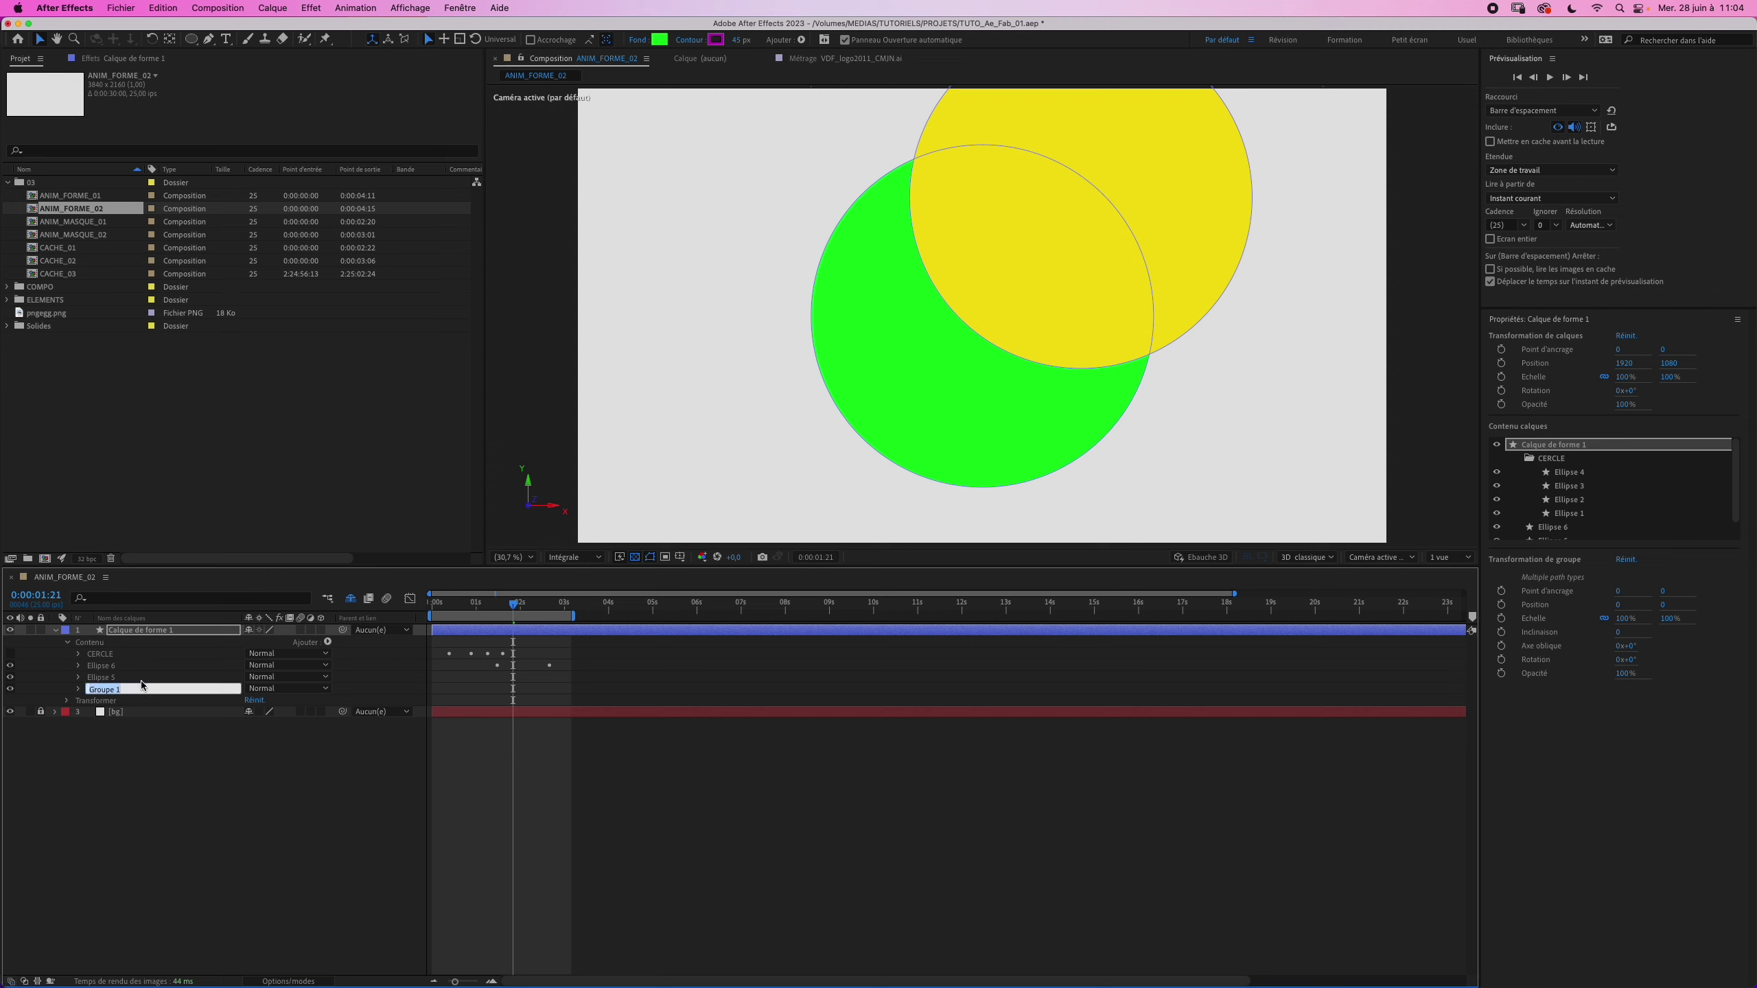
text(COLOR)
key(Return)
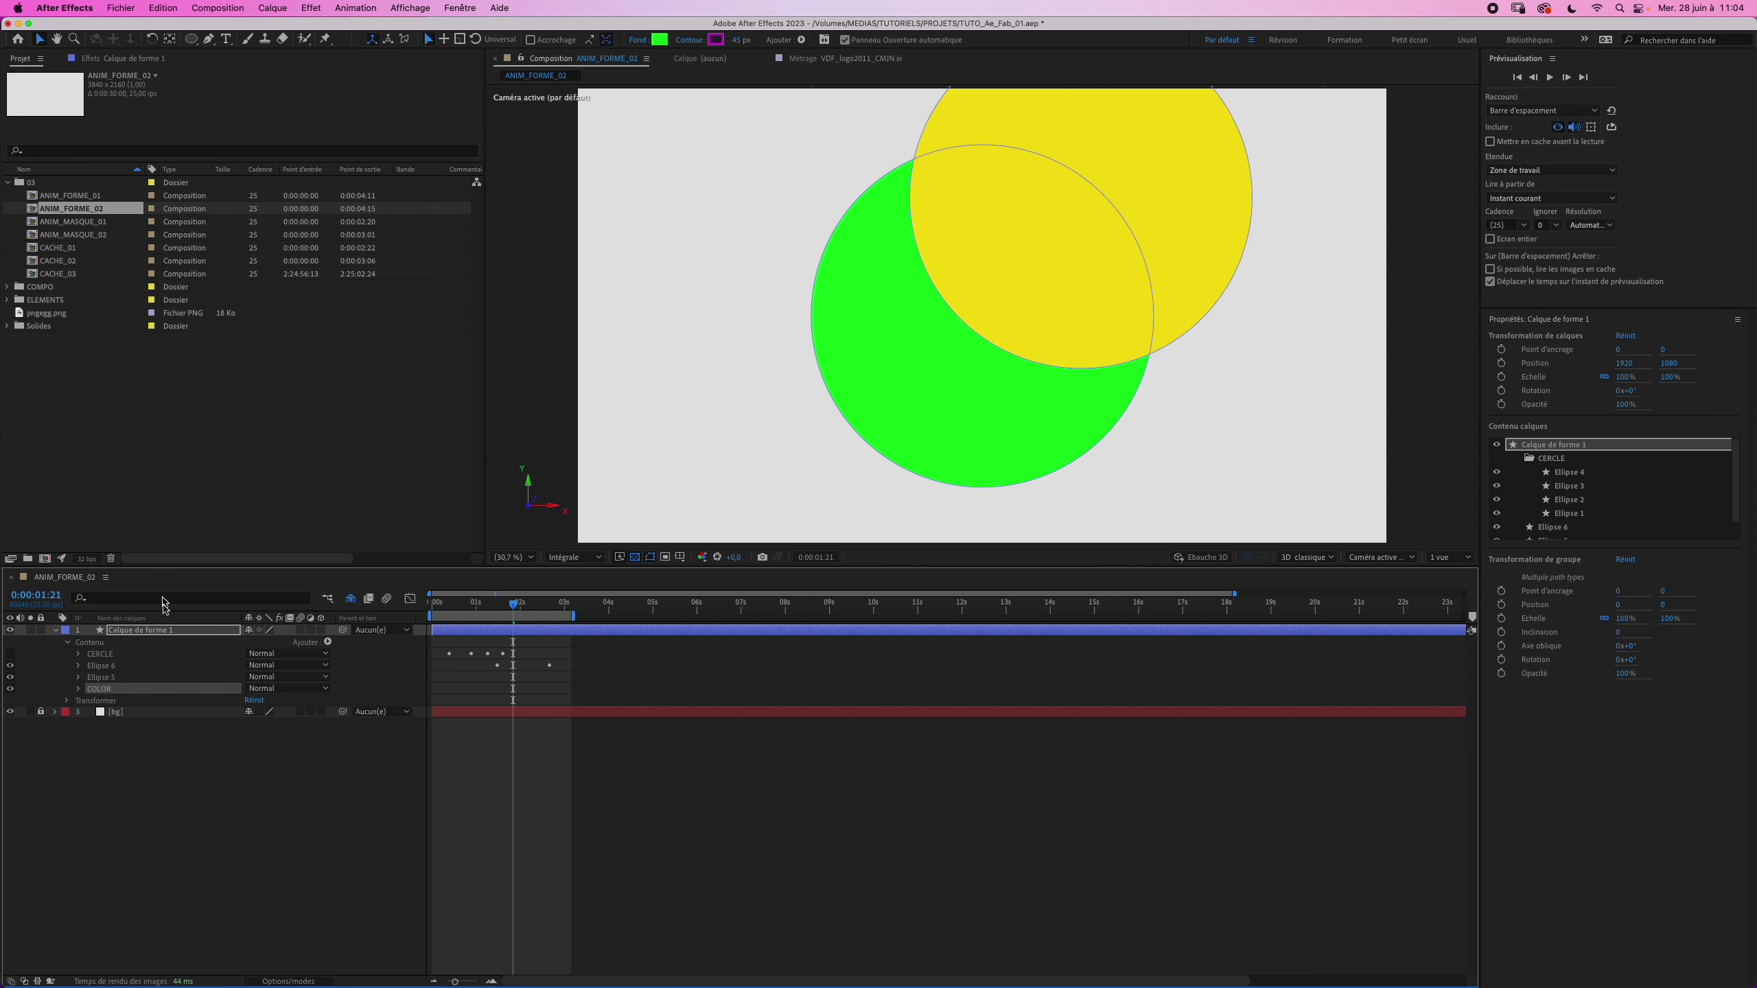
Step: Move Ellipse 6 and Ellipse 5 into the COLOR group, expand the group and clear the selection
shift+click(67, 666)
drag(97, 675, 108, 689)
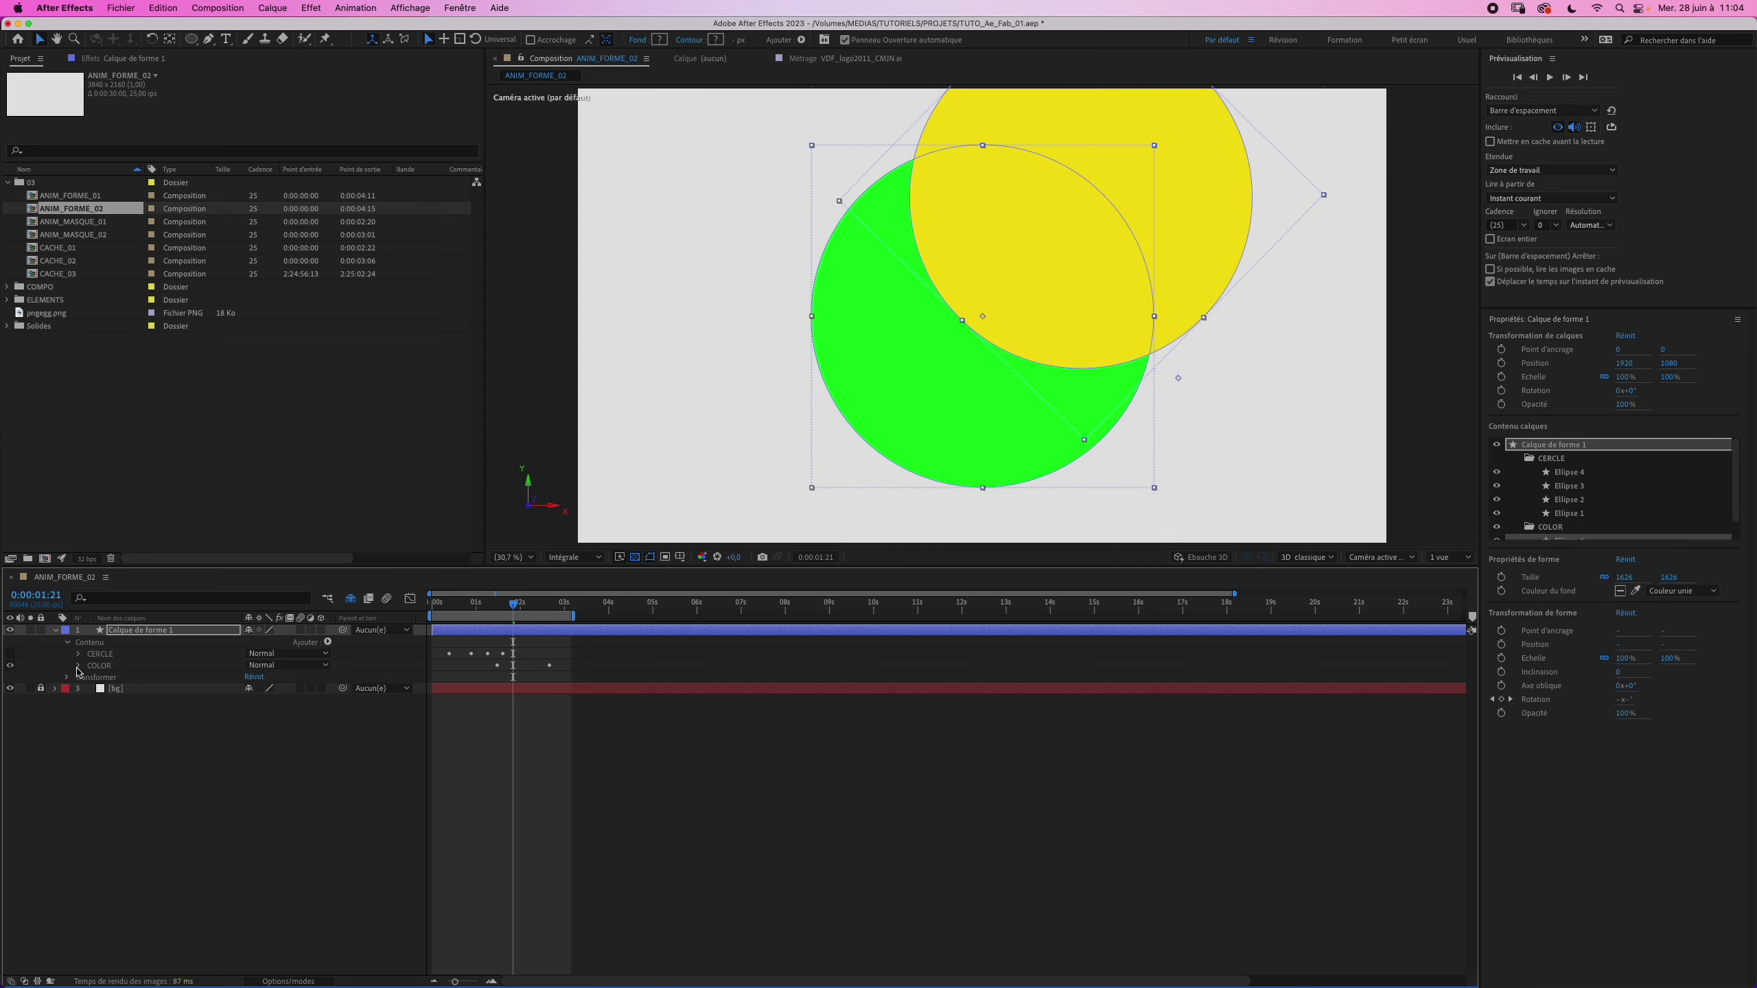
click(78, 665)
click(173, 774)
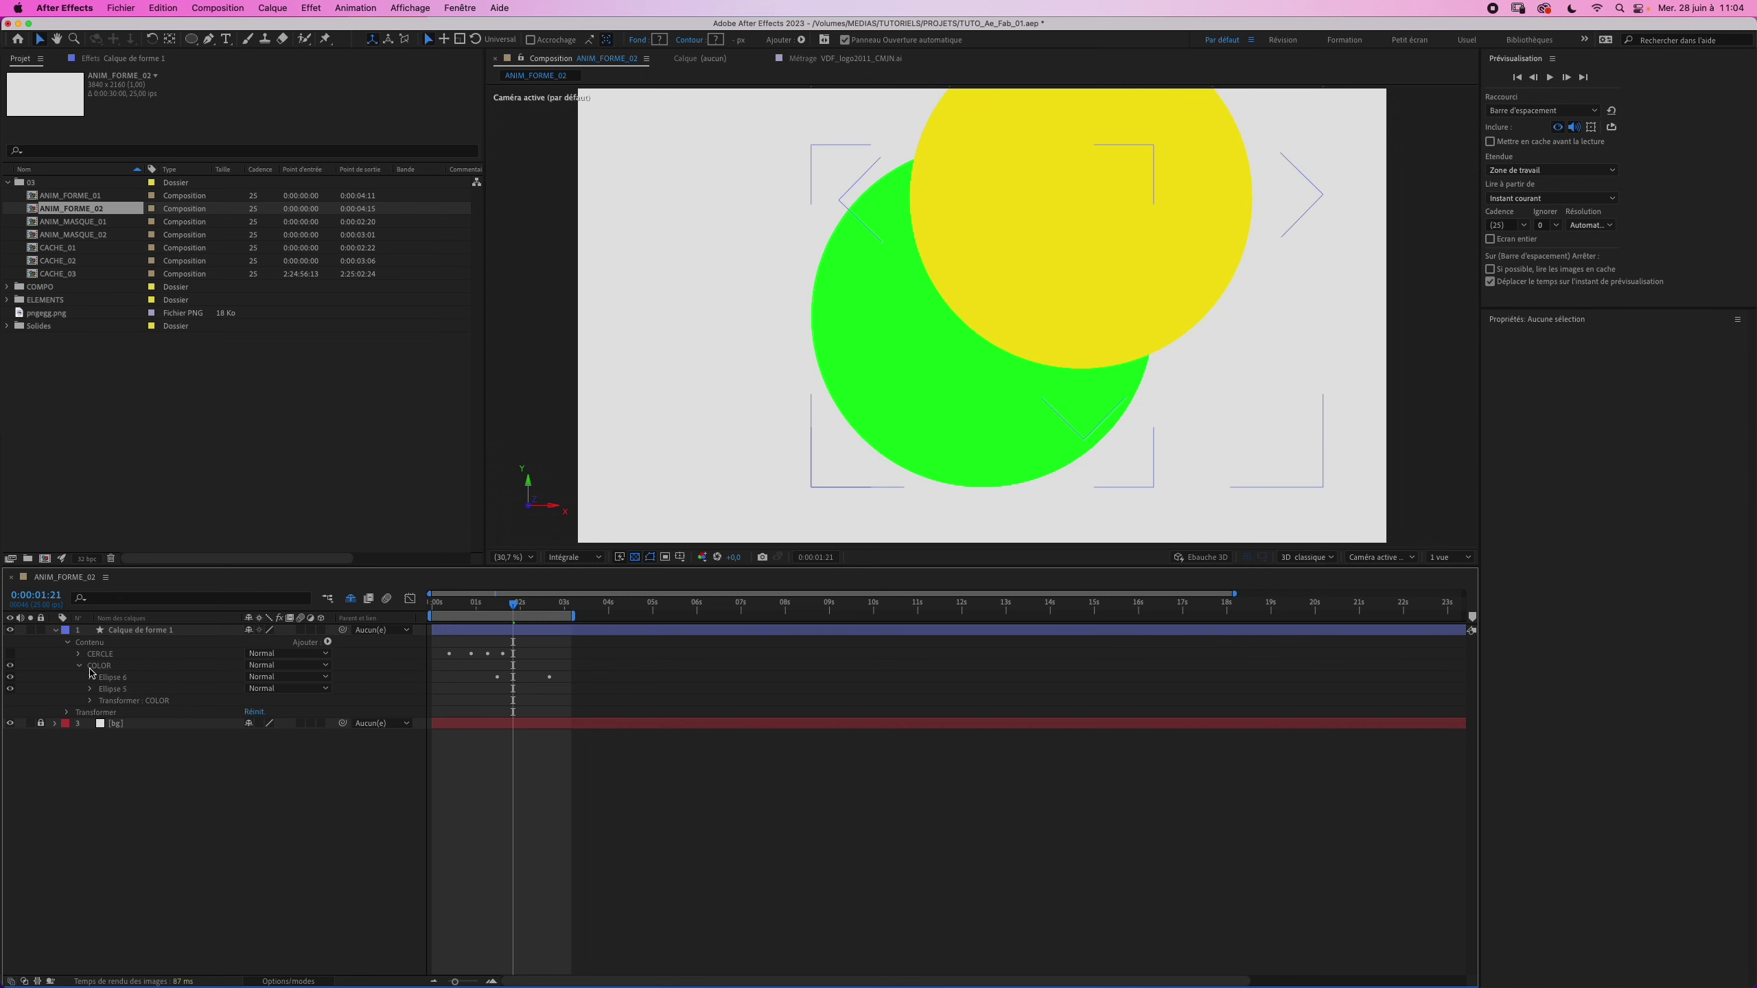
Step: Add Fusionner les tracés to the shape layer and delete the Contour 1 added with it
click(328, 643)
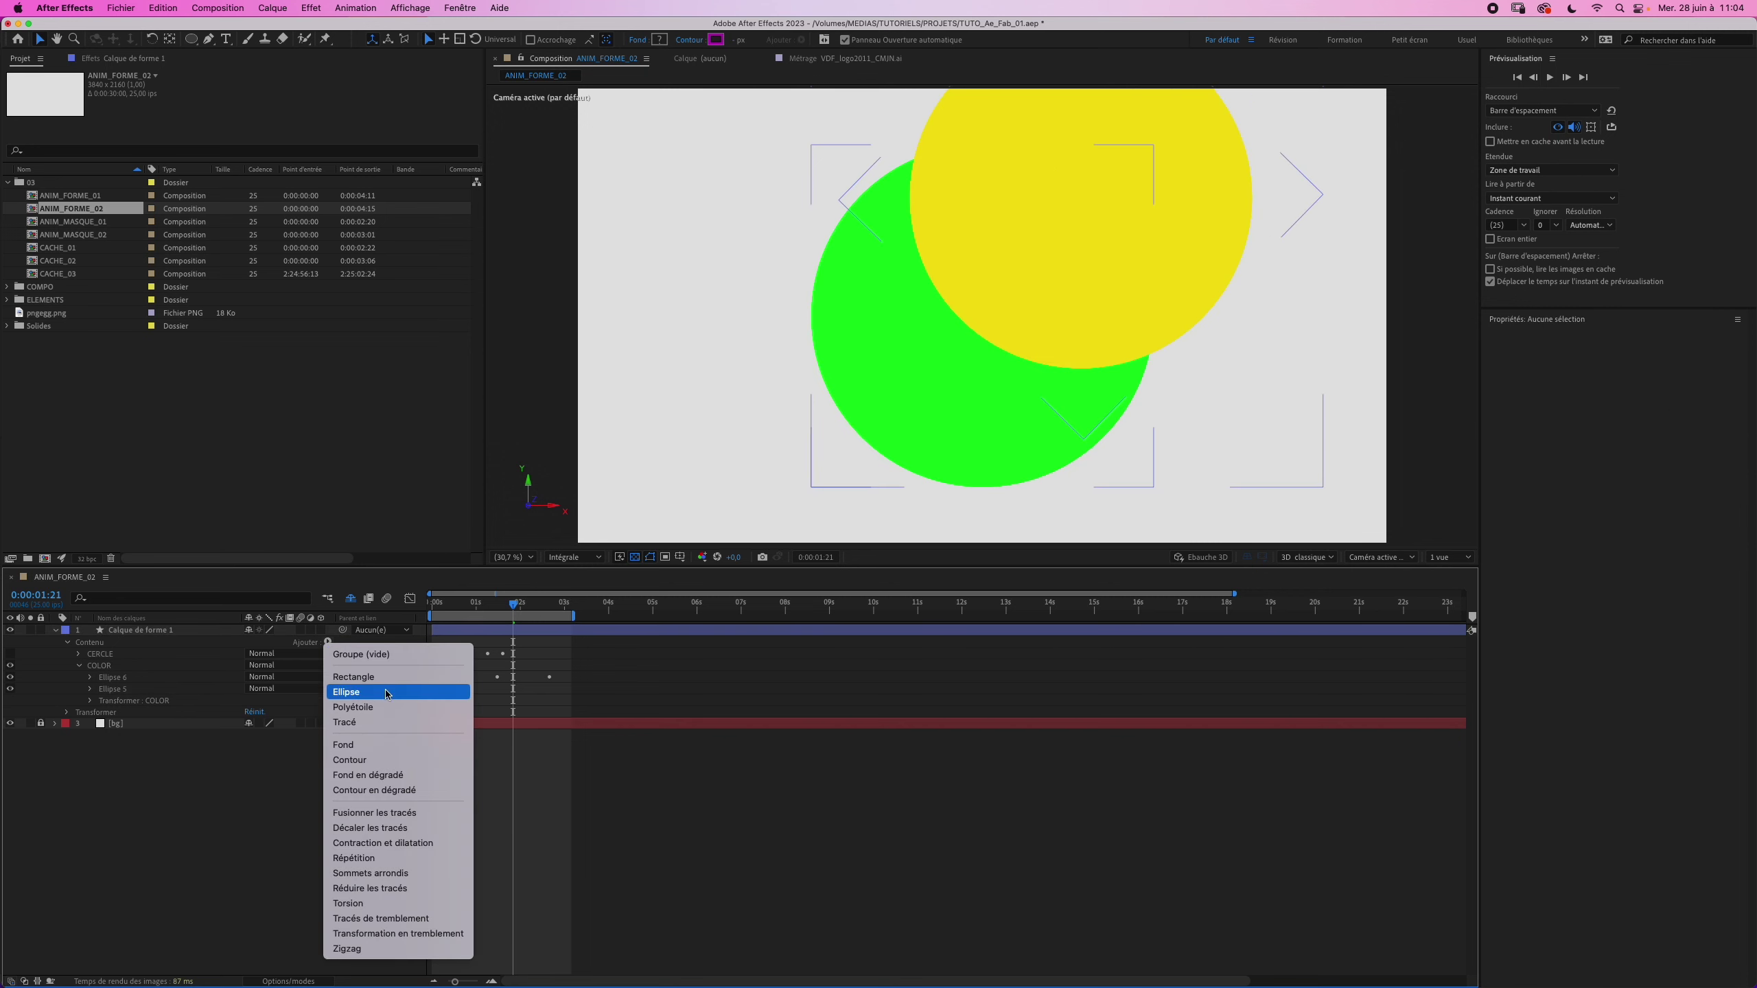
click(388, 814)
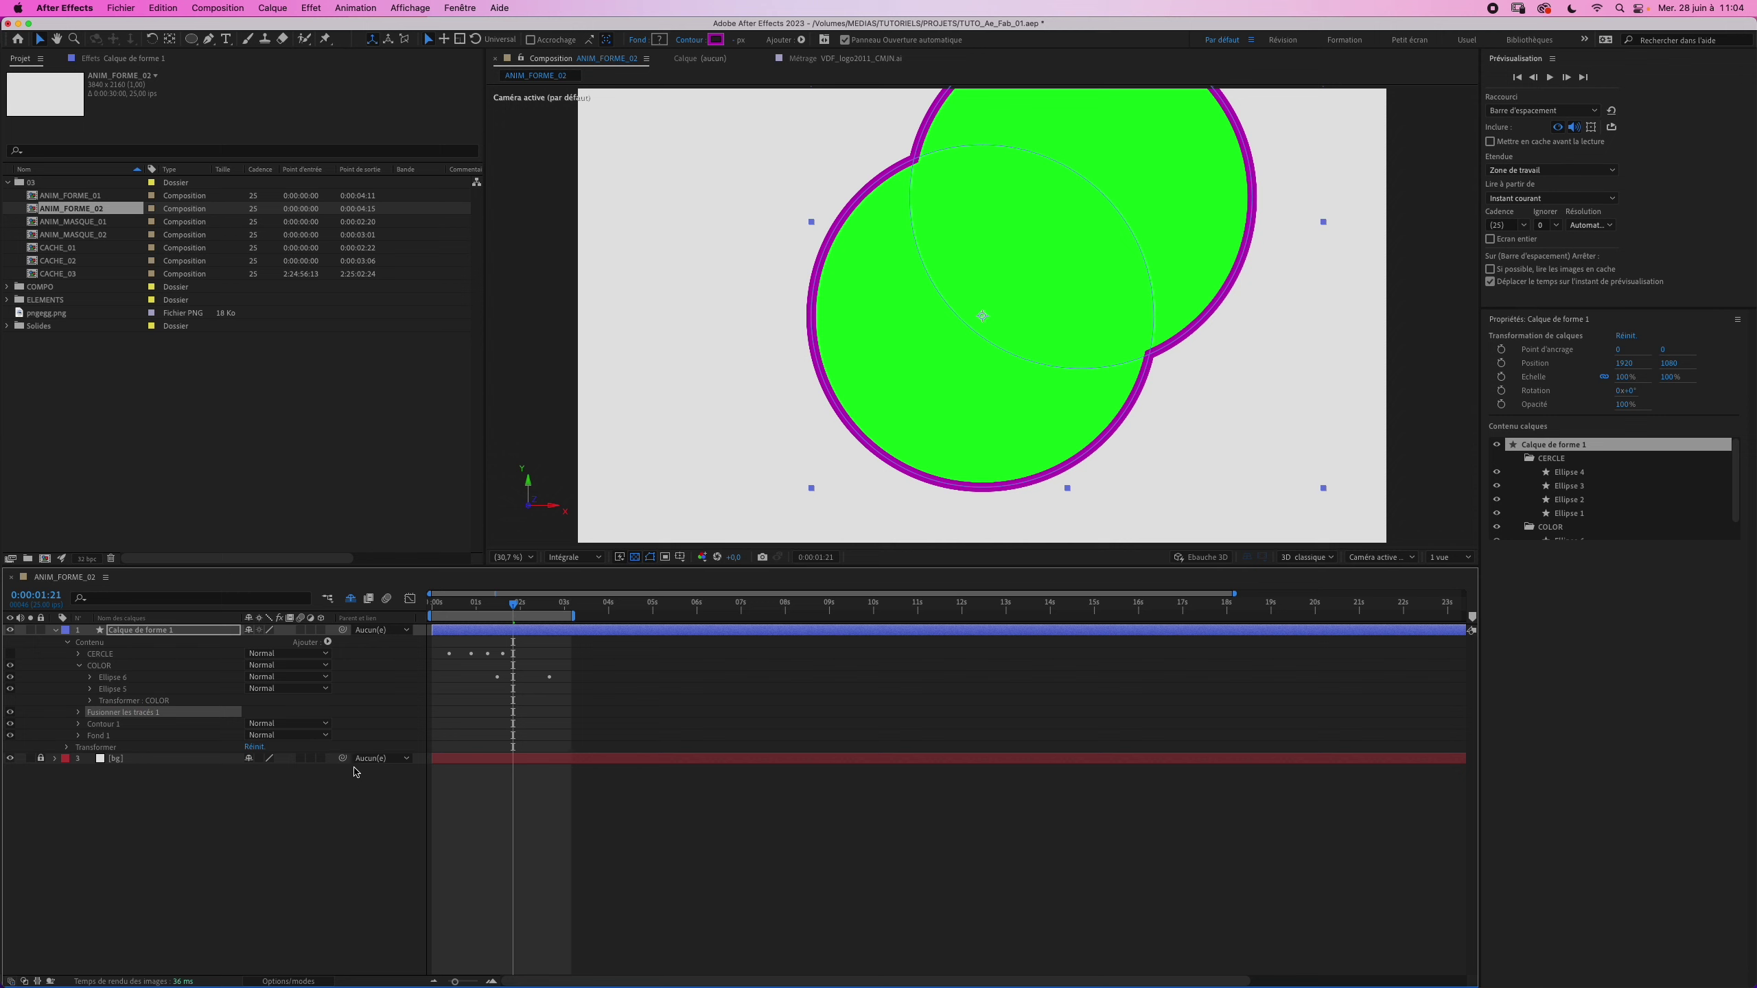
mouse_move(61, 715)
mouse_down()
mouse_move(109, 738)
mouse_move(91, 714)
mouse_up()
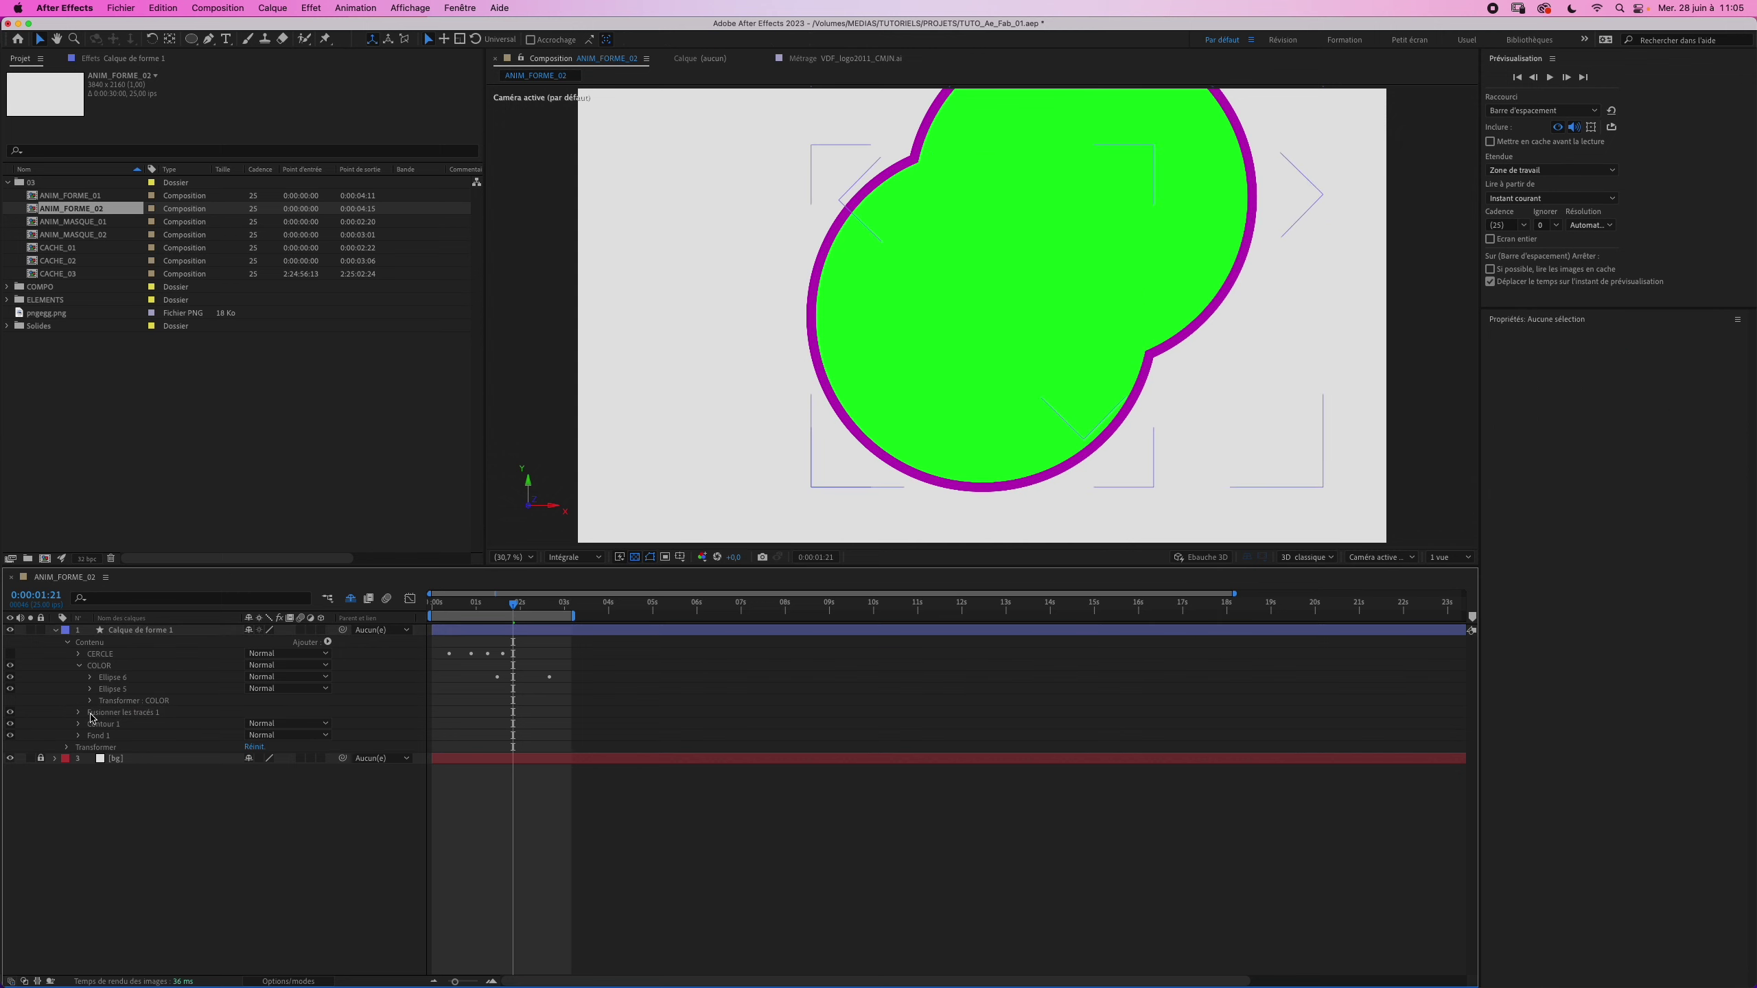
click(105, 726)
key(Delete)
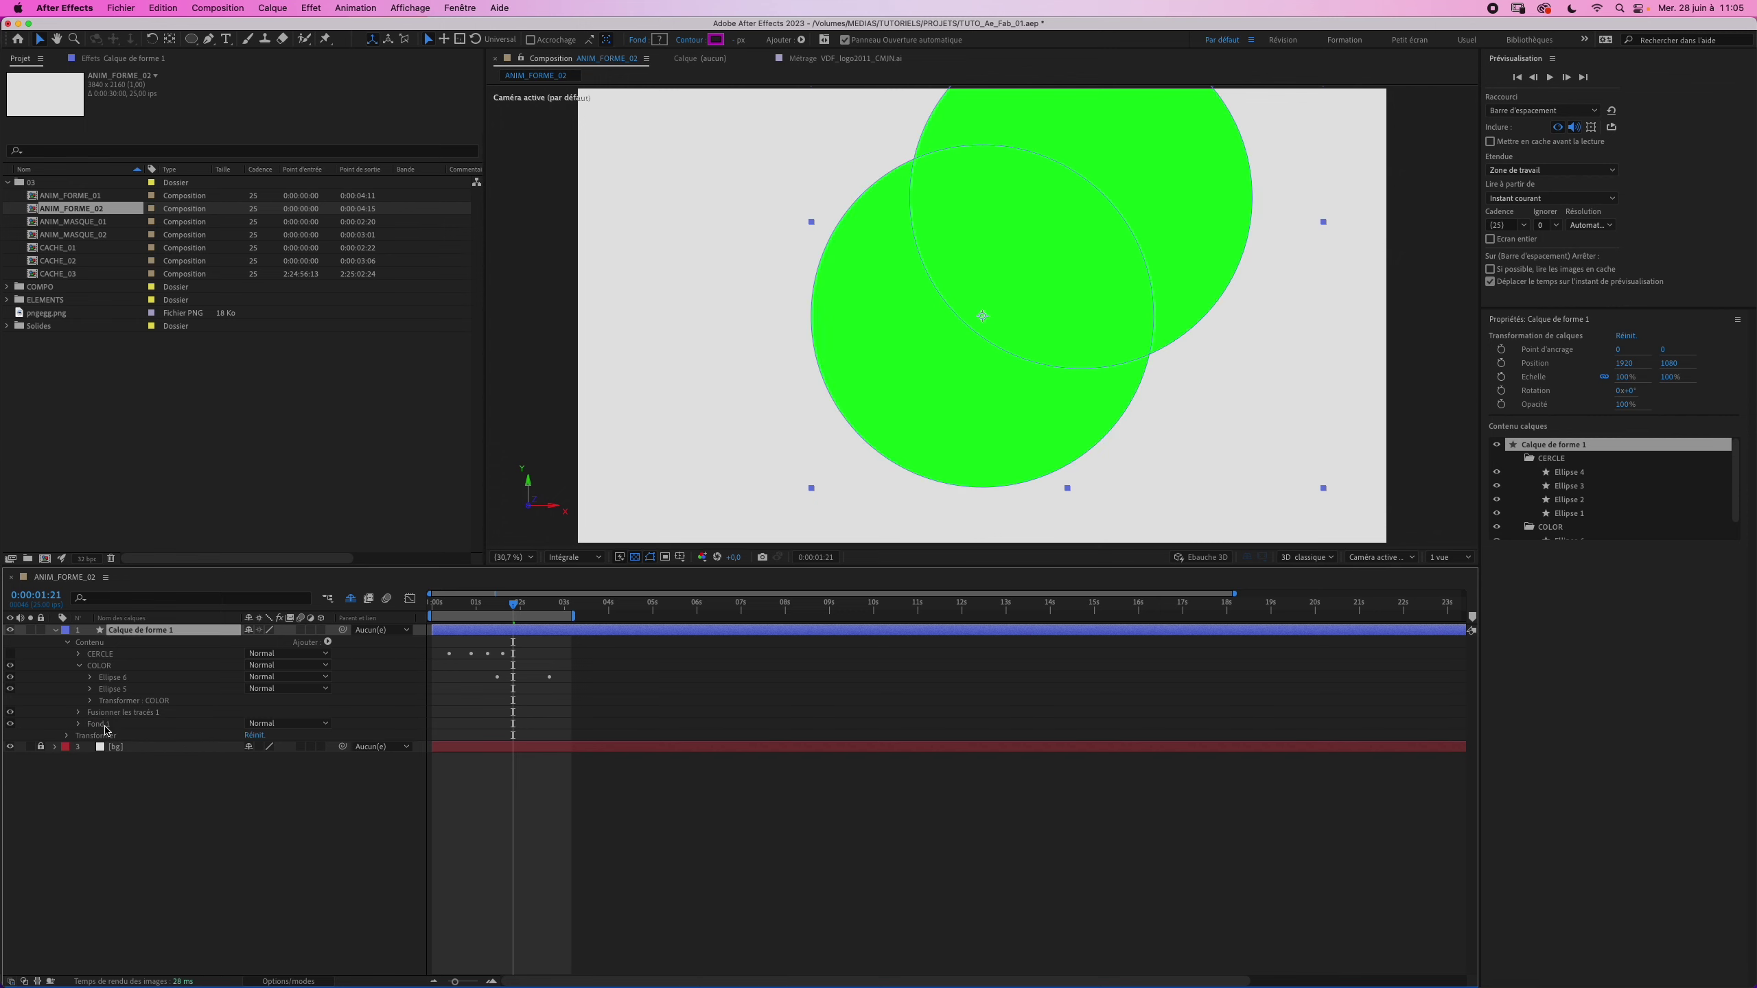
Step: Set the mode of Fusionner les tracés 1 to Intersection and check the overlap at 0:00:01:20
click(79, 712)
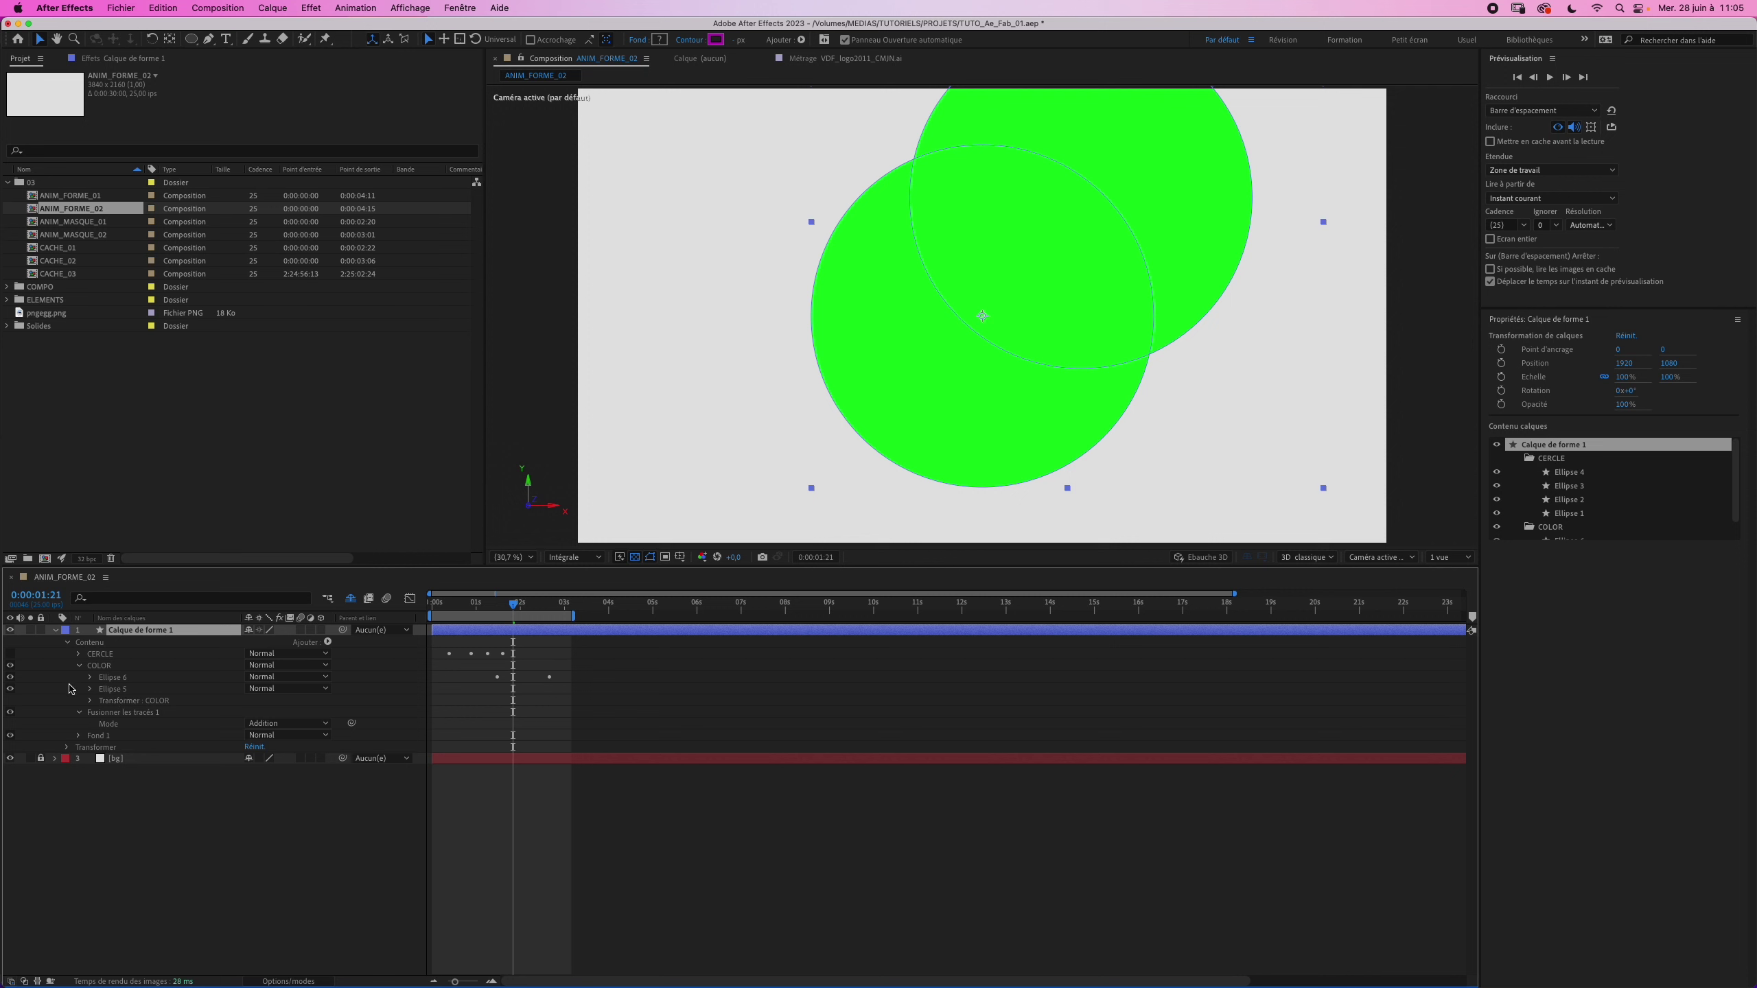
drag(76, 694, 152, 659)
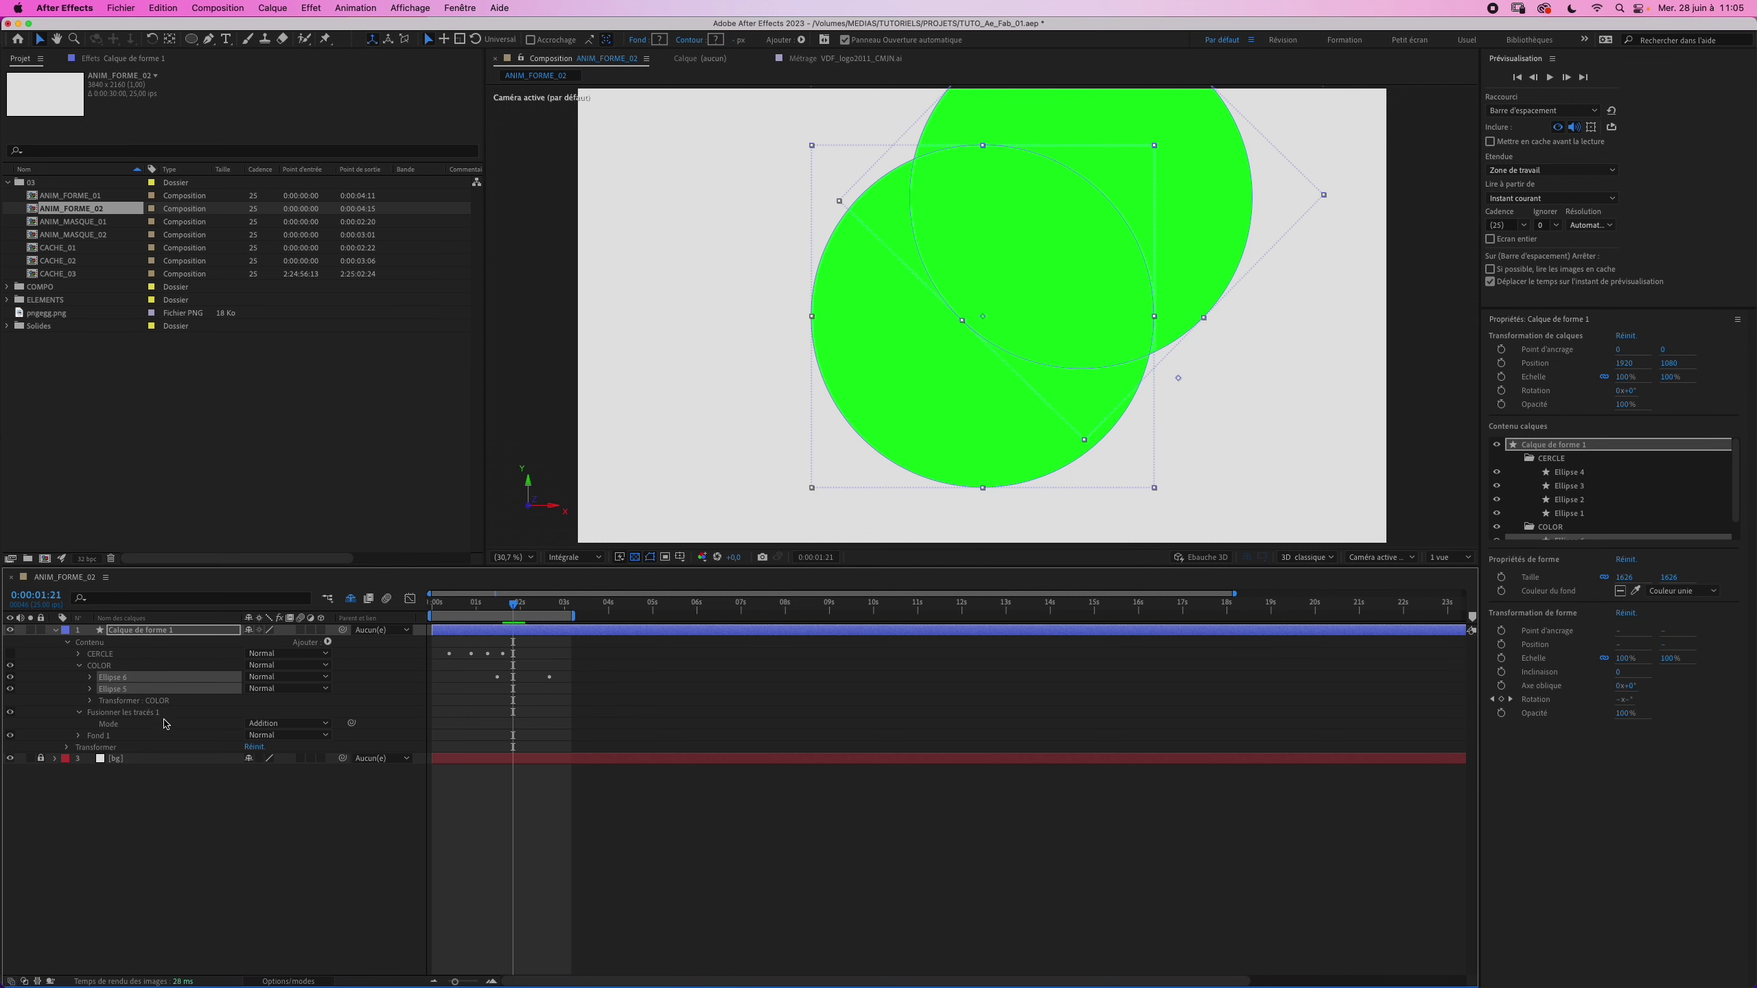
click(131, 713)
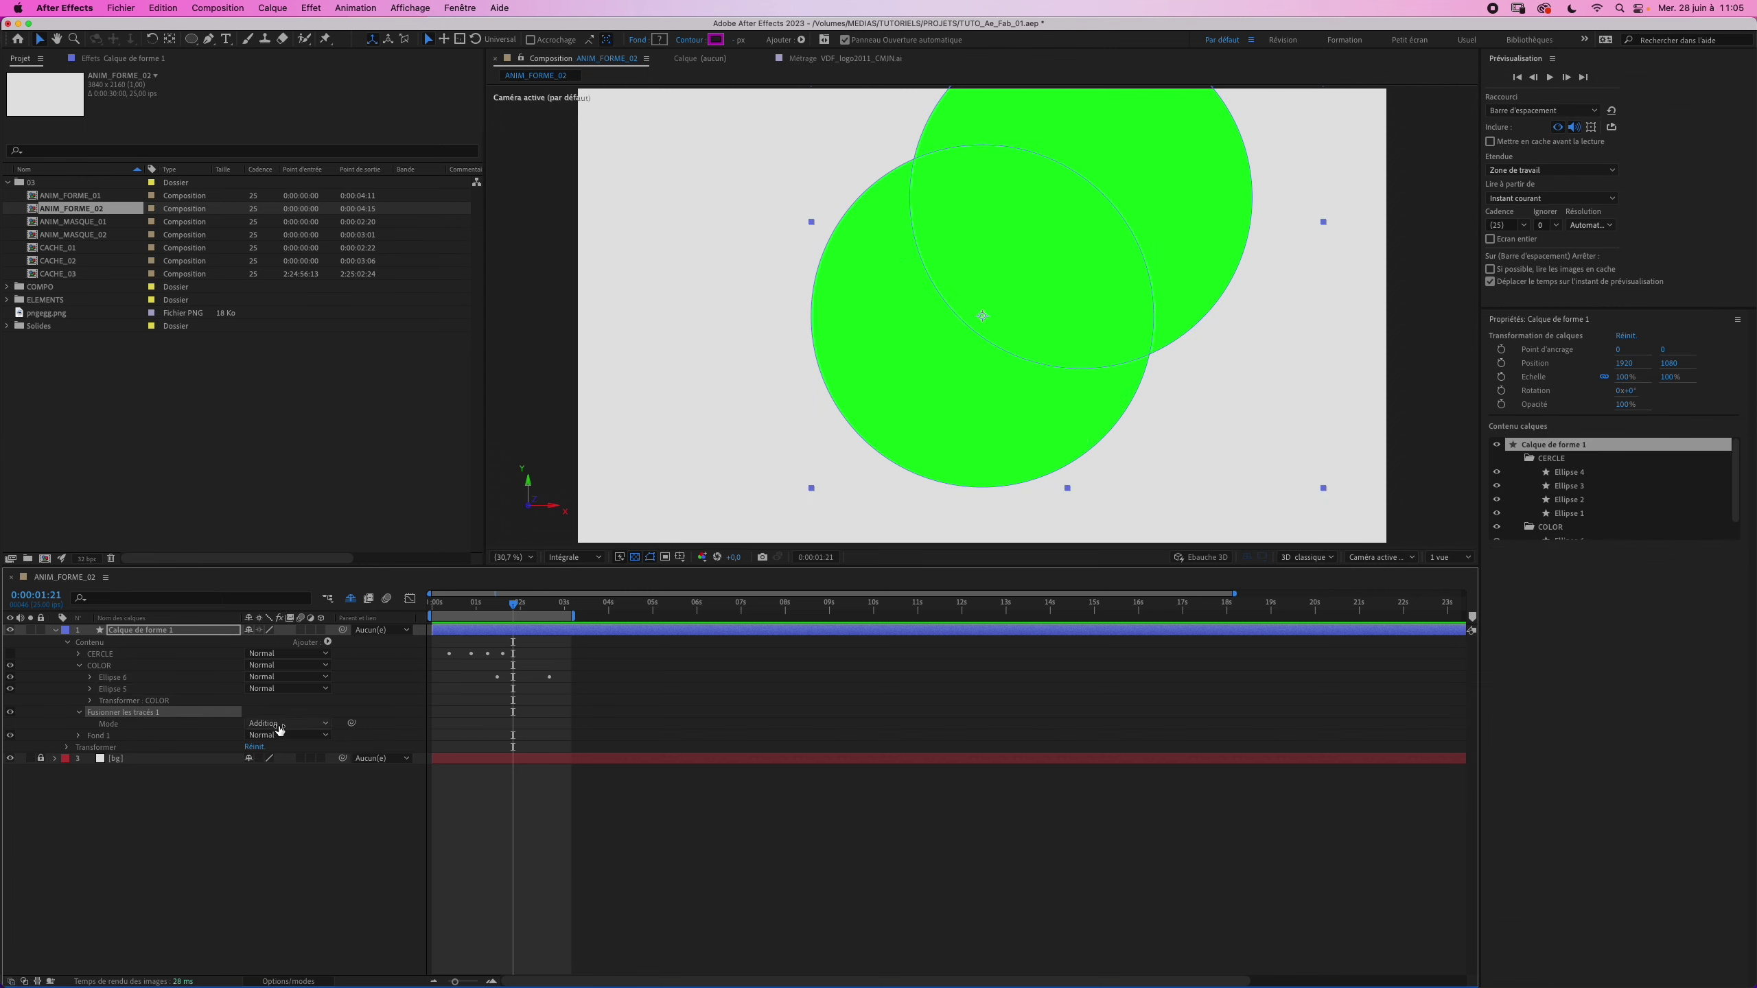
click(280, 724)
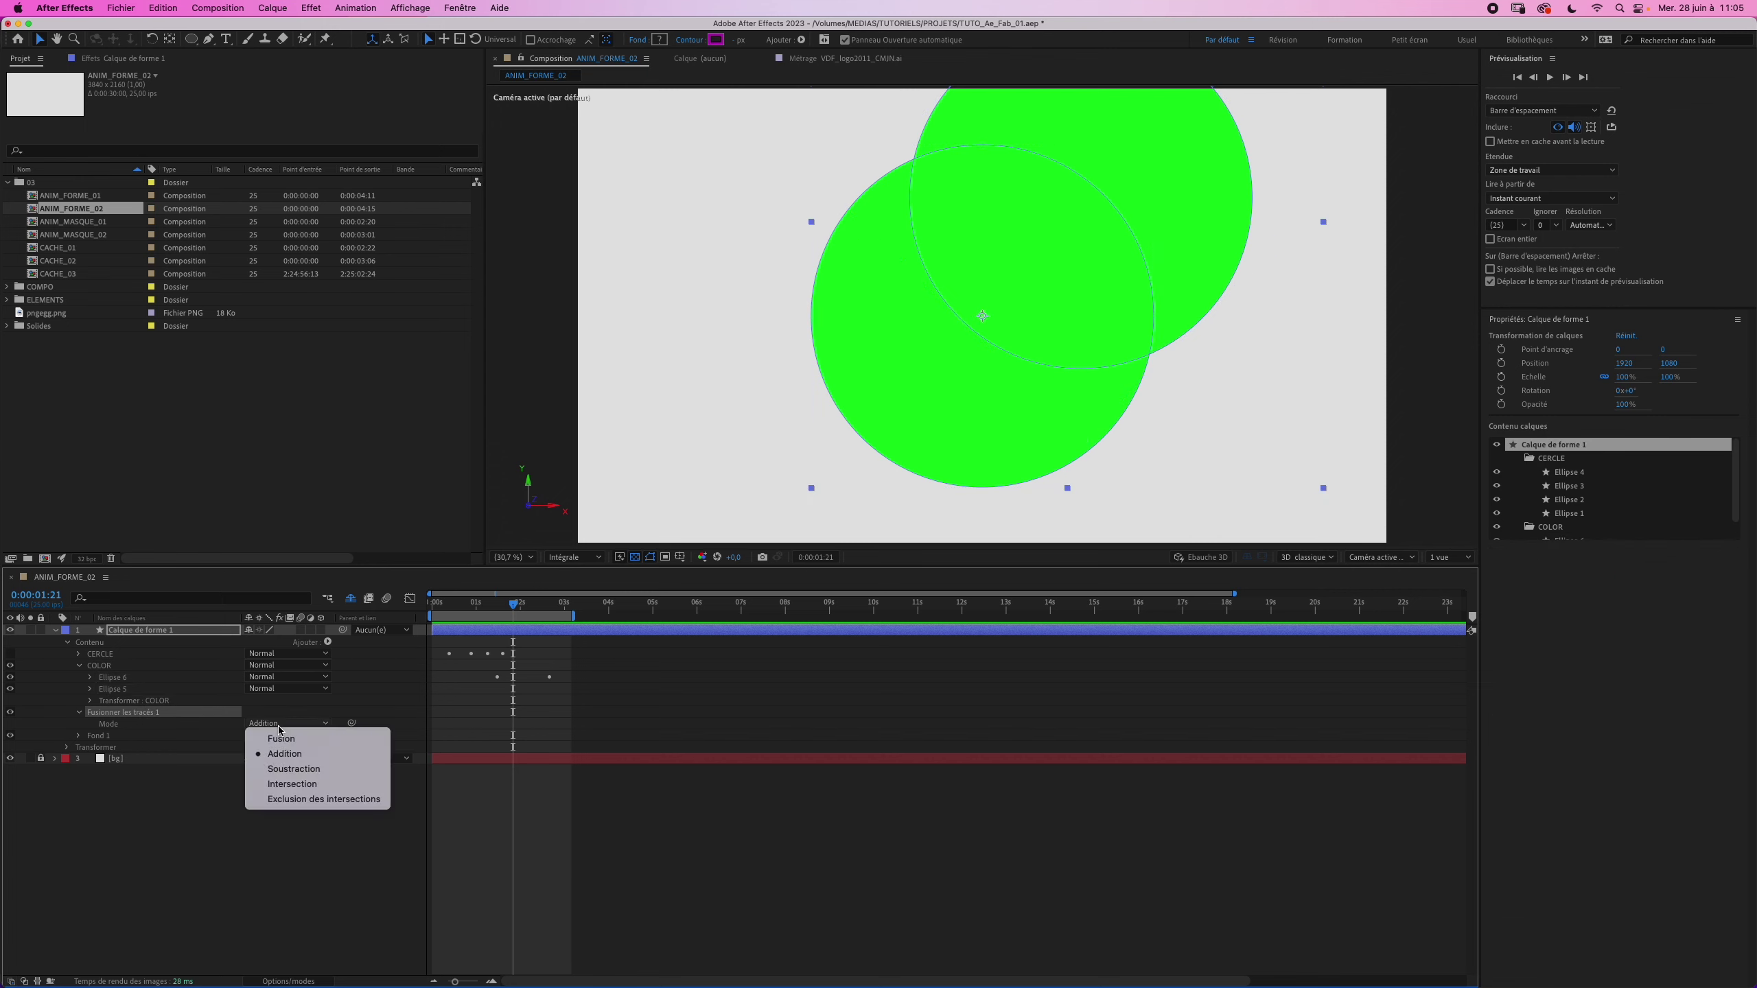
click(297, 786)
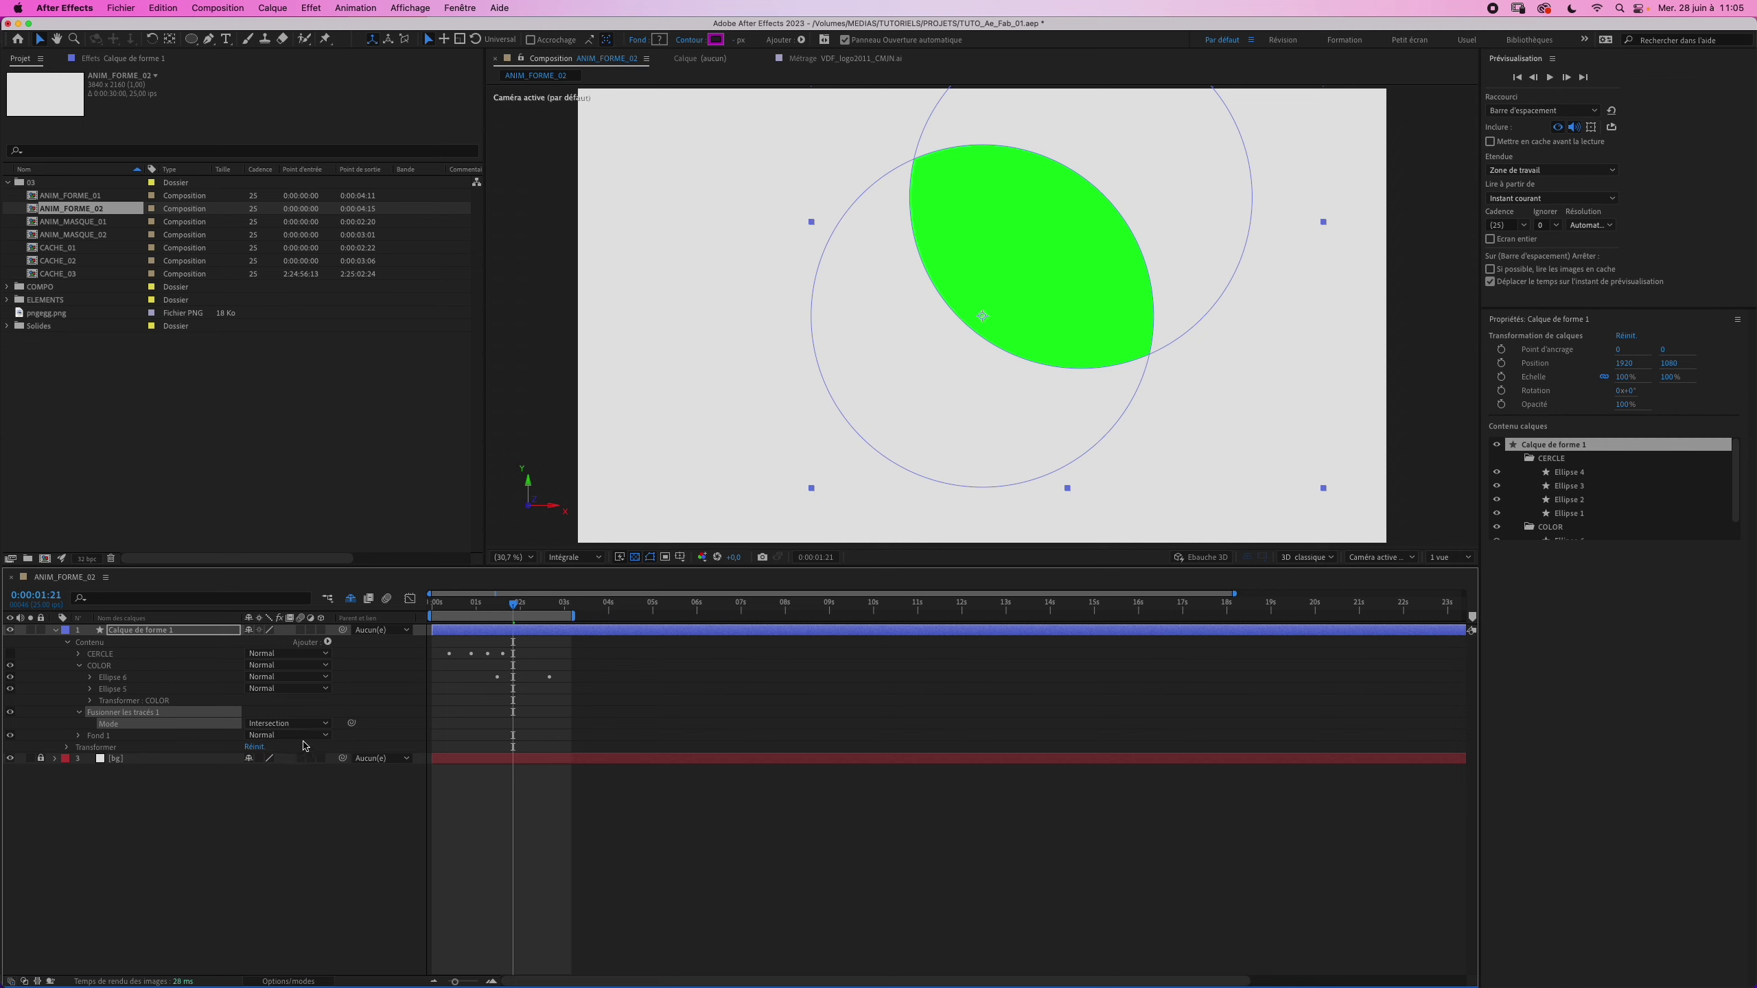
drag(512, 604, 503, 610)
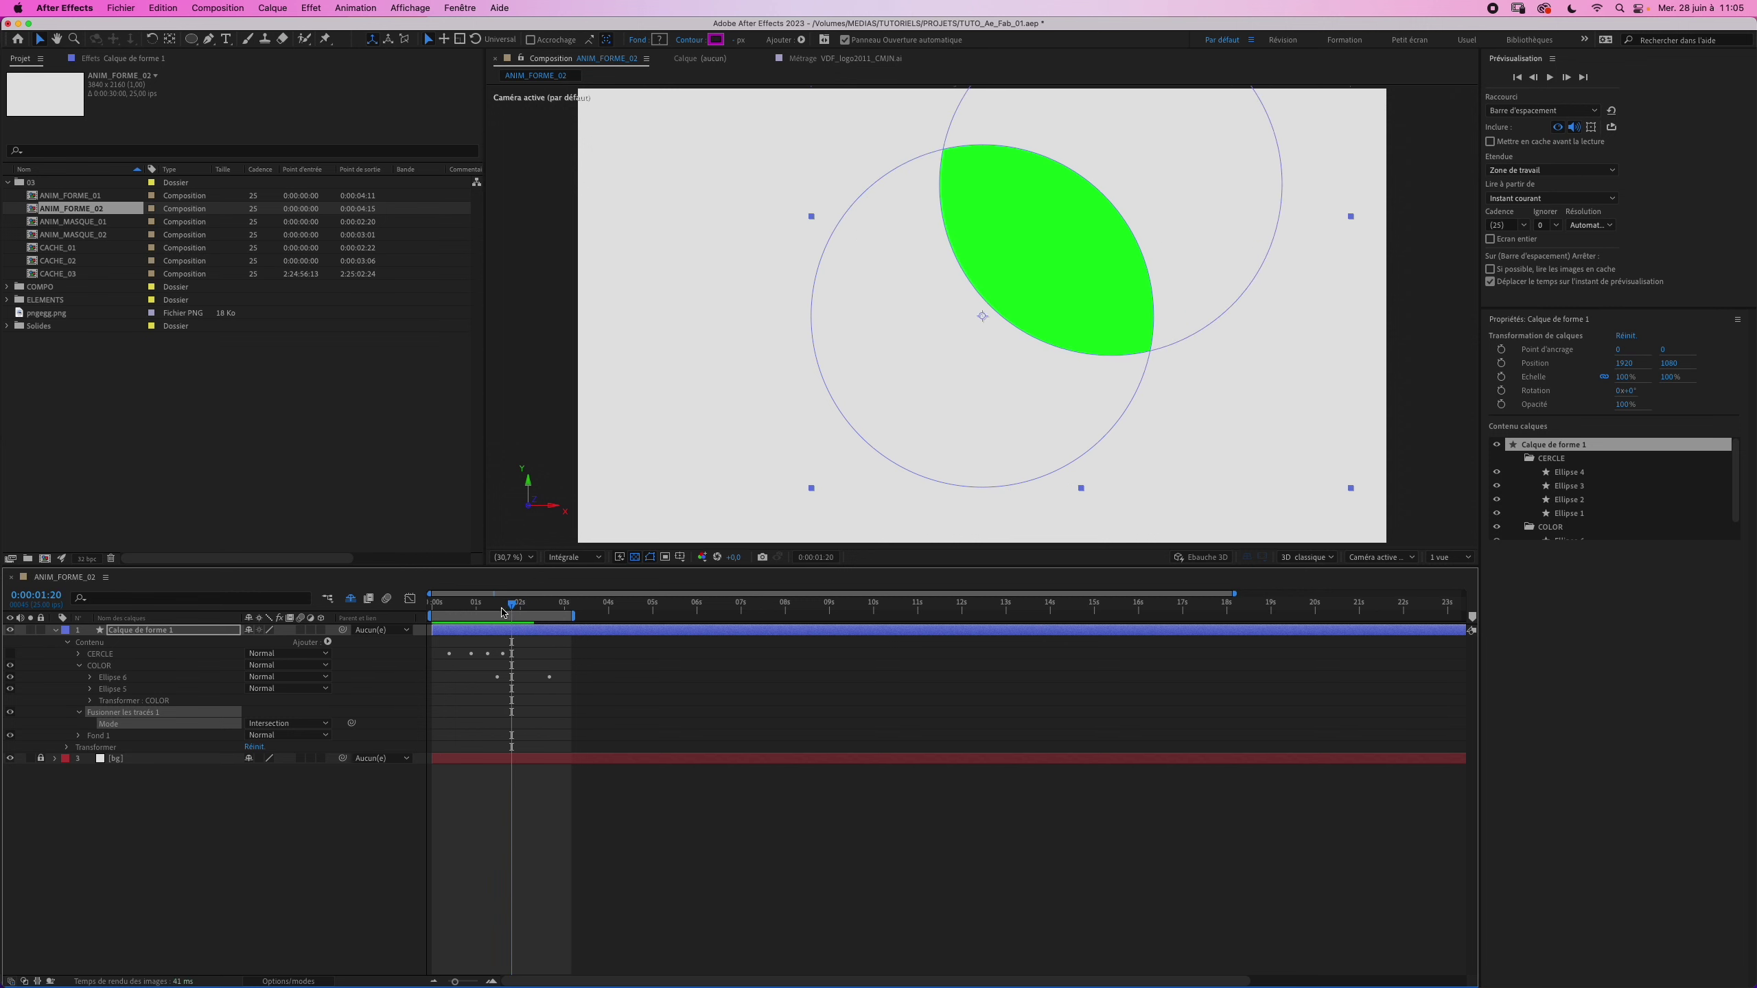
Step: Change the colour of Fond 1 below the merged paths from green to a yellow with hue 62°, then collapse its properties
click(81, 713)
click(88, 724)
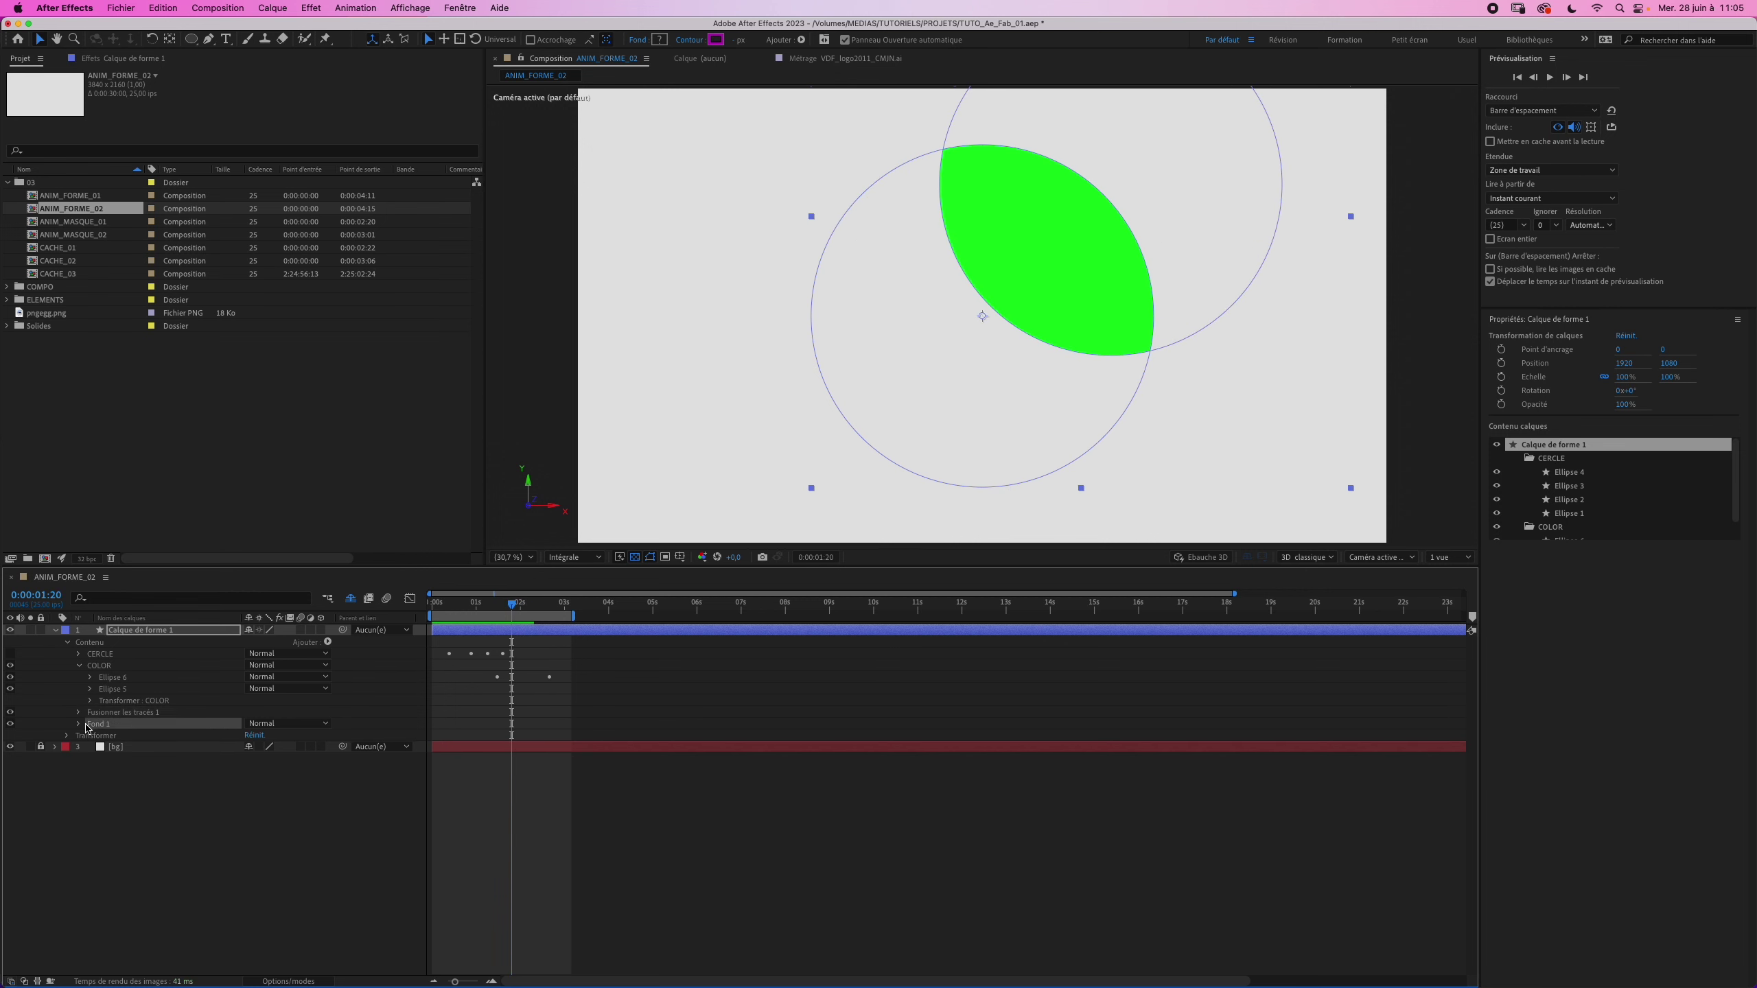
click(79, 724)
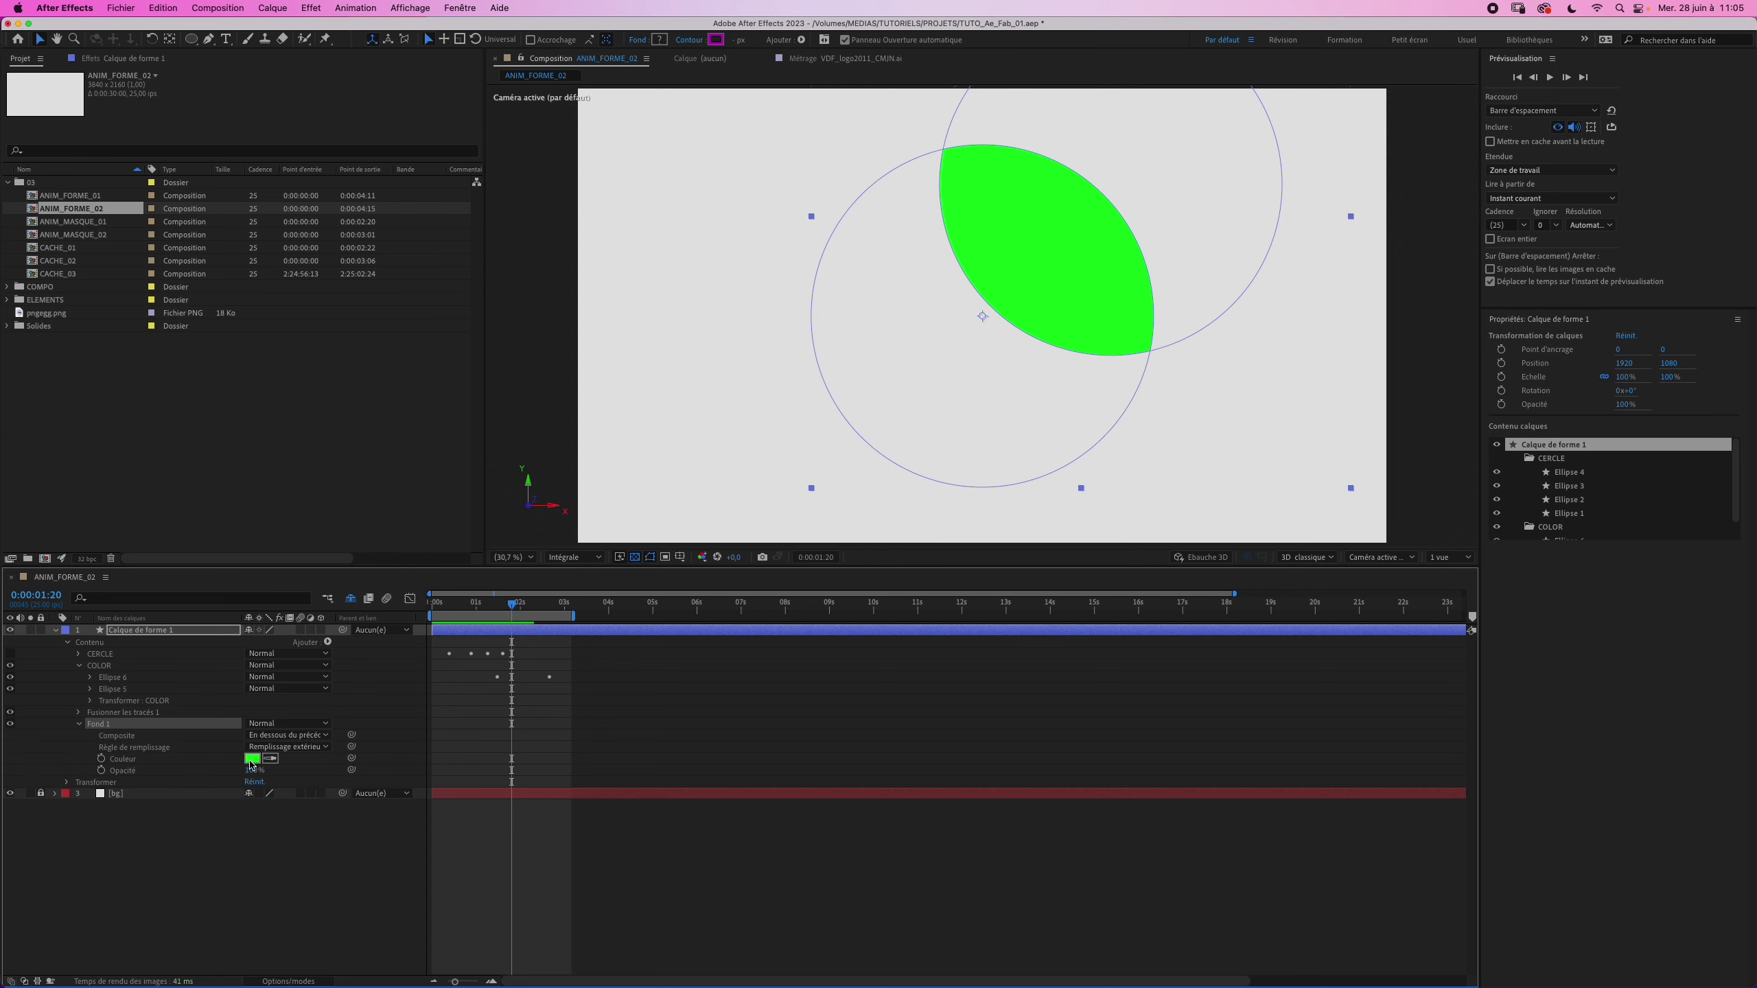
click(252, 758)
click(703, 520)
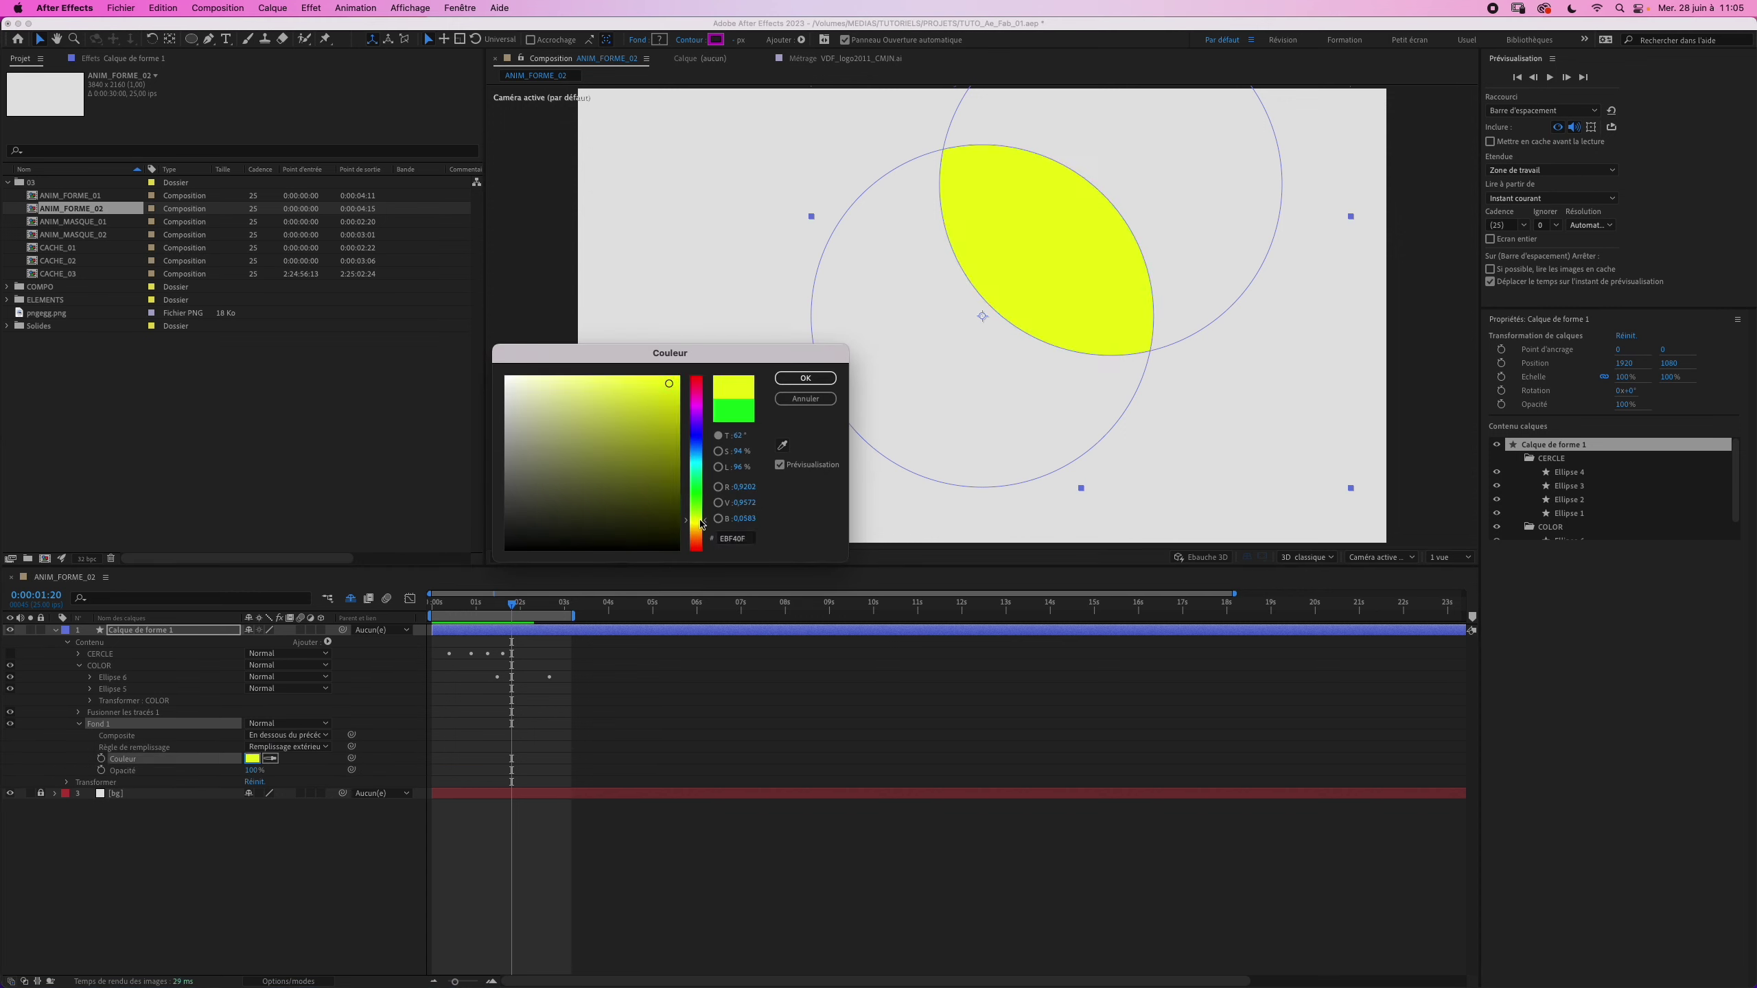
click(667, 395)
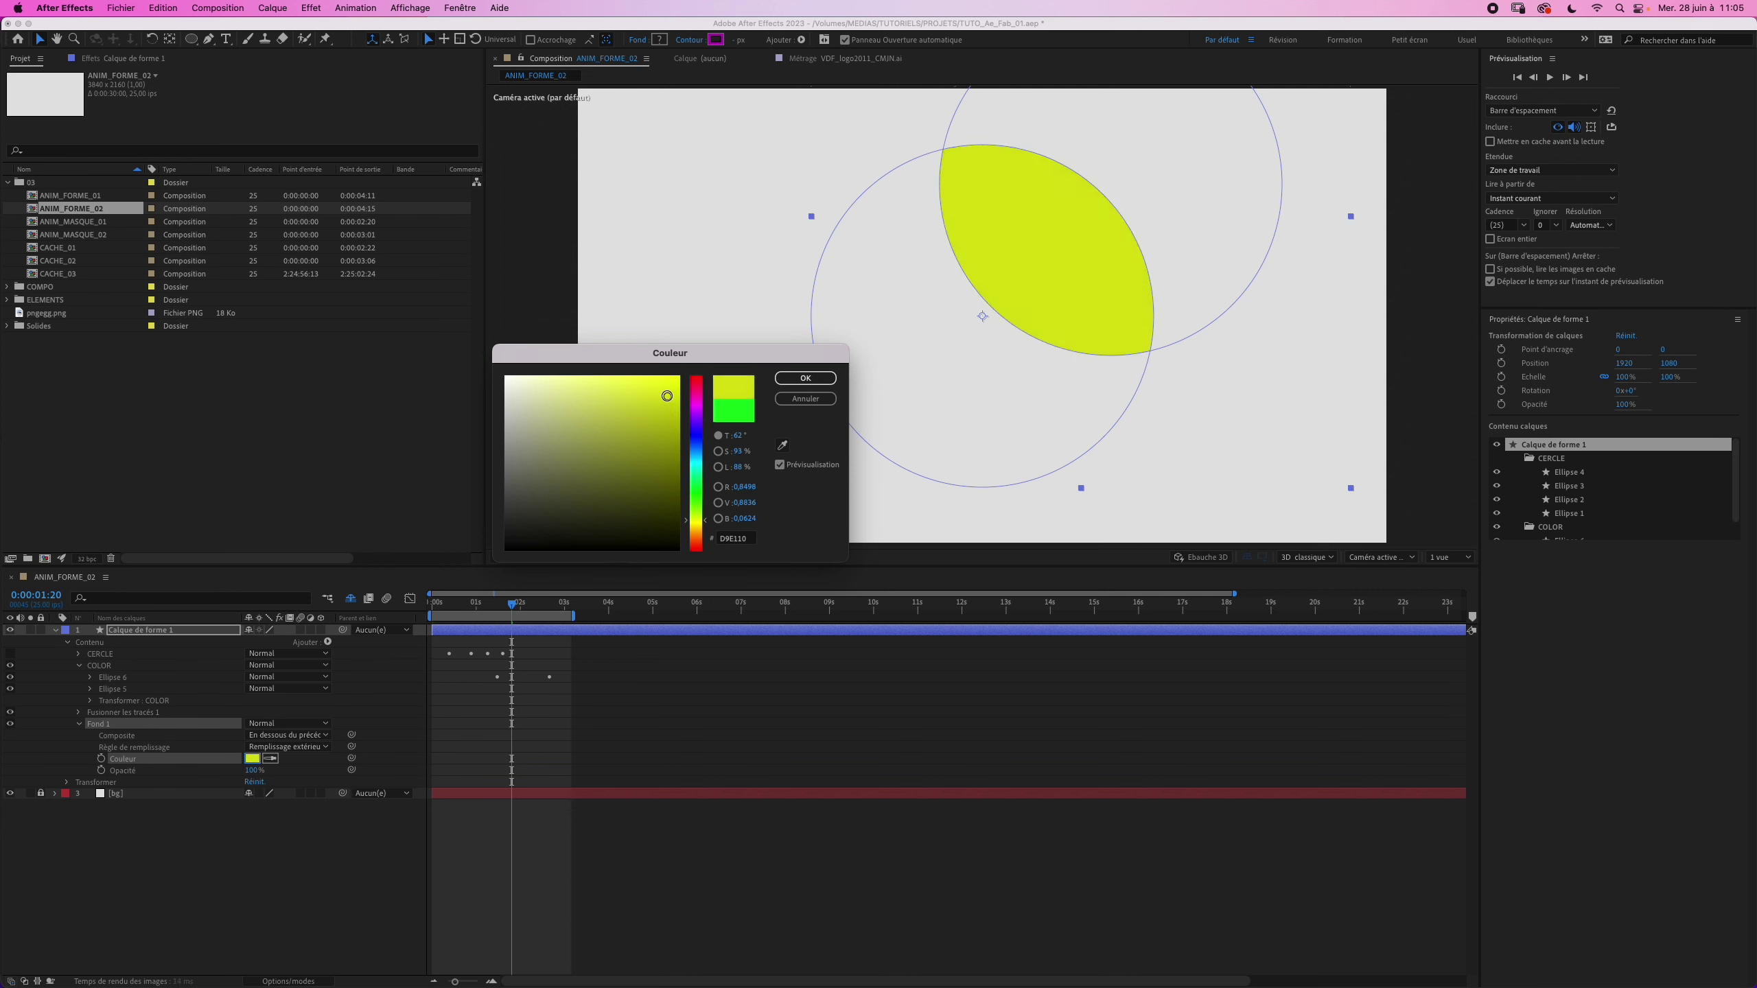
click(775, 379)
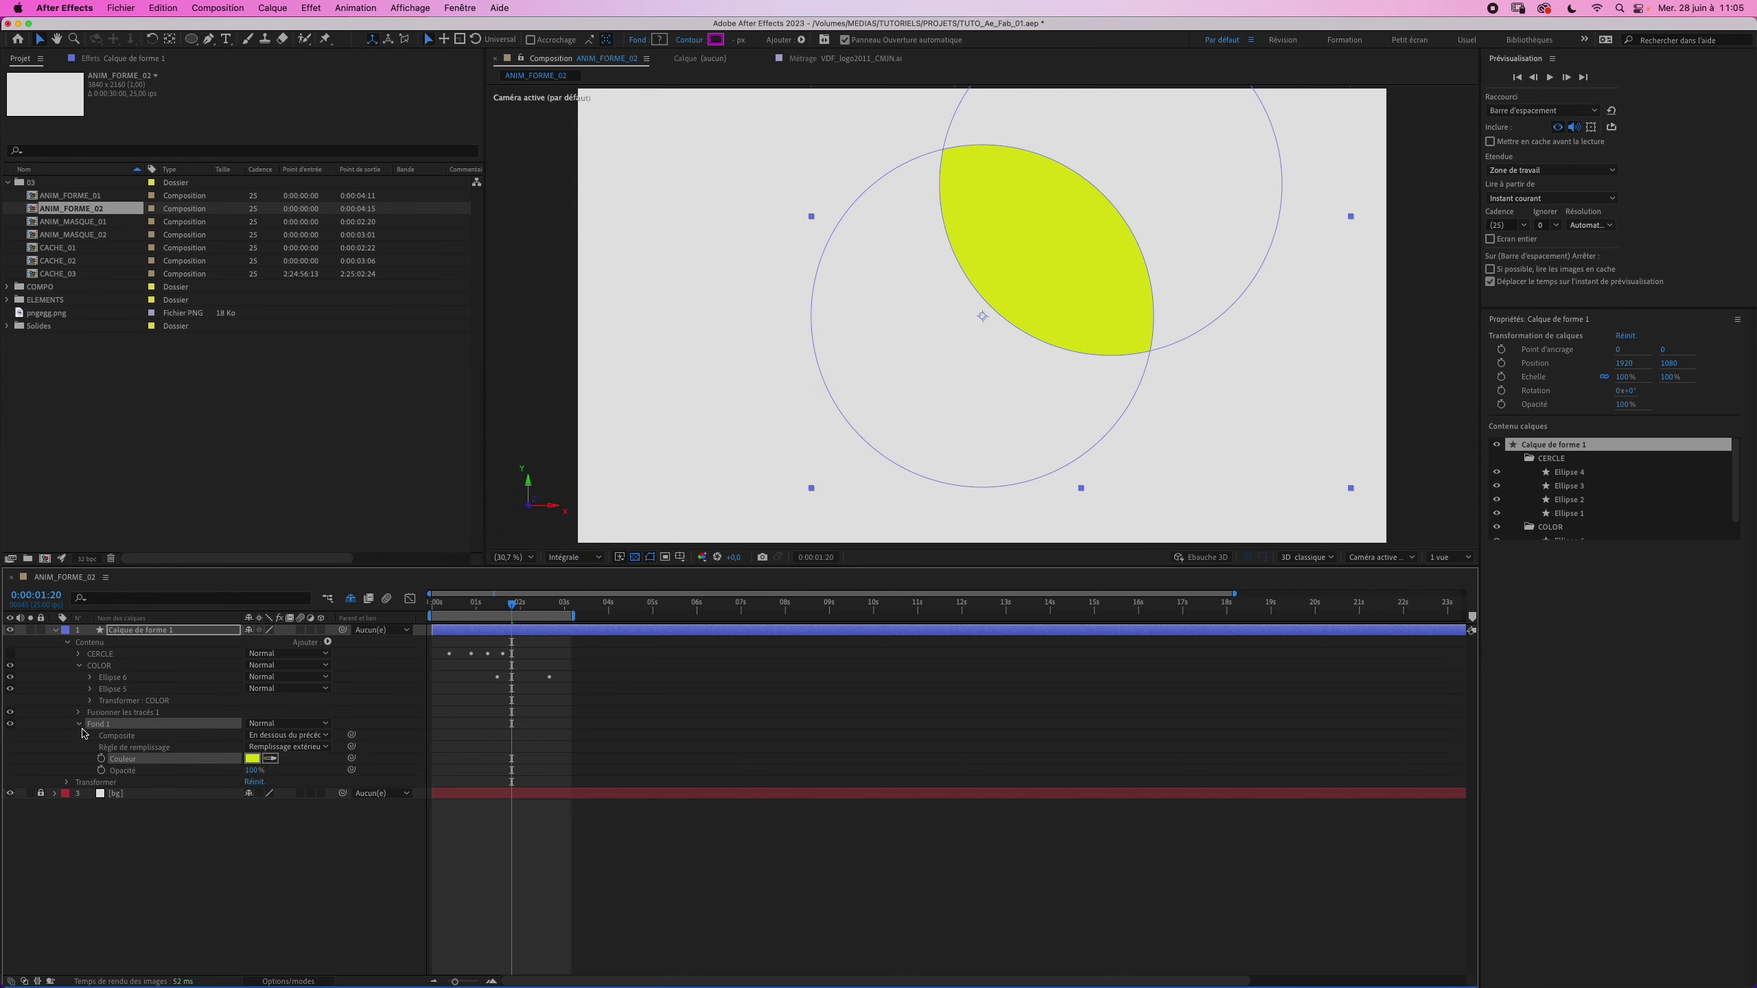
click(79, 724)
Step: Show the CERCLE group again and move Fusionner les tracés 1 and Fond 1 into the COLOR group
click(10, 654)
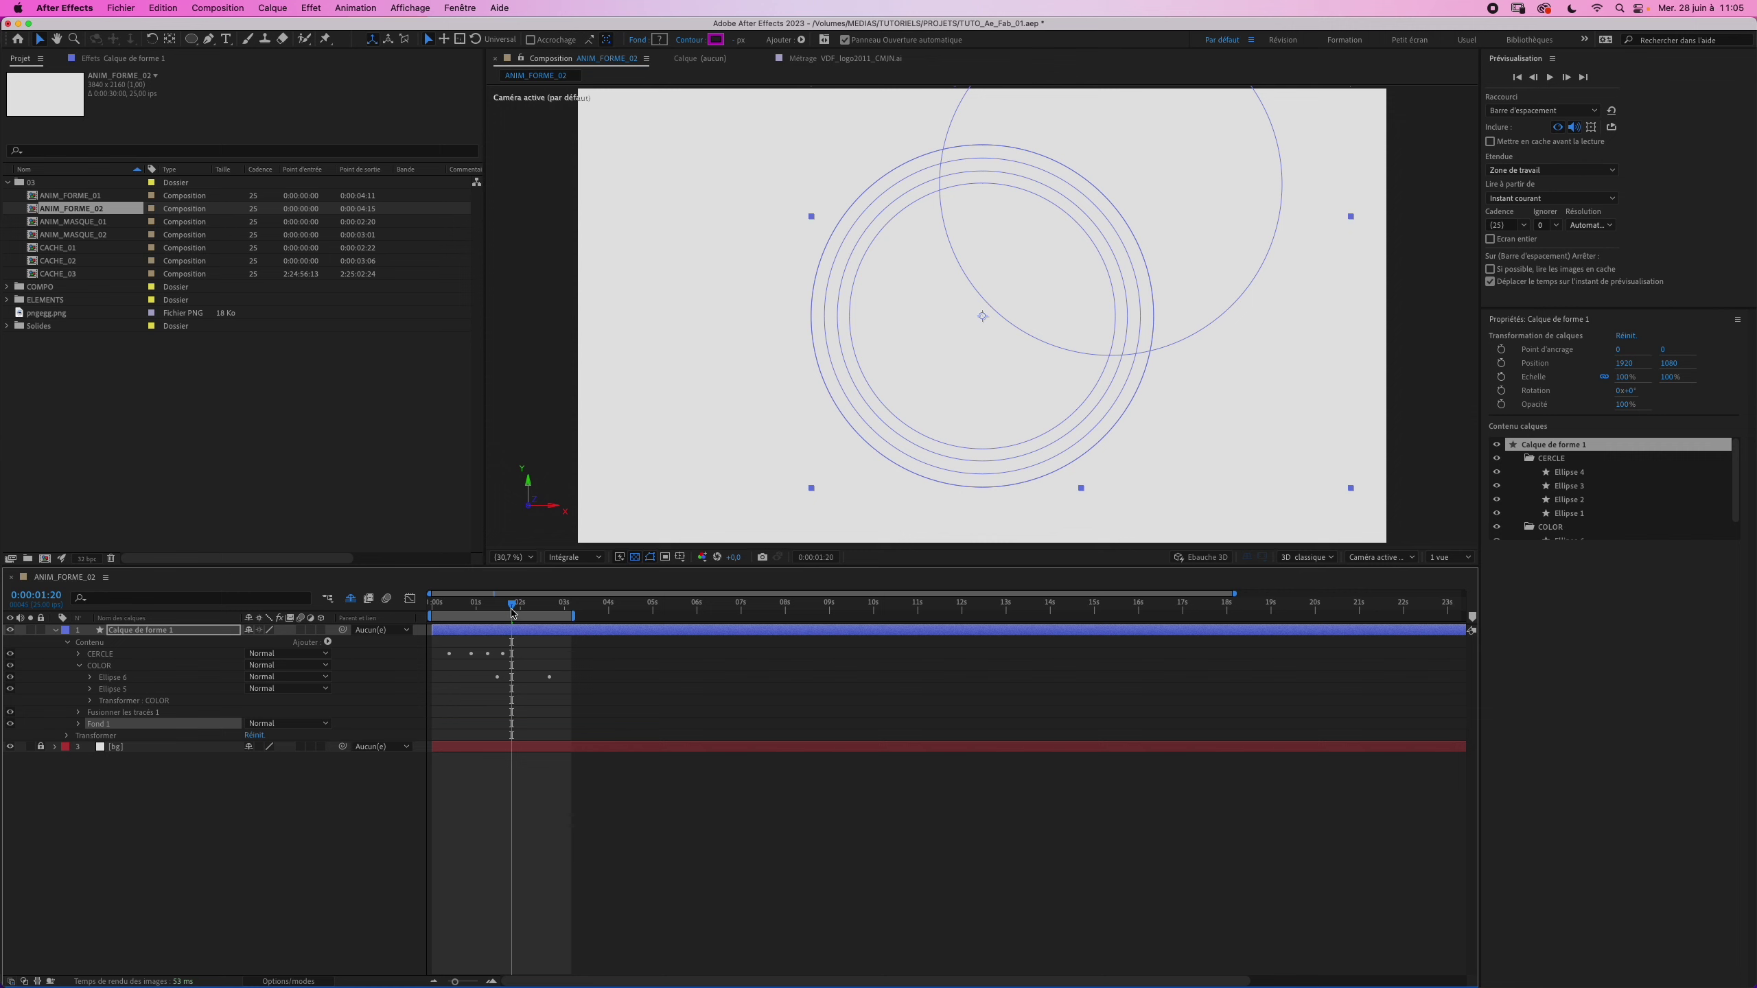
mouse_move(513, 612)
mouse_down()
mouse_move(496, 607)
mouse_move(512, 599)
mouse_up()
click(81, 666)
key(F2)
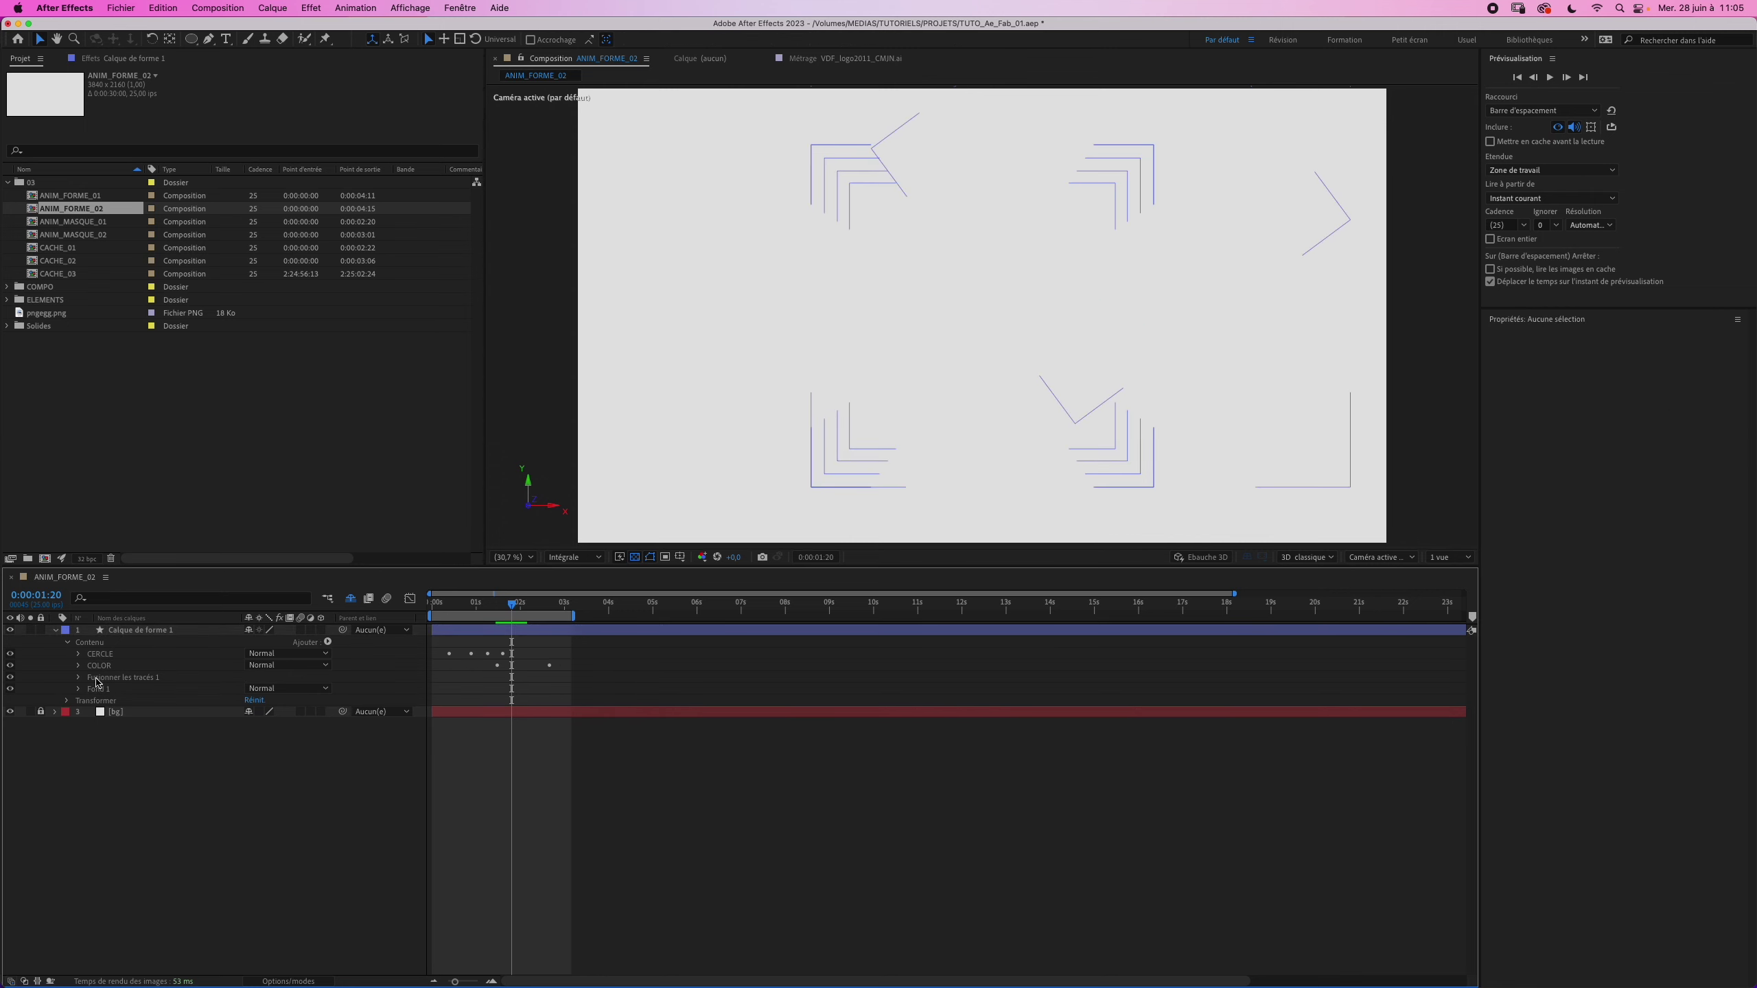
mouse_move(68, 678)
mouse_down()
mouse_move(101, 688)
mouse_move(104, 667)
mouse_up()
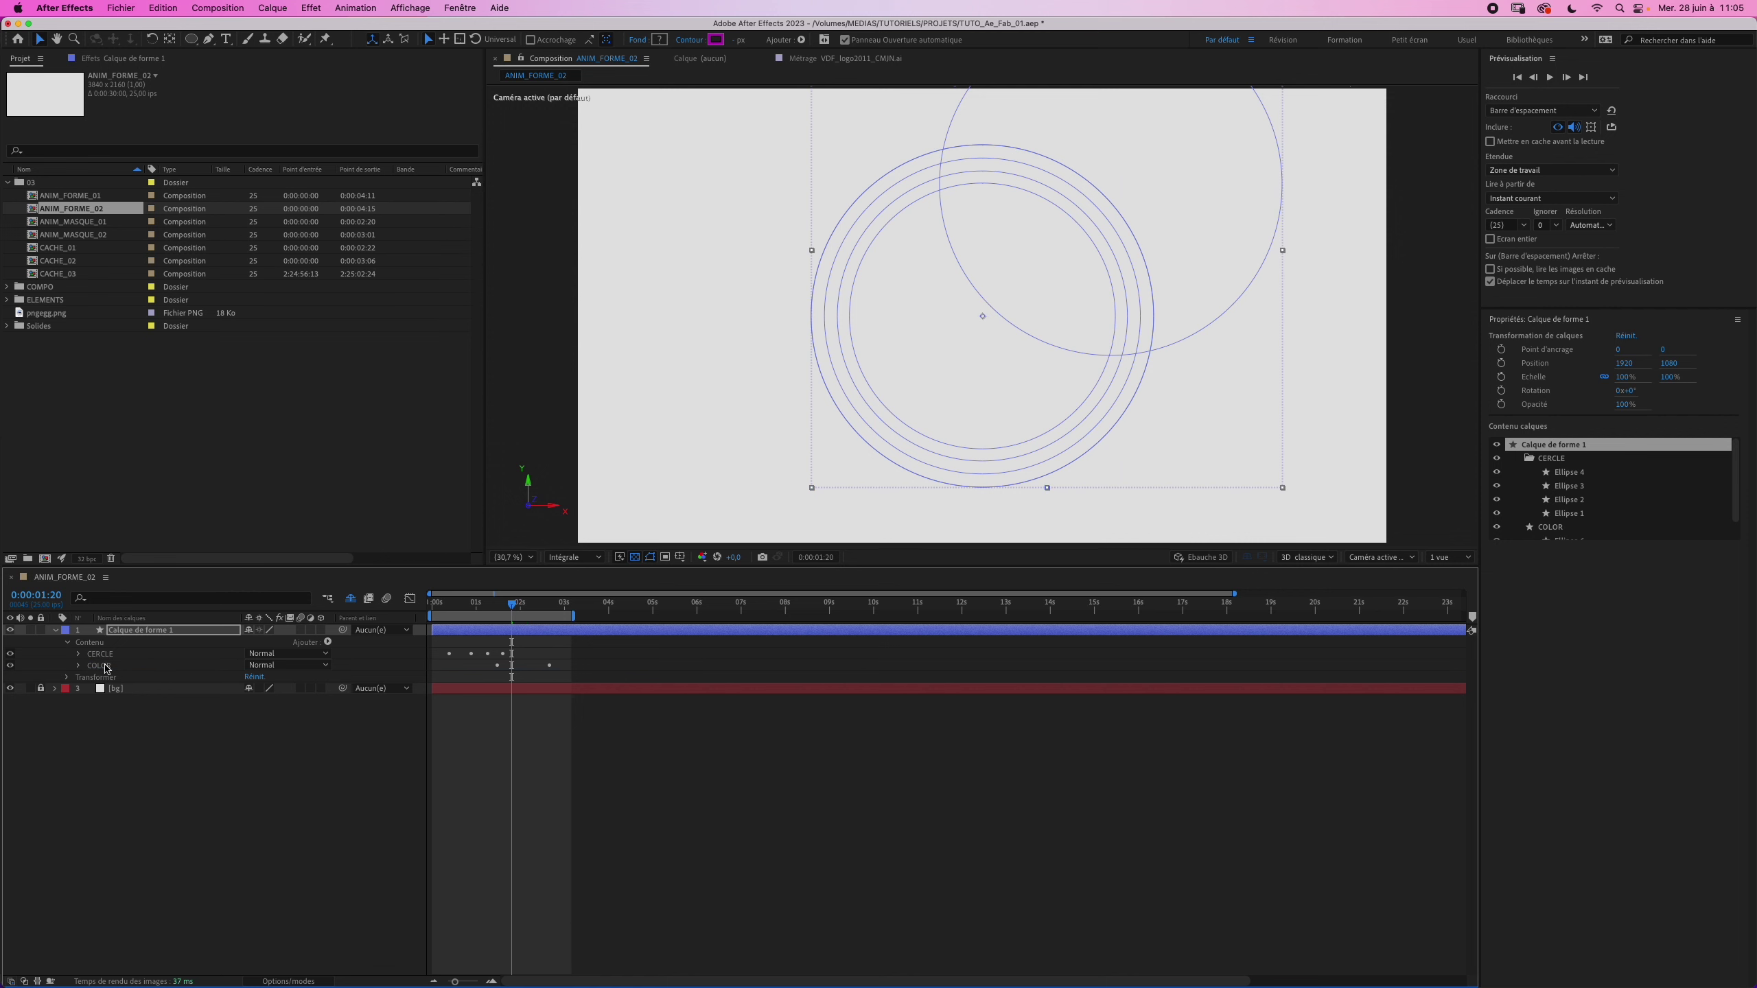
click(324, 724)
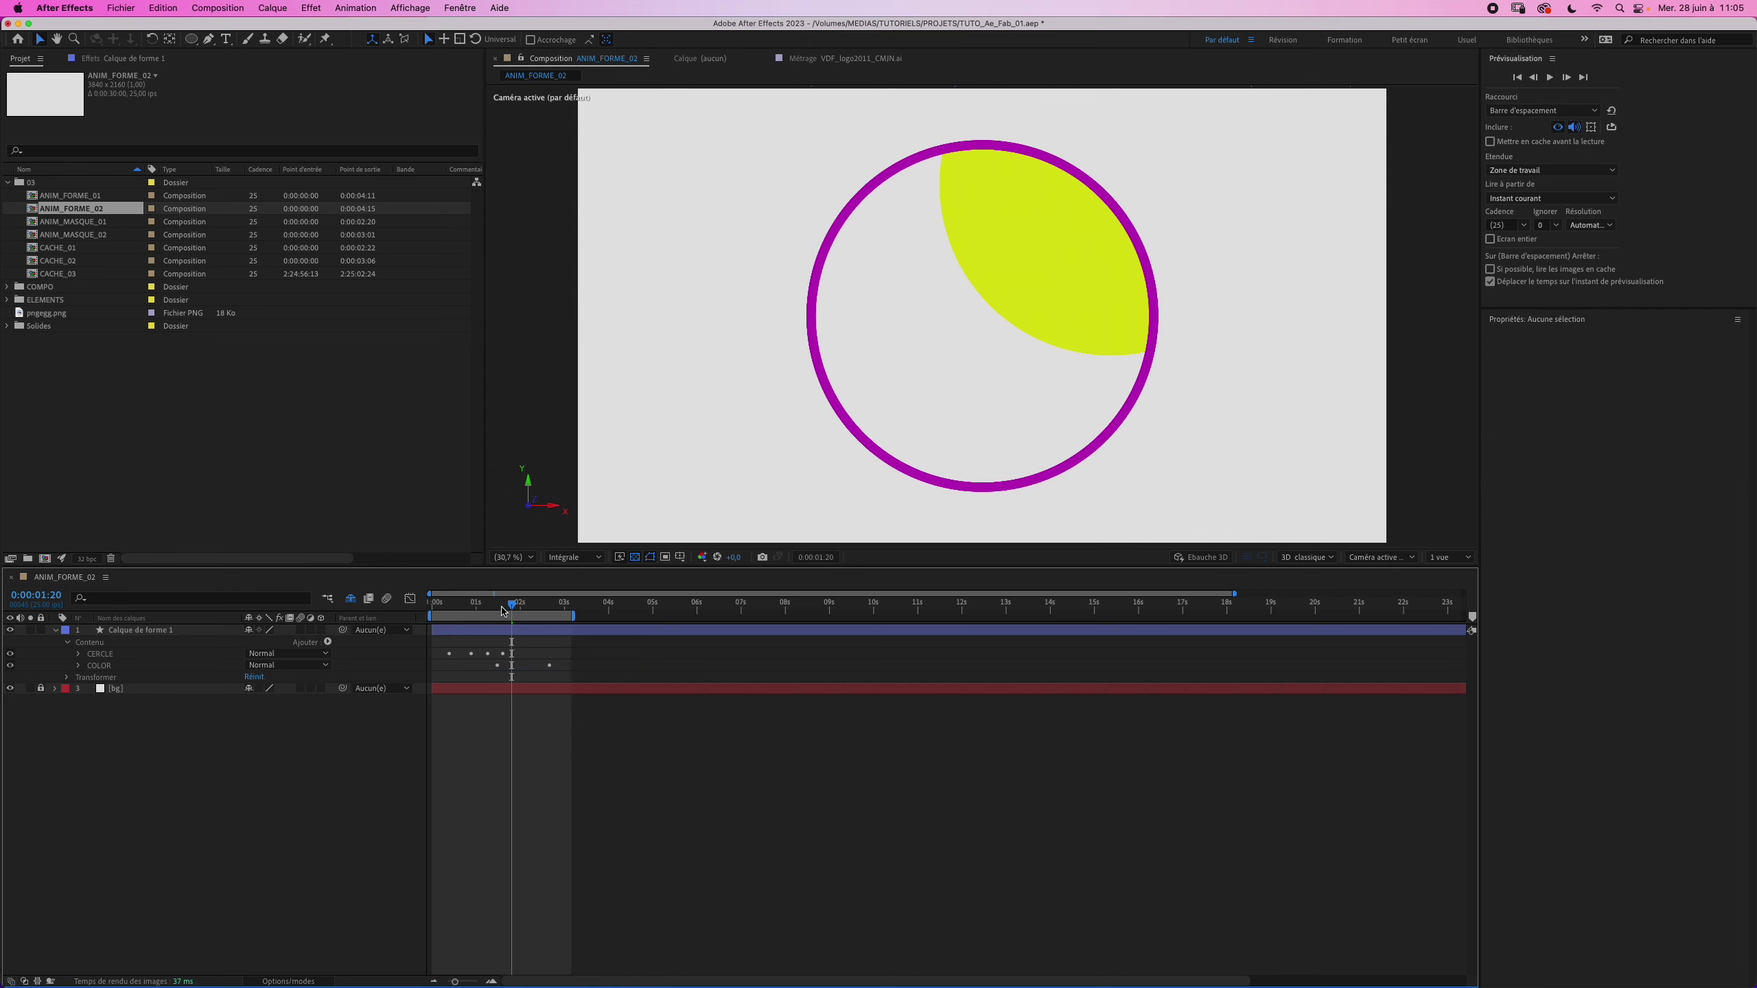
Step: At 0:00:02:16, reduce the size of Ellipse 5's path in the COLOR group to 1516 × 1516
drag(503, 609, 548, 603)
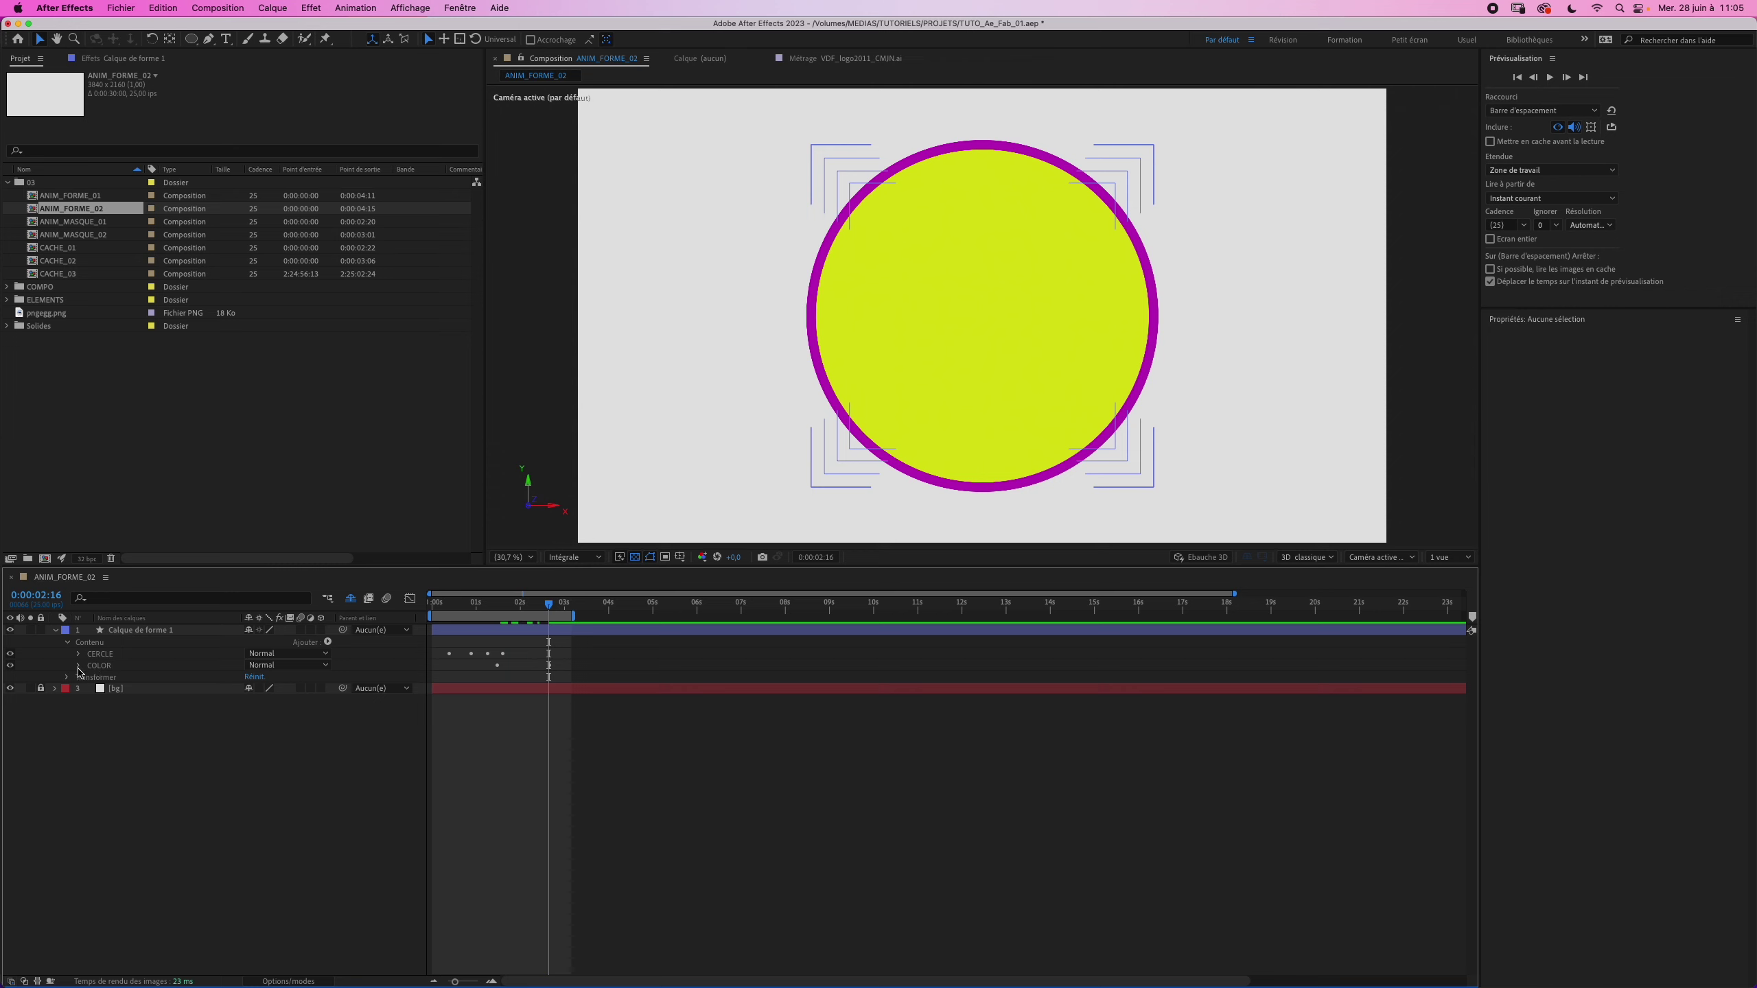
click(78, 666)
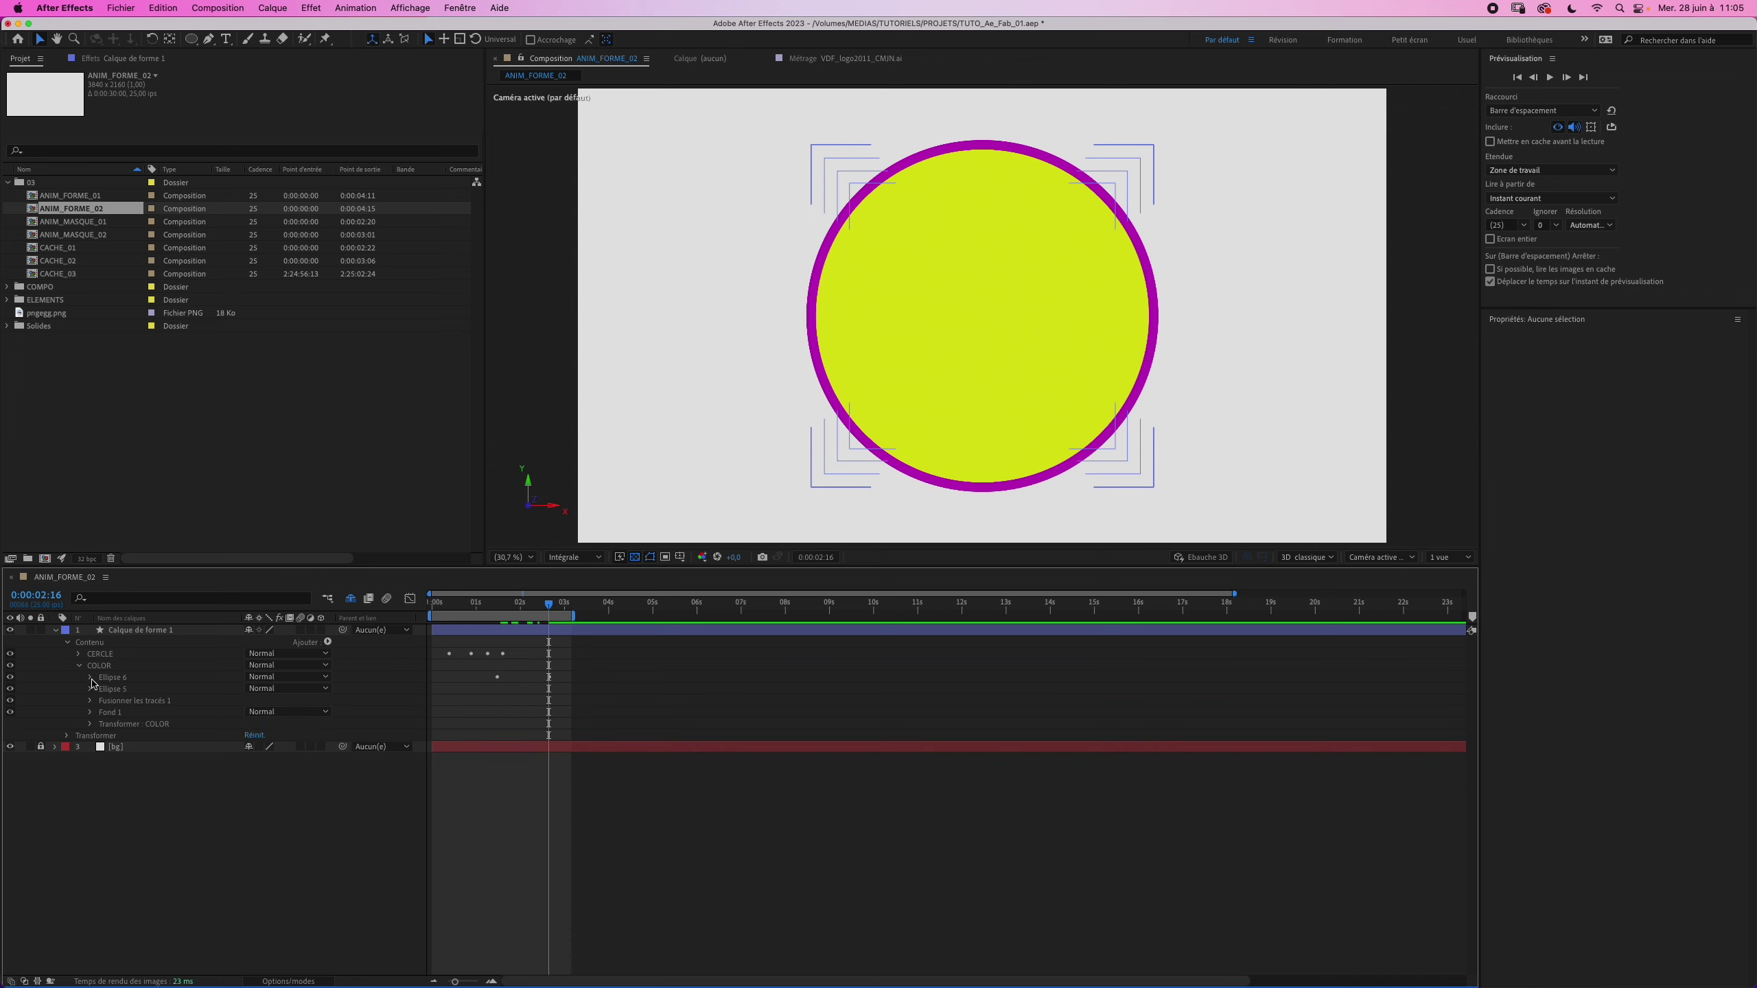
click(90, 689)
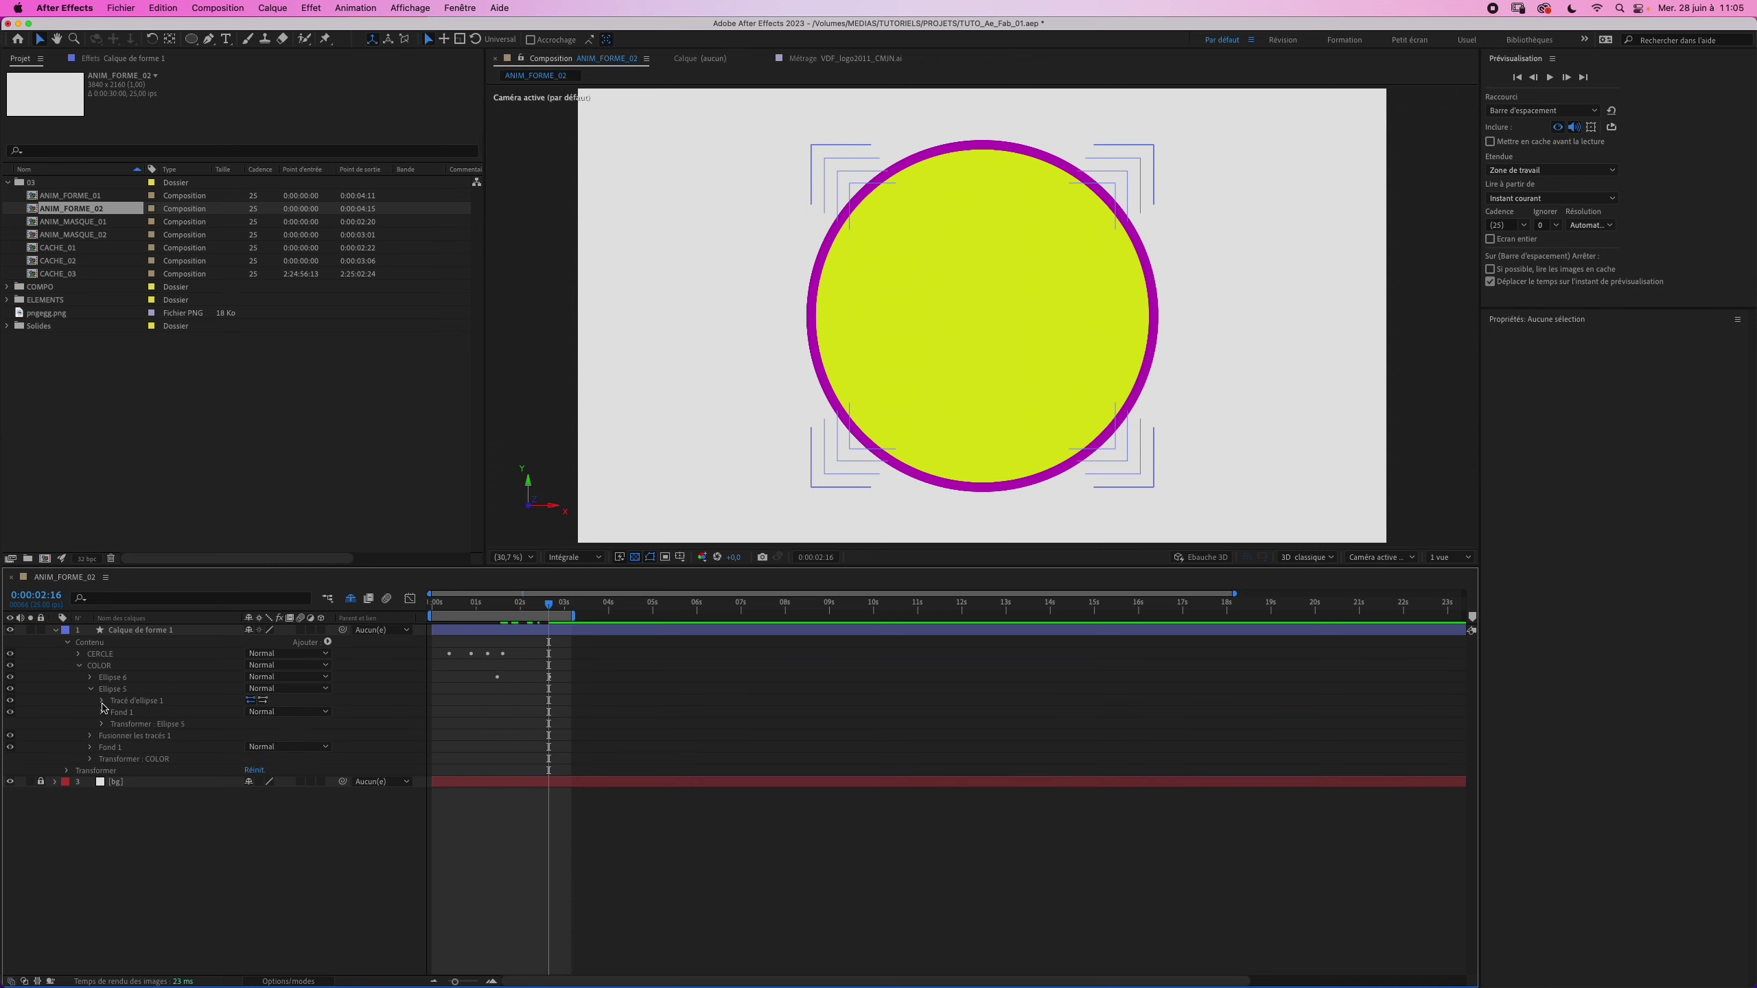
click(102, 701)
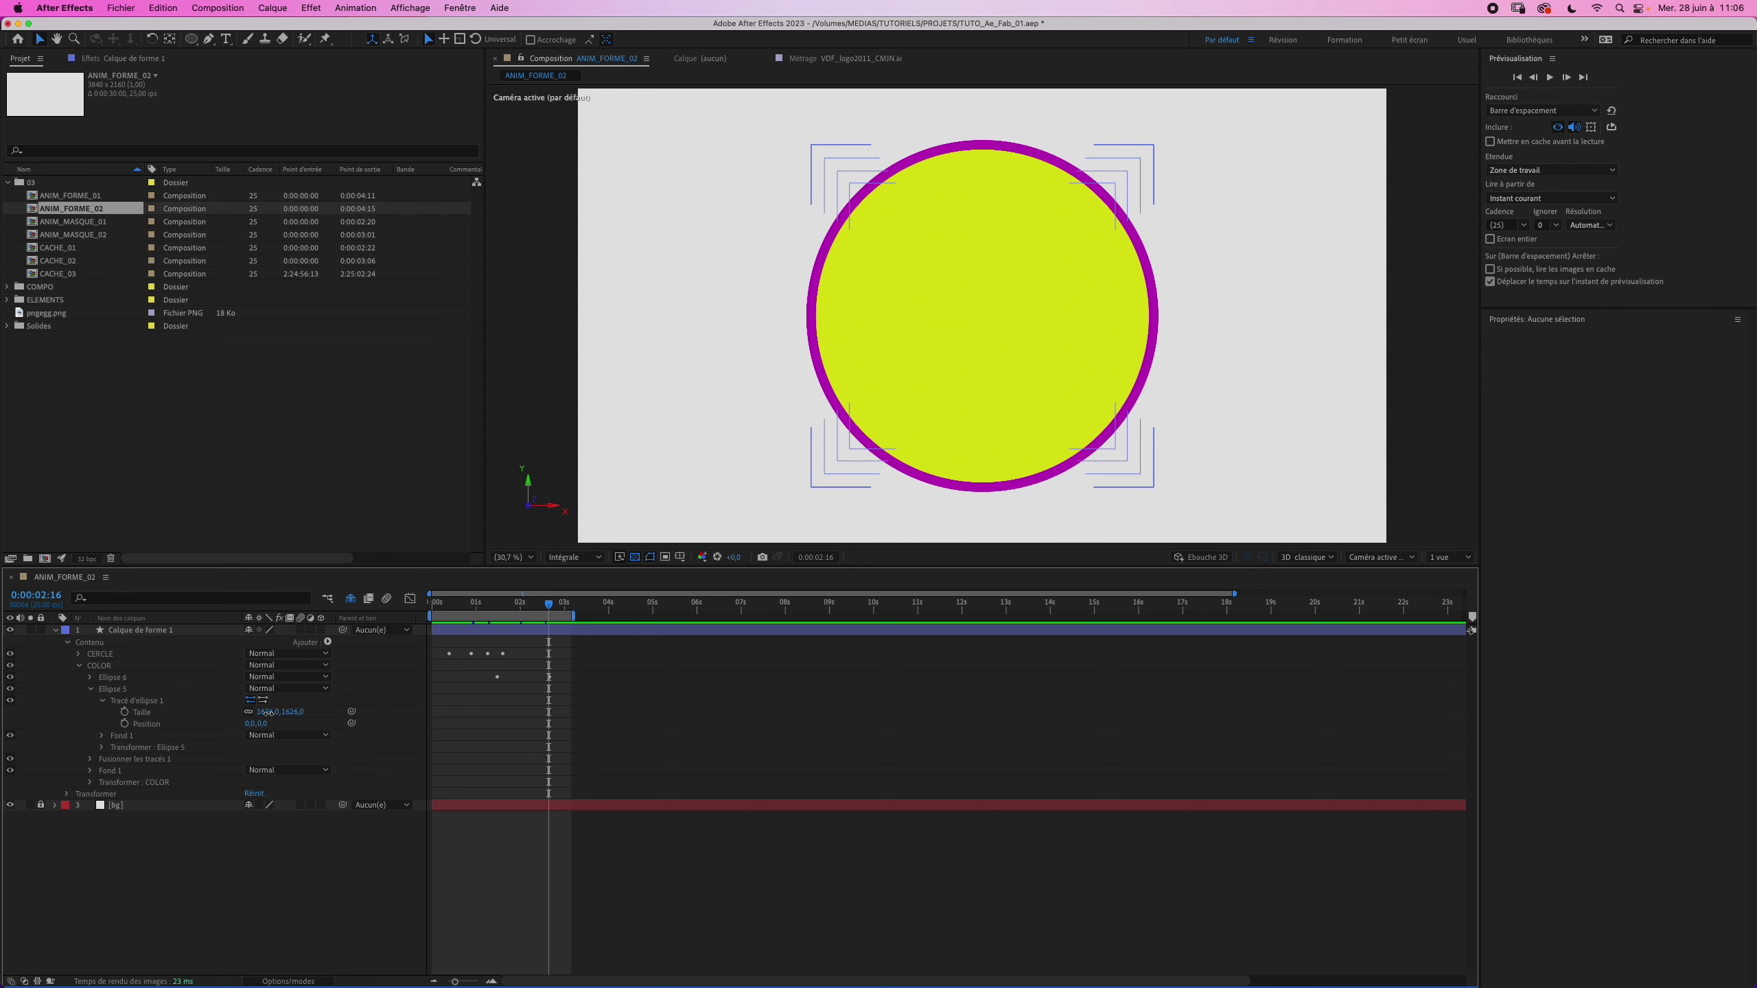
drag(269, 713, 190, 731)
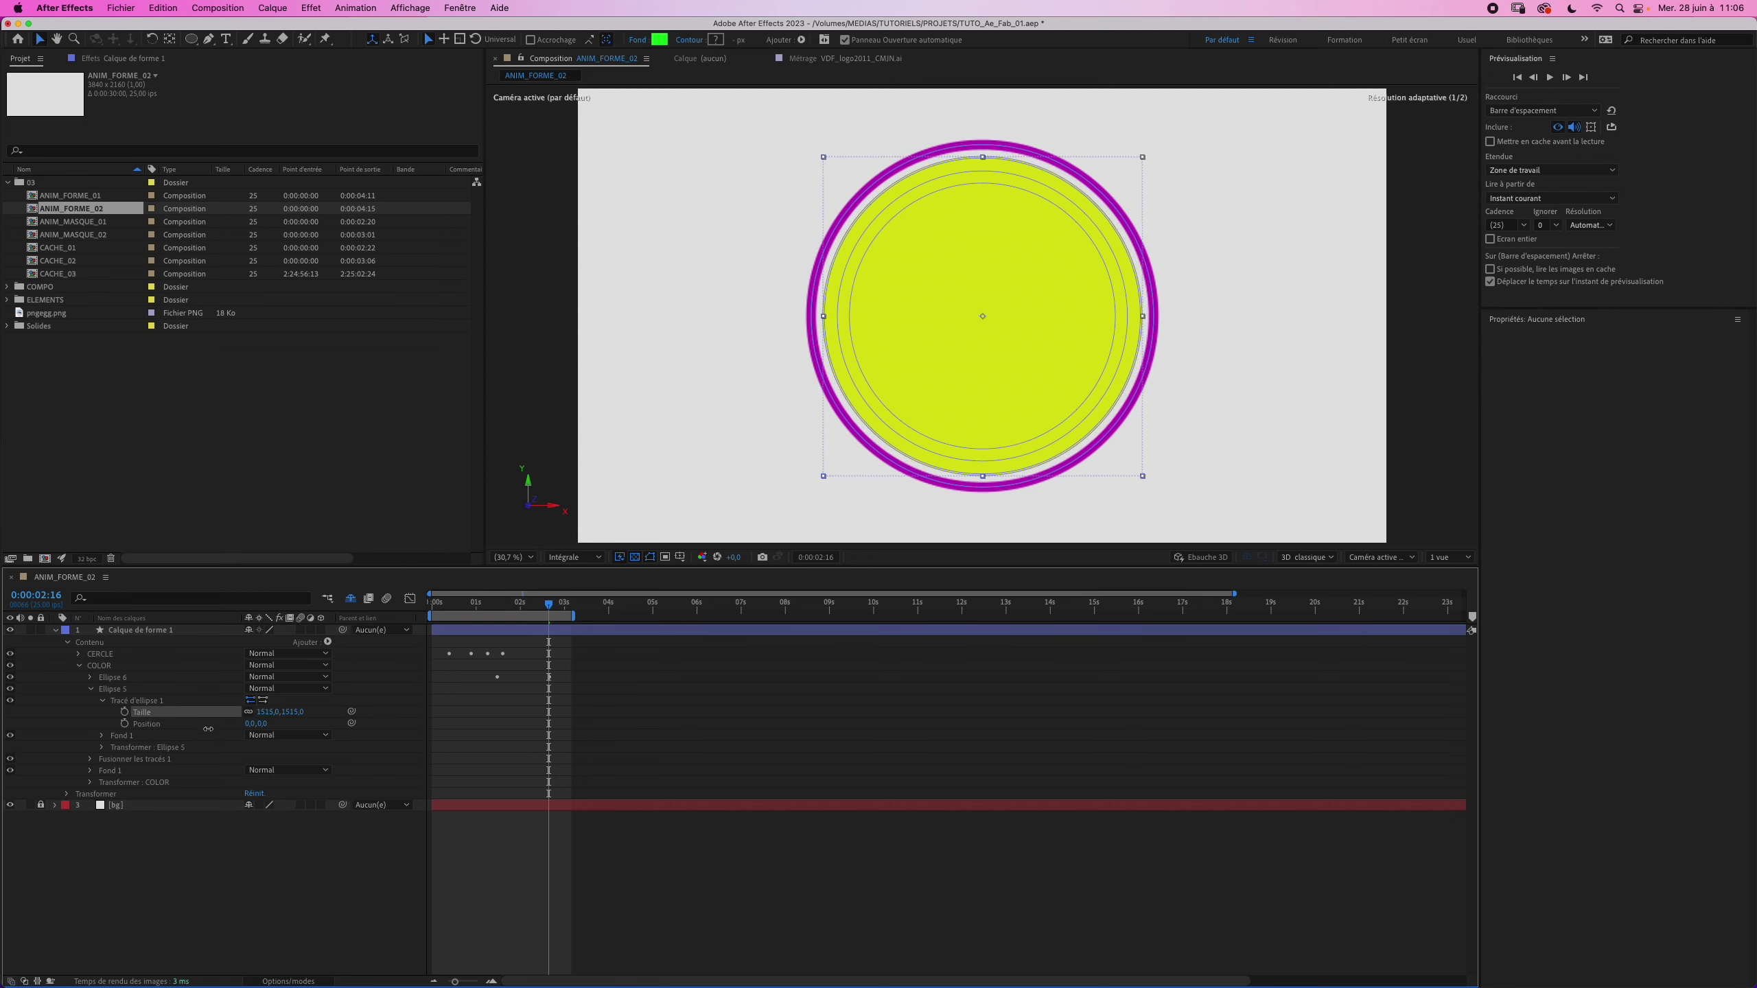
click(156, 862)
Step: Preview the animation, extend the work area's end to 0:00:03:16 and reveal the shy layers in the timeline
key(space)
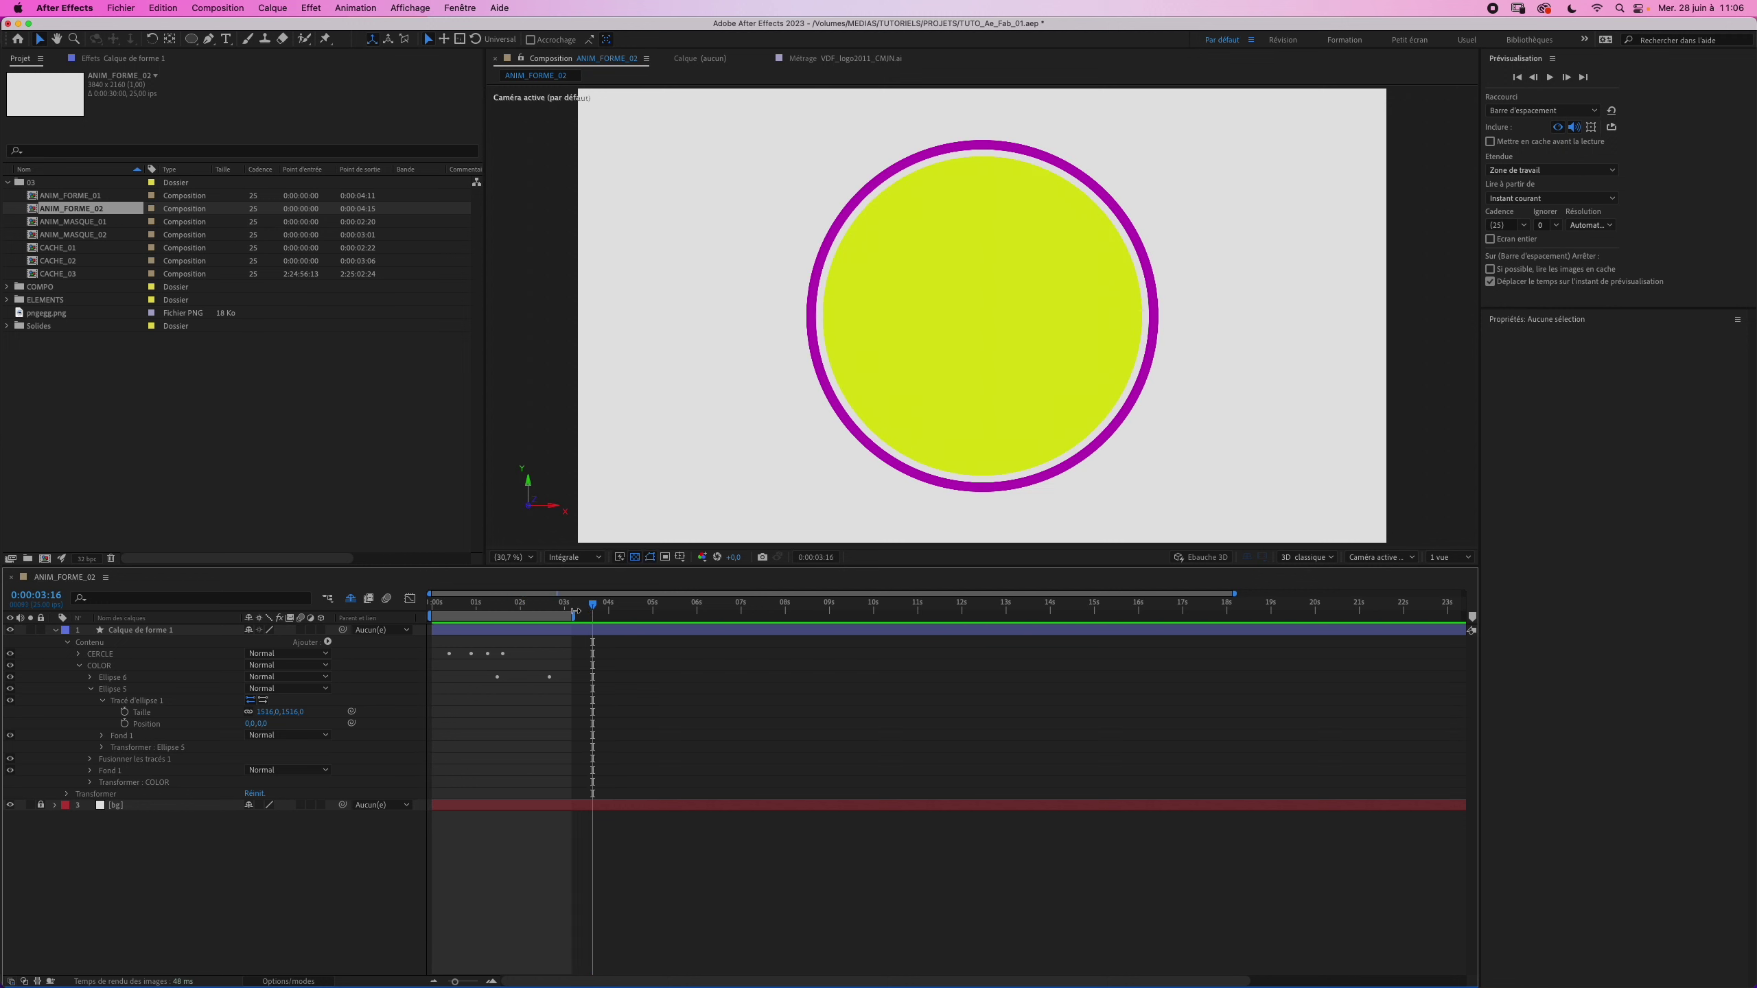
click(70, 631)
click(350, 598)
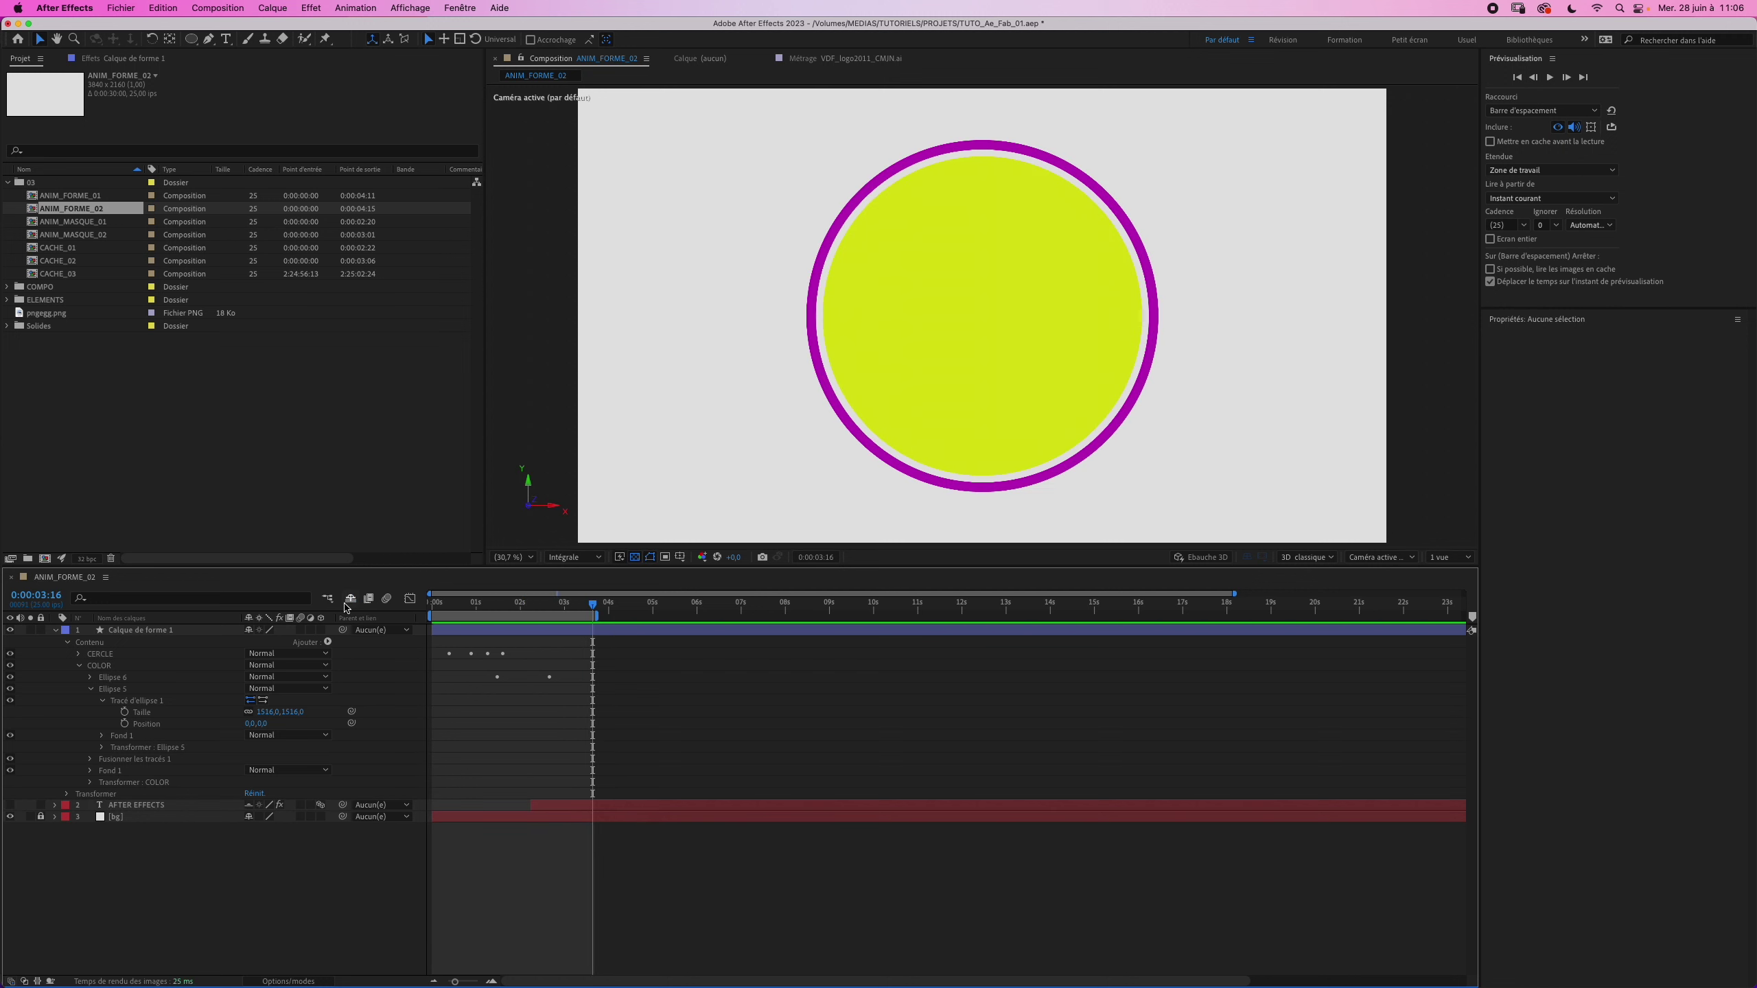
Step: Move the AFTER EFFECTS text layer above Calque de forme 1, collapse the shape layer and make the text visible
click(158, 808)
drag(158, 808, 133, 626)
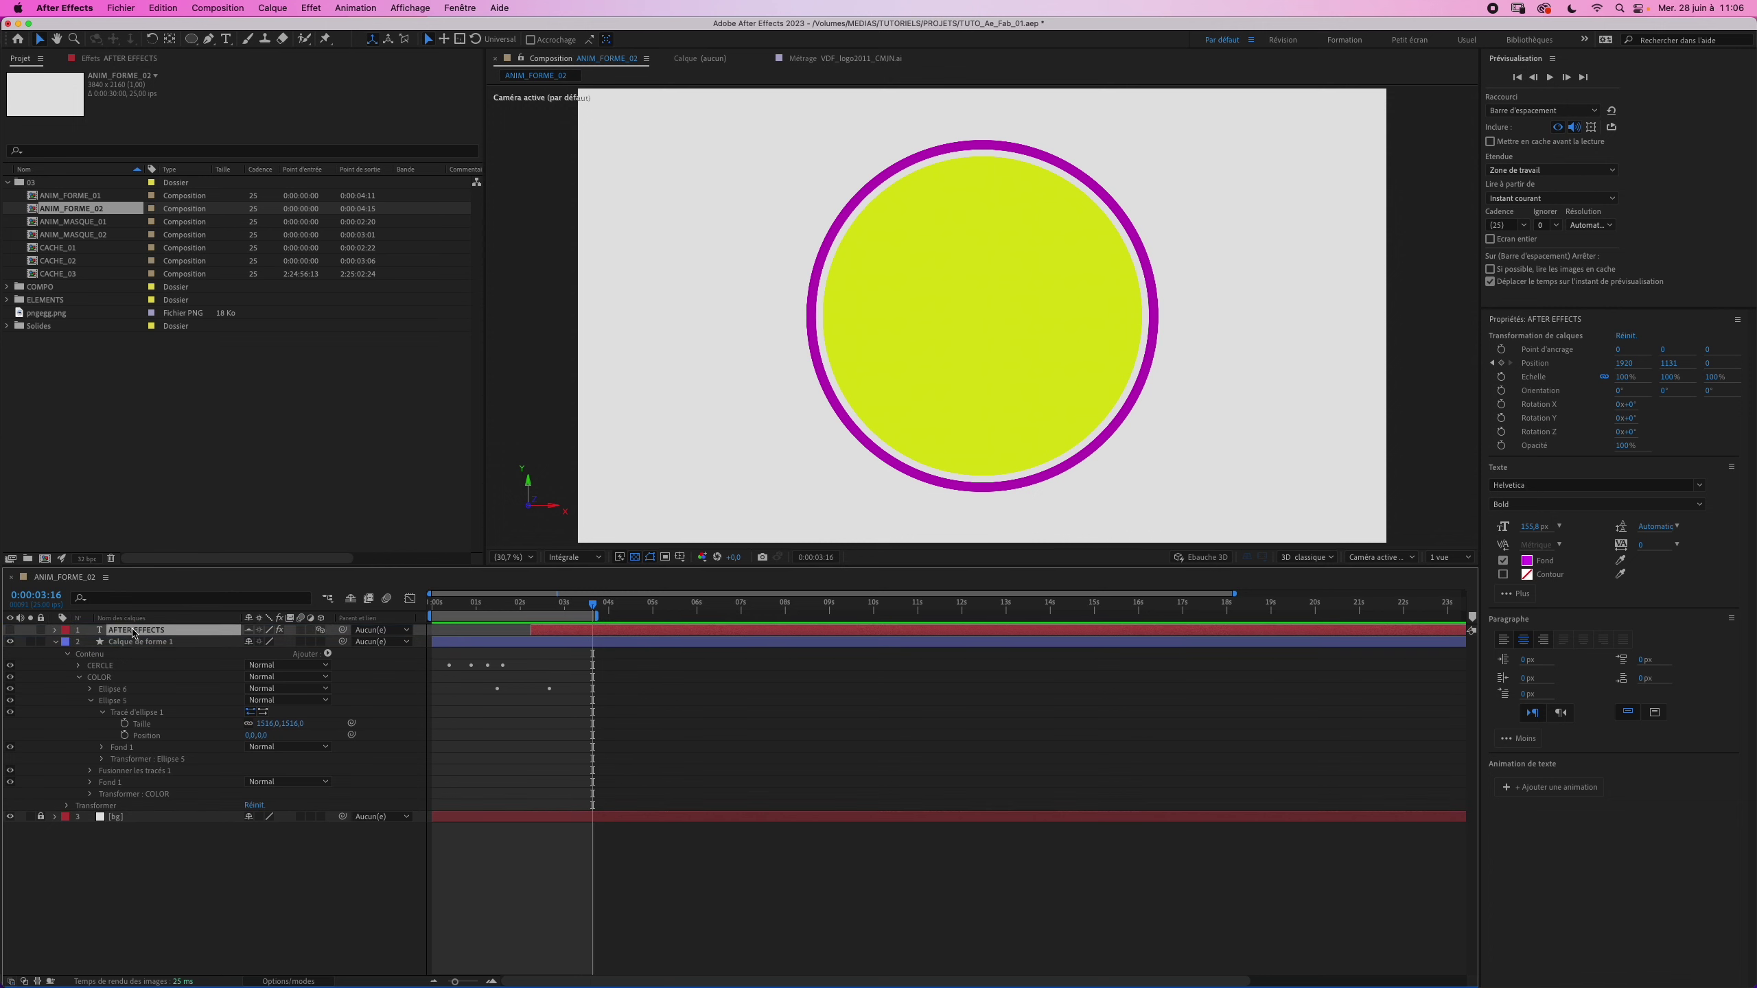
click(56, 646)
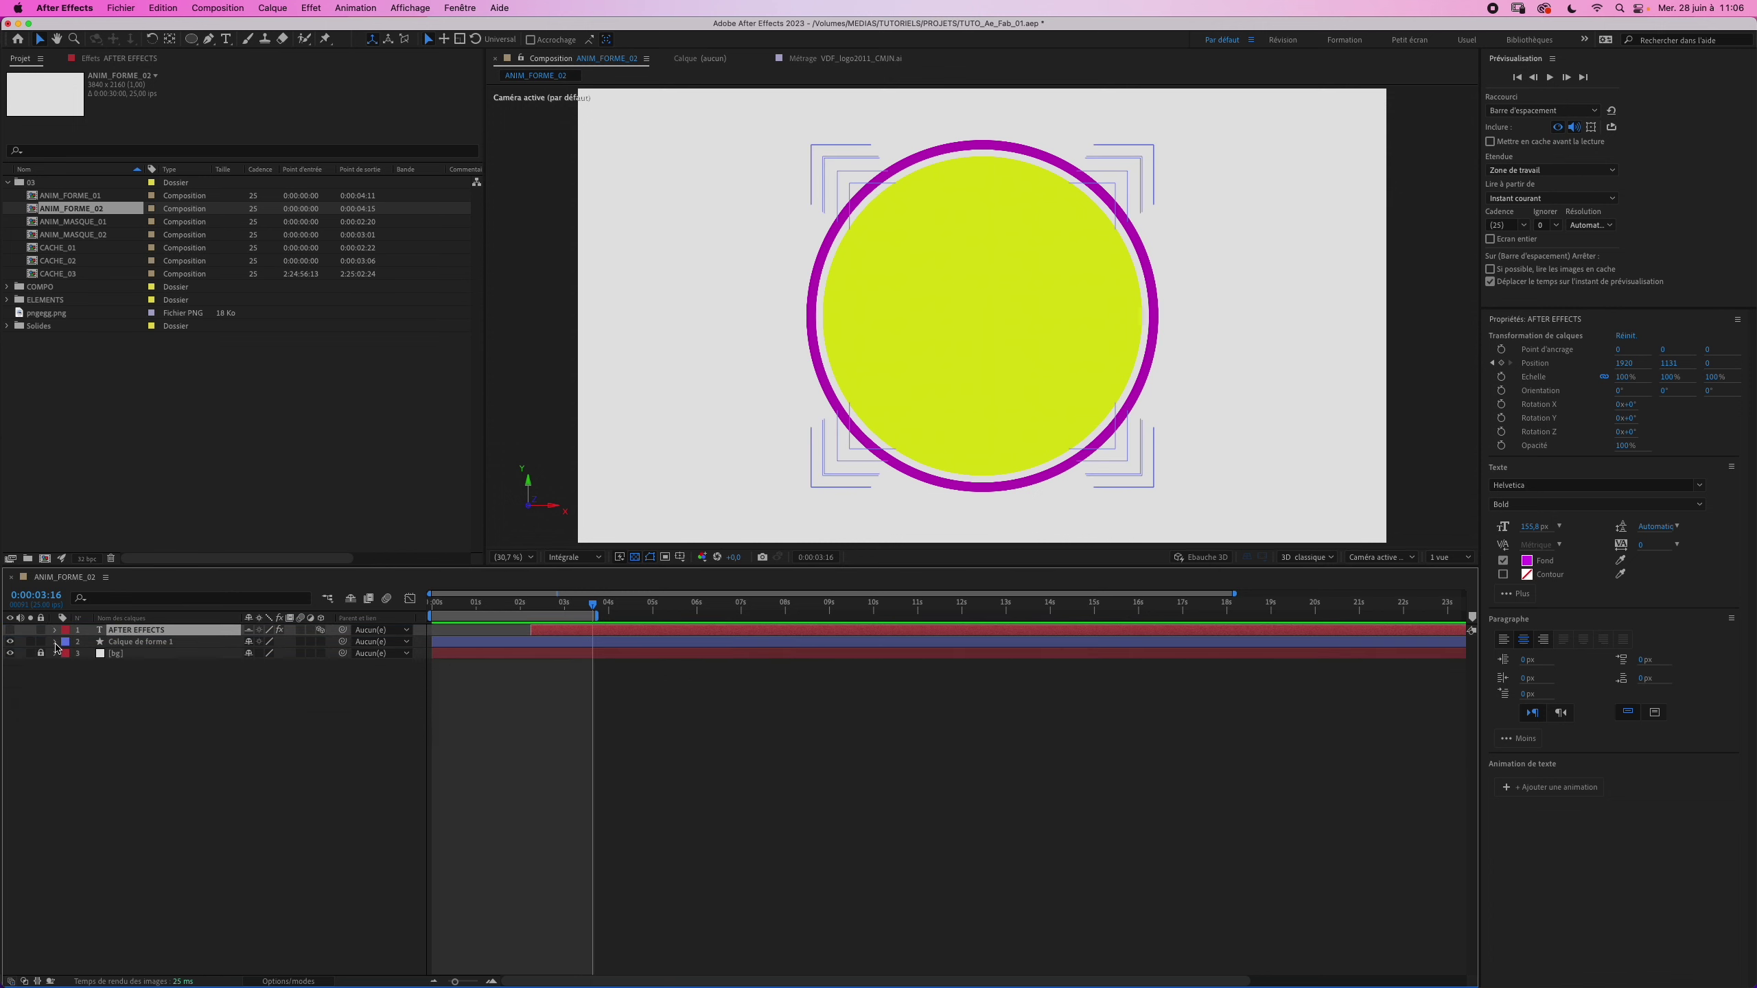
click(9, 631)
Step: Examine the text's entrance at 0:00:02:11 and play back the animation
drag(593, 608, 541, 608)
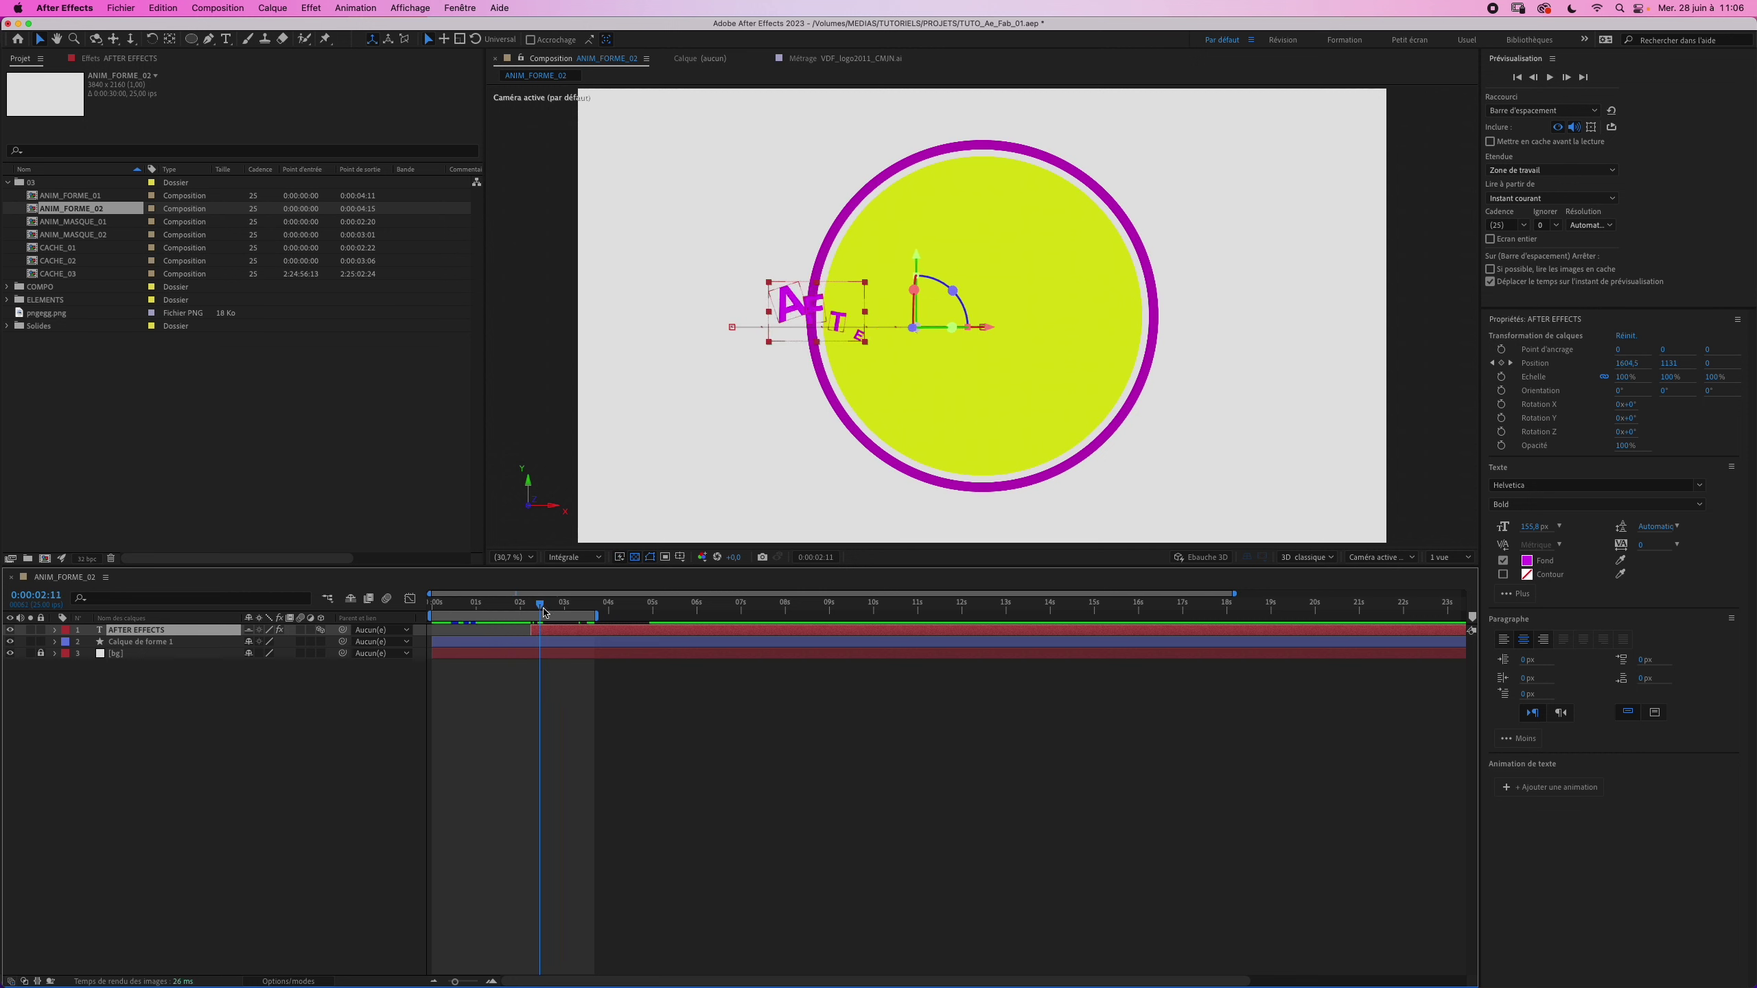
click(348, 803)
key(space)
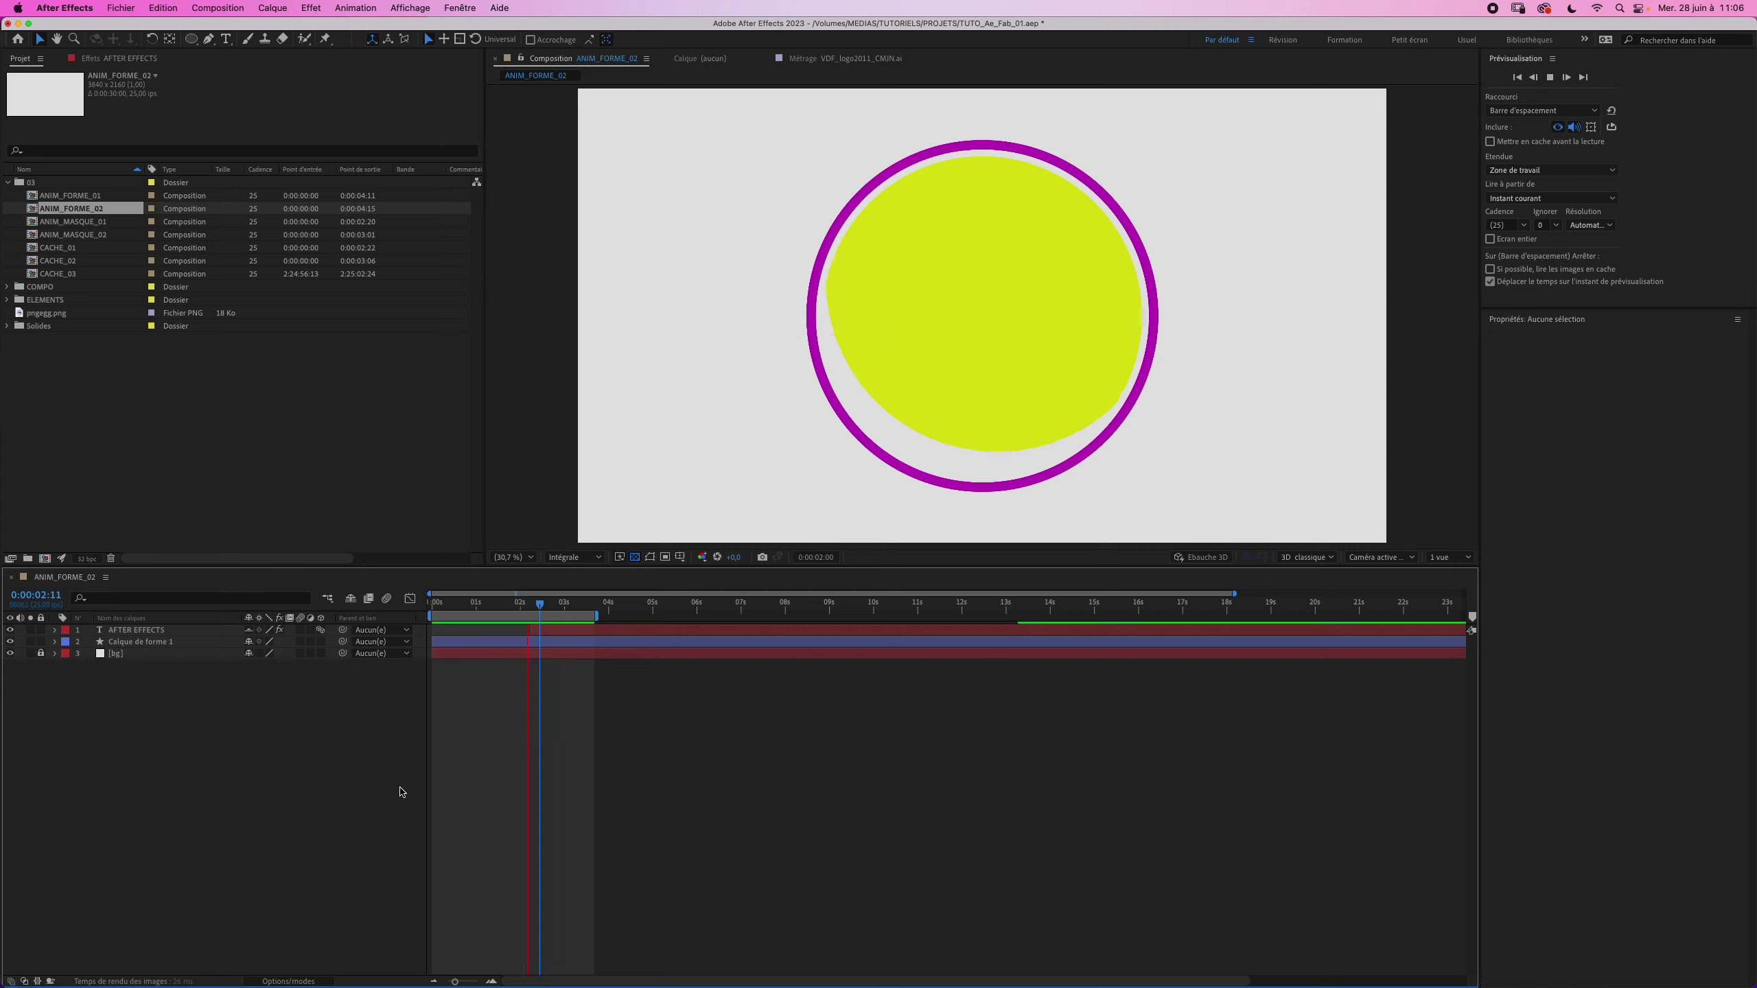
key(space)
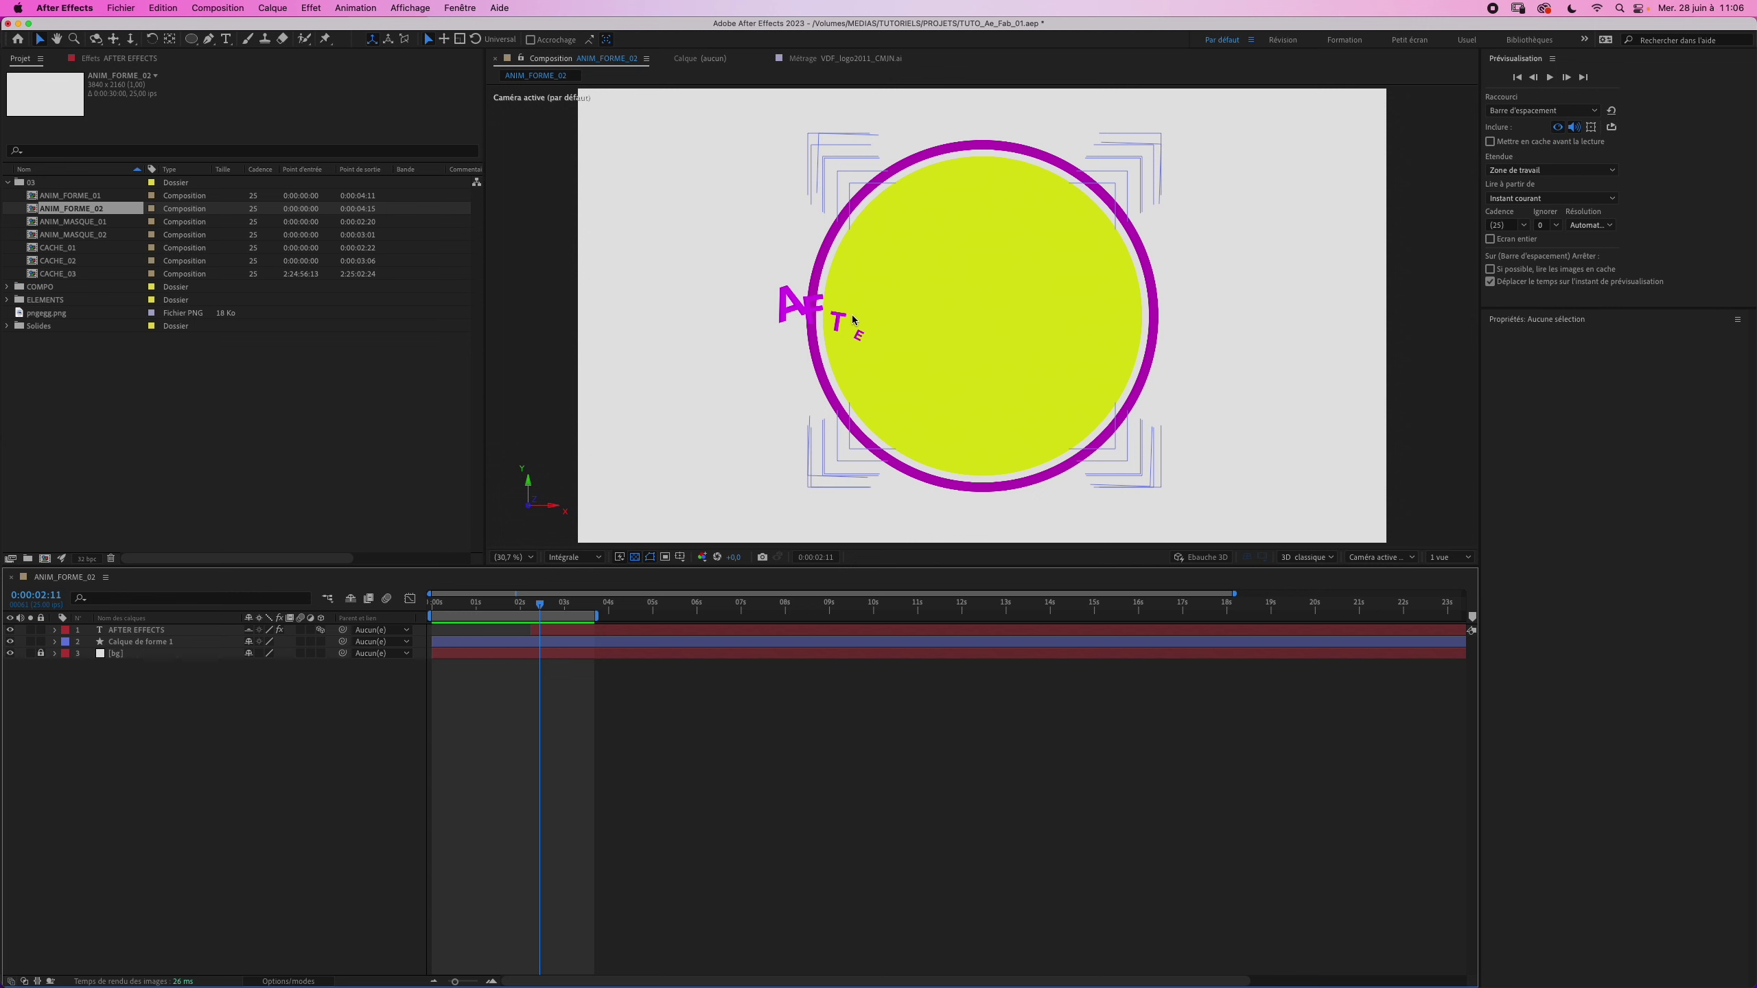
Step: Duplicate Calque de forme 1 under the name cache and place the copy above the AFTER EFFECTS text layer
click(136, 643)
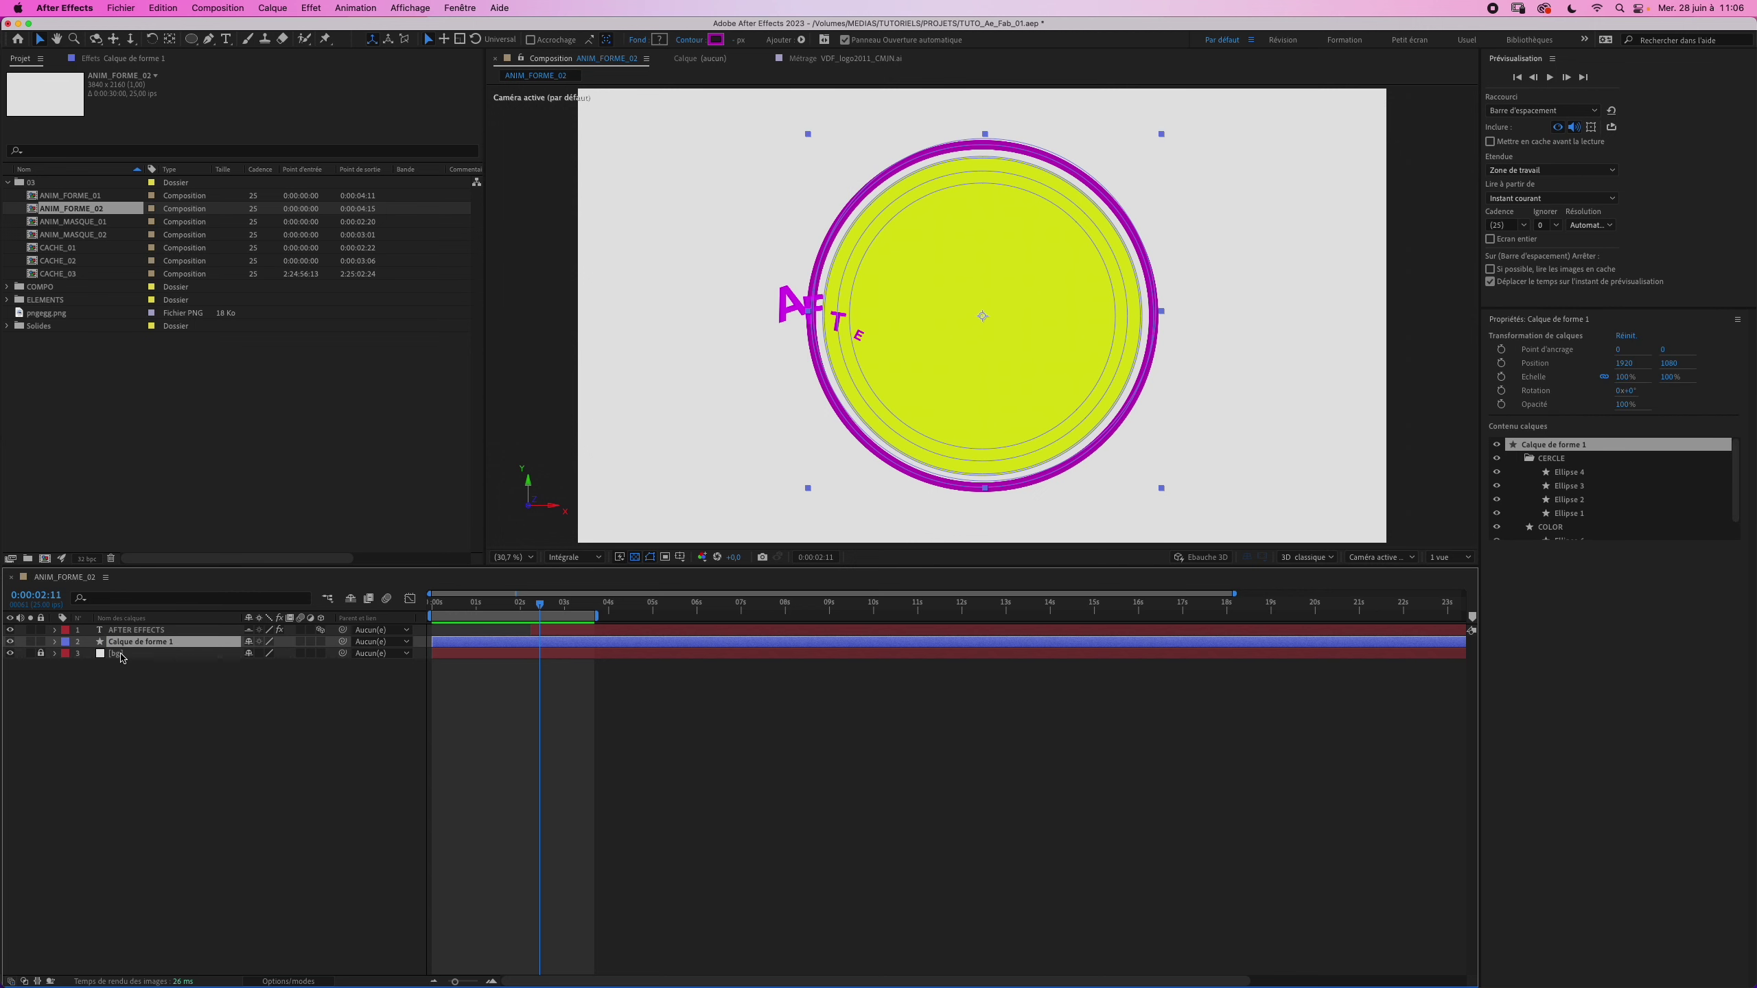
key(super+d)
key(Return)
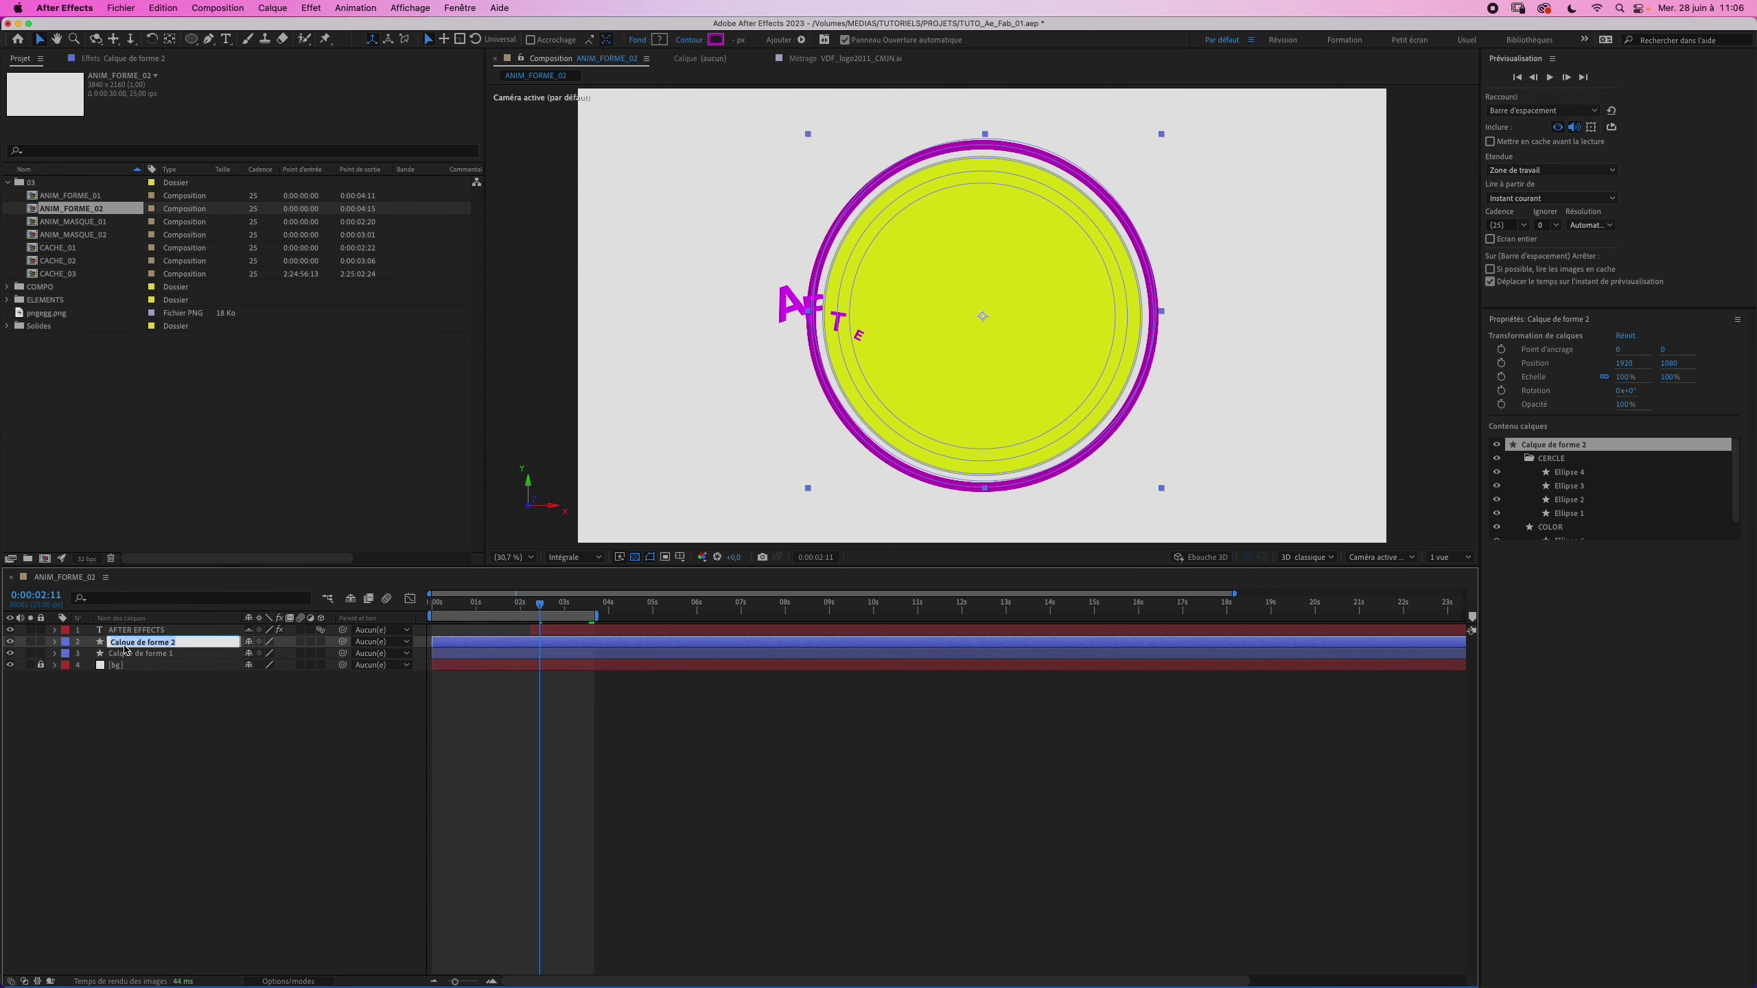
text(cache)
key(Return)
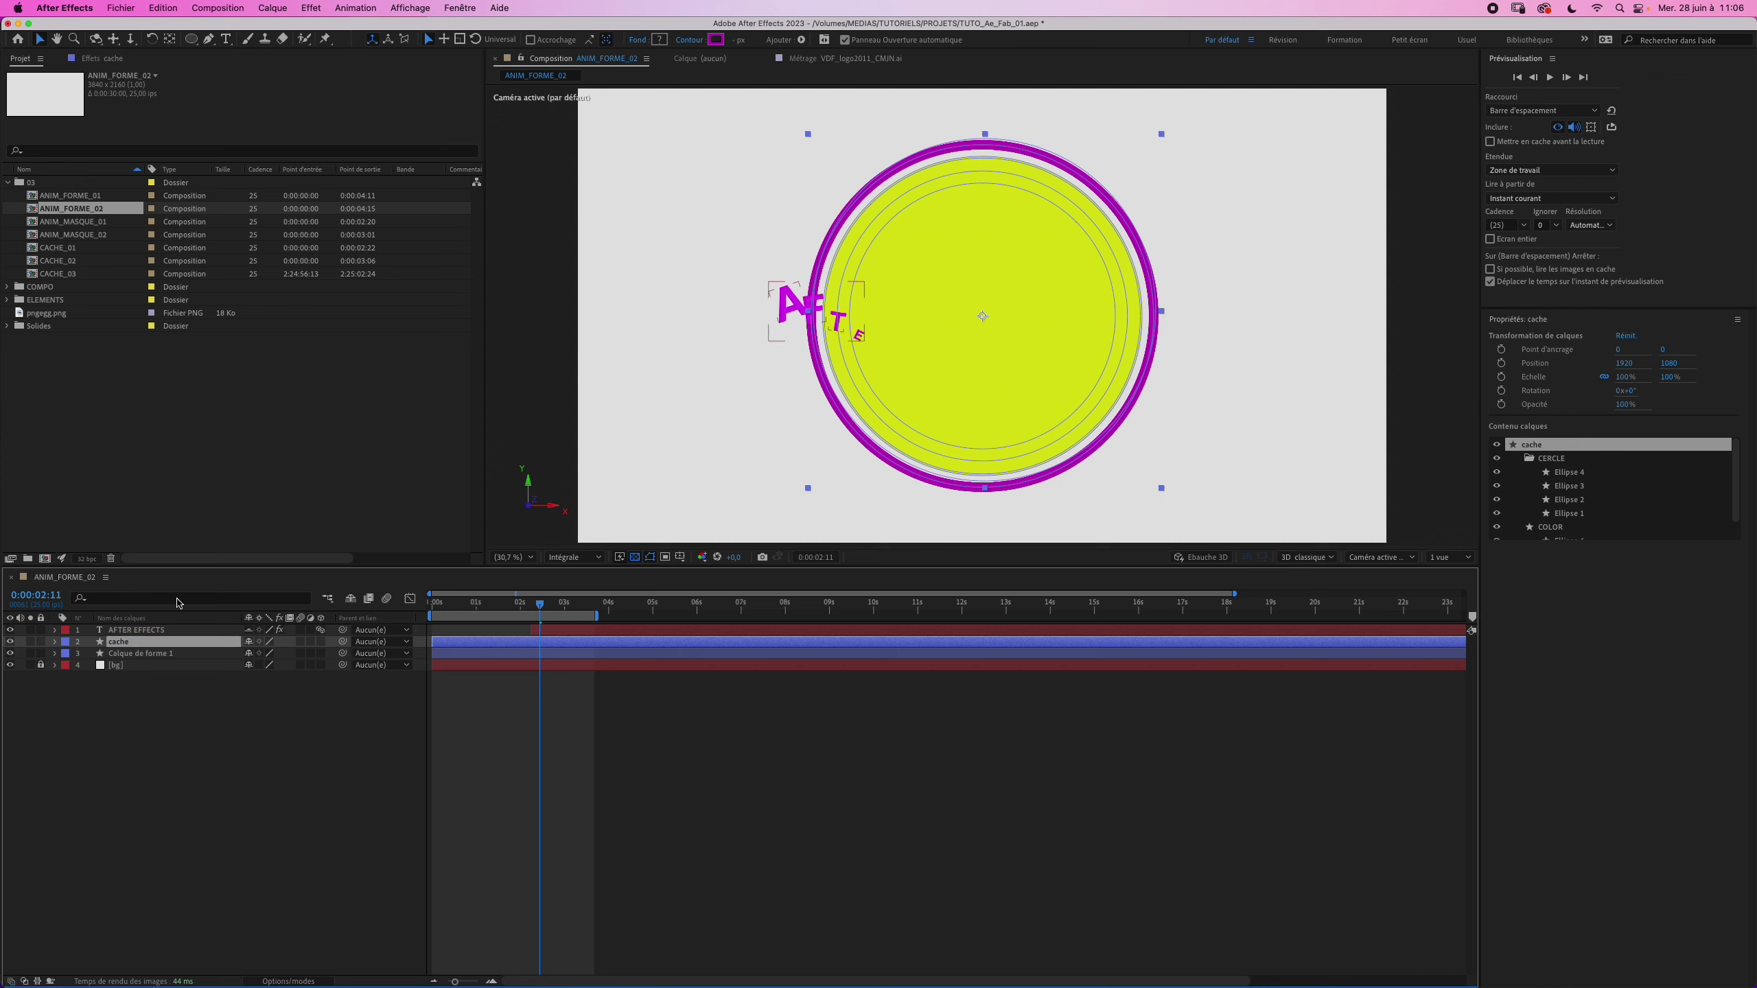
drag(170, 647, 169, 627)
Step: Delete the CERCLE group from the cache layer while viewing that layer in solo, then end the solo view
click(30, 629)
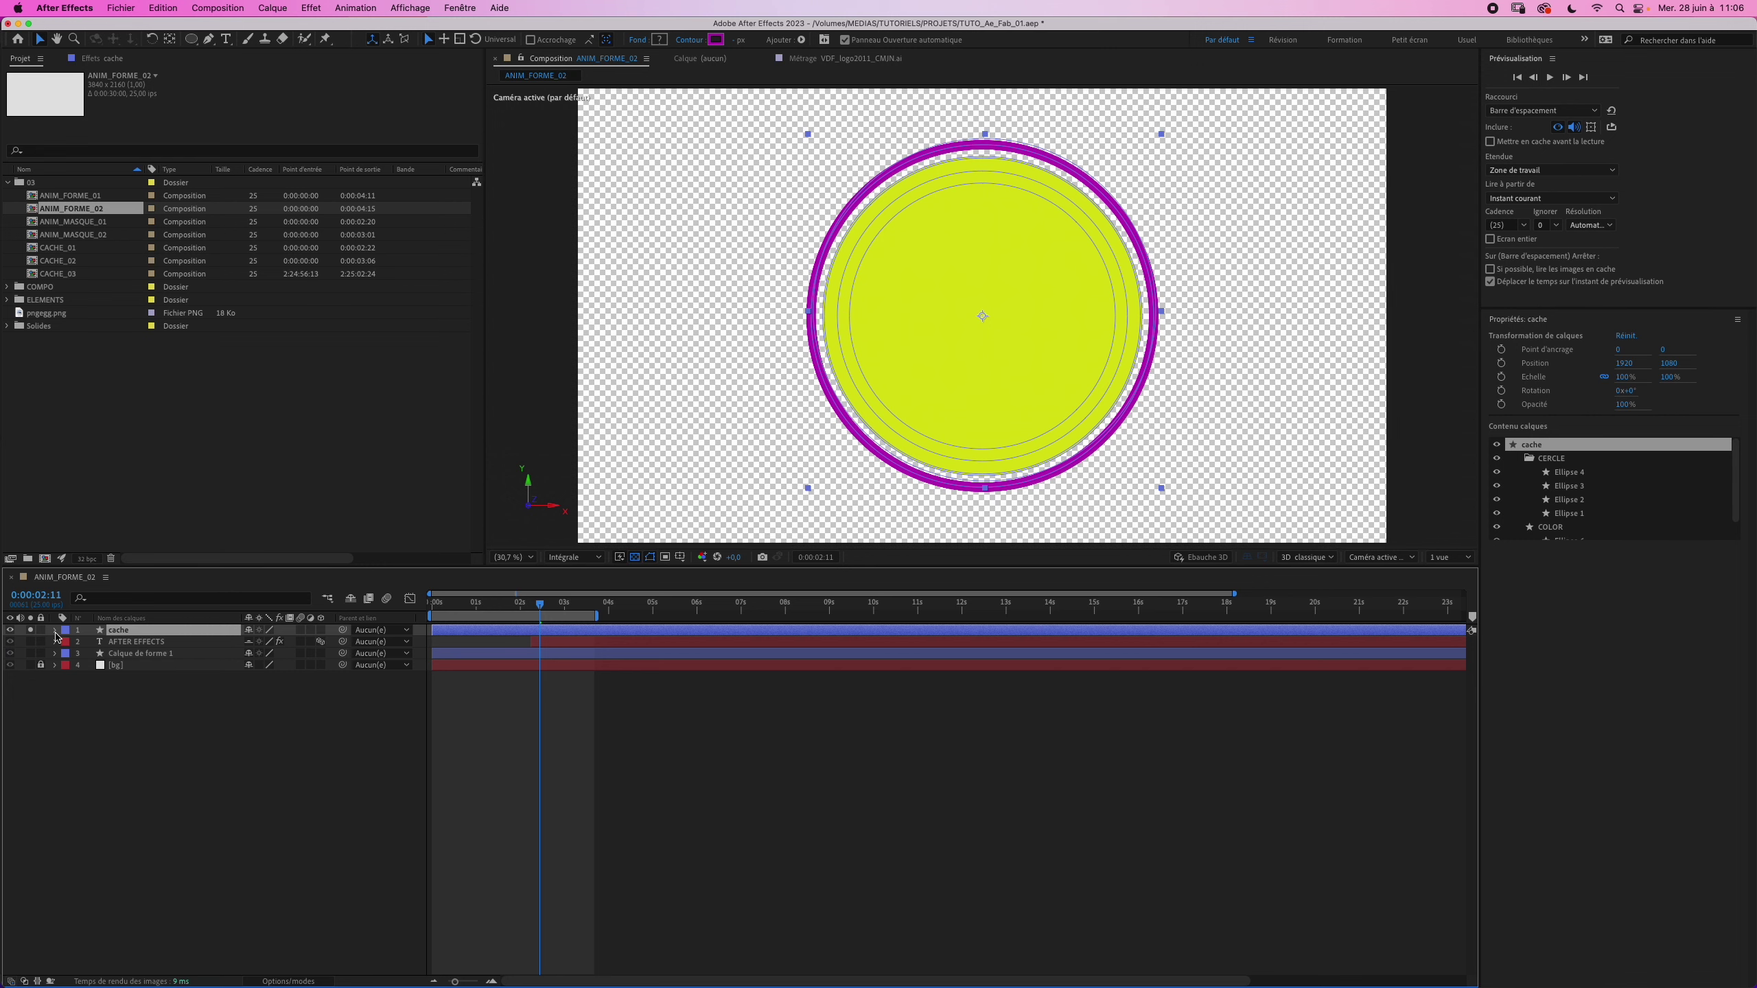
click(55, 631)
click(67, 643)
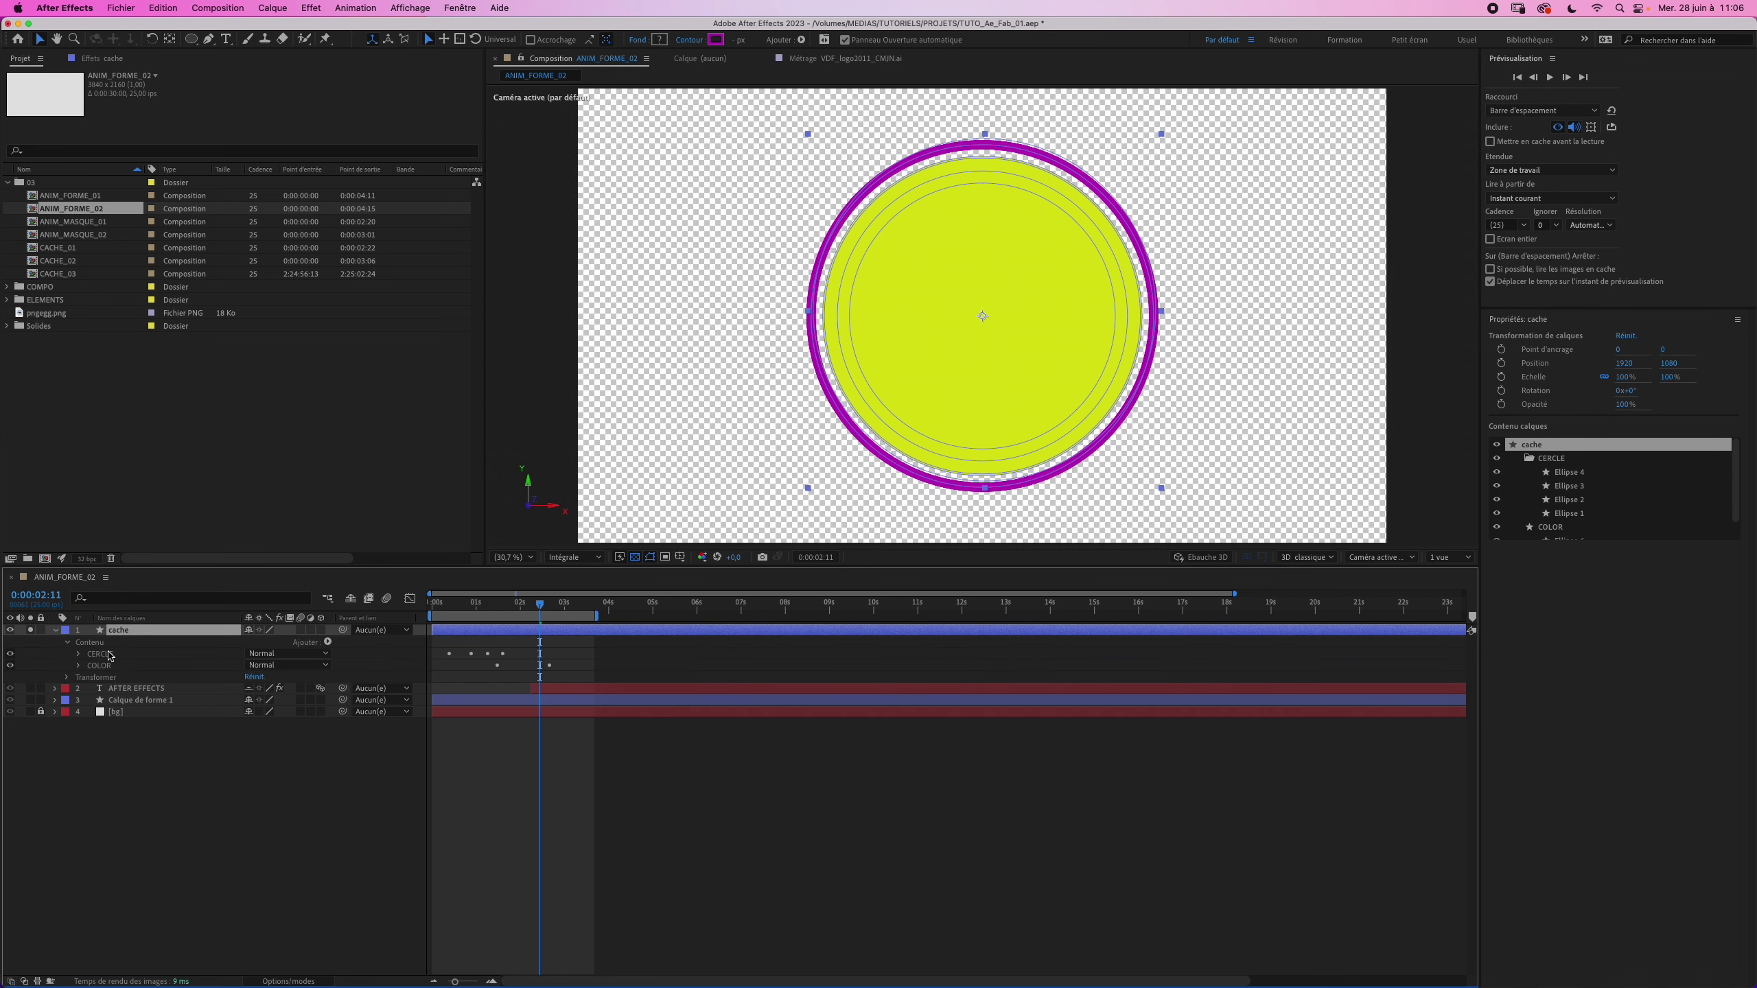
click(105, 655)
key(Delete)
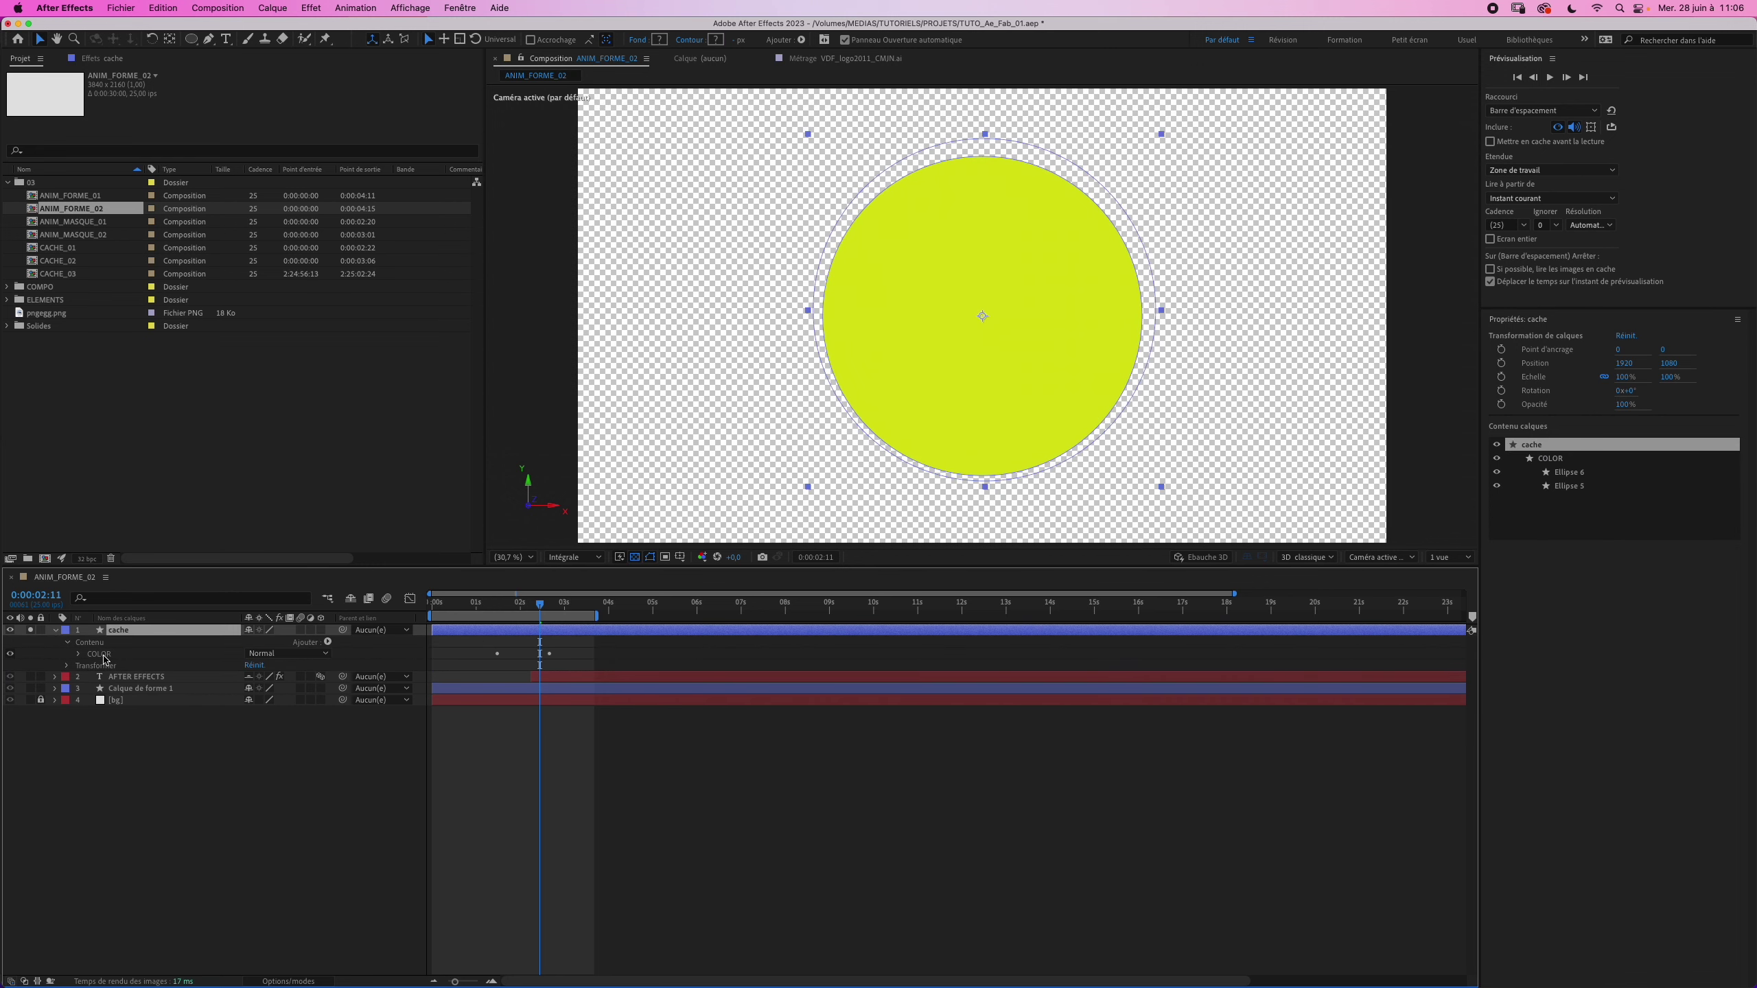
click(55, 631)
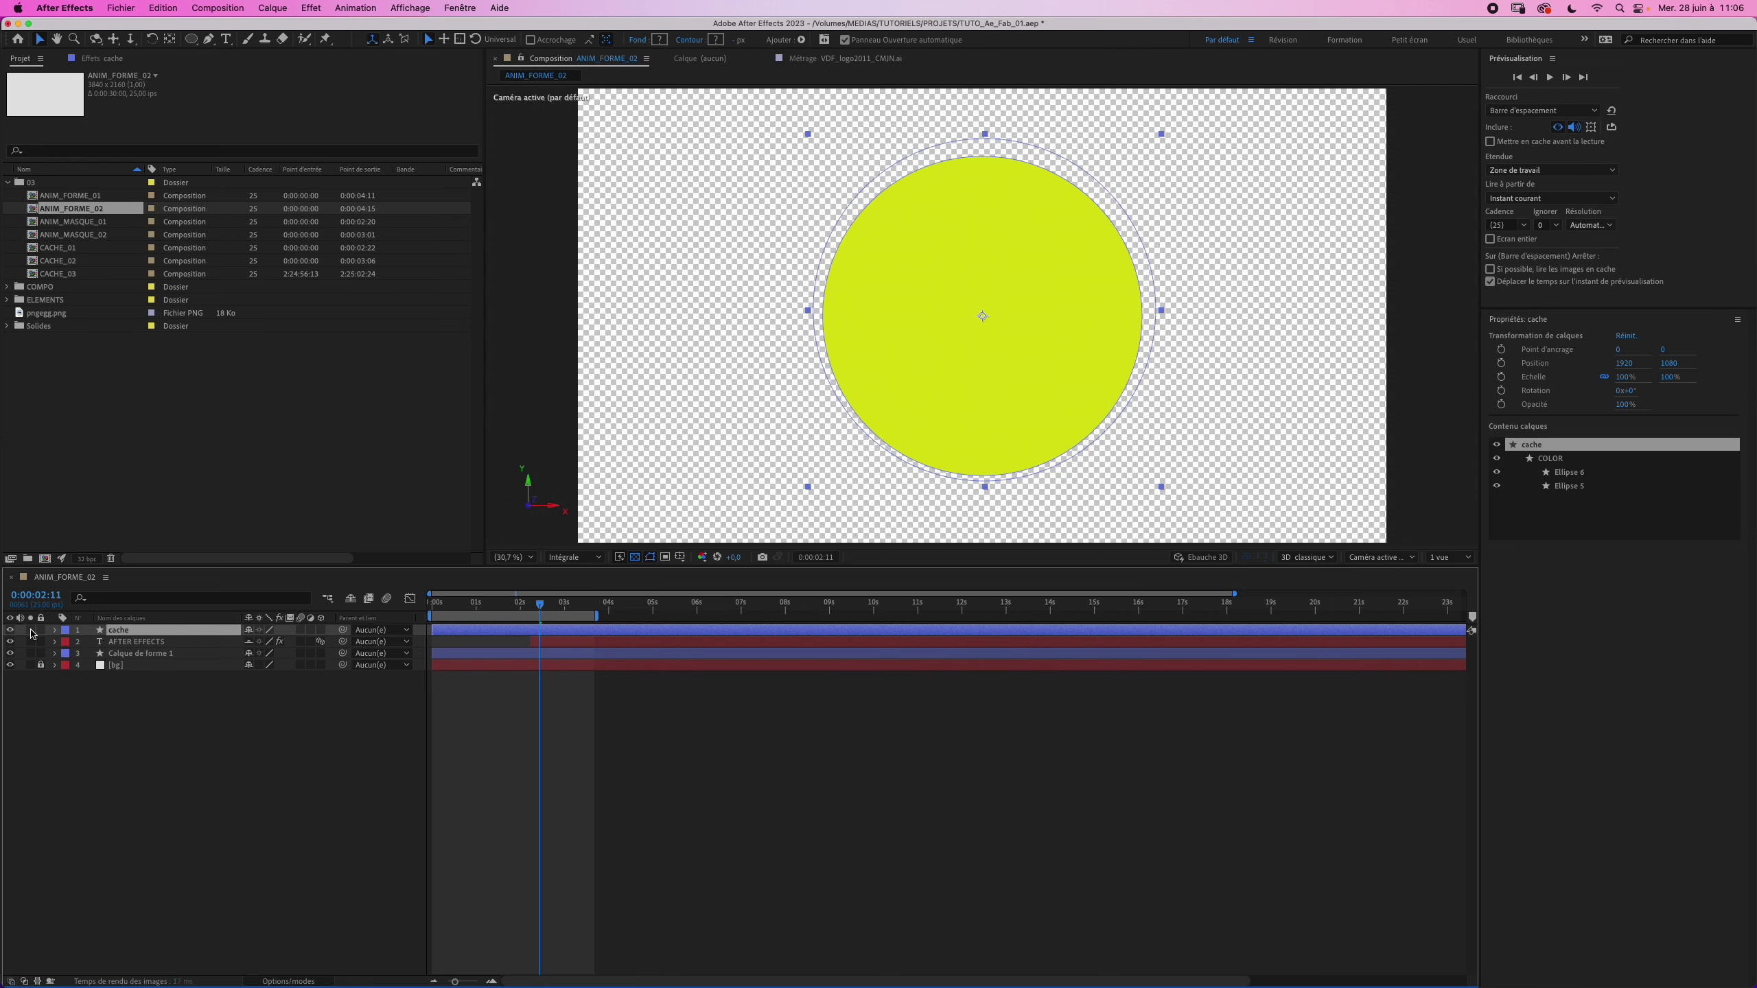
click(31, 630)
Step: Display the track matte columns and assign the cache layer as matte for the AFTER EFFECTS text layer
click(149, 641)
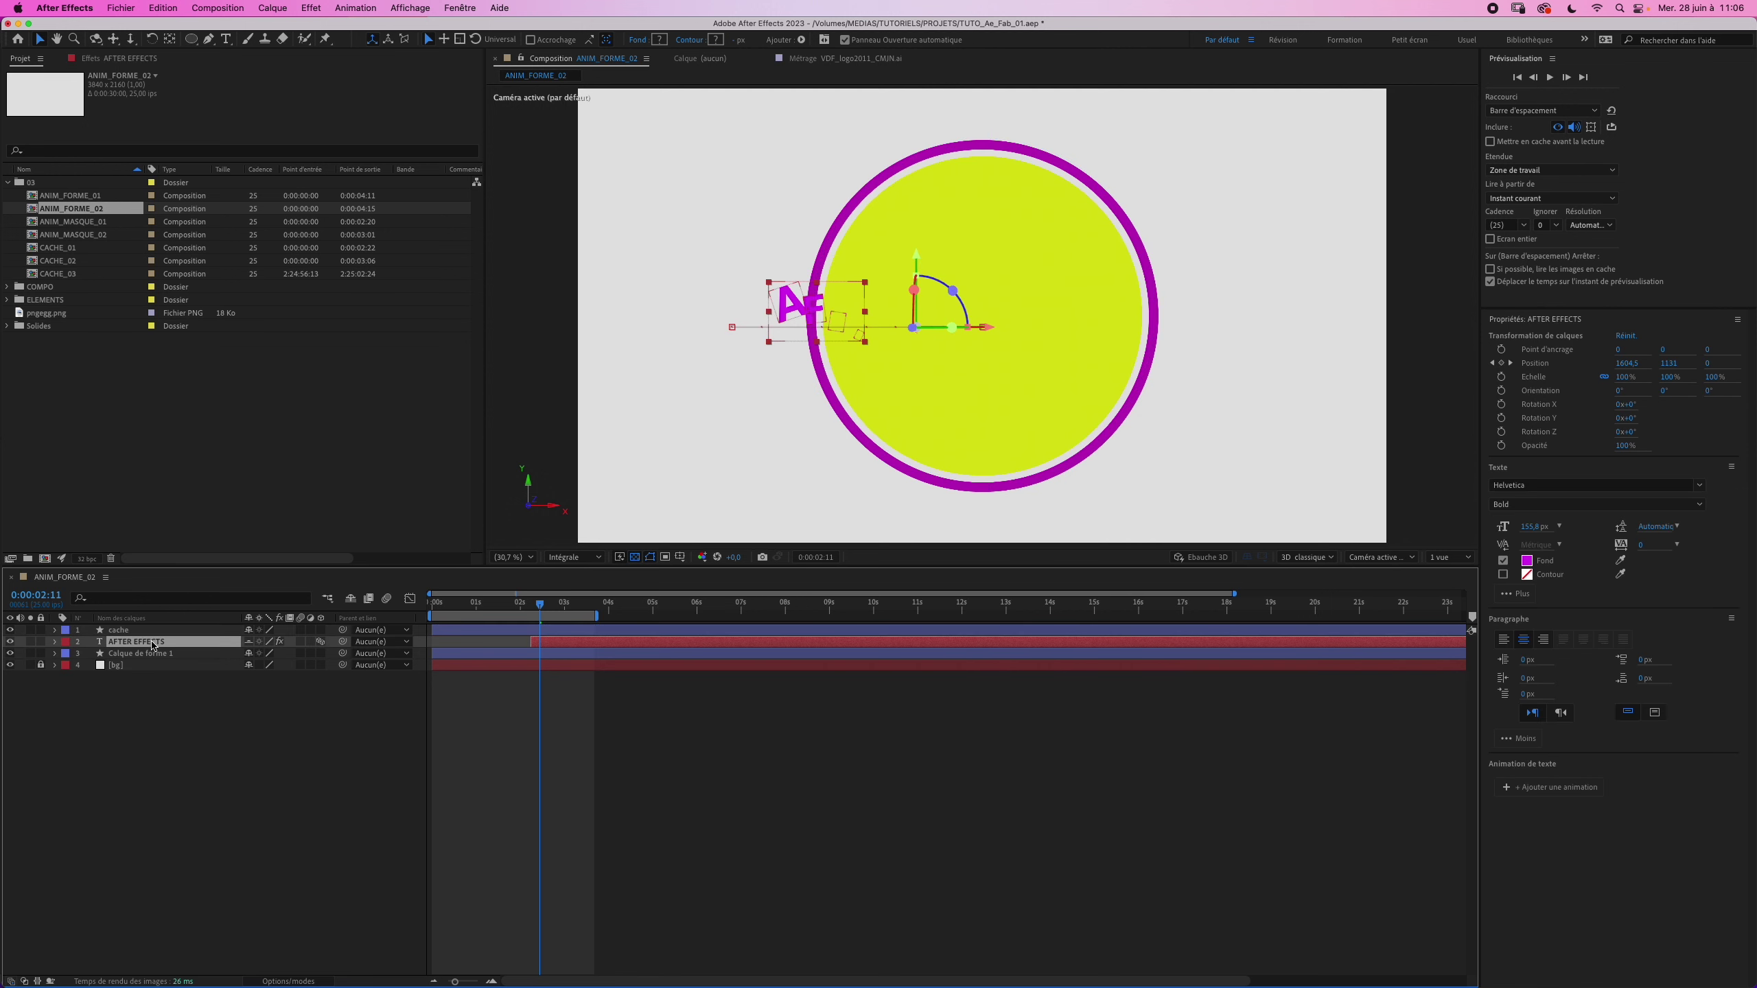
click(288, 981)
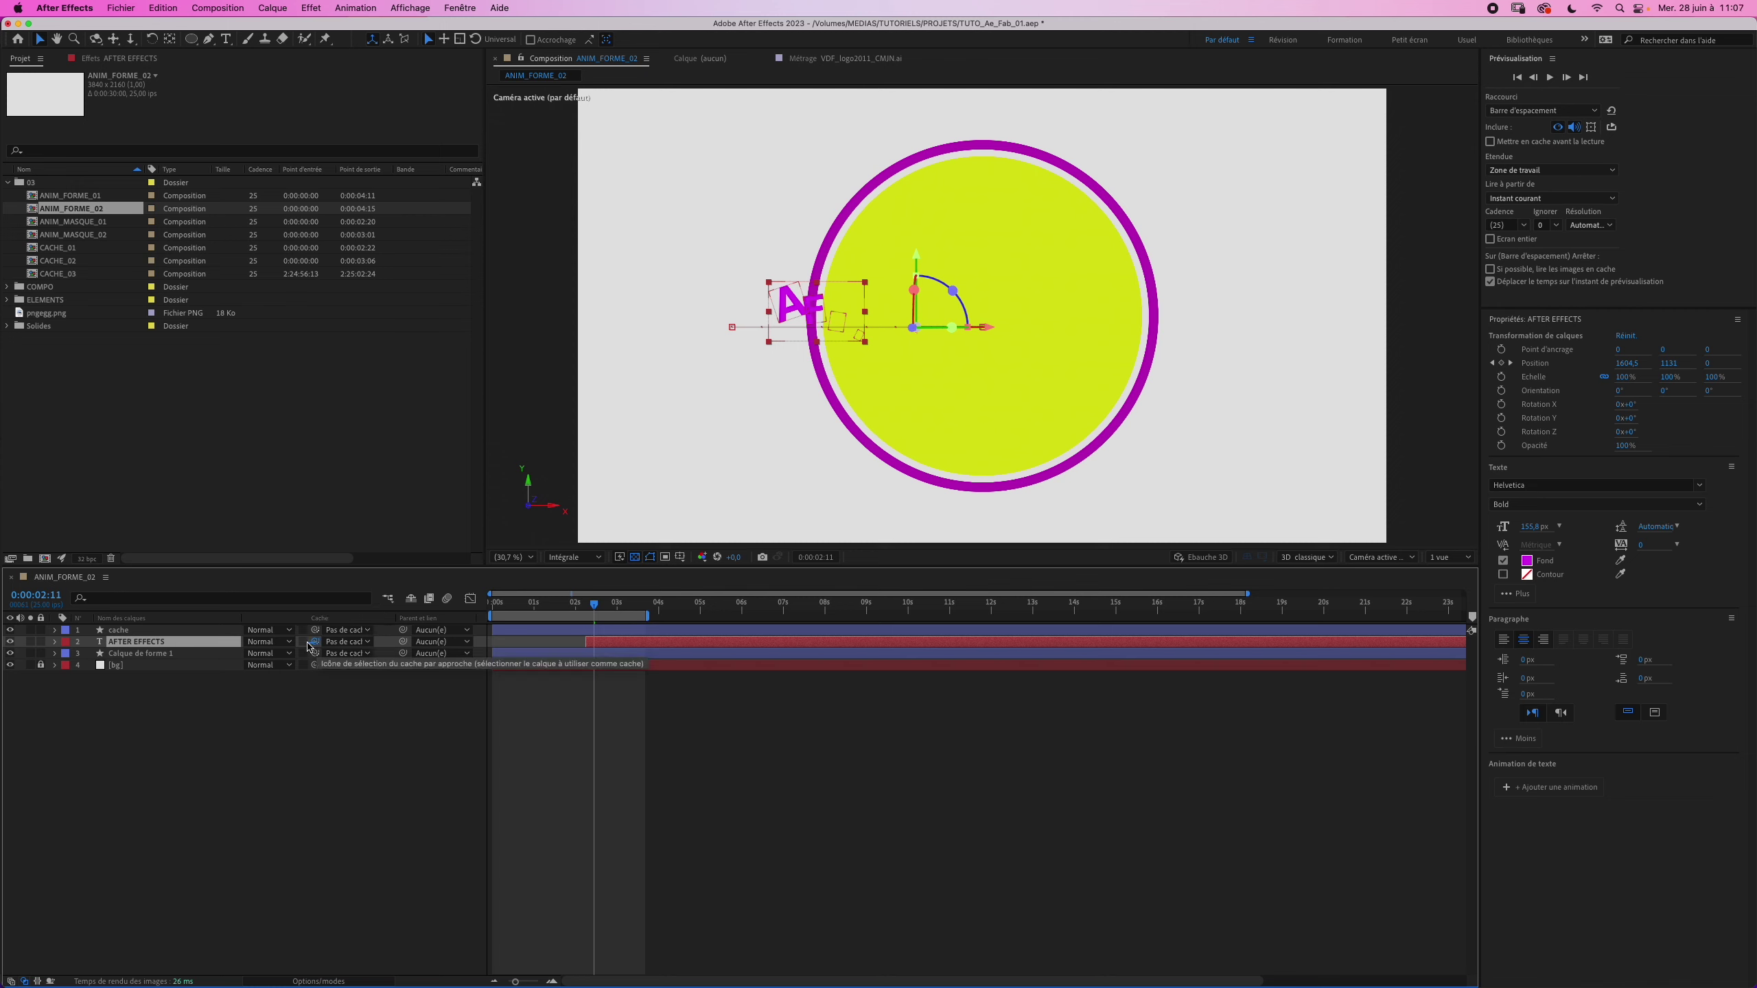
drag(228, 649, 205, 635)
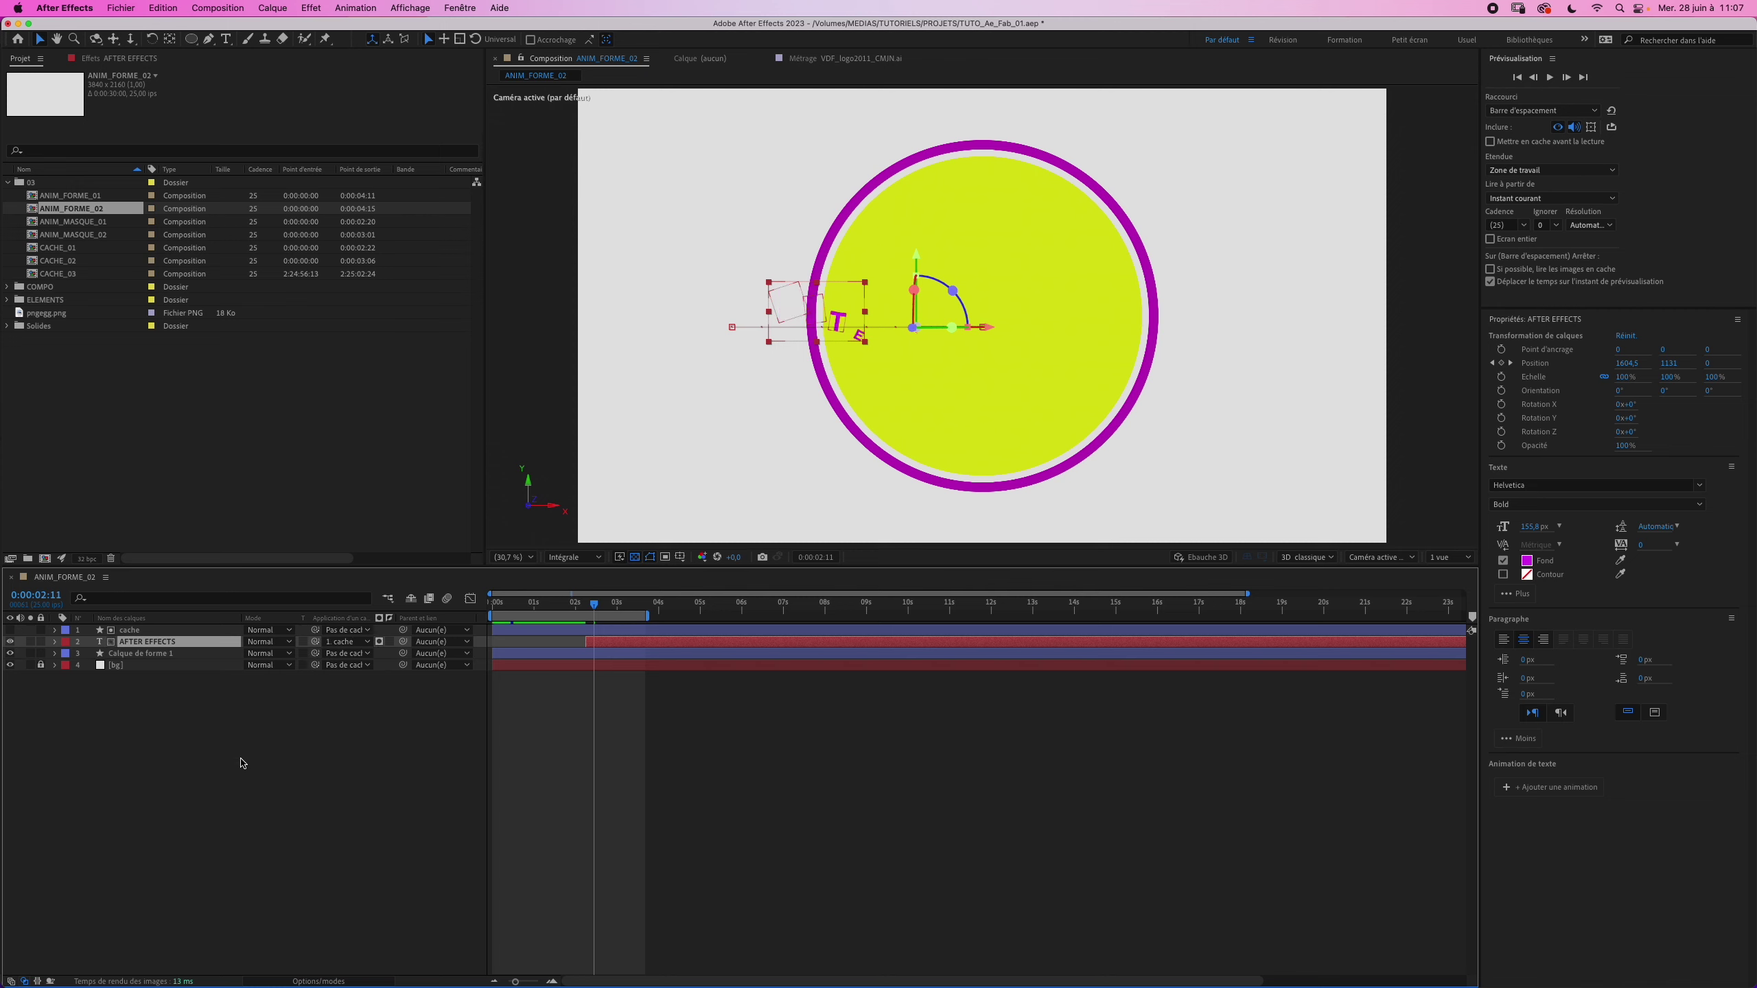
Step: Extend the work area's end to 0:00:04:07 and preview the animation with the masked text
key(space)
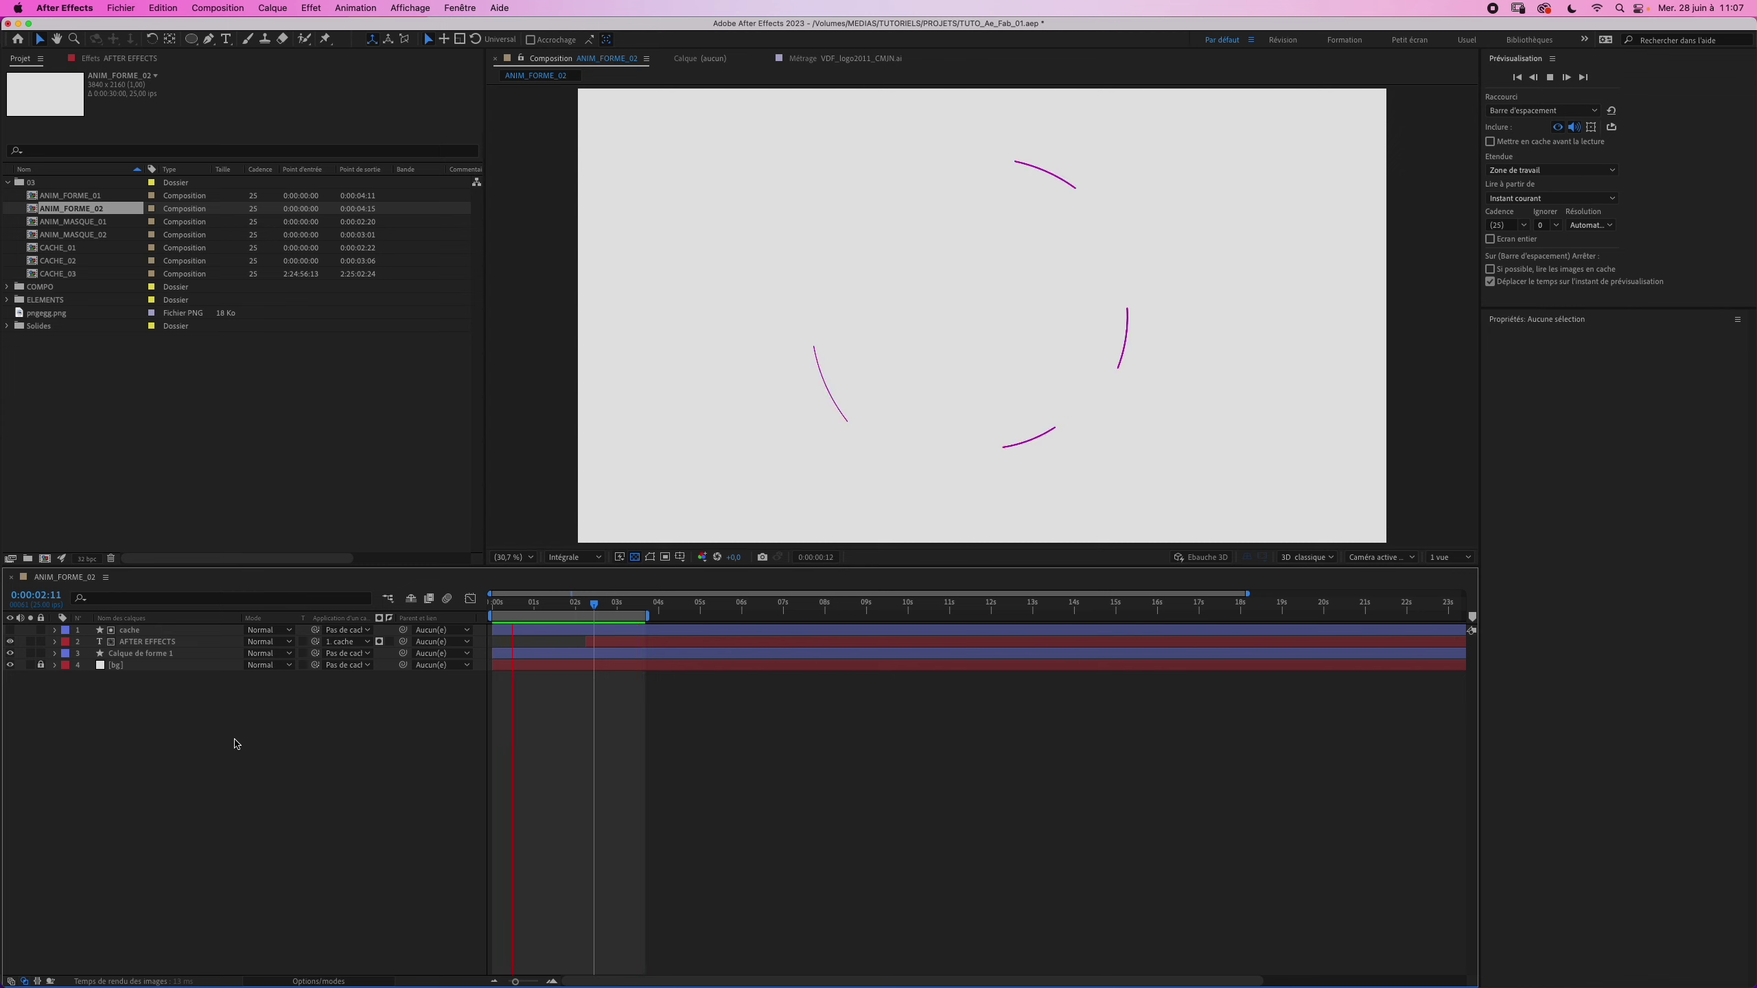
click(669, 614)
key(n)
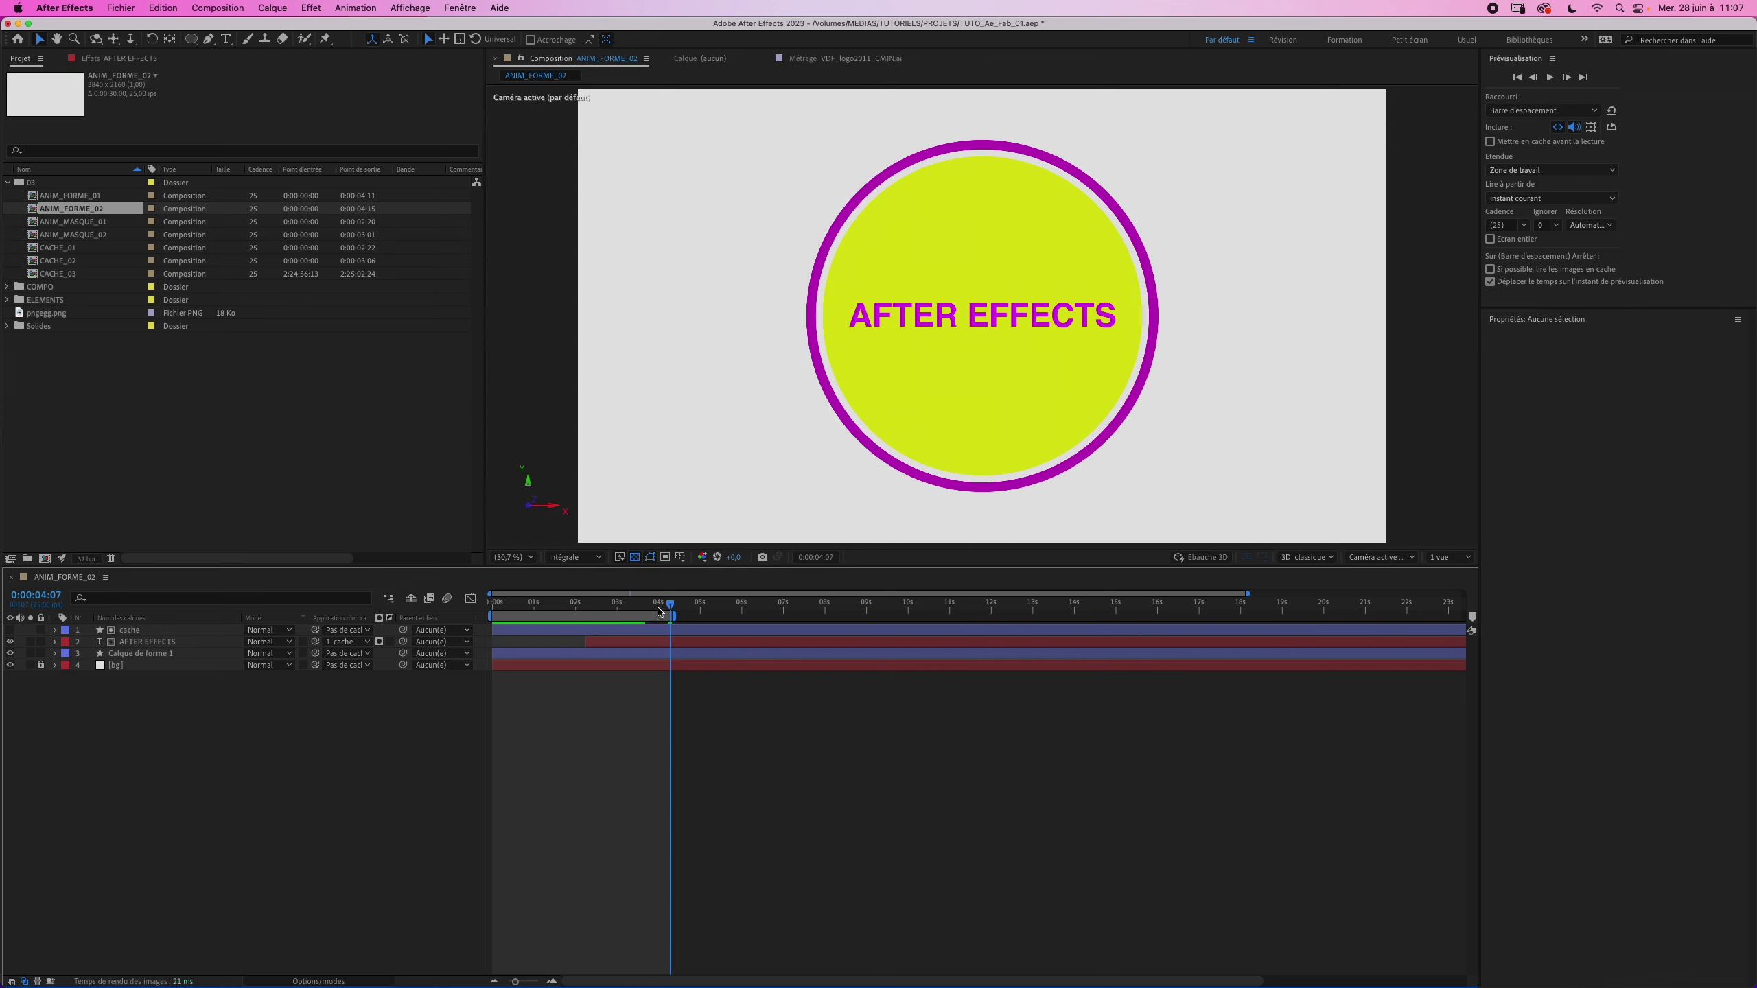
key(space)
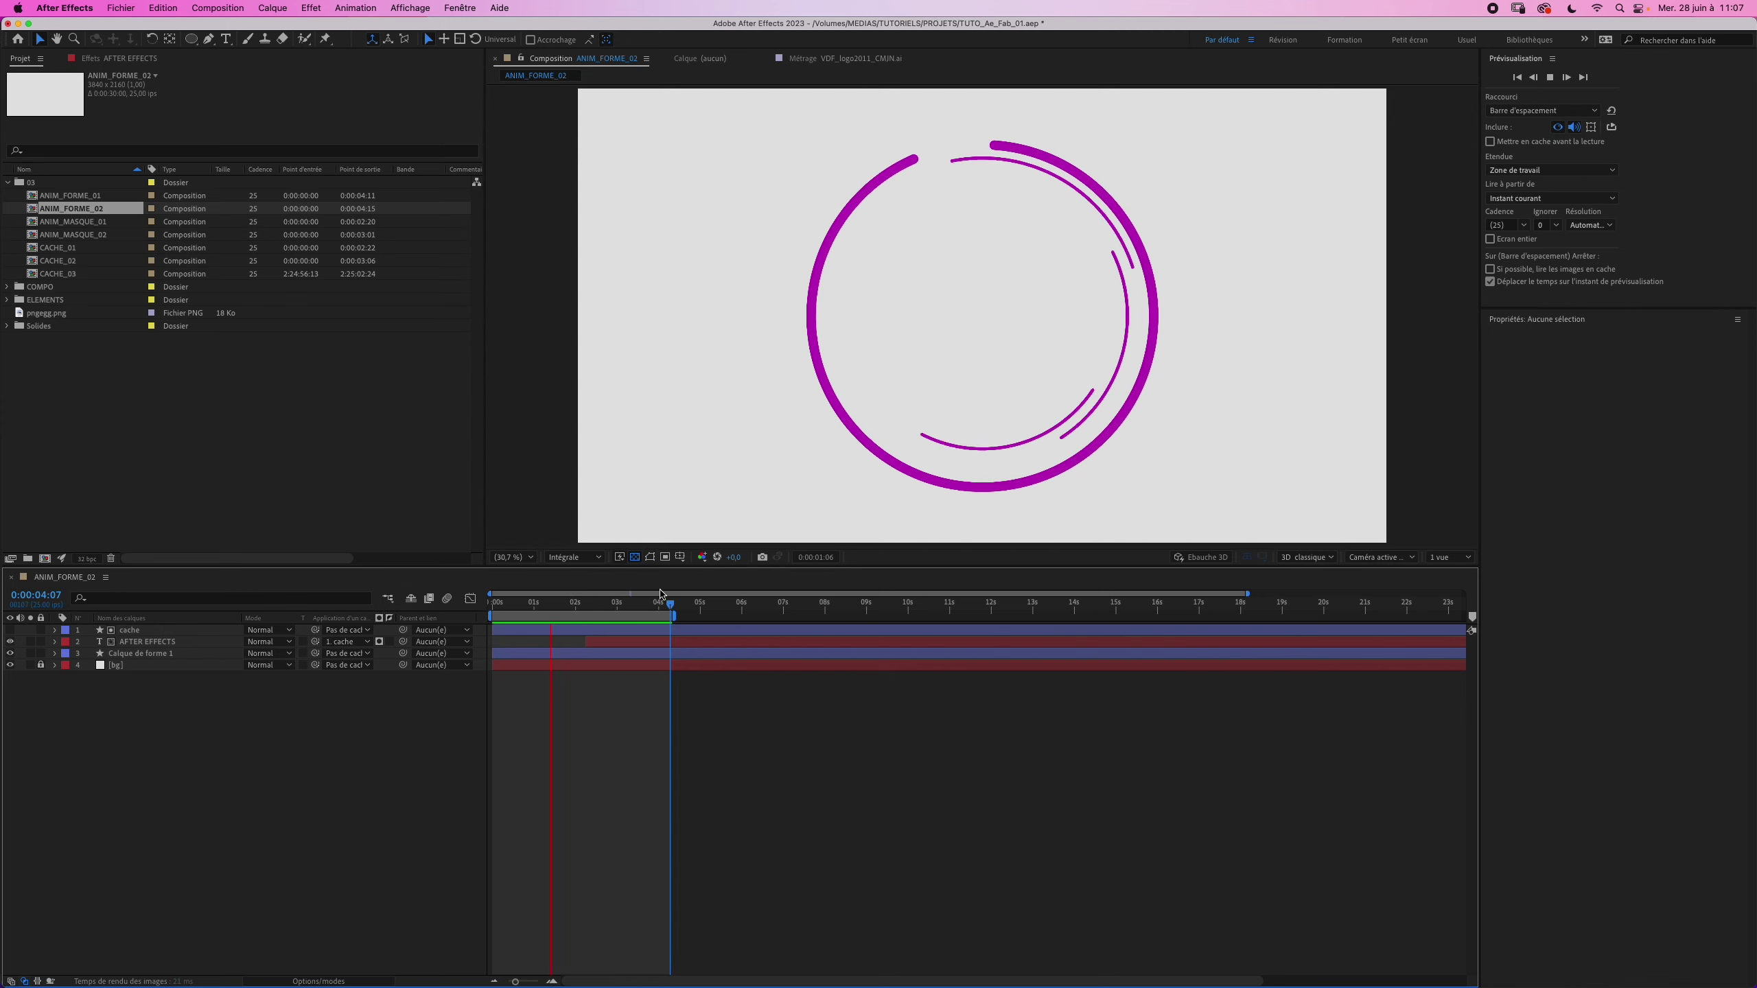